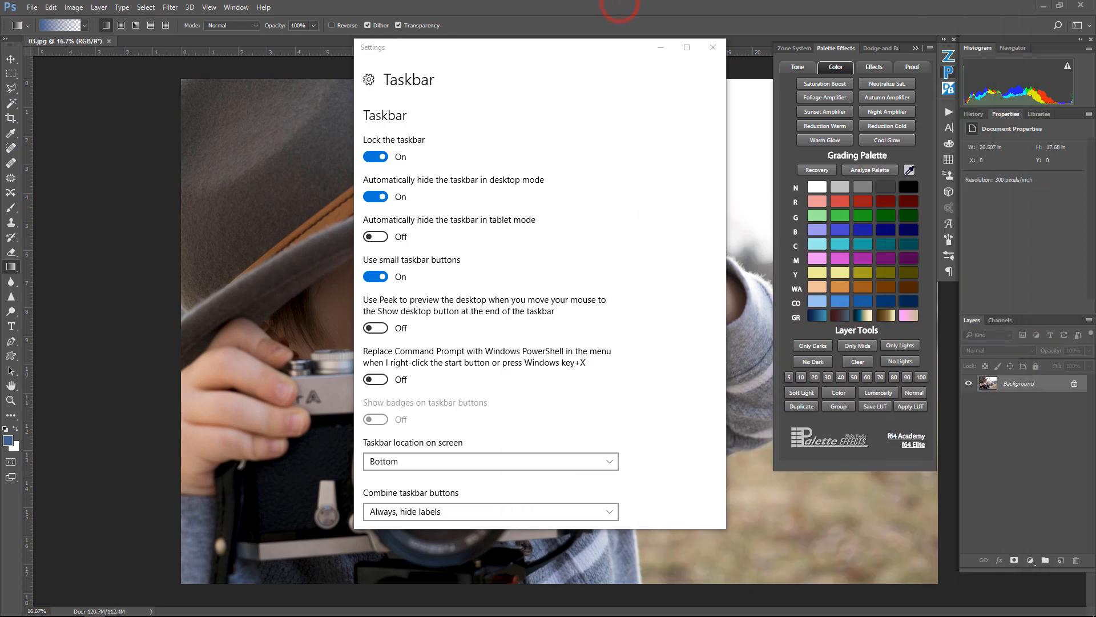
Step: Clear away the taskbar settings window and the screen-sharing notice, and dock the 01.jpg document window in the workspace
click(715, 50)
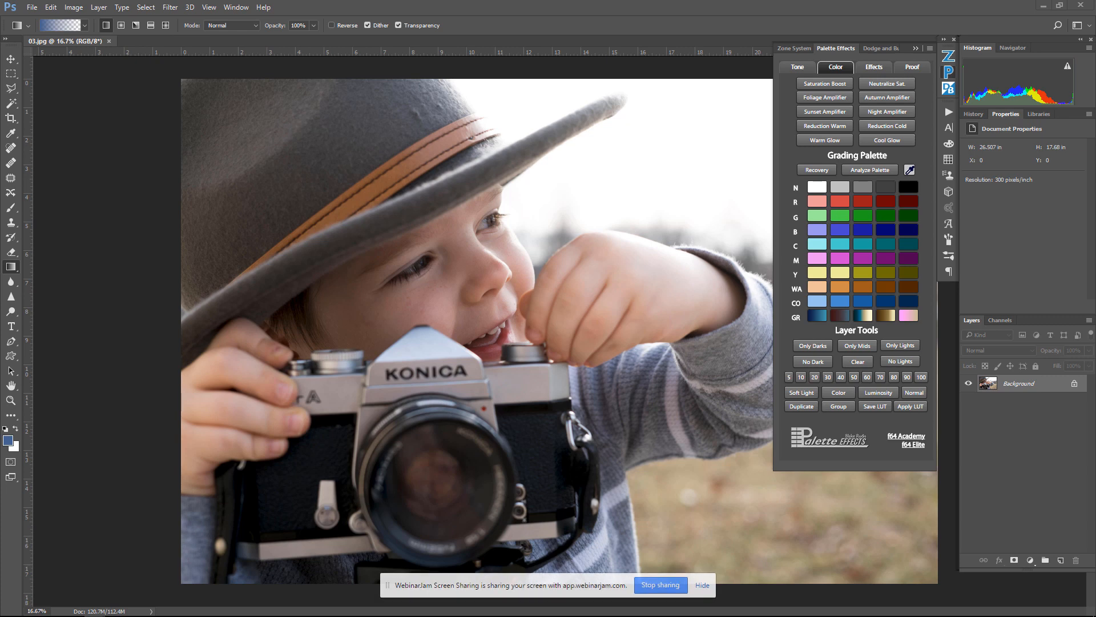
click(702, 584)
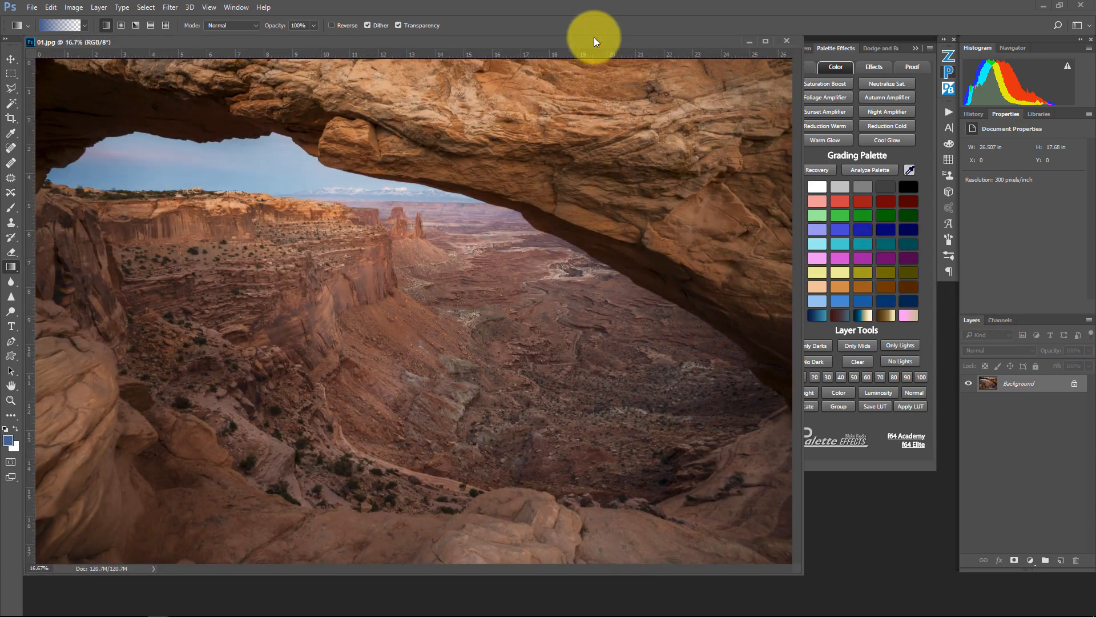
drag(594, 38, 602, 42)
Step: Look through the Tone, Color and Effects options of Palette Effects and the neighbouring Zone System panel
click(789, 66)
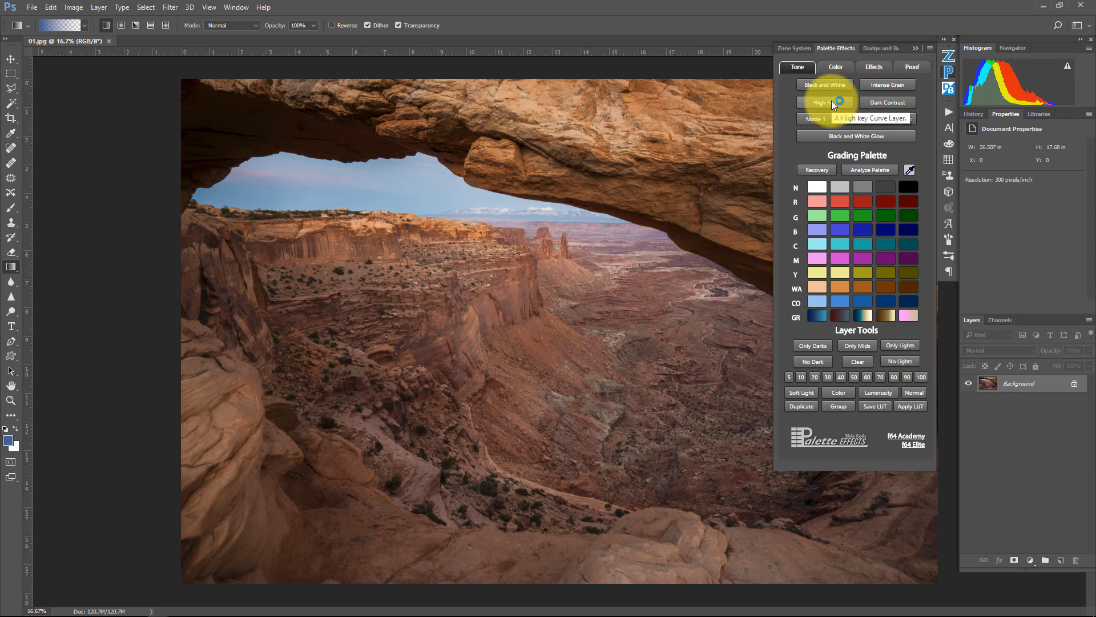
click(832, 66)
click(872, 71)
click(807, 66)
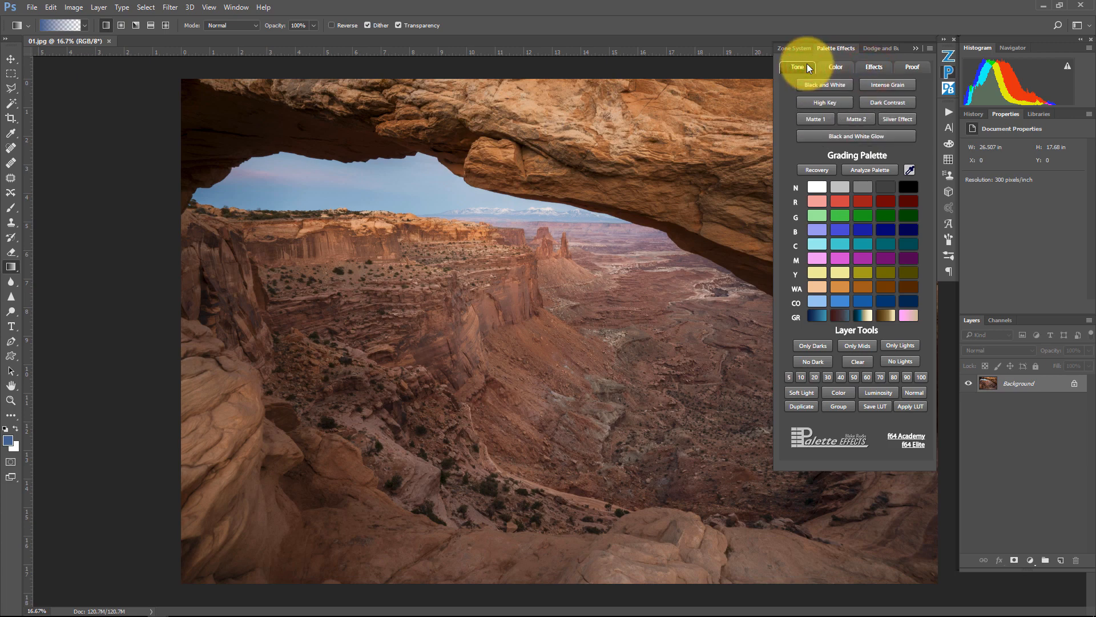
click(789, 49)
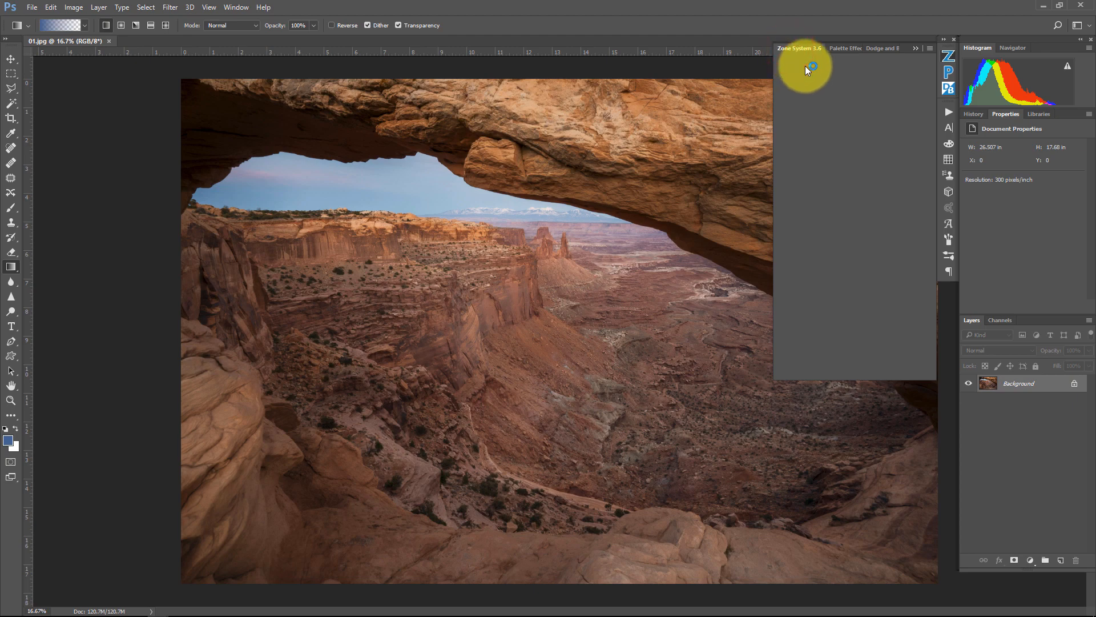
click(839, 51)
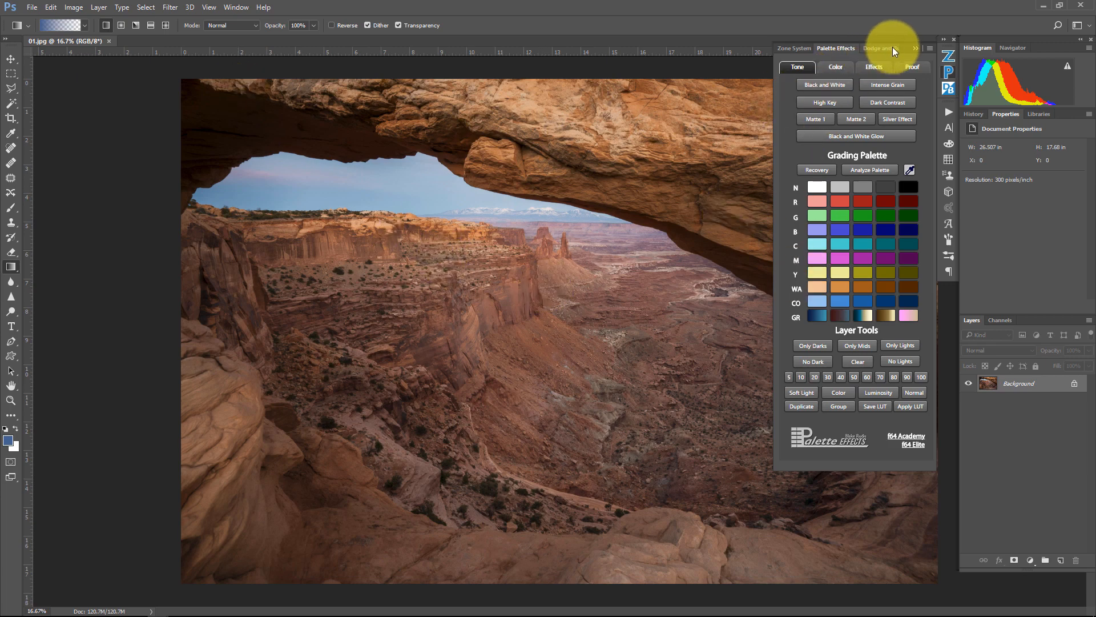
click(914, 47)
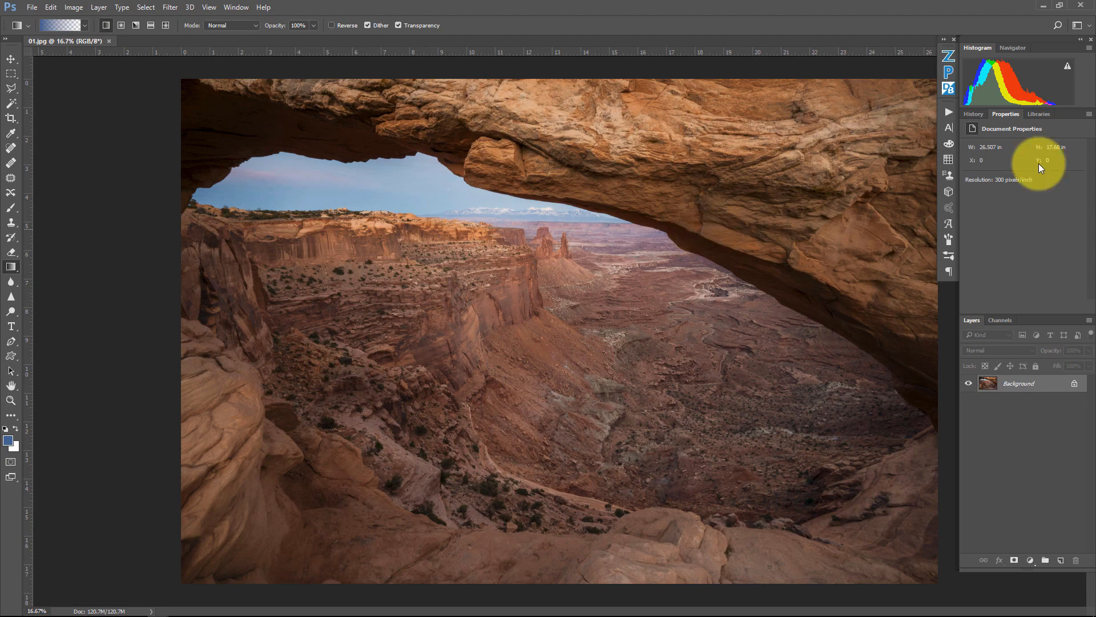
click(948, 68)
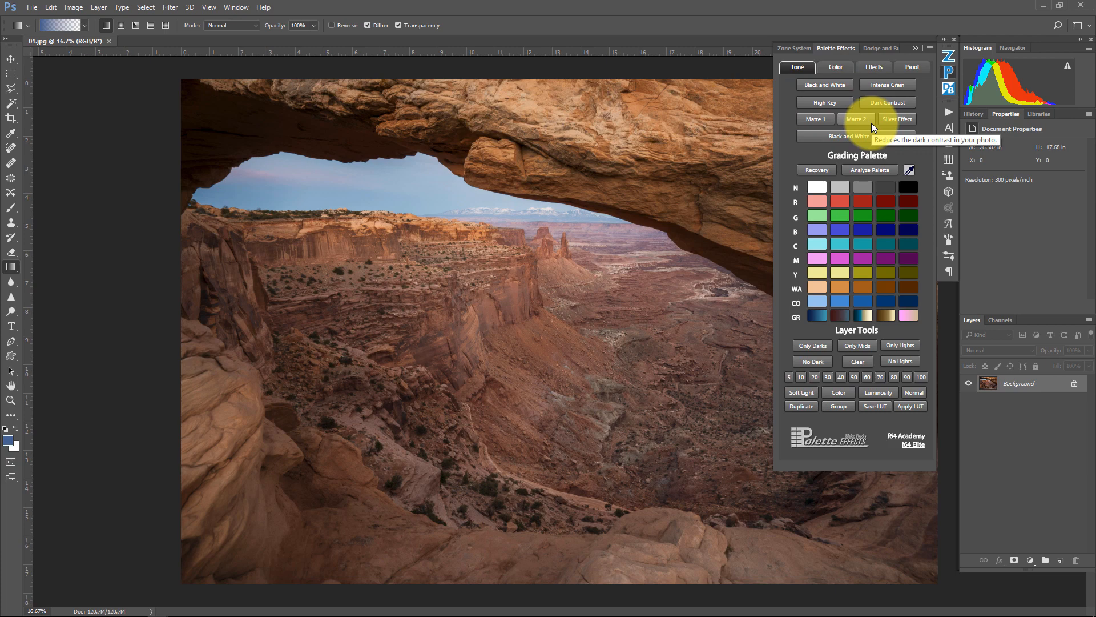
Step: Add a Sunset Amplifier adjustment layer to the canyon photo and toggle its visibility to compare before and after
click(835, 67)
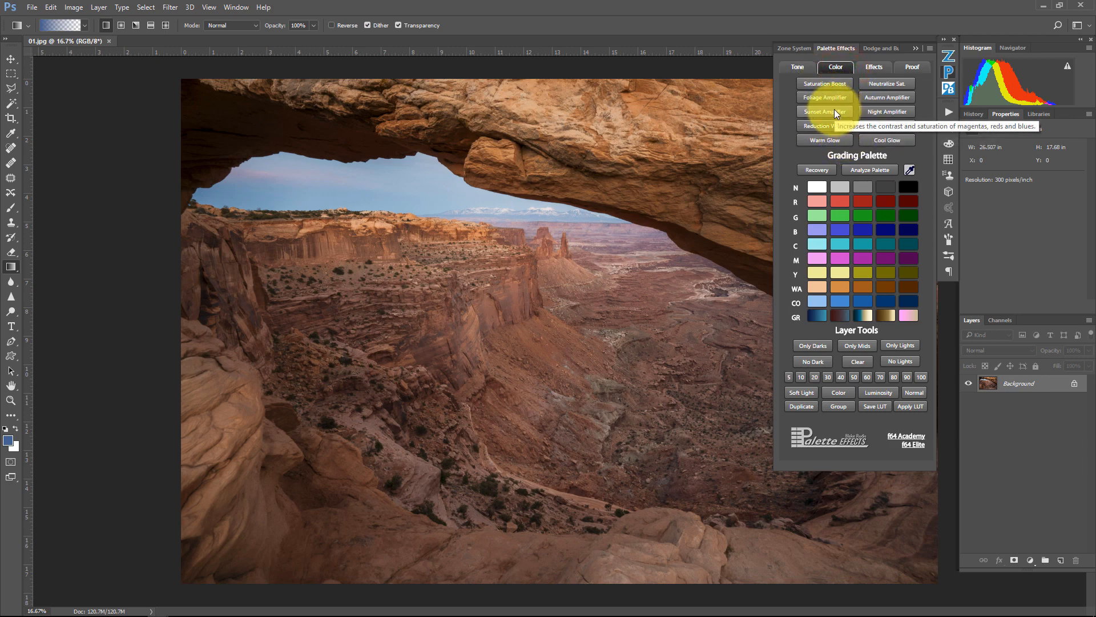
click(834, 110)
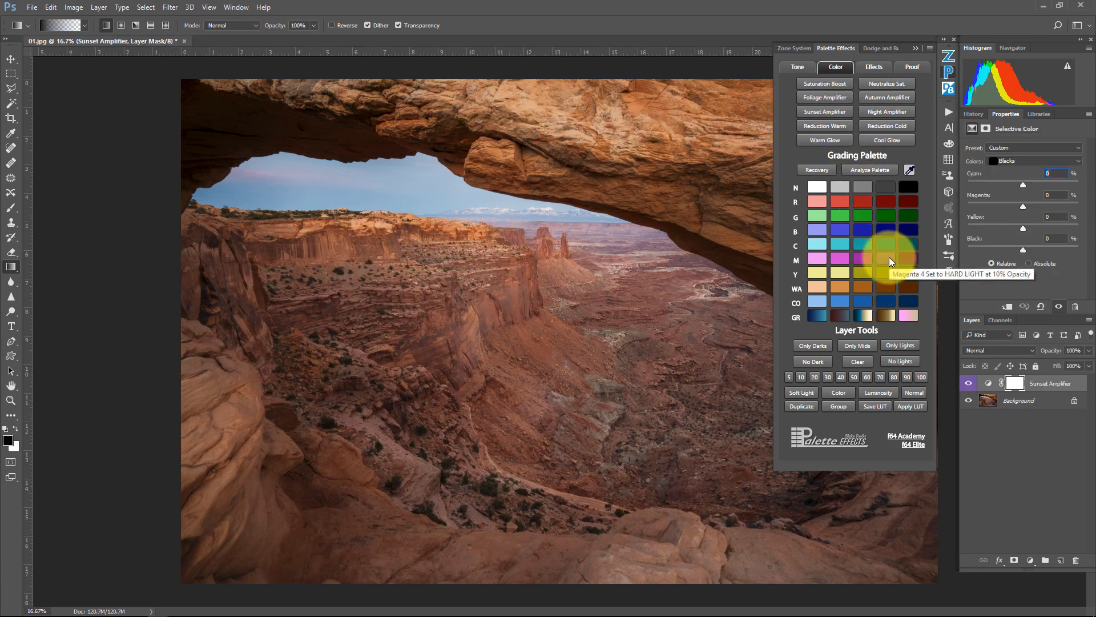
click(968, 383)
click(967, 384)
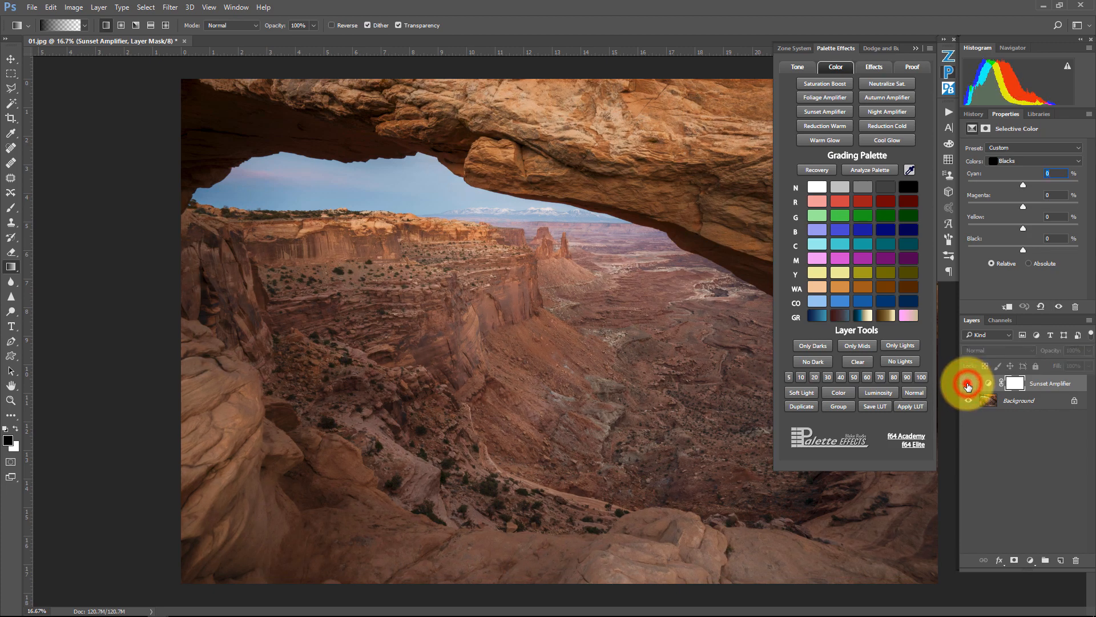
click(968, 384)
click(968, 383)
click(967, 384)
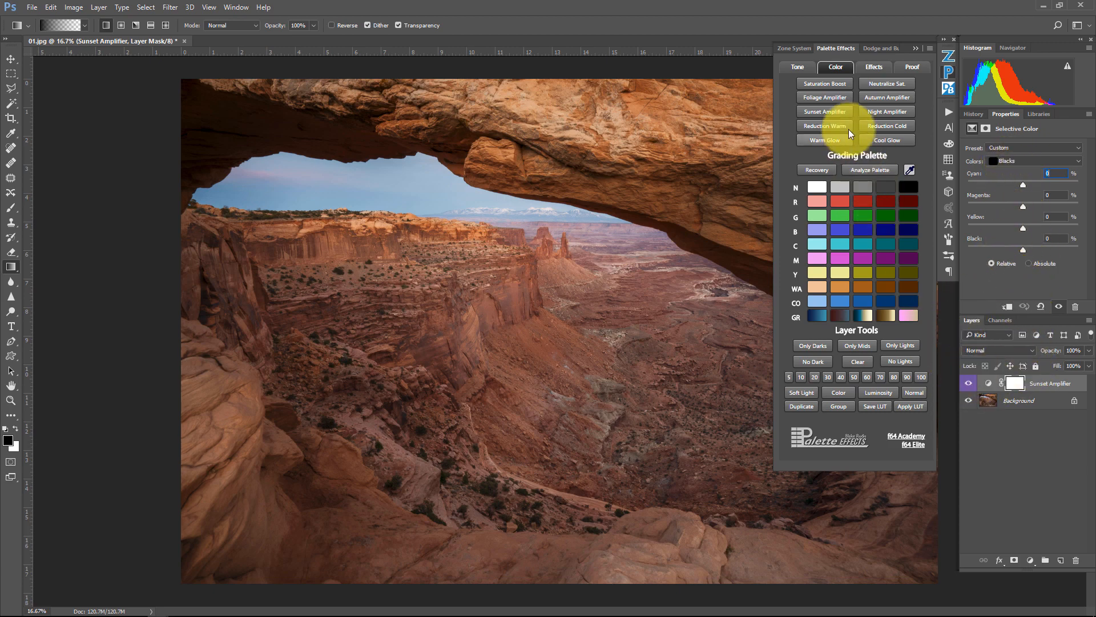
Step: Stack a second Sunset Amplifier layer on the photo and delete both Sunset Amplifier layers
click(833, 114)
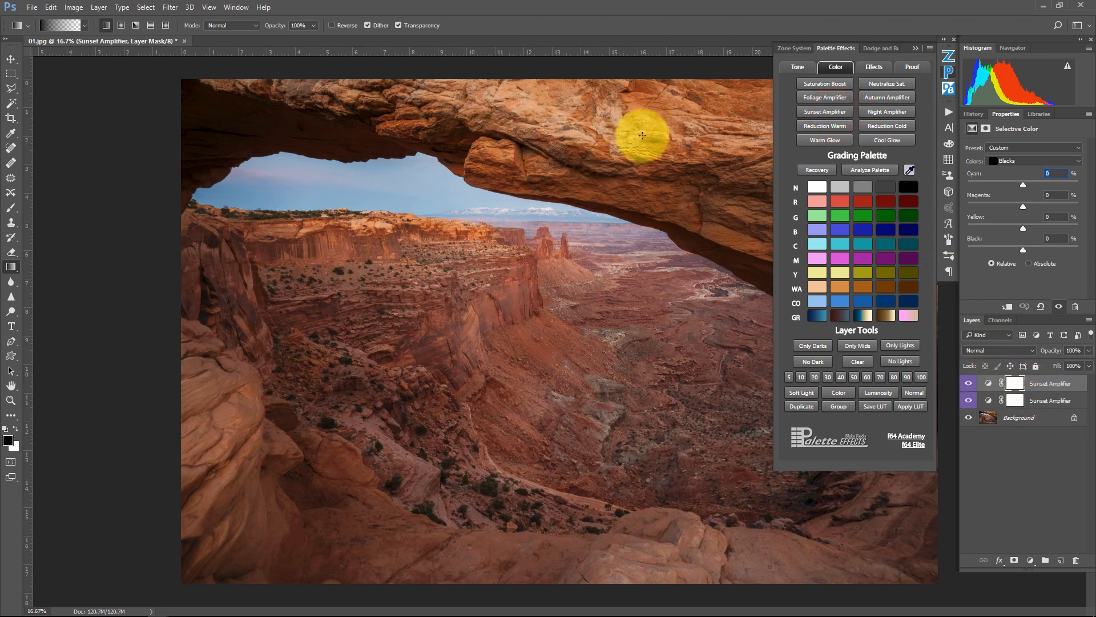
shift+click(1049, 400)
key(Delete)
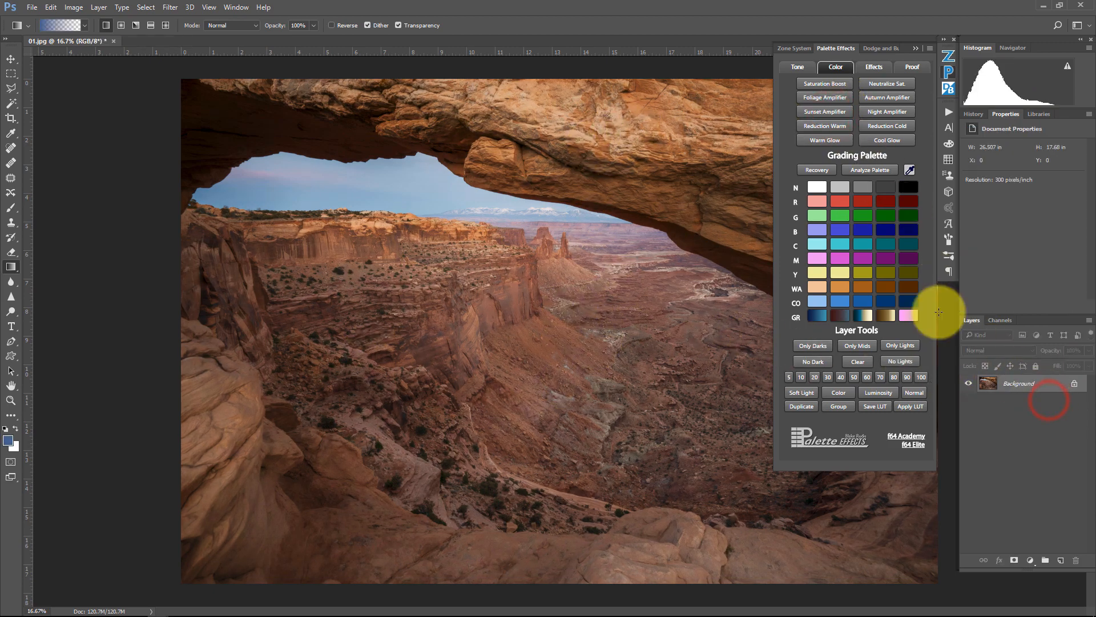
Step: Try the magenta grading swatches one by one, from lightest to darkest, and delete the trial layers from the photo
click(868, 70)
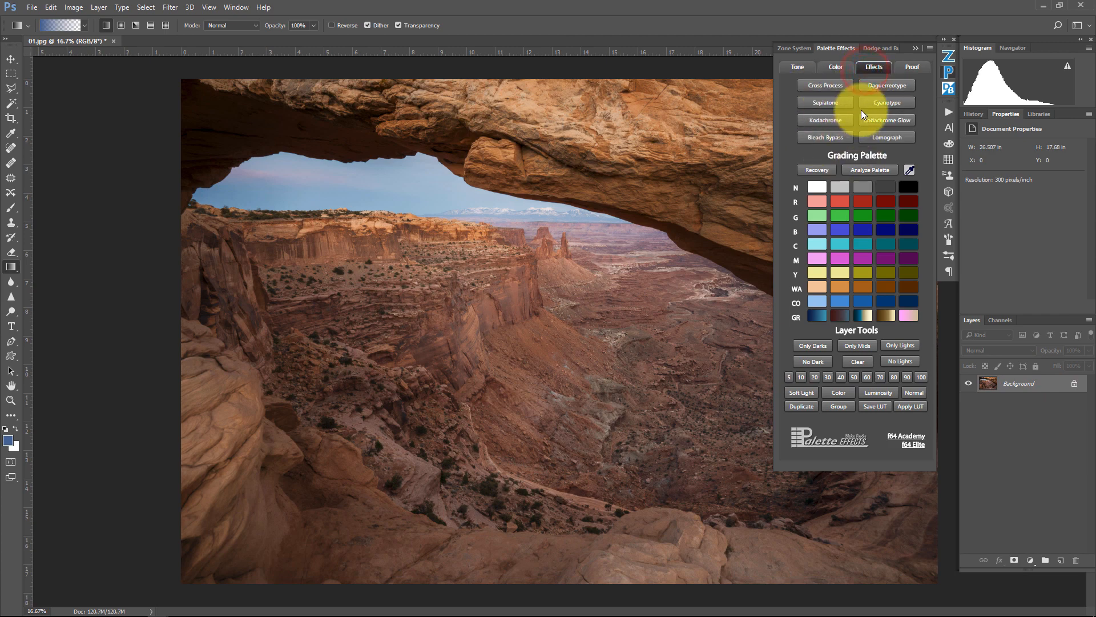
click(835, 68)
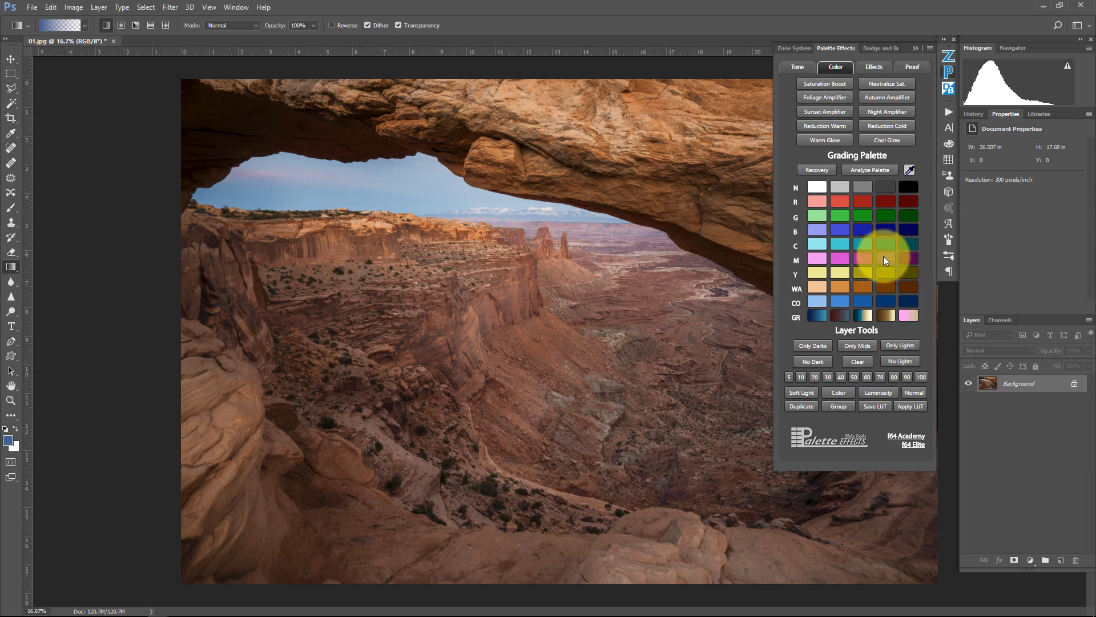
click(820, 258)
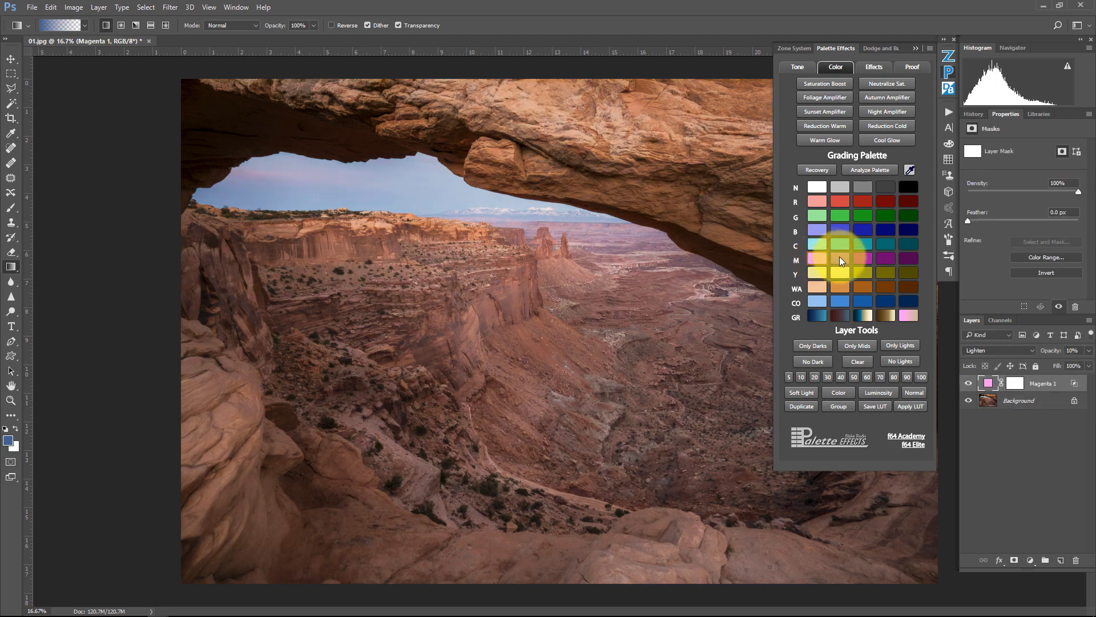
click(840, 257)
click(867, 258)
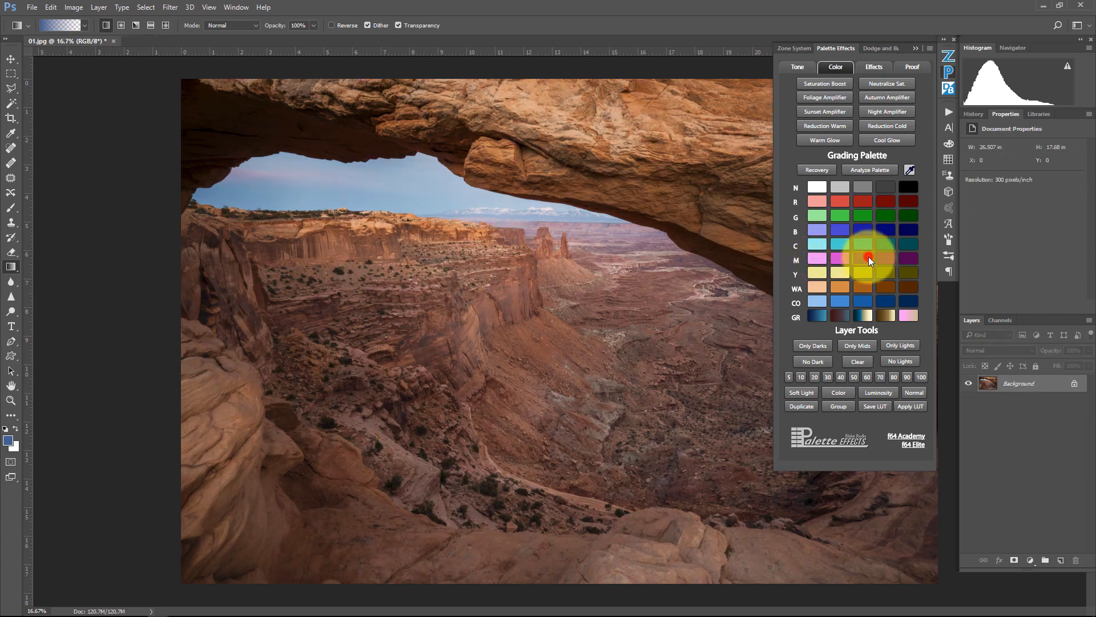
click(882, 257)
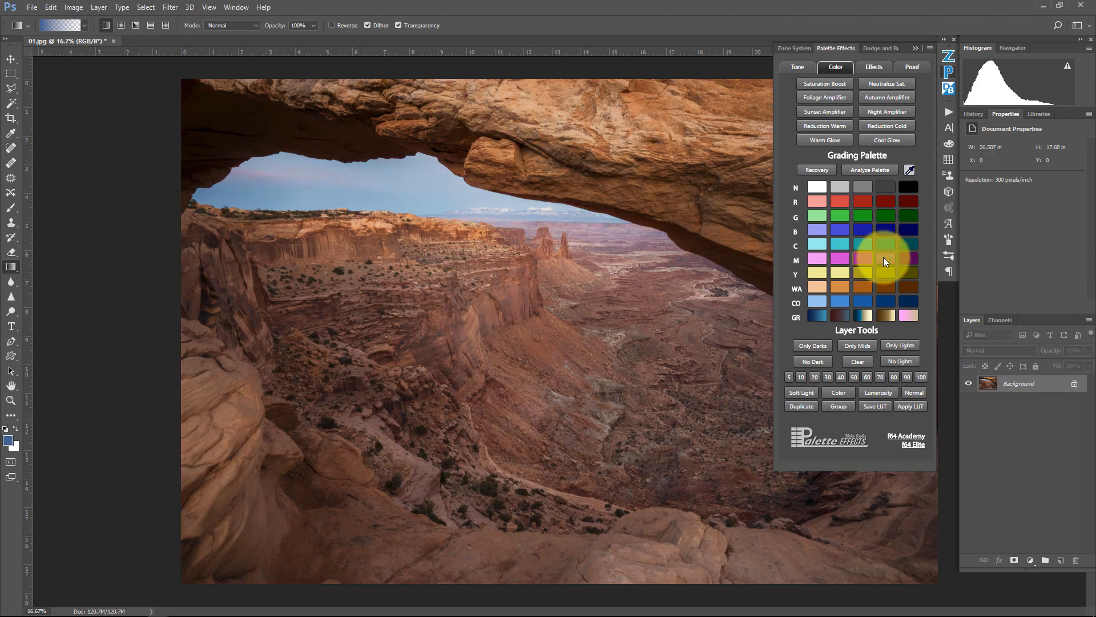
click(907, 258)
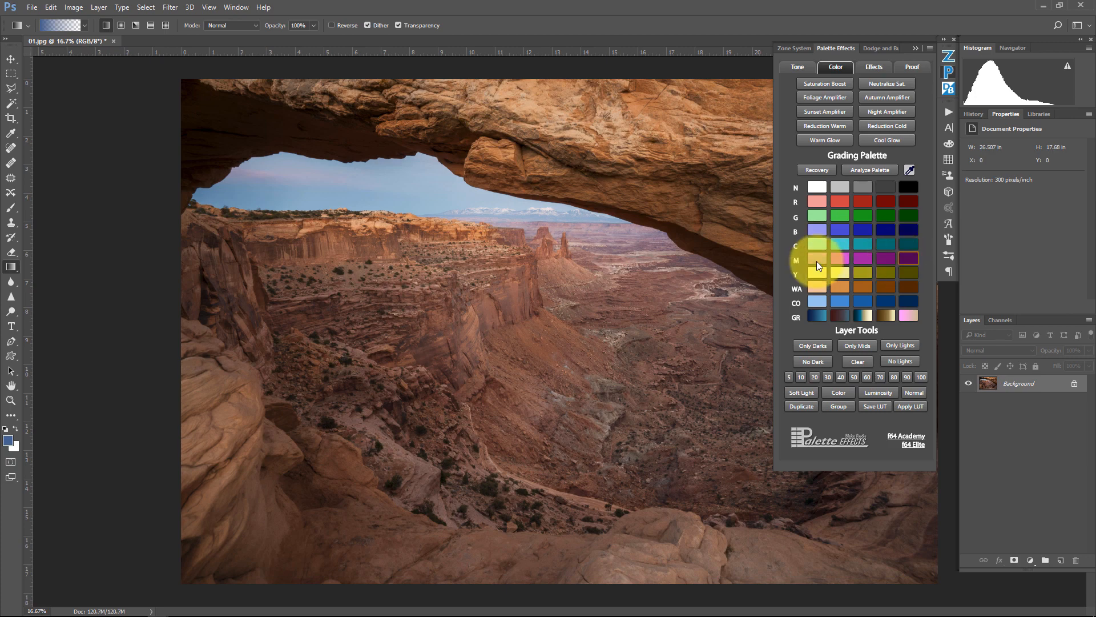
click(817, 260)
click(906, 260)
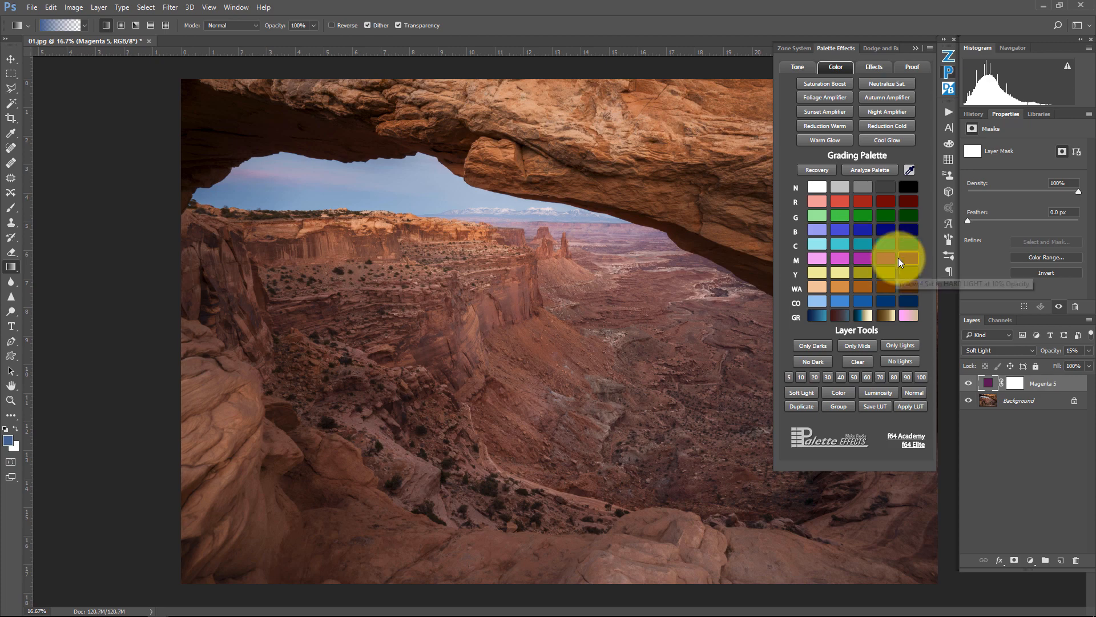
key(Delete)
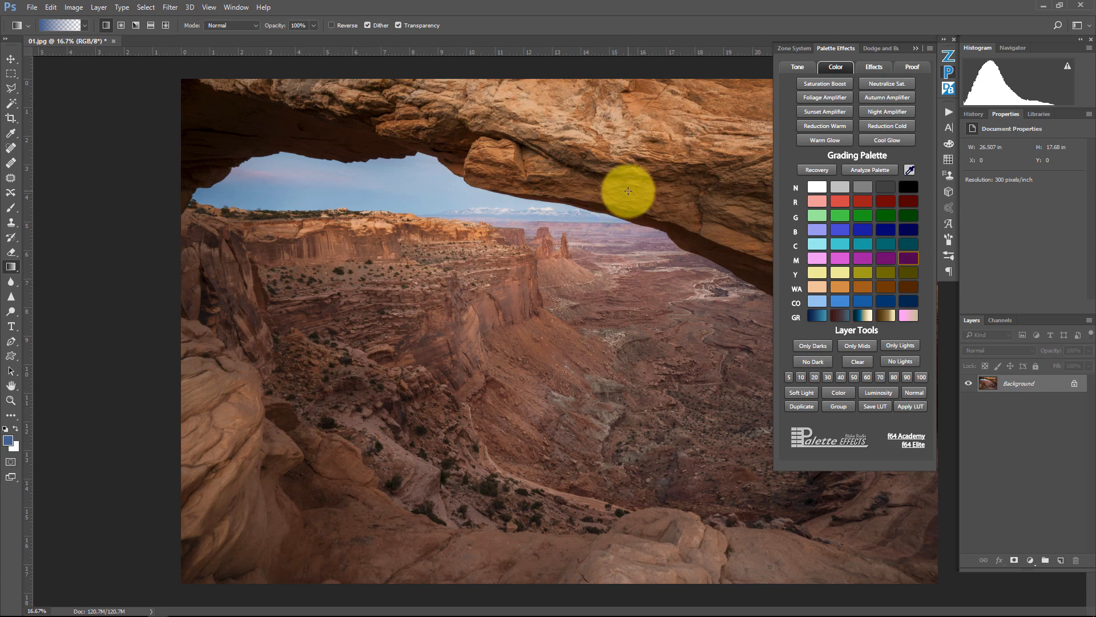
Step: Add the Magenta 5 grading layer, test opacities up to 50%, and set its opacity to 20%
click(905, 258)
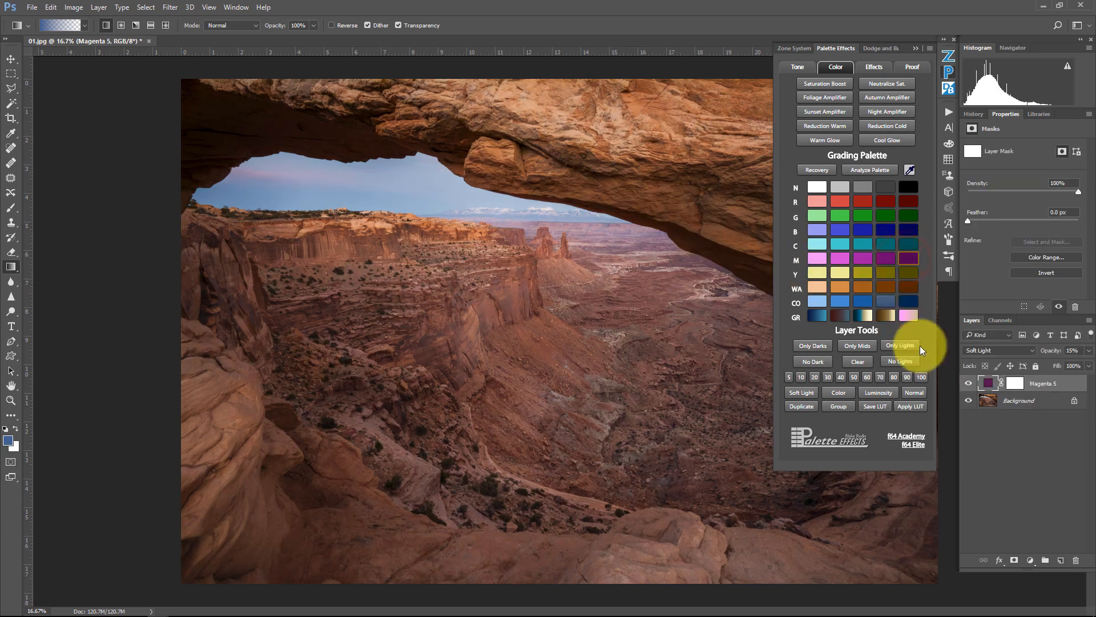
click(814, 377)
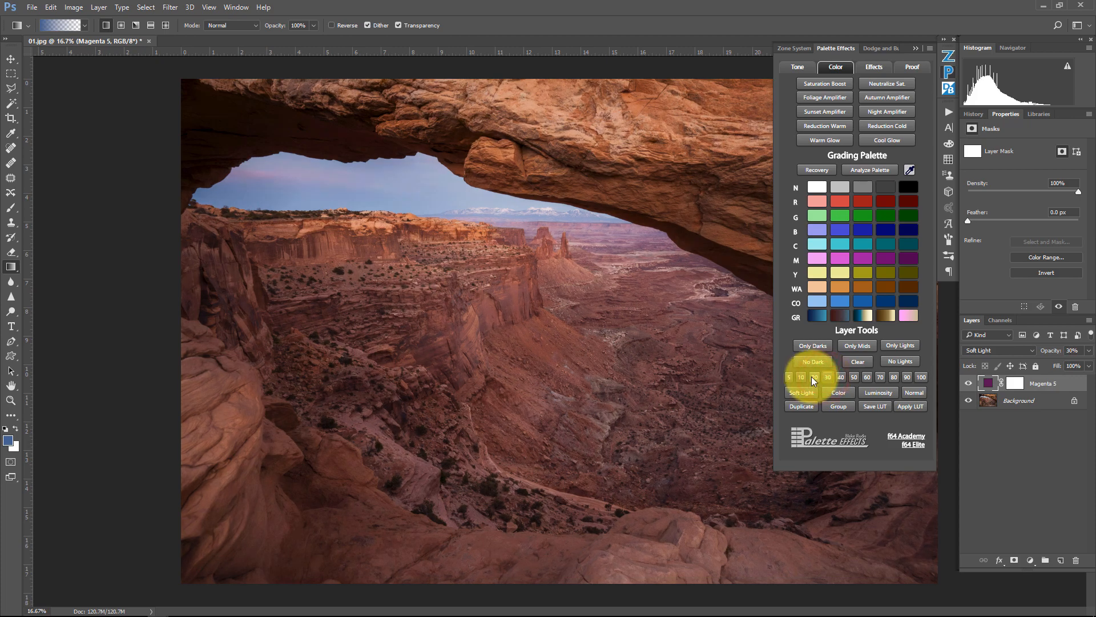
click(826, 377)
click(837, 378)
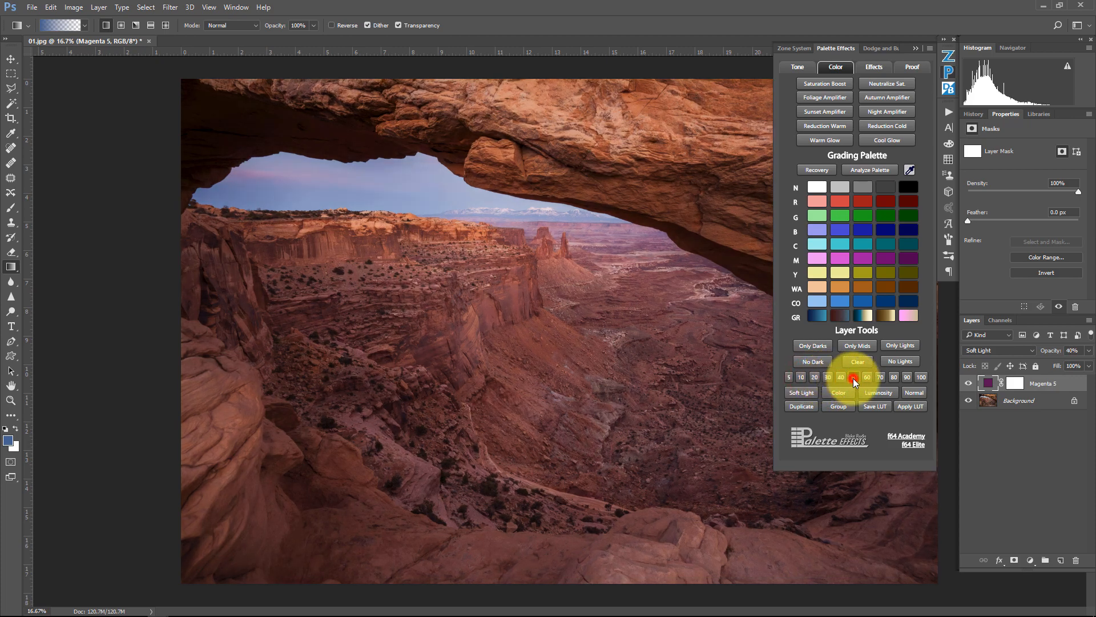
click(853, 377)
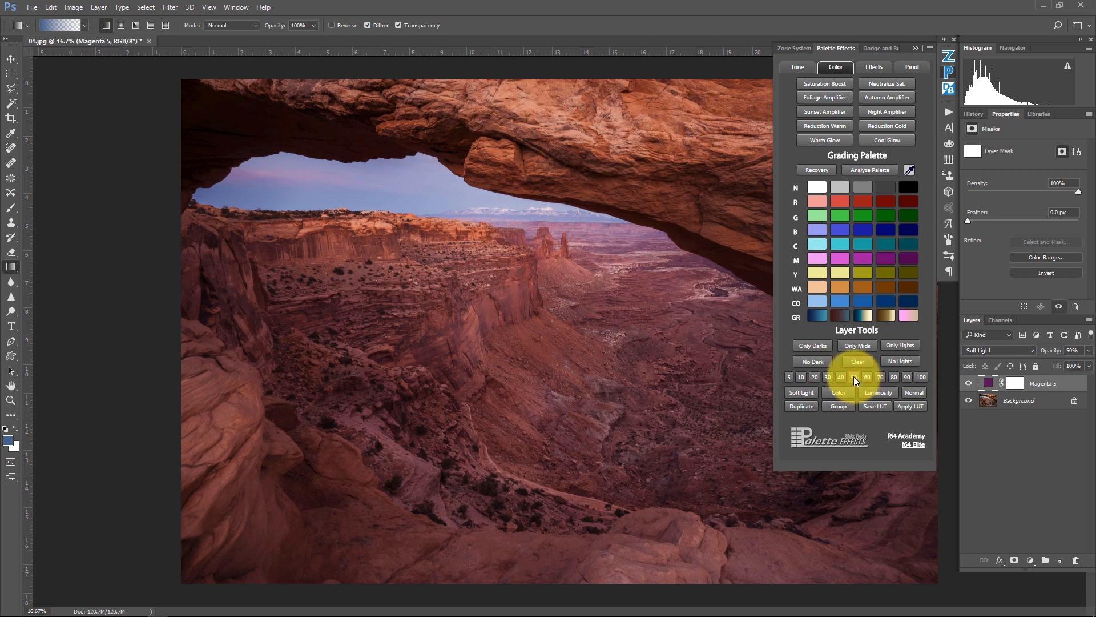
click(824, 376)
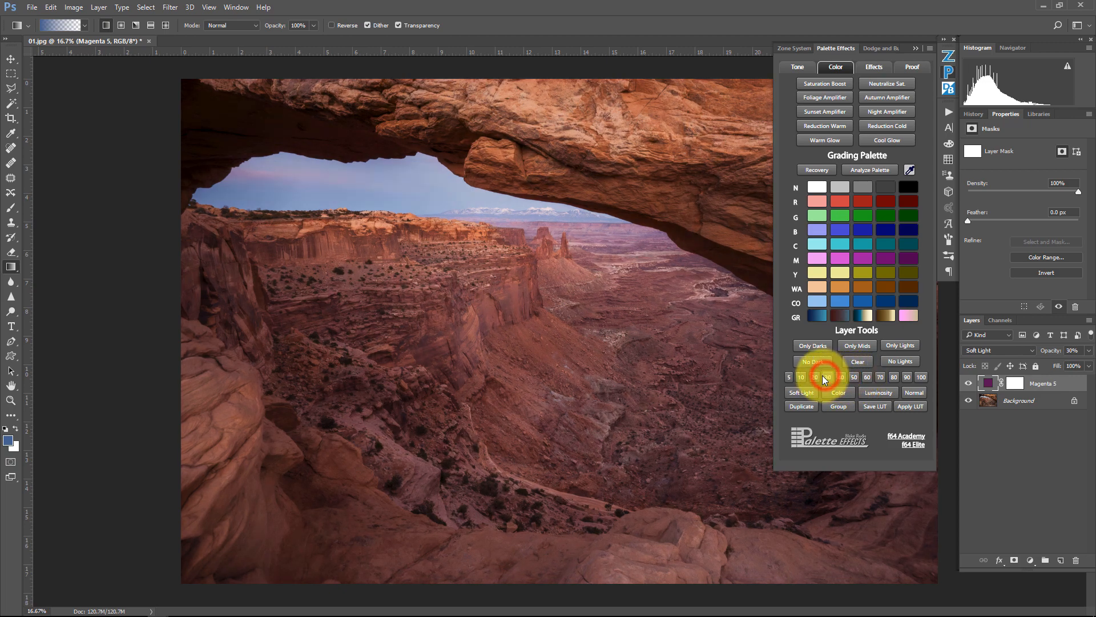
click(815, 377)
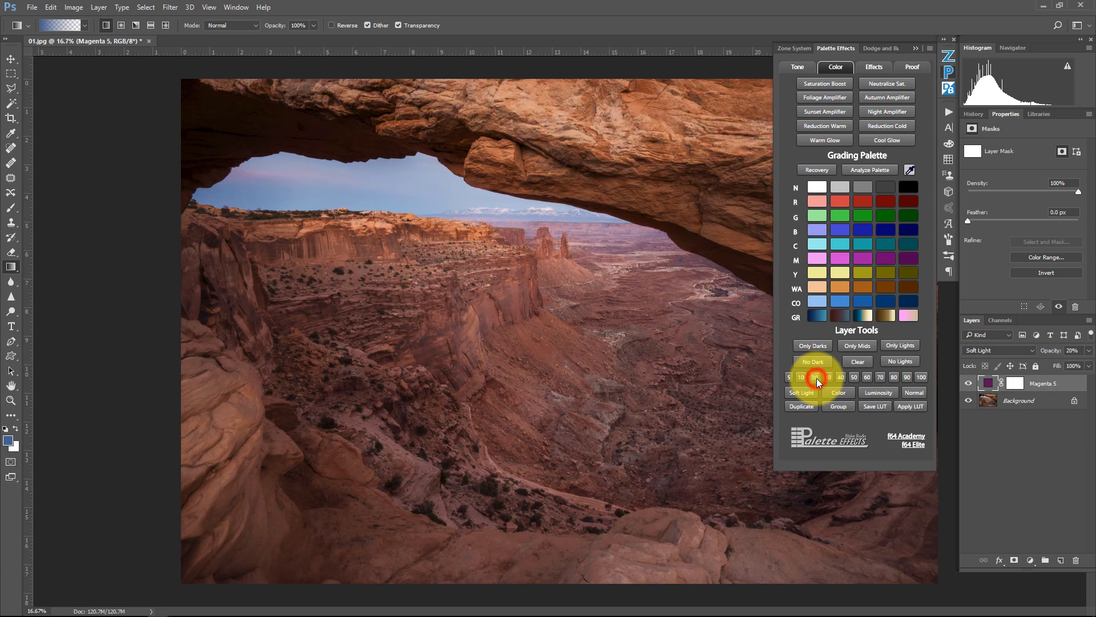
Step: Apply the Warm Glow effect to the photo with a Gaussian Blur radius of 2.1 pixels
click(827, 142)
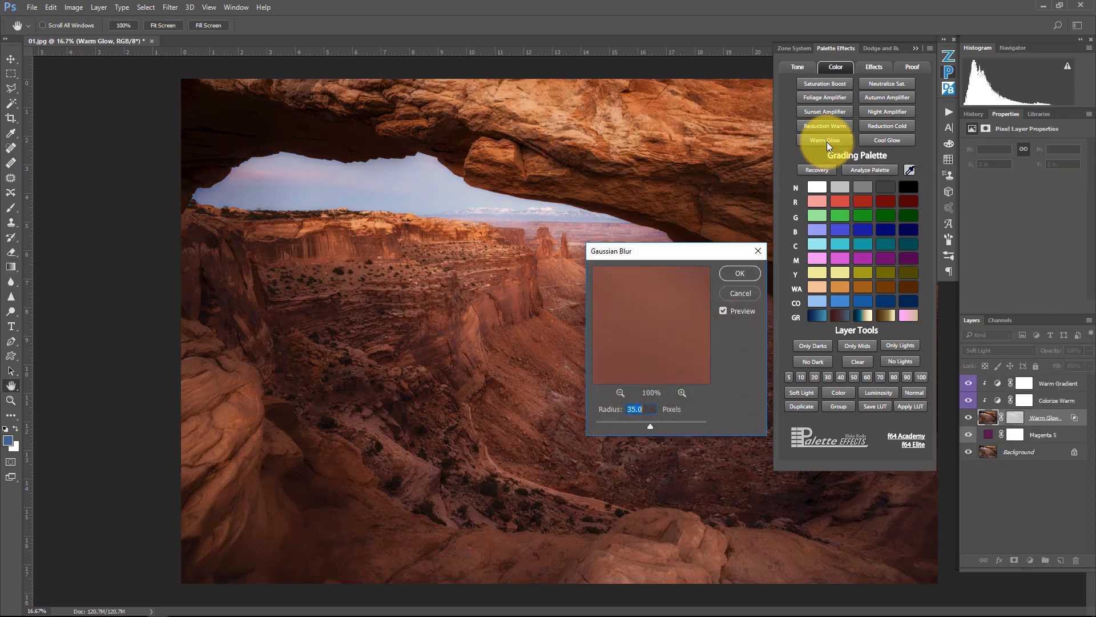
mouse_move(650, 426)
mouse_down()
mouse_move(673, 427)
mouse_move(632, 424)
mouse_move(673, 423)
mouse_move(655, 422)
mouse_up()
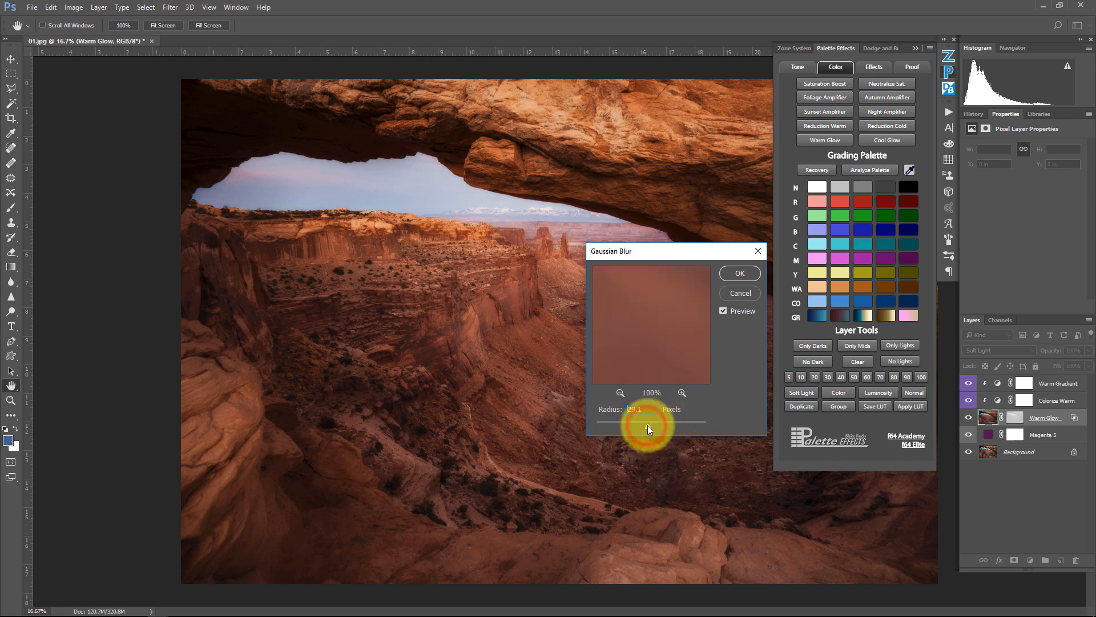
drag(647, 425, 682, 425)
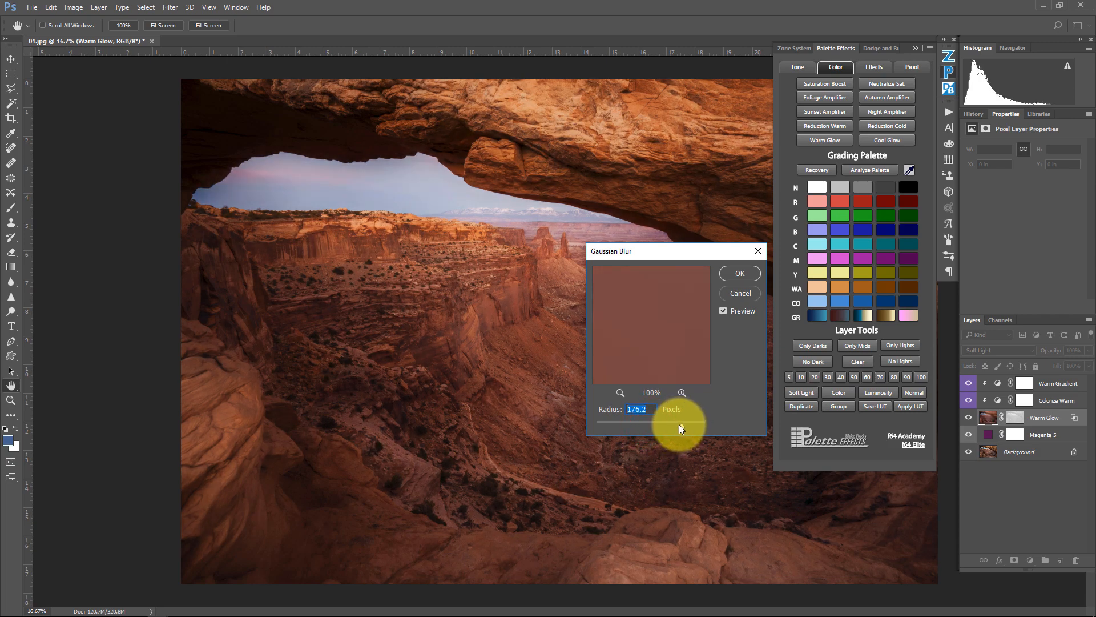
drag(680, 426, 608, 429)
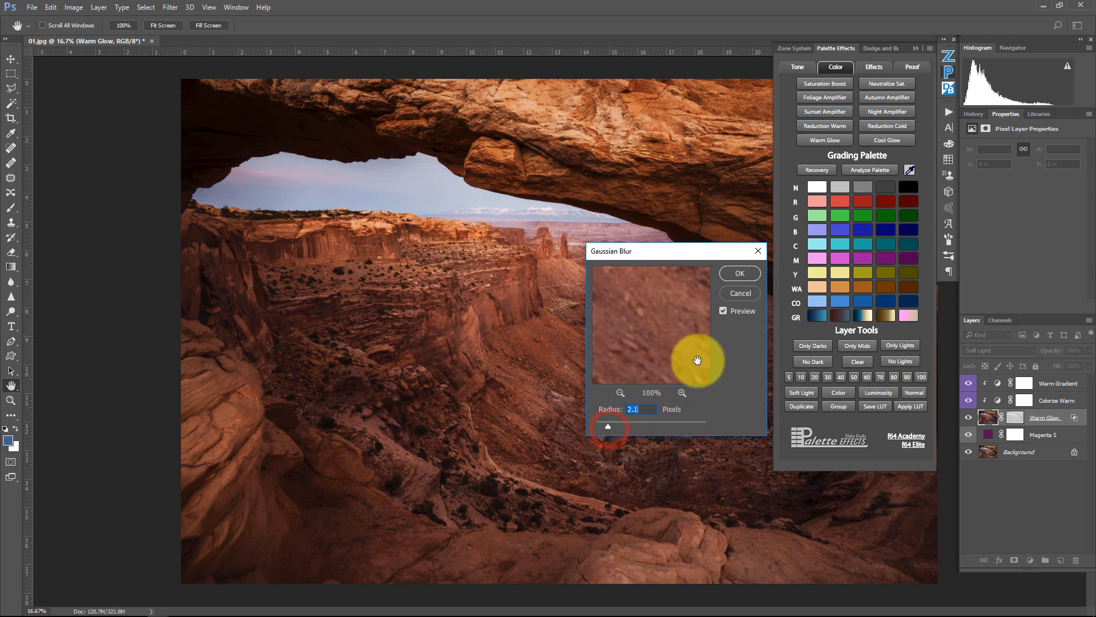
click(744, 272)
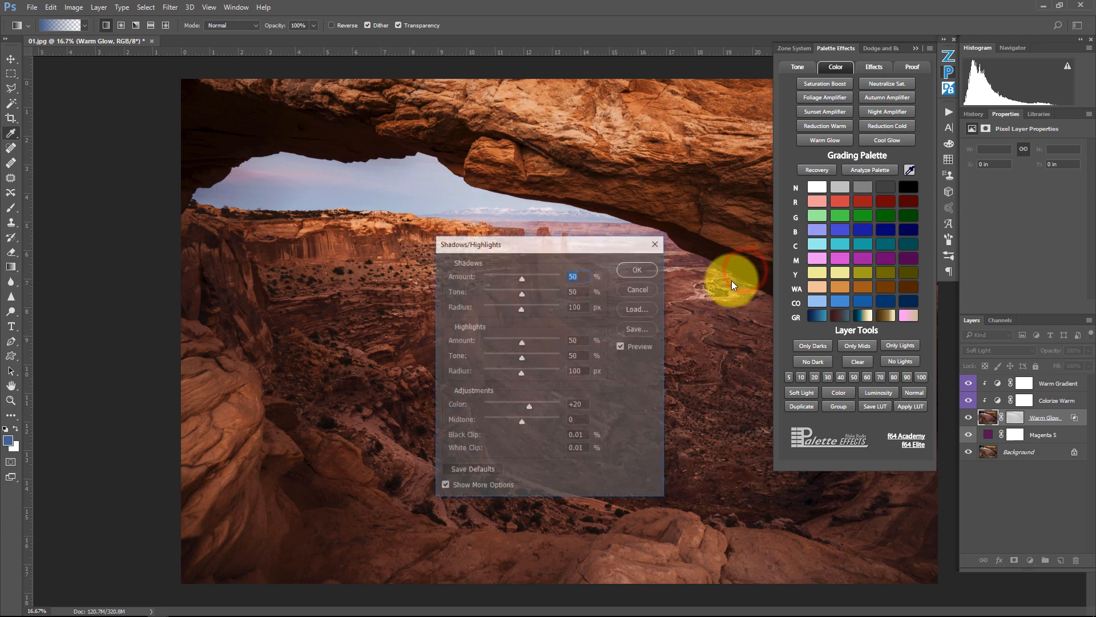
Step: Adjust the Warm Glow layer's Shadows/Highlights with shadow tone 27%, highlight tone 59% and midtone -11, and apply it
drag(549, 245, 329, 240)
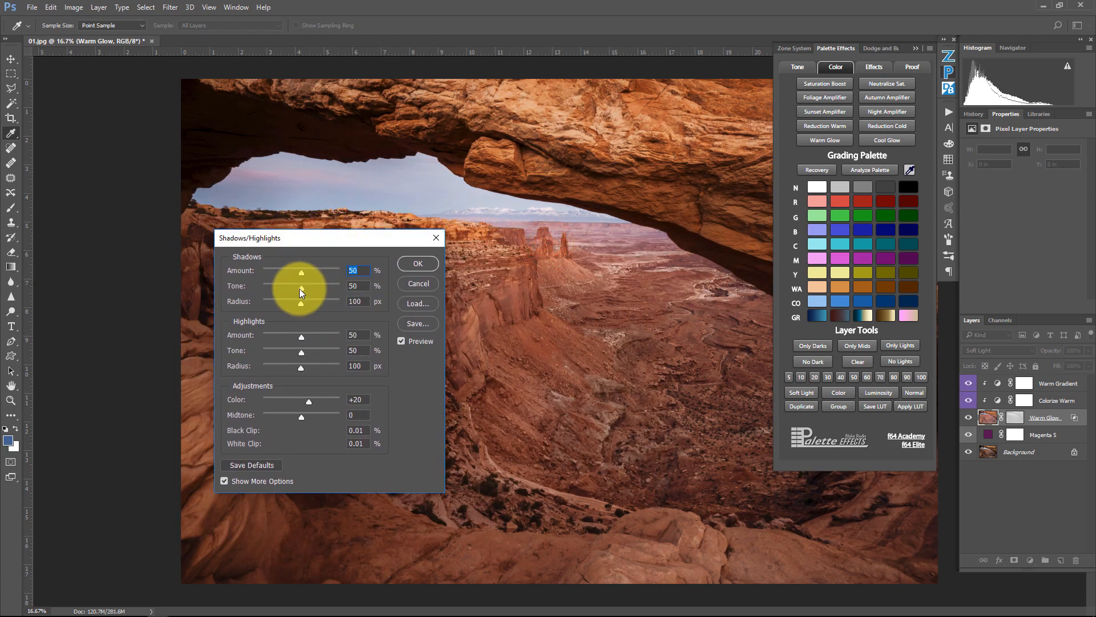
mouse_move(300, 289)
mouse_down()
mouse_move(276, 288)
mouse_move(320, 296)
mouse_move(280, 290)
mouse_up()
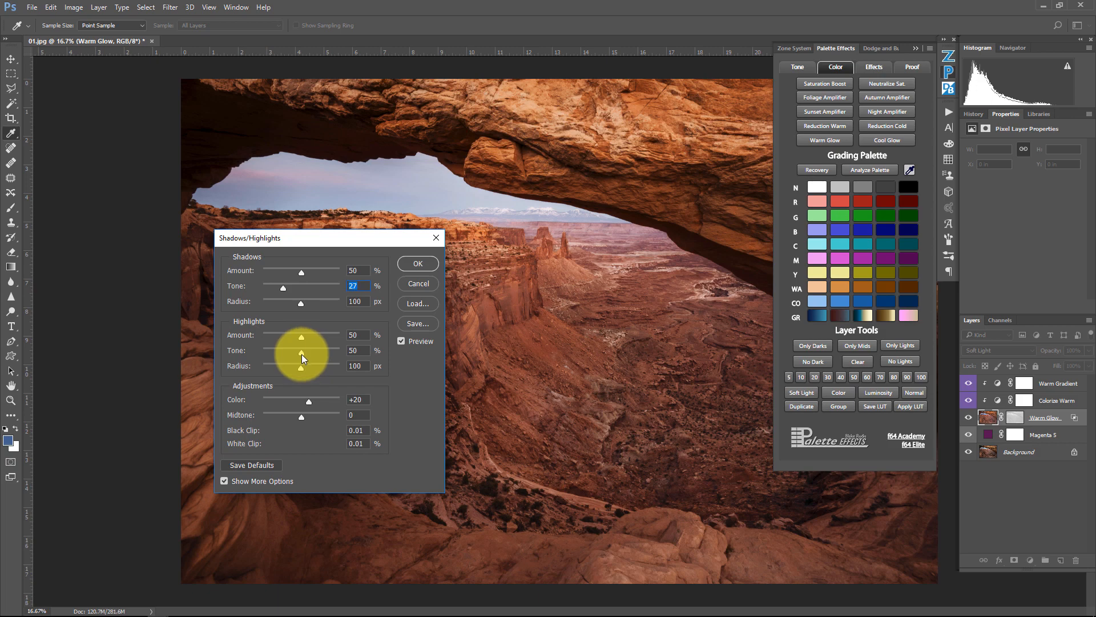
mouse_move(301, 353)
mouse_down()
mouse_move(327, 352)
mouse_move(296, 354)
mouse_move(307, 359)
mouse_up()
mouse_move(303, 417)
mouse_down()
mouse_move(327, 416)
mouse_move(297, 415)
mouse_up()
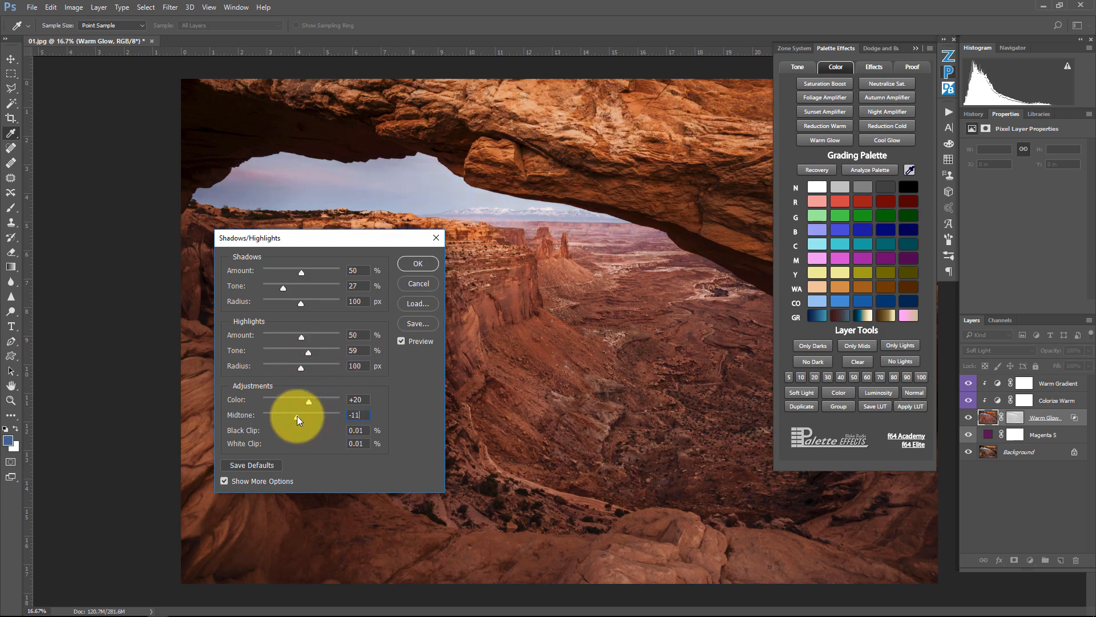
click(416, 264)
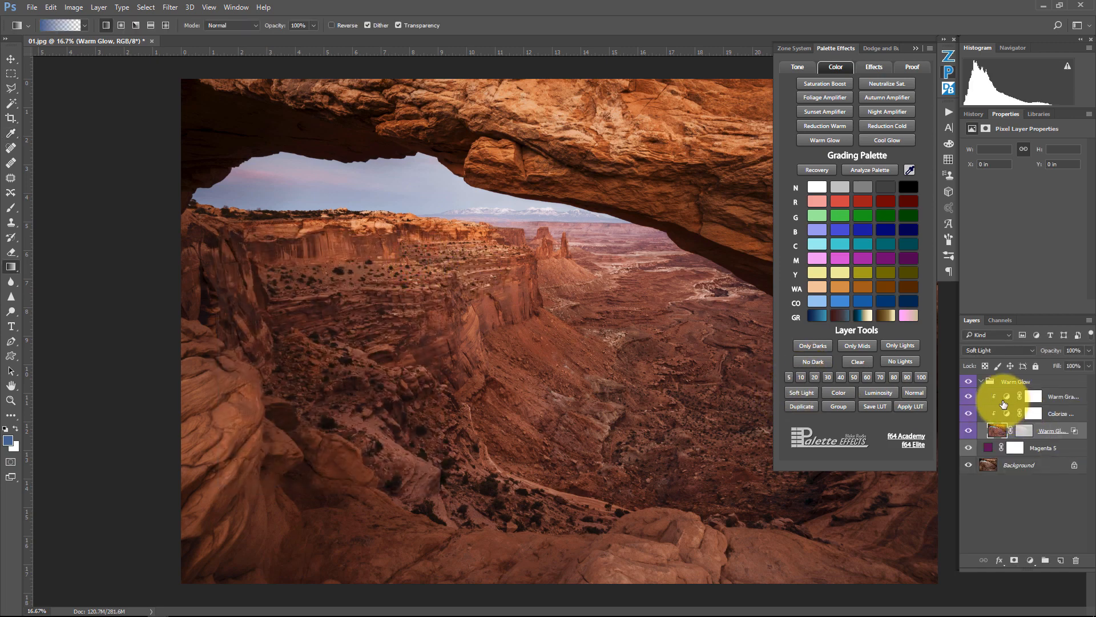
Step: Review the settings of the Warm Gradient and Colorize Warm layers and browse the gradient presets available for the gradient map
click(1006, 396)
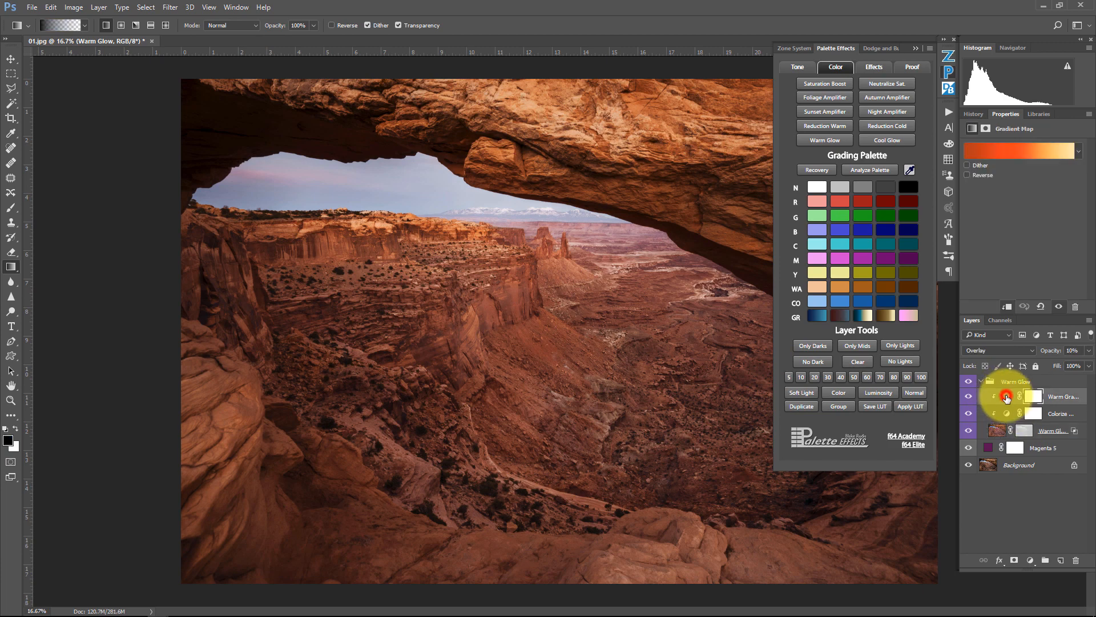
click(1005, 416)
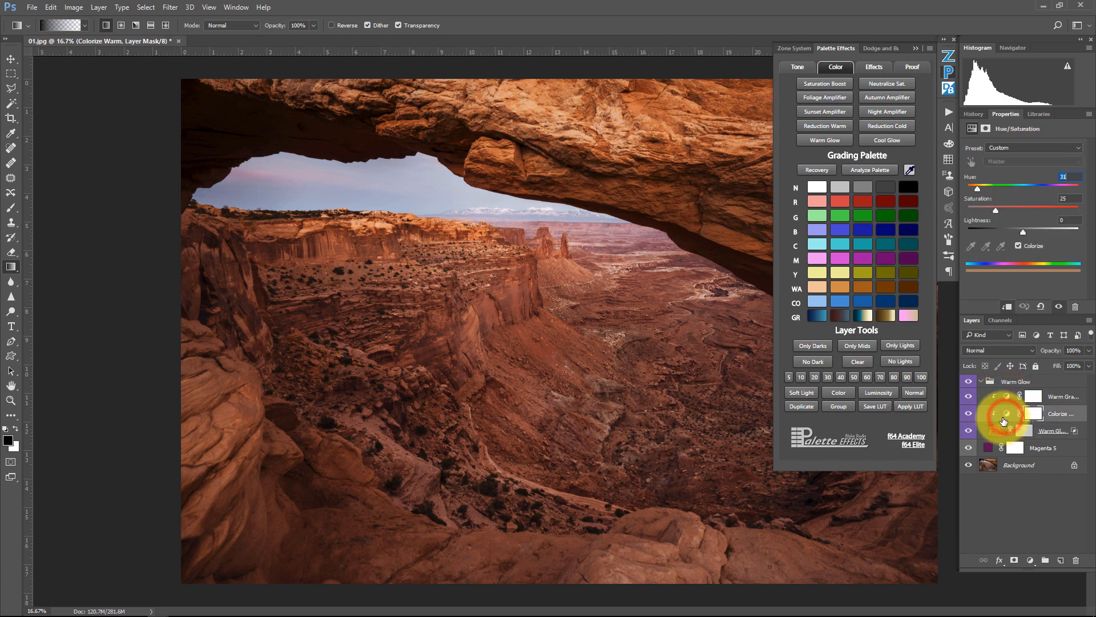
click(998, 430)
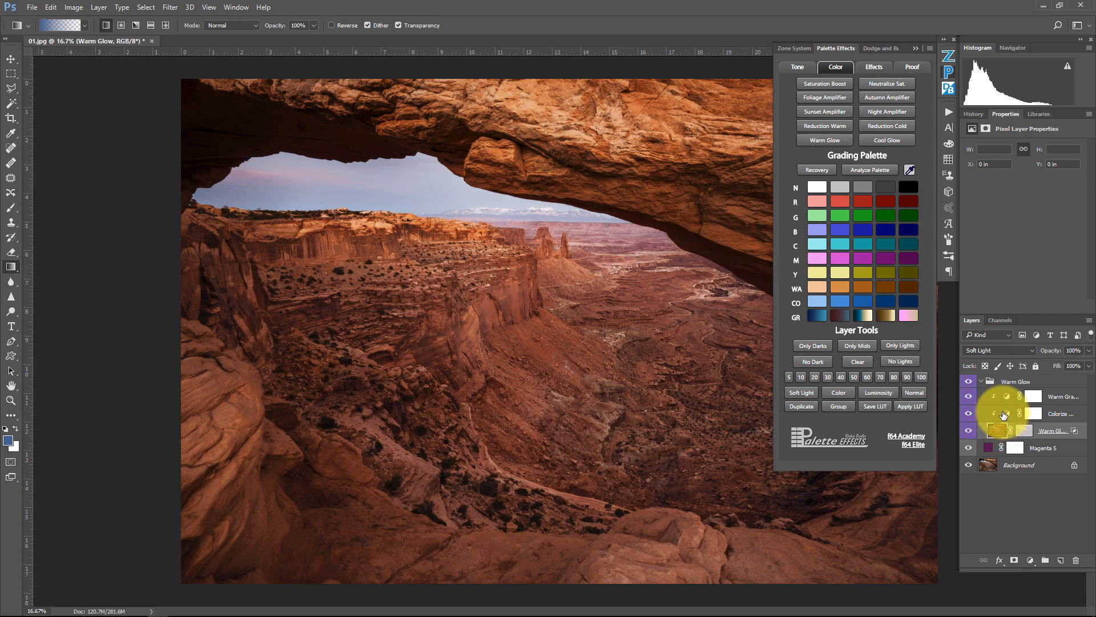
click(1004, 410)
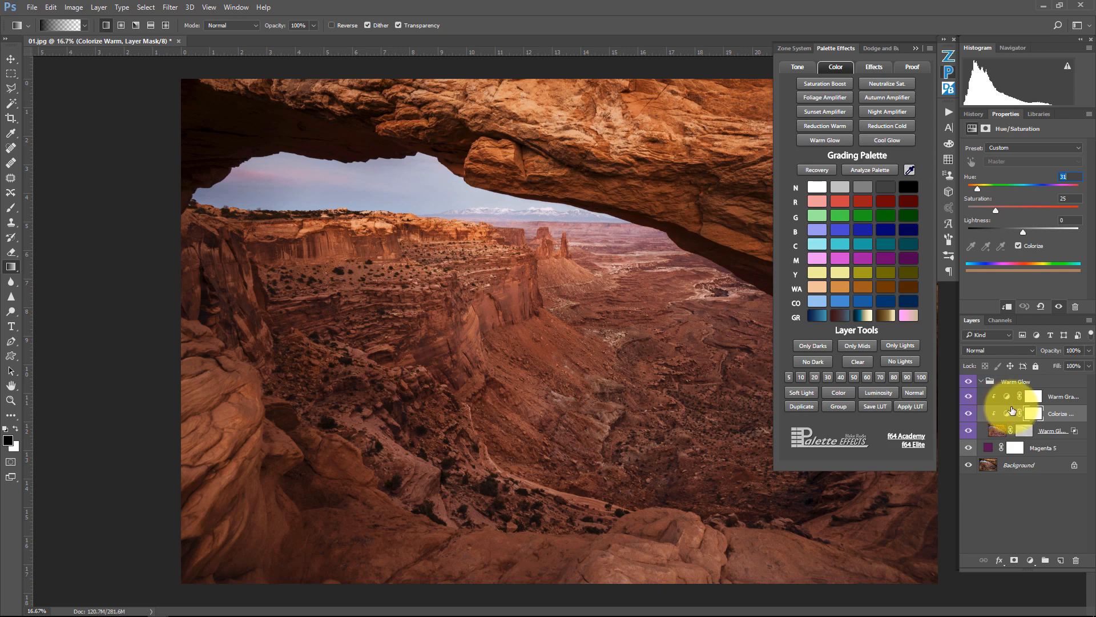
click(993, 394)
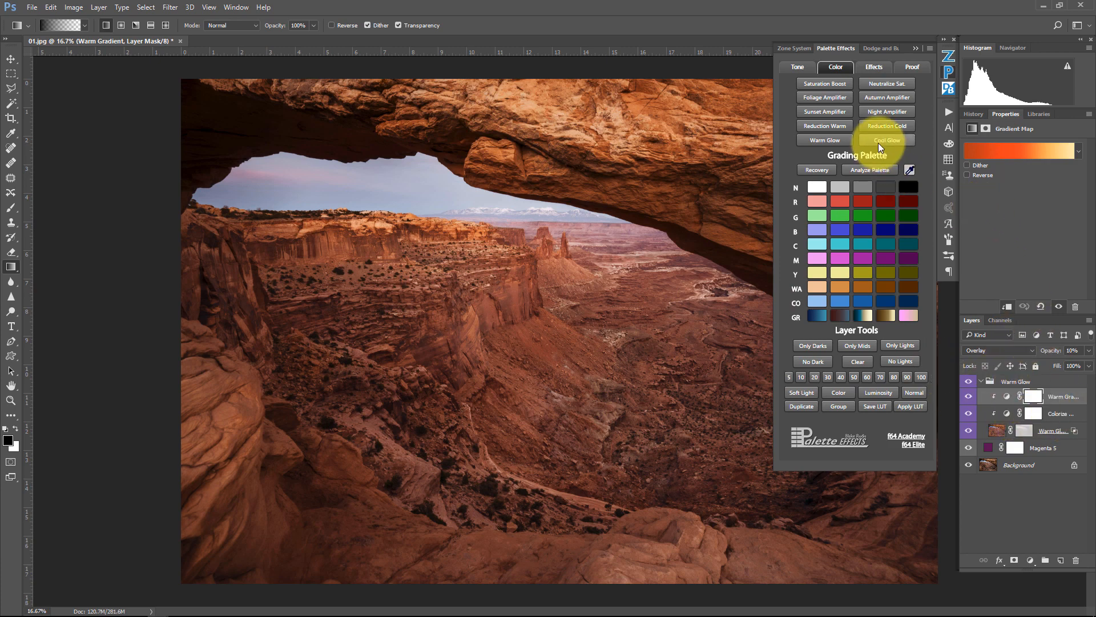
click(1023, 148)
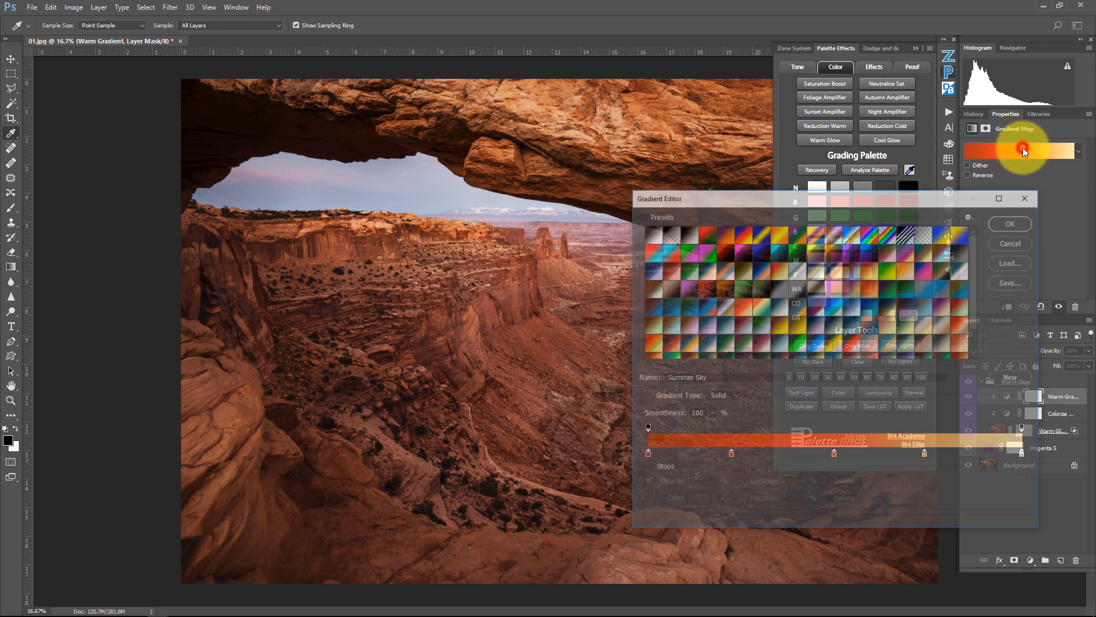
scroll(886, 279, up, 4)
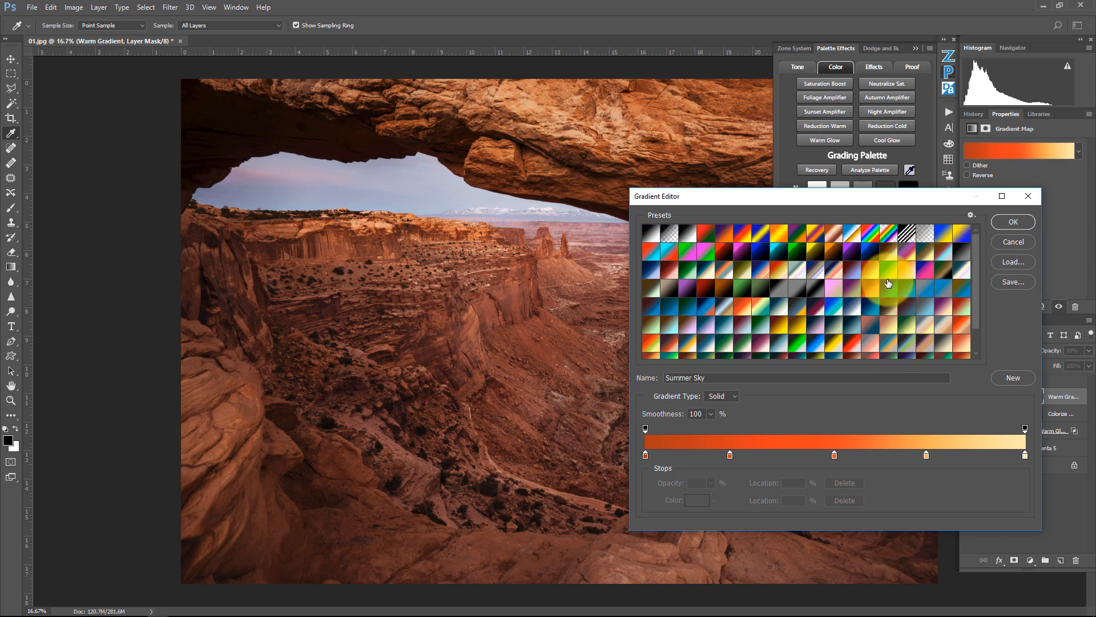
scroll(890, 281, down, 1)
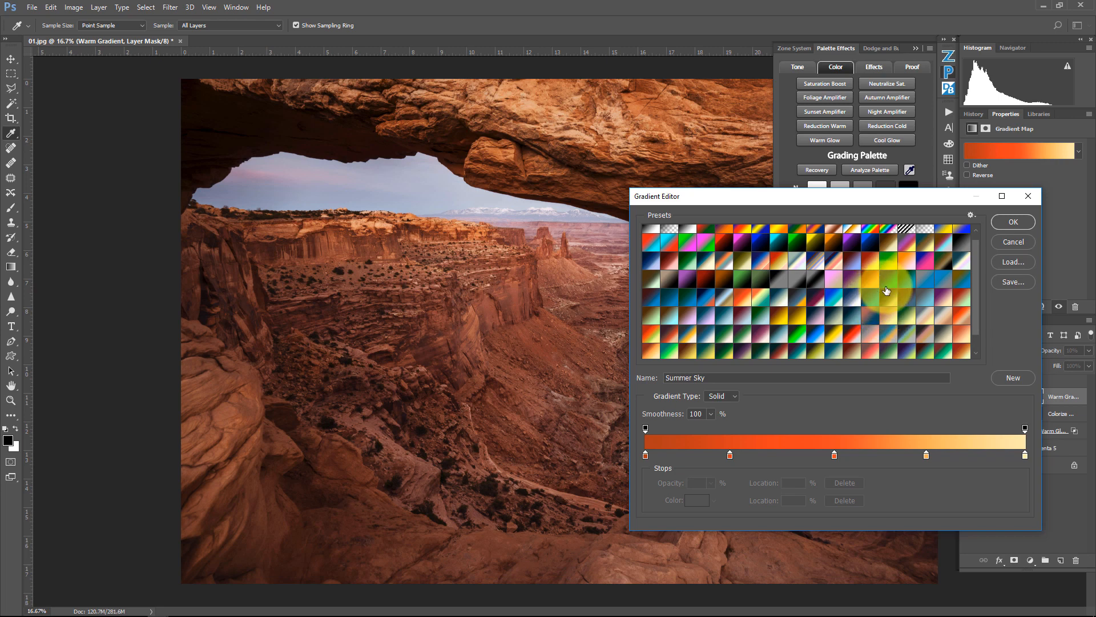
click(1011, 224)
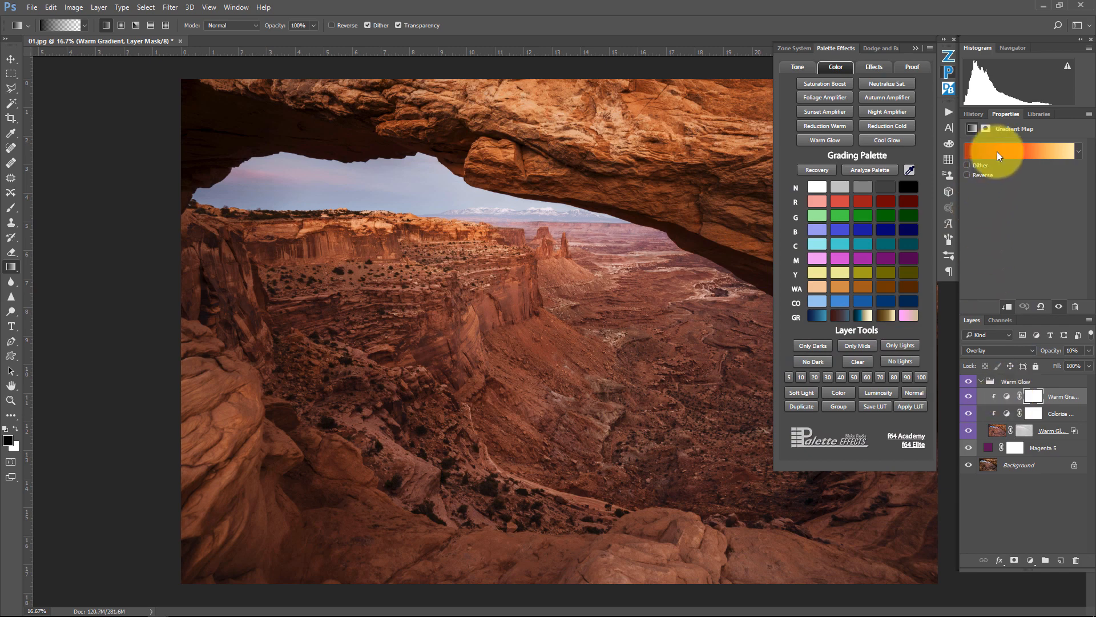
Step: Collapse the Warm Glow group and compare the photo with the Warm Glow group and Magenta 5 layer hidden and shown
click(982, 381)
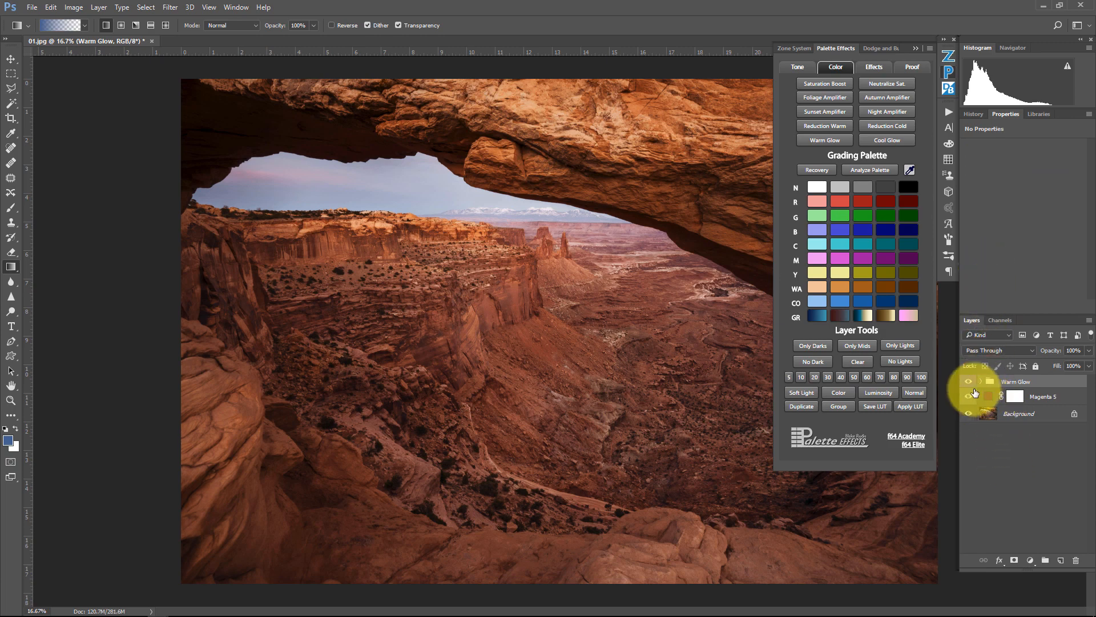
click(968, 382)
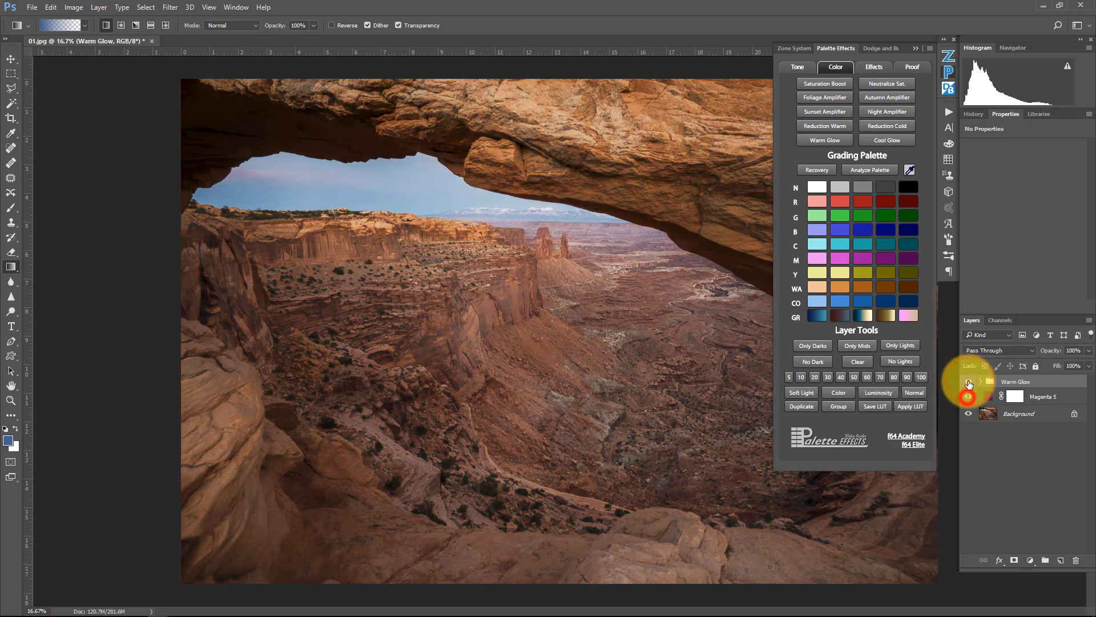
click(968, 385)
click(970, 383)
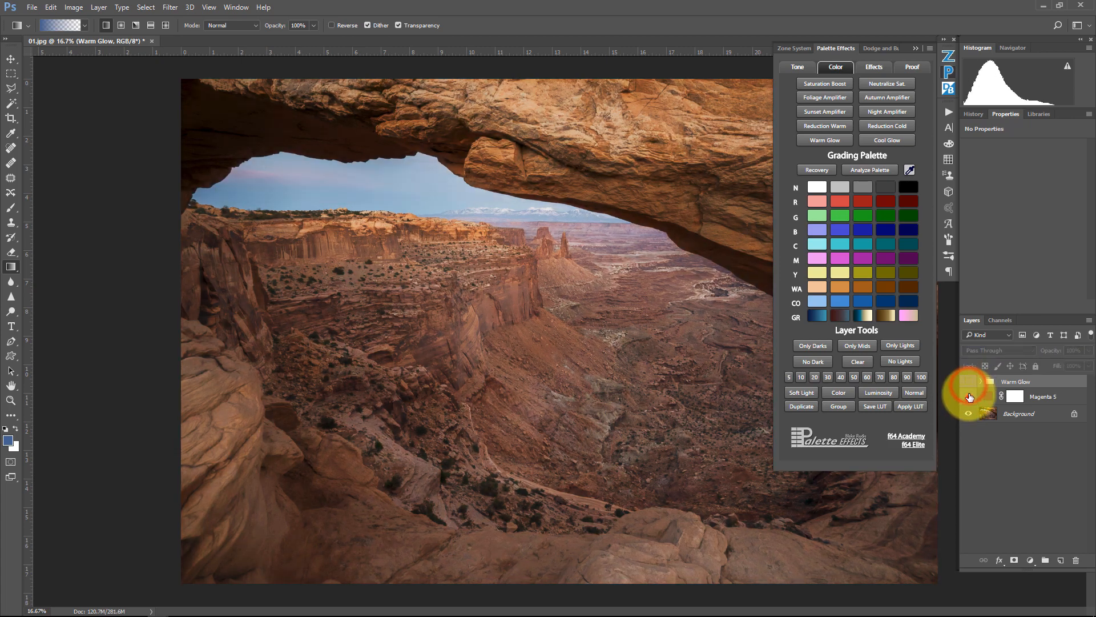
click(969, 384)
click(969, 393)
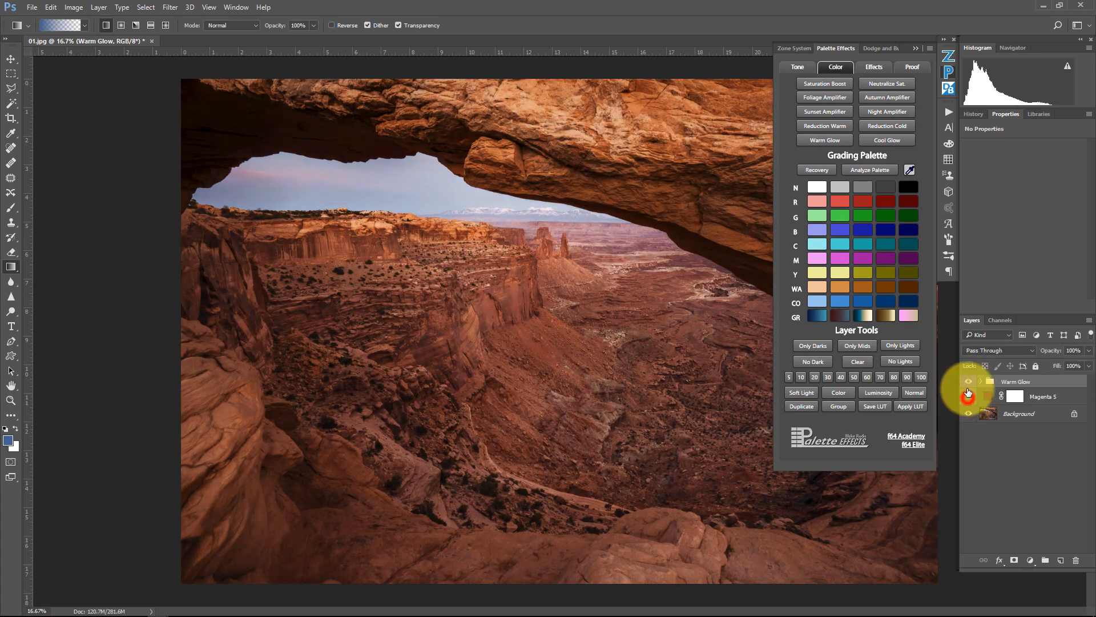
click(968, 382)
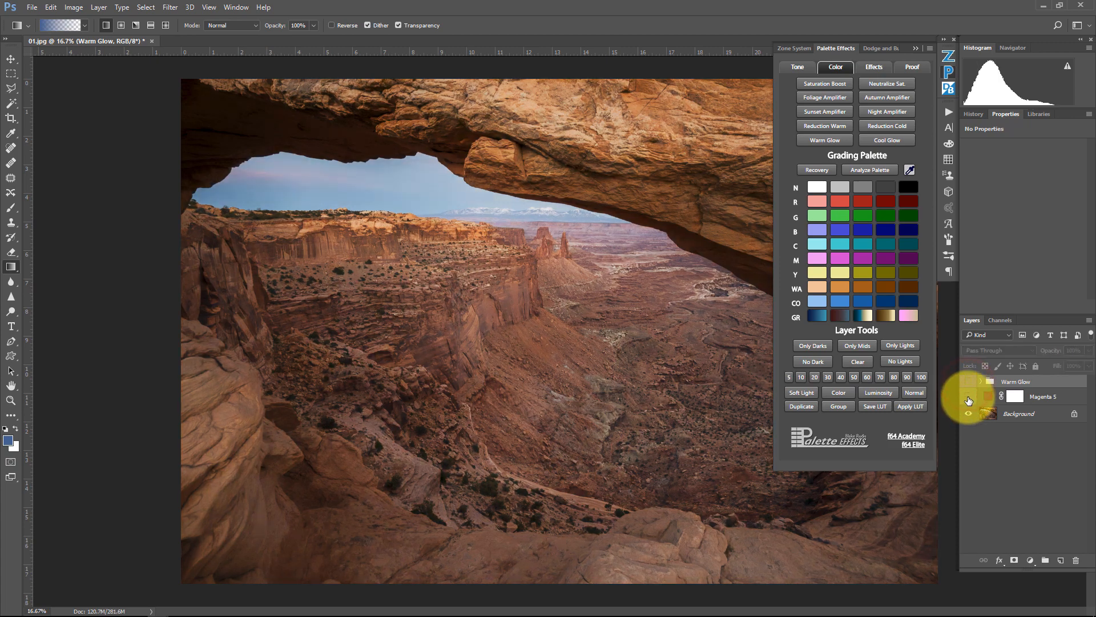
click(969, 382)
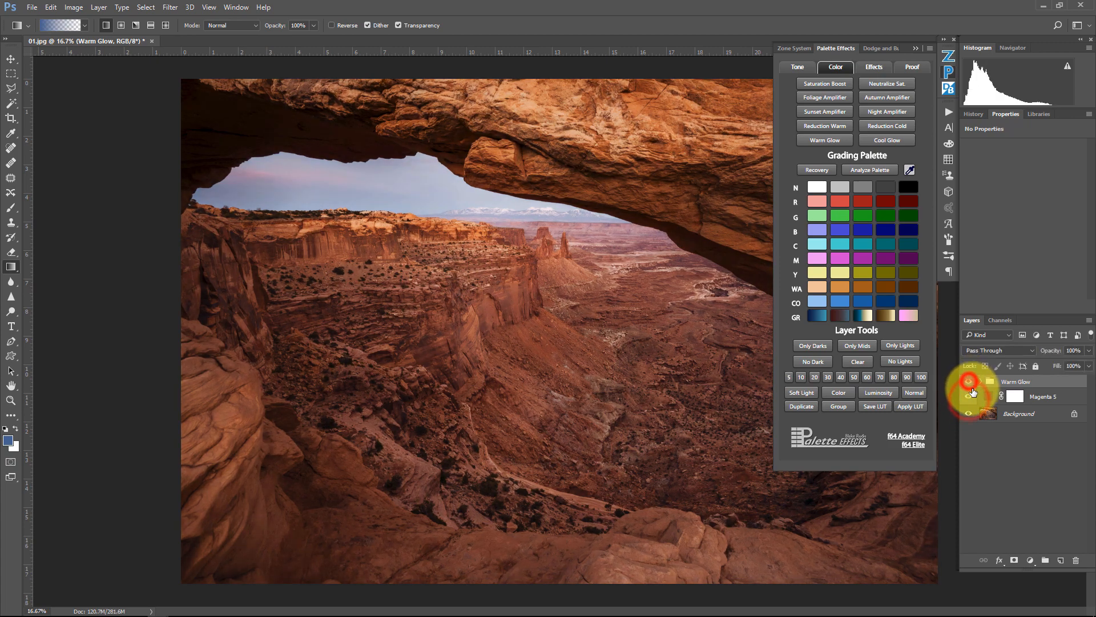
click(968, 396)
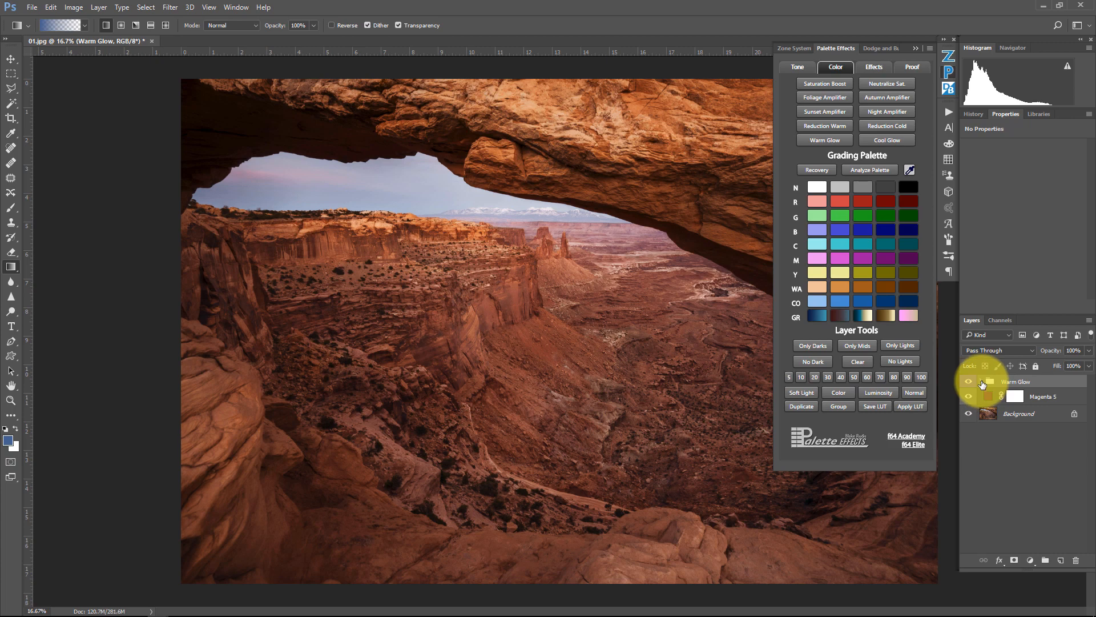
Step: Try a blue preset on the Warm Gradient layer's gradient map and a hue of 228 on the Colorize Warm layer
click(982, 381)
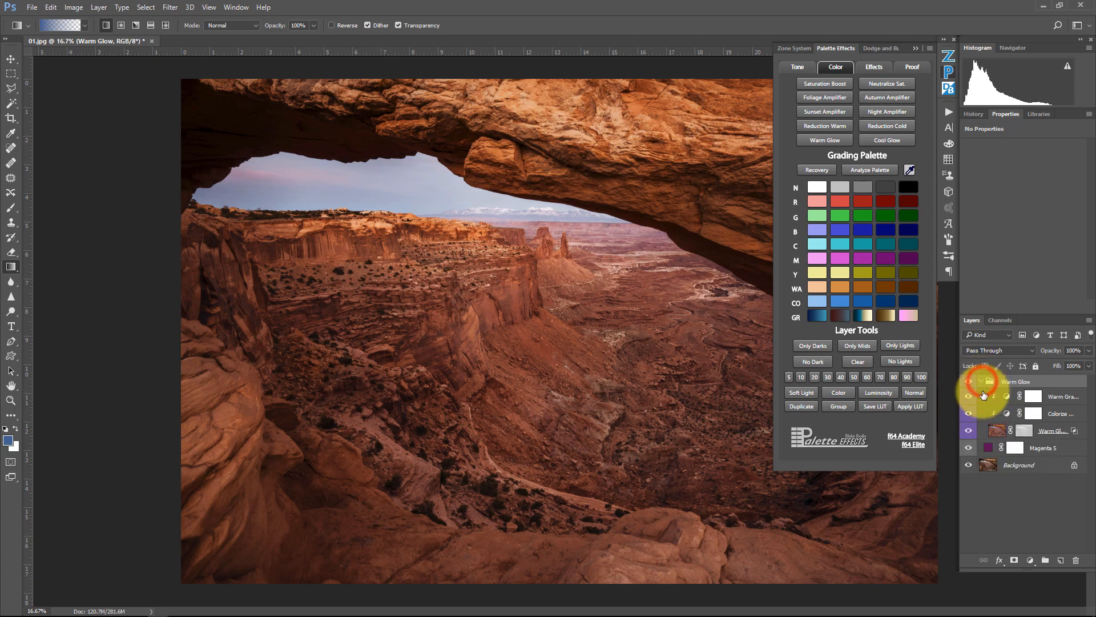
click(1007, 398)
click(1013, 152)
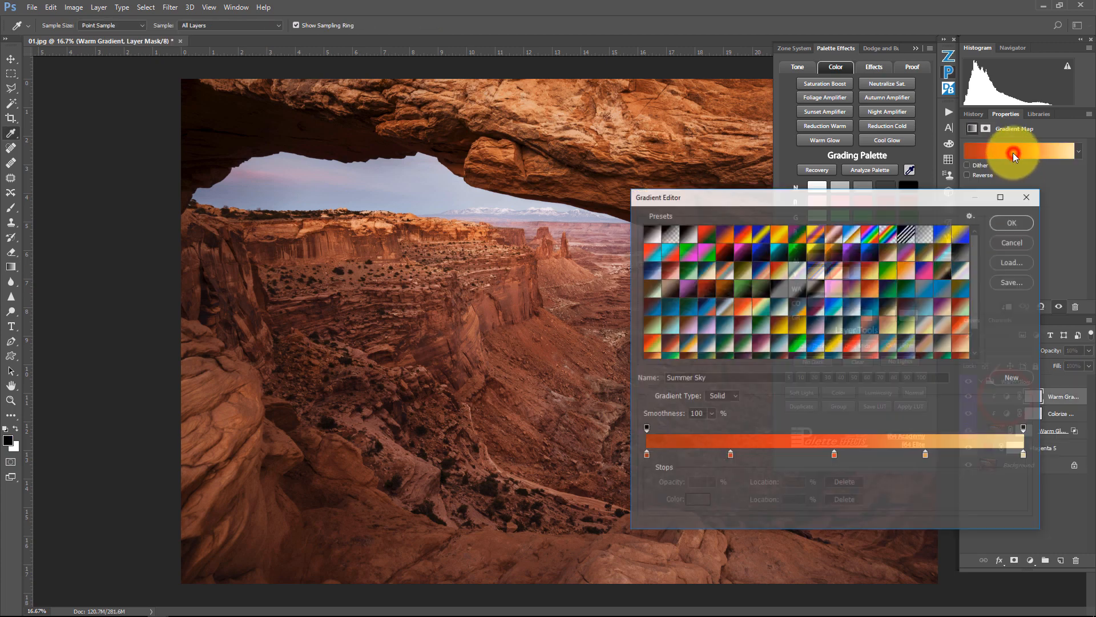
click(874, 308)
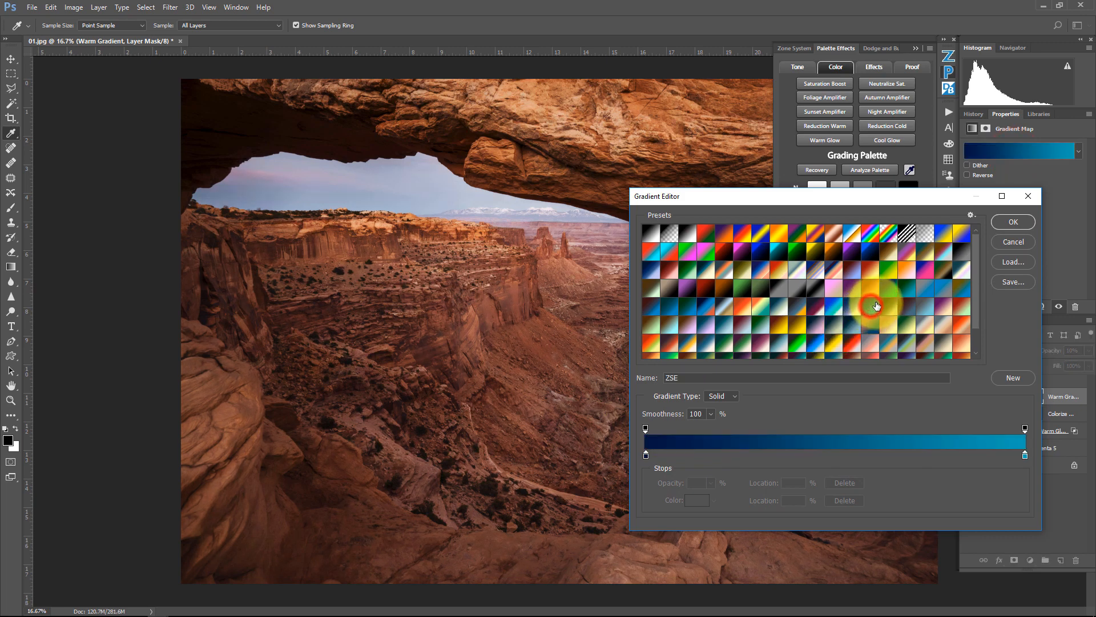
click(816, 345)
click(1013, 222)
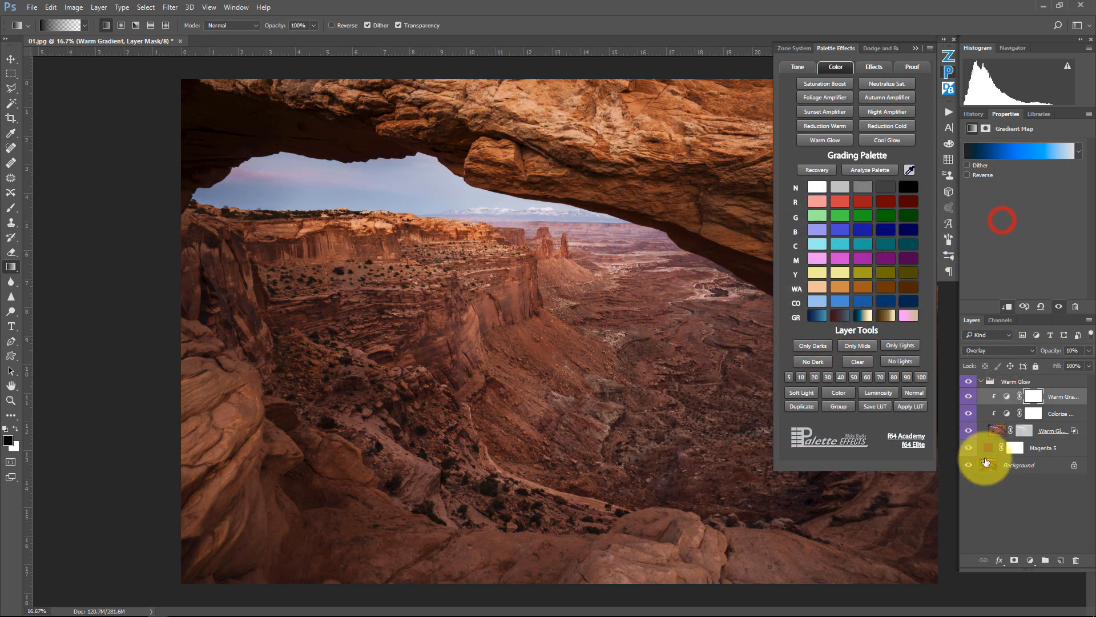
click(994, 417)
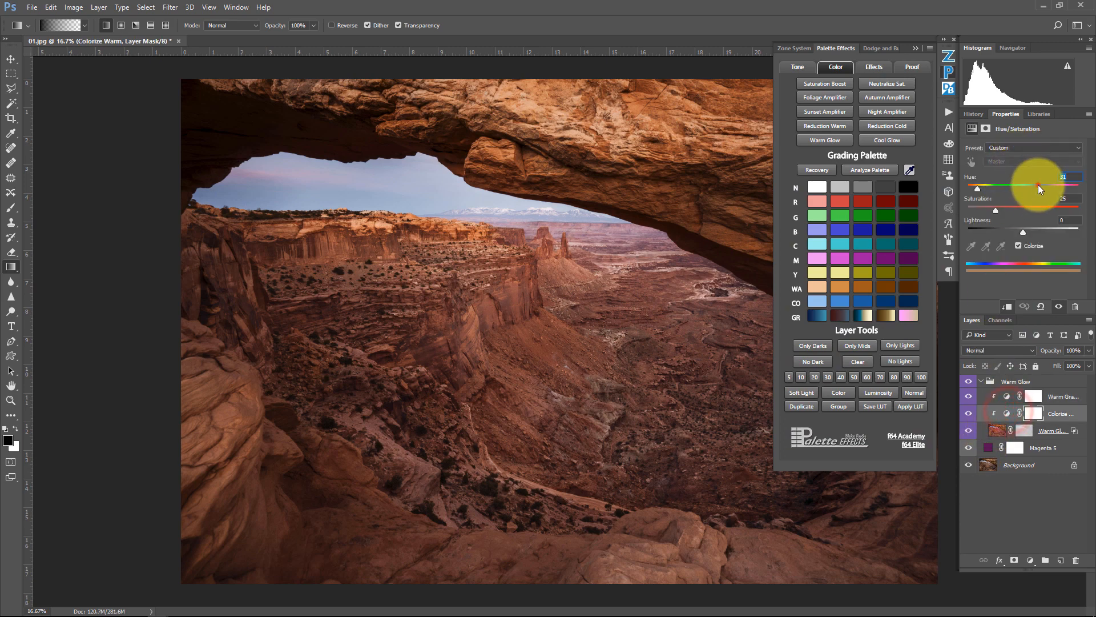
drag(1038, 184, 1037, 184)
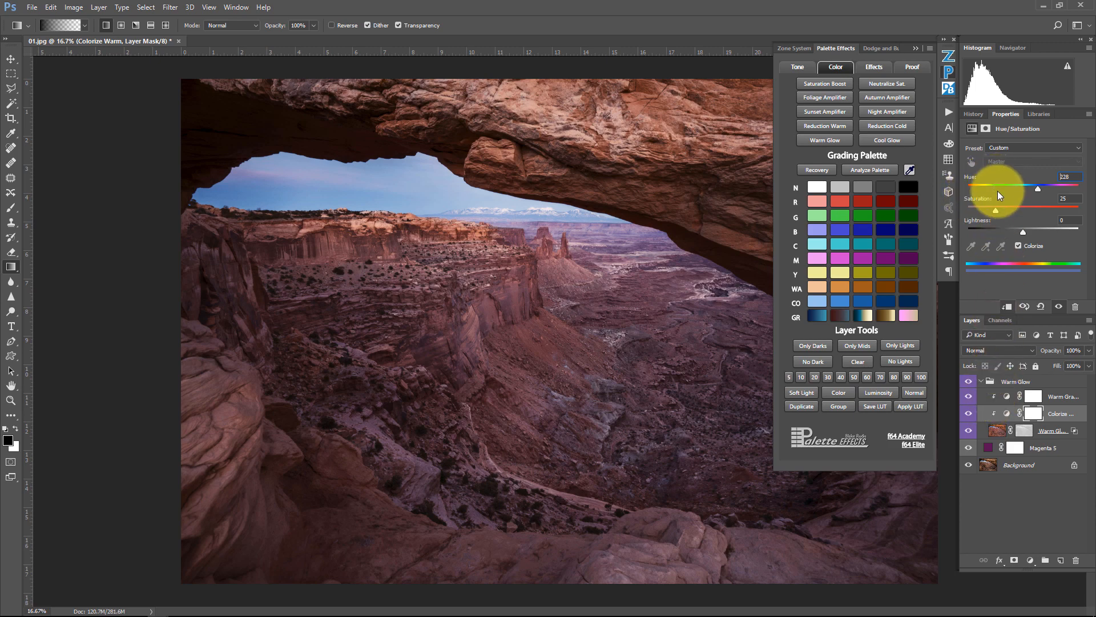
Step: Revert the image to the Create Group from Layers history state and collapse the Warm Glow group
click(980, 116)
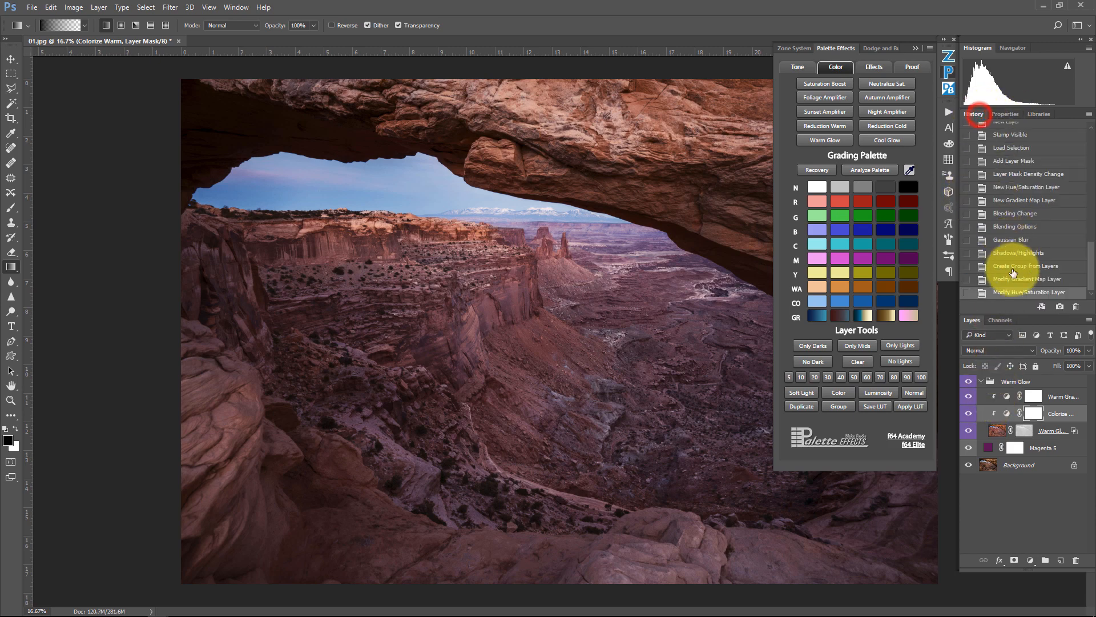
click(1006, 264)
click(1011, 254)
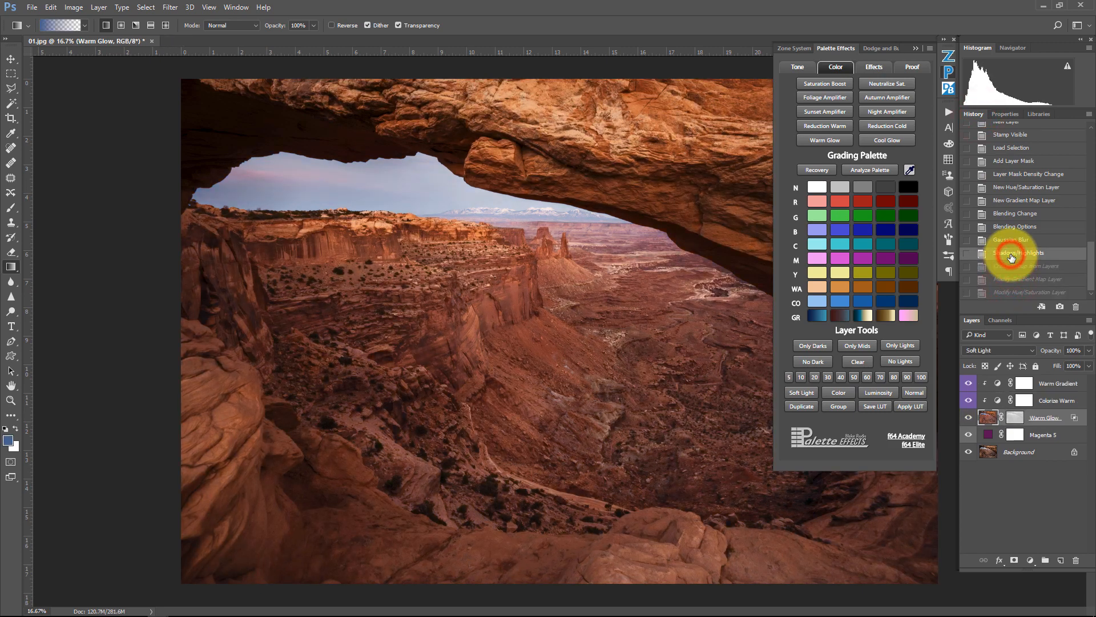
click(1011, 265)
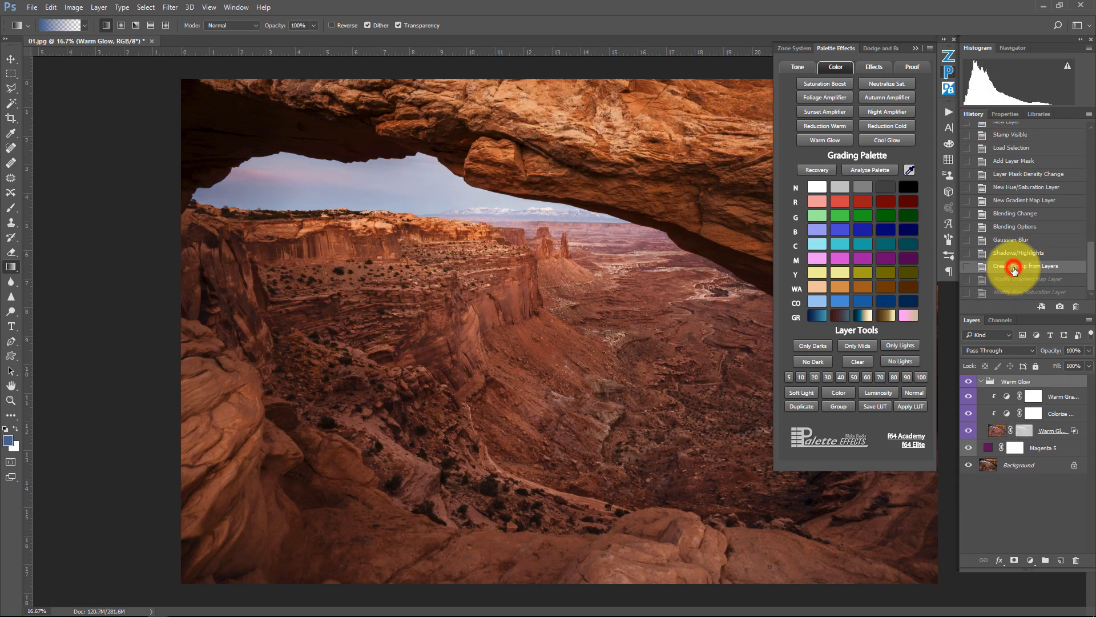
click(981, 382)
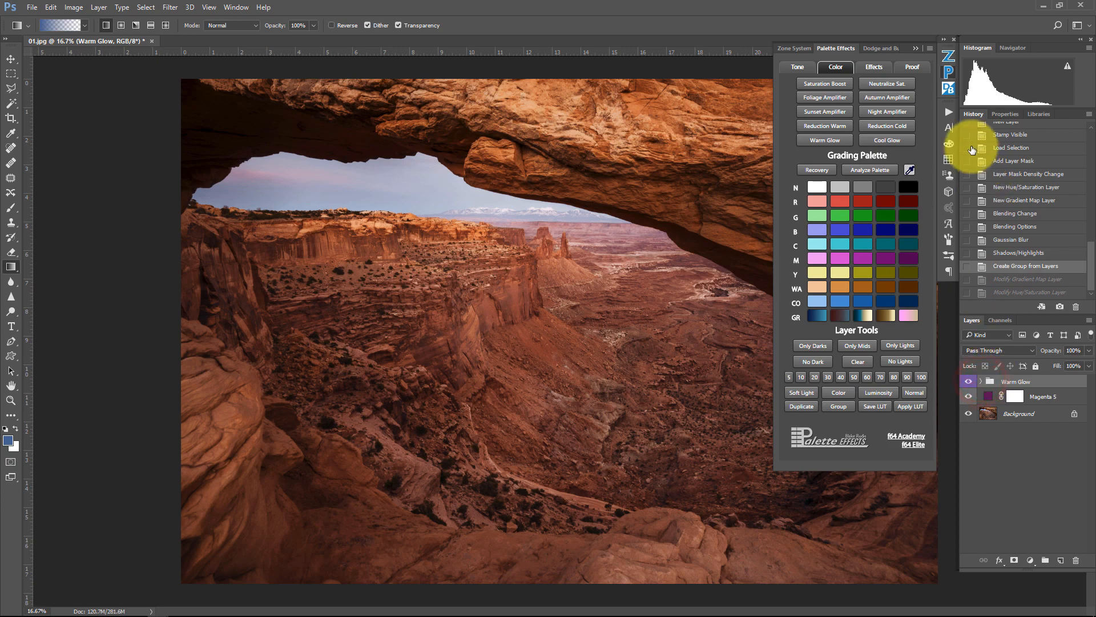
Step: Duplicate the graded photo as a flattened copy with the Palette Effects panel and move the copy's window clear of the panel
click(919, 46)
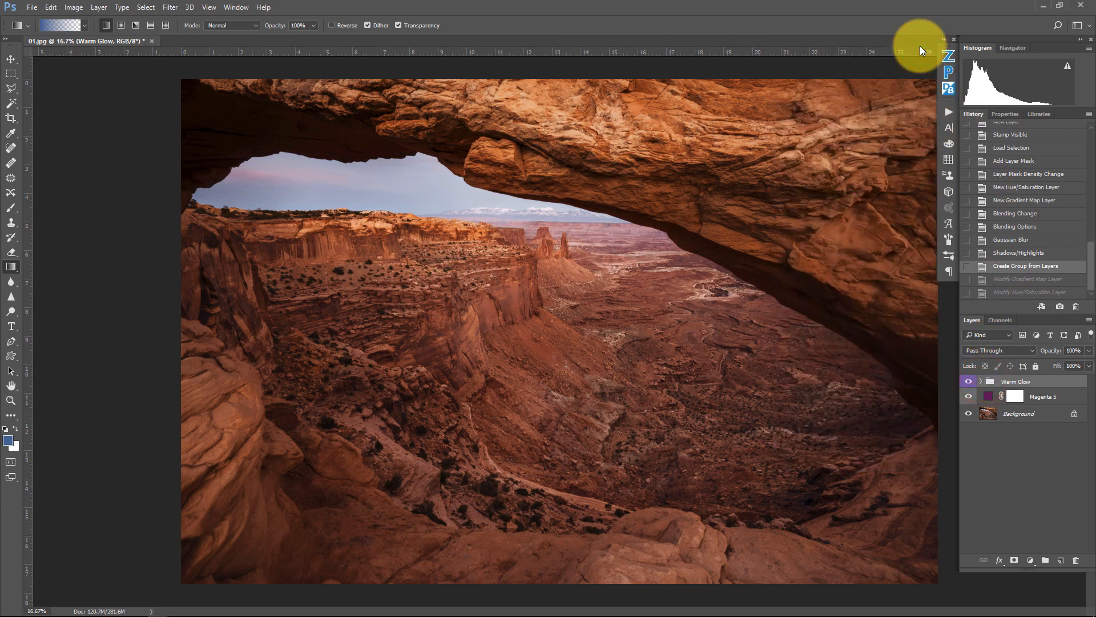
click(948, 74)
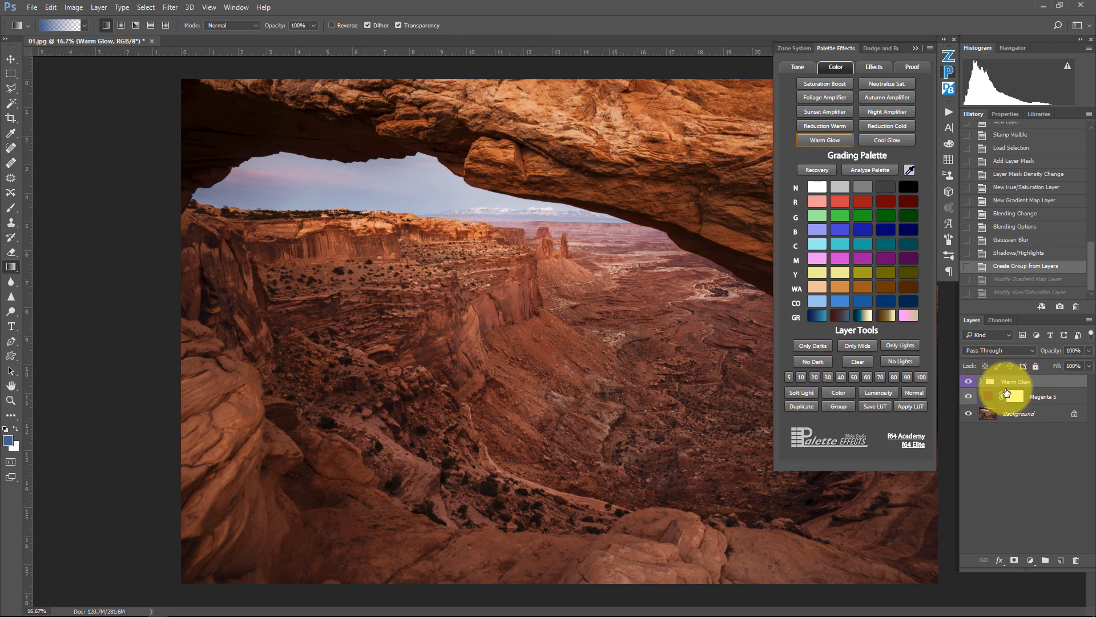
click(802, 406)
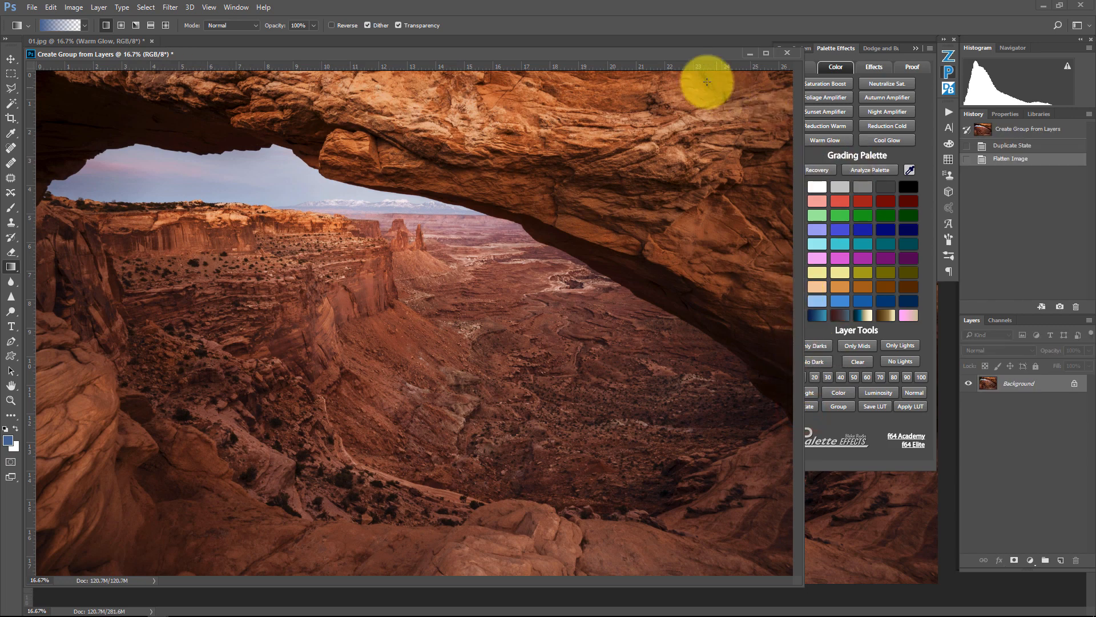
drag(694, 53, 617, 75)
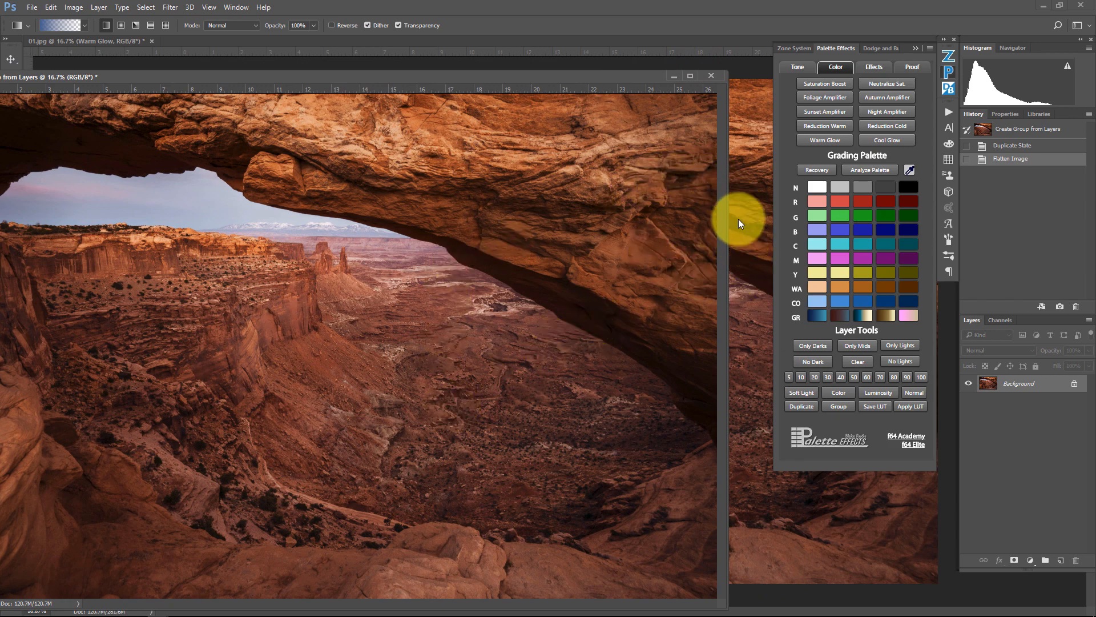
drag(645, 85, 682, 54)
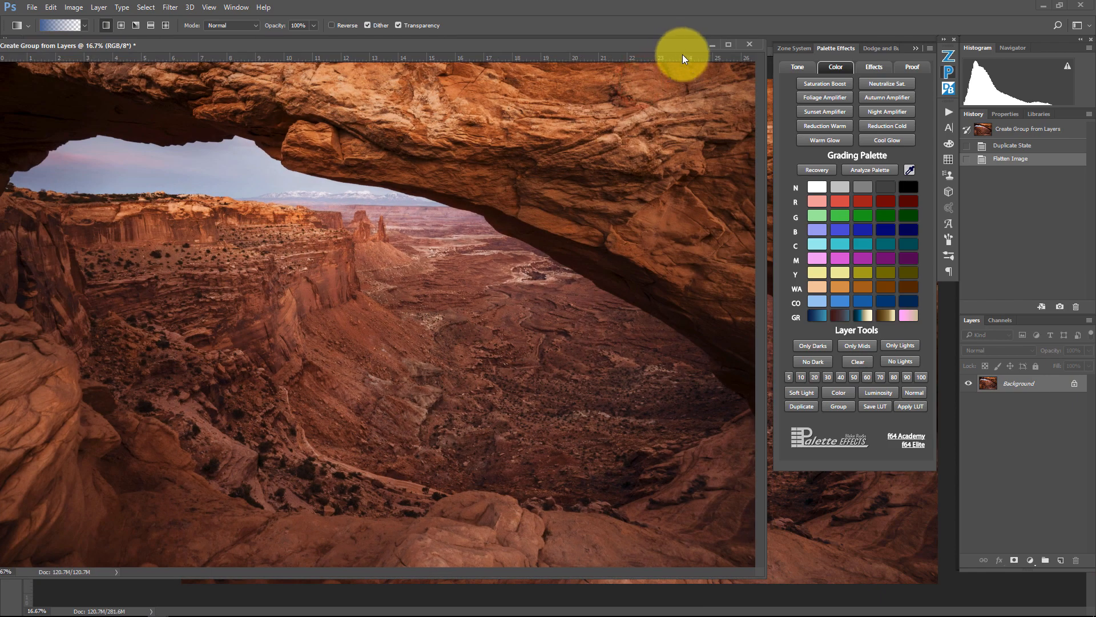
Step: Run the Black and White Glow tone effect on the flattened copy and move its window fully into view
click(796, 69)
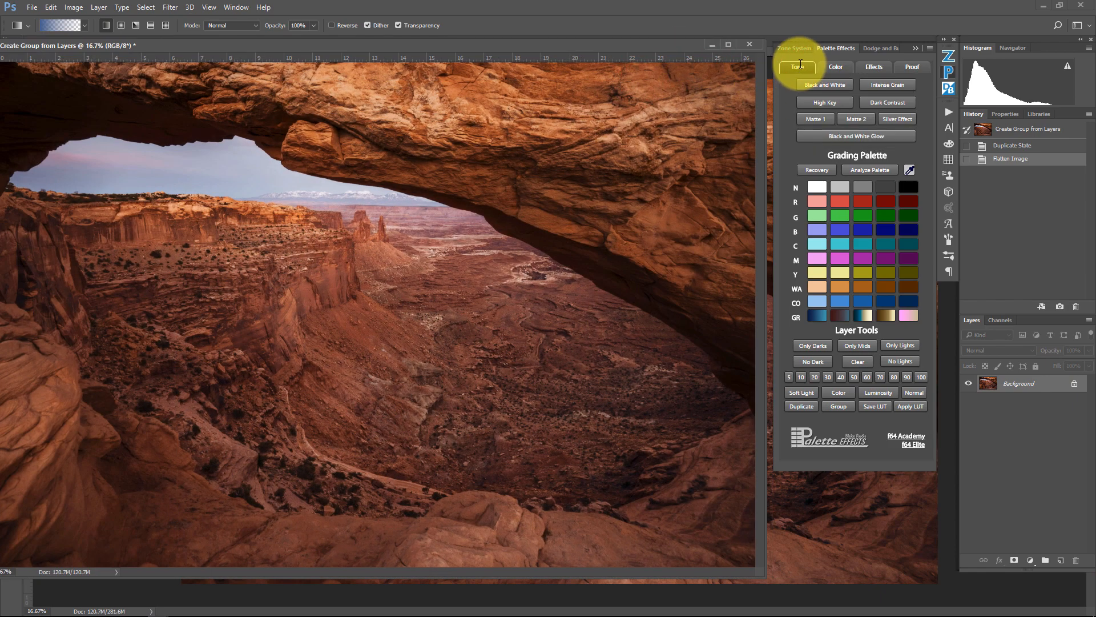
click(833, 132)
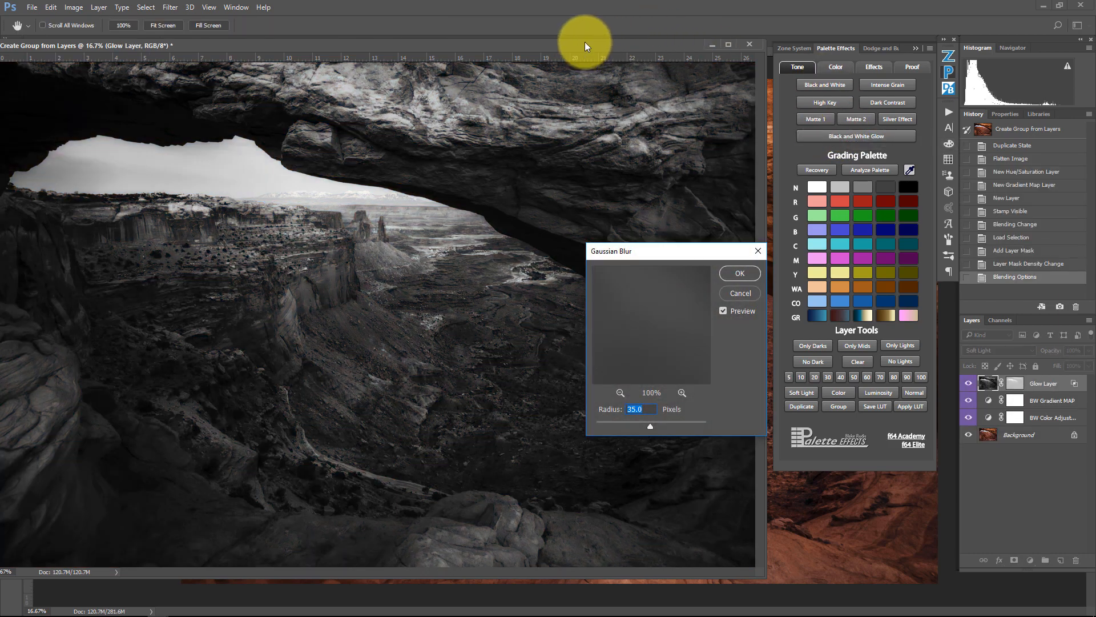
drag(584, 46, 612, 45)
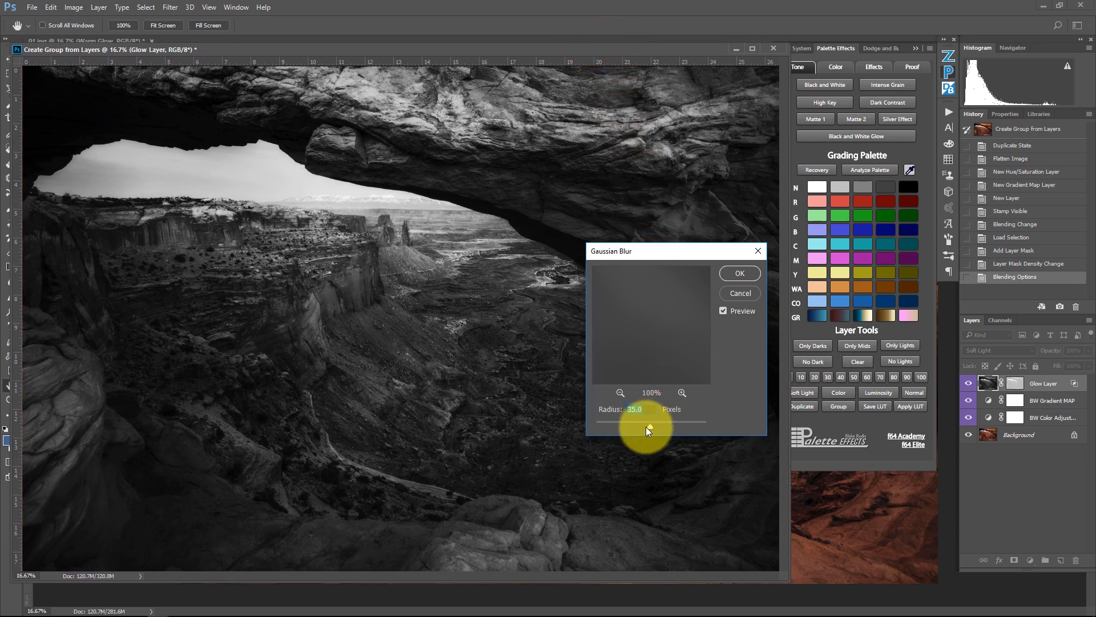
Step: Try weaker and stronger Gaussian Blur radii on the Glow Layer and apply the blur at about 4.6 pixels
drag(690, 418, 612, 429)
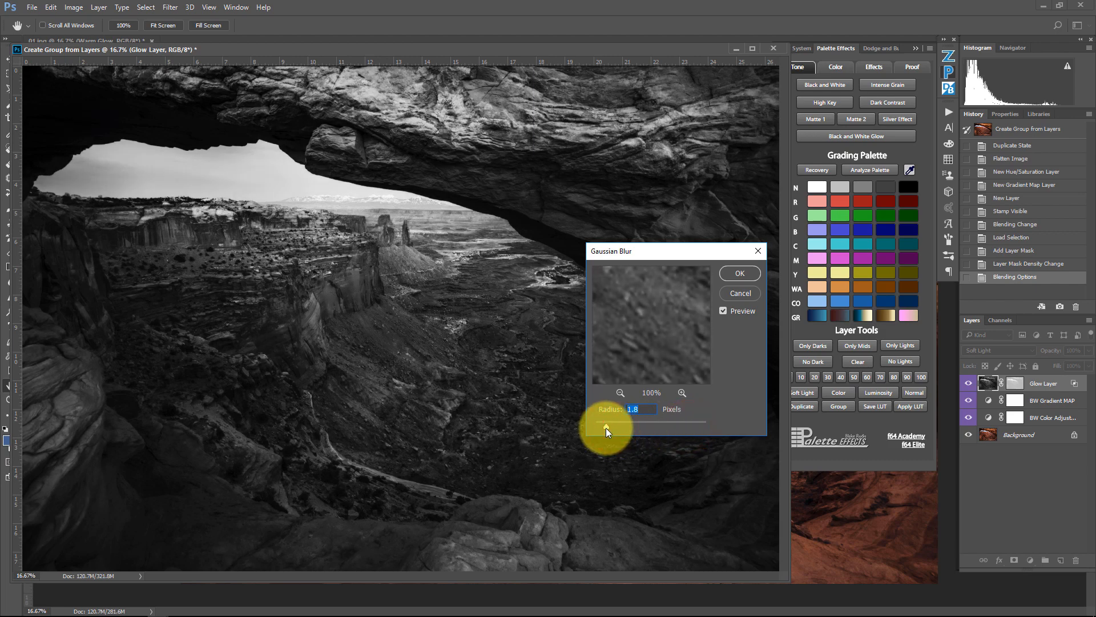
drag(606, 430, 643, 427)
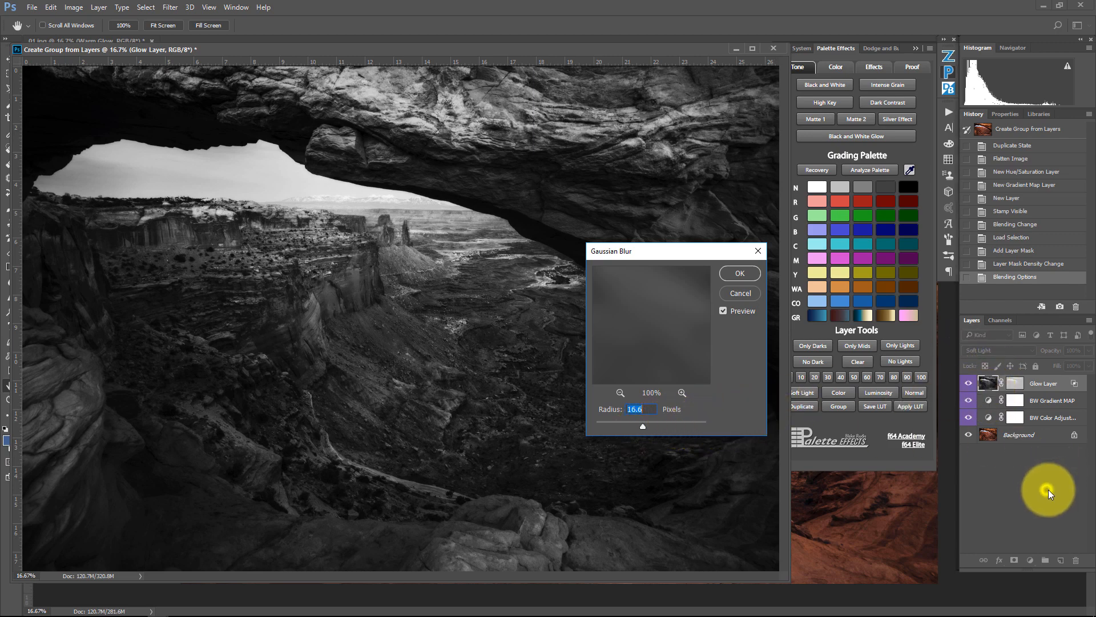
click(696, 421)
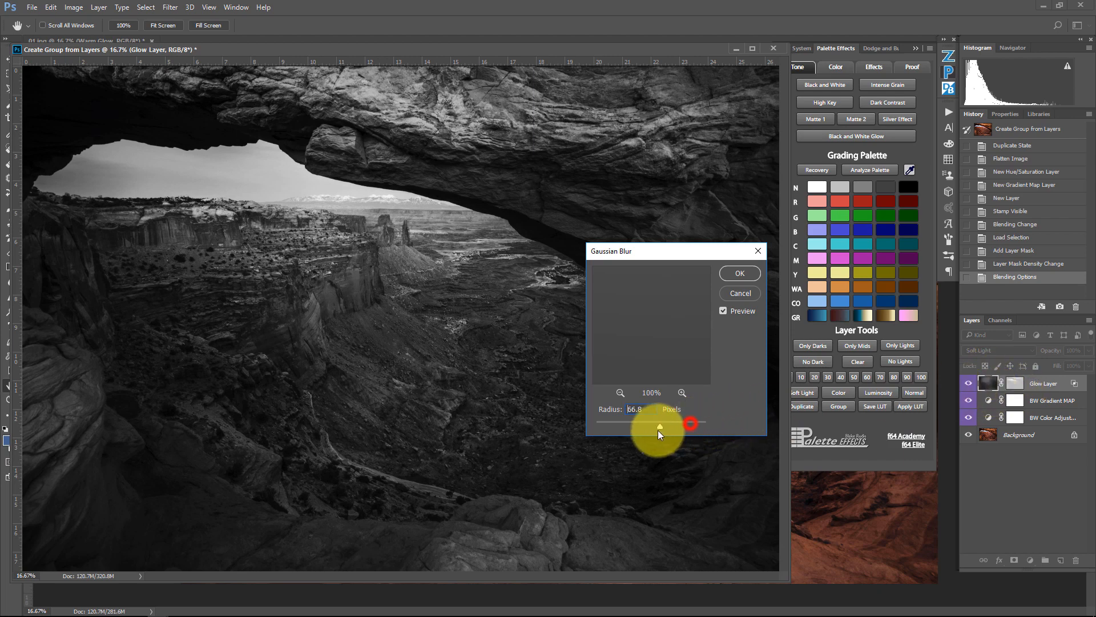
drag(657, 430, 621, 427)
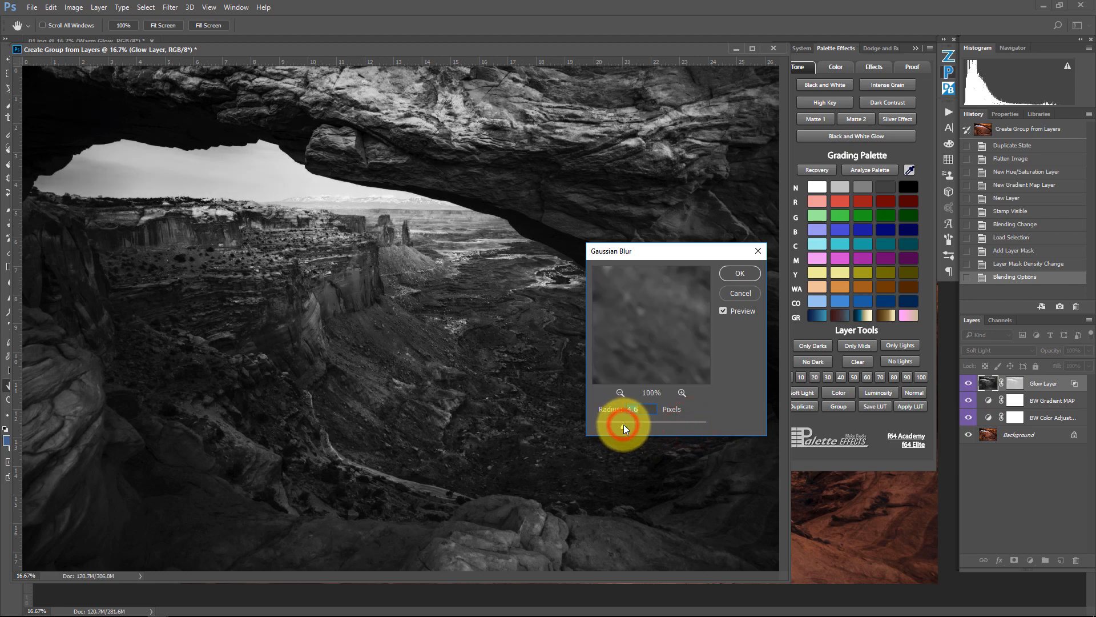
click(741, 273)
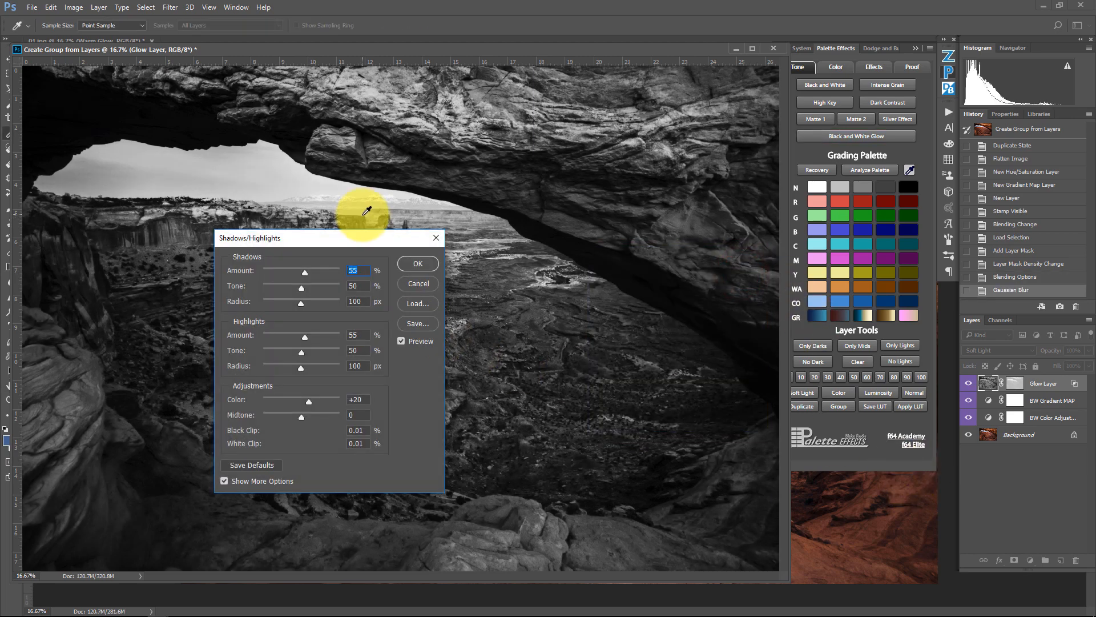
Step: Apply Shadows/Highlights with shadow tone 7%, highlight amount 53%, highlight tone 10%, highlight radius 57 px and midtone +5
drag(377, 244, 548, 293)
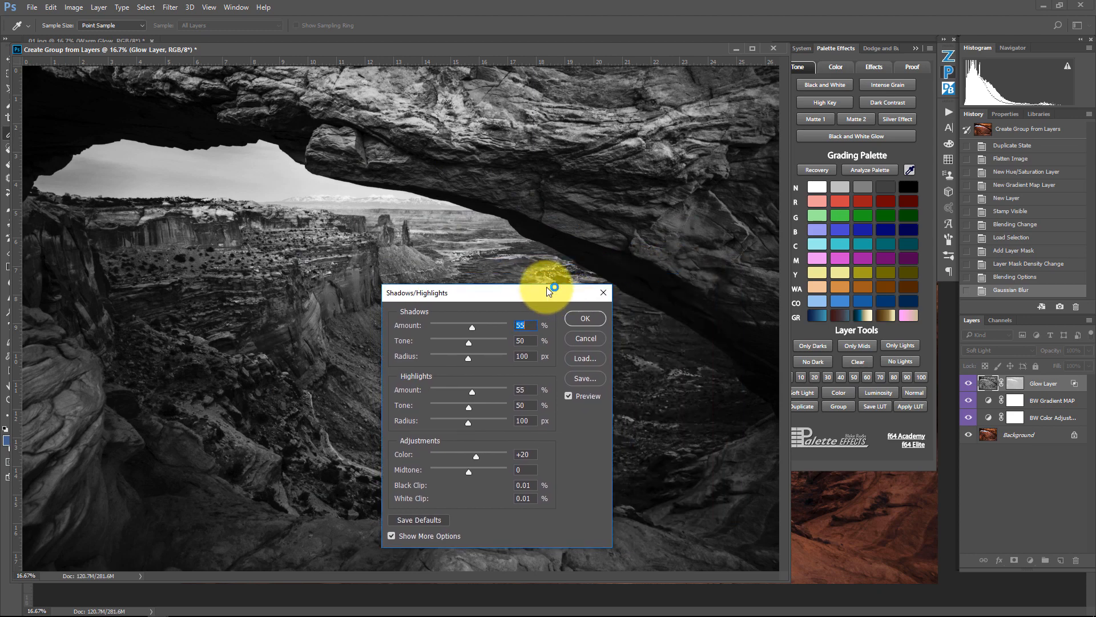
drag(468, 341, 436, 345)
drag(470, 404, 451, 422)
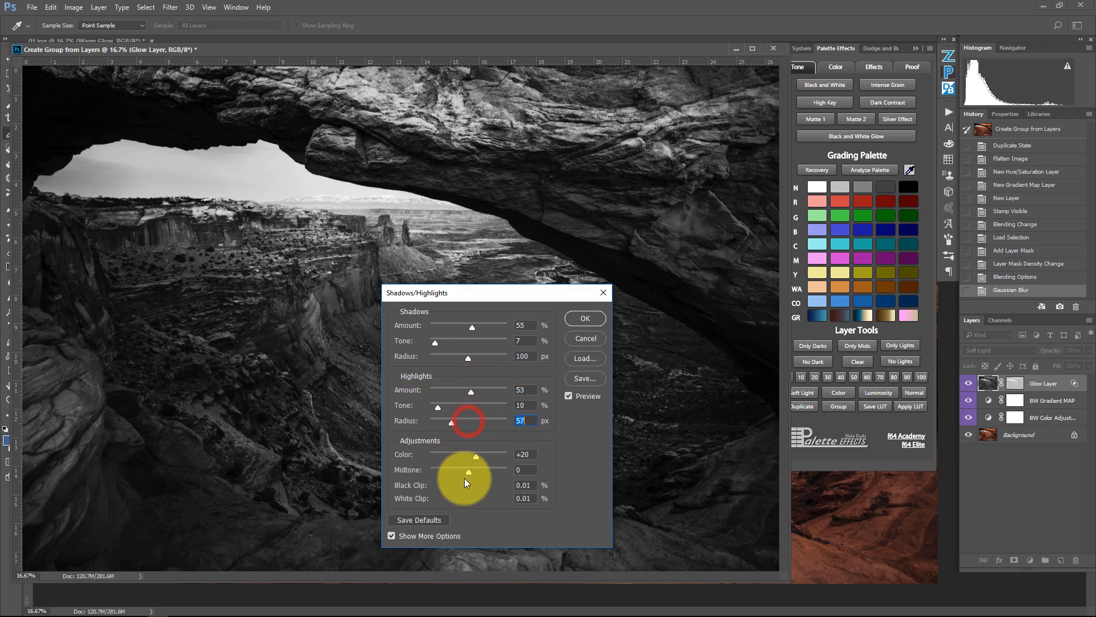
mouse_move(469, 473)
mouse_down()
mouse_move(484, 469)
mouse_move(454, 468)
mouse_move(469, 468)
mouse_up()
drag(486, 294, 234, 290)
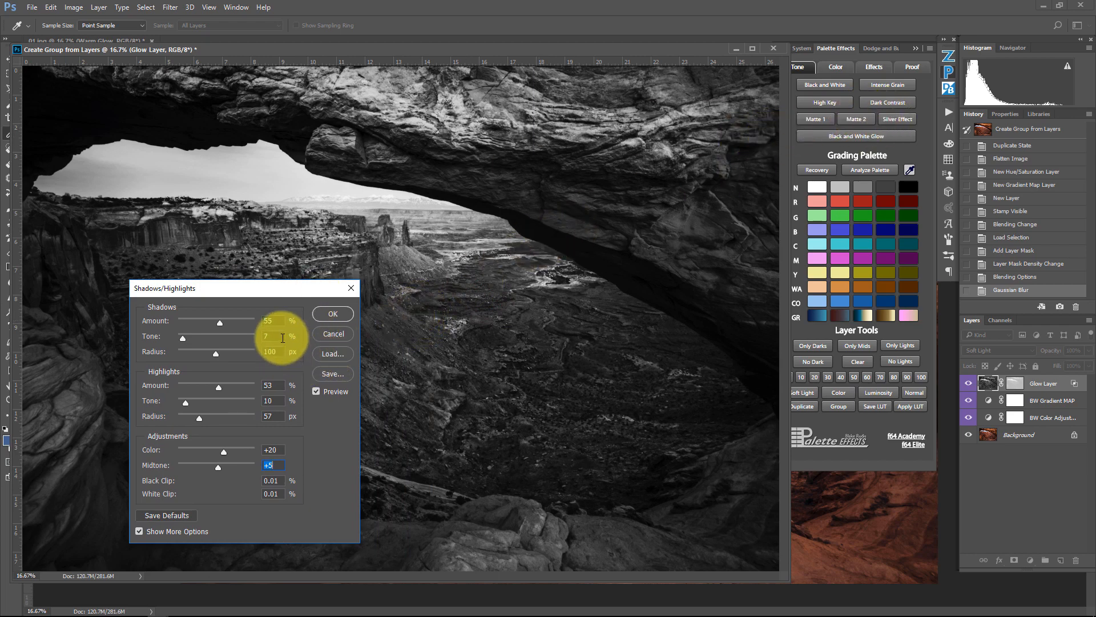
click(331, 314)
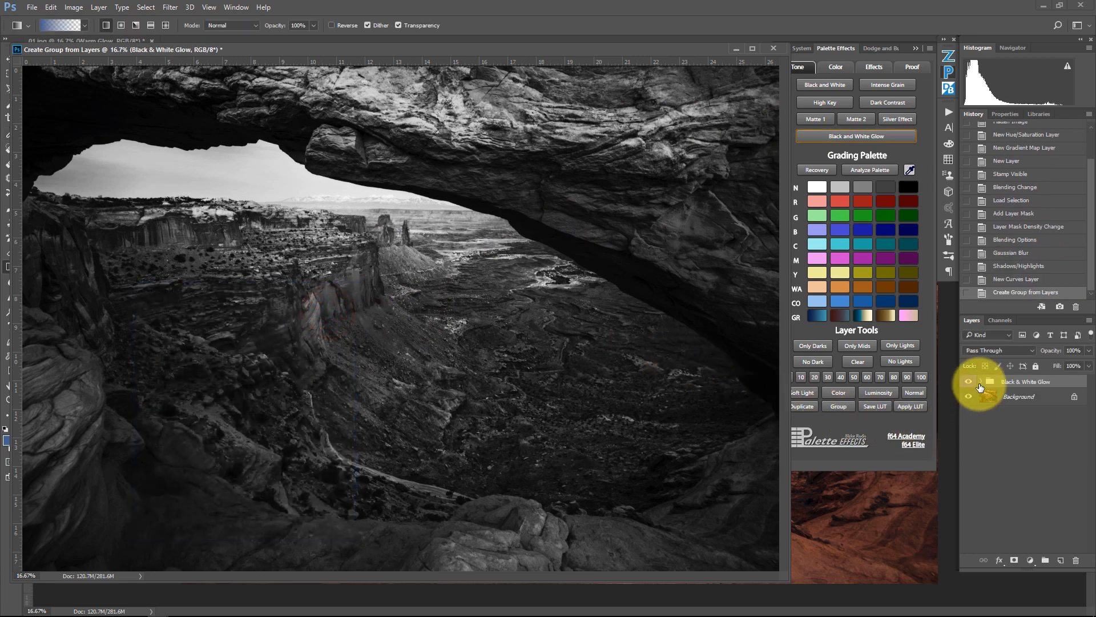
Step: Expand the Black & White Glow group, hide all its layers and show them again one by one to examine each contribution
click(980, 381)
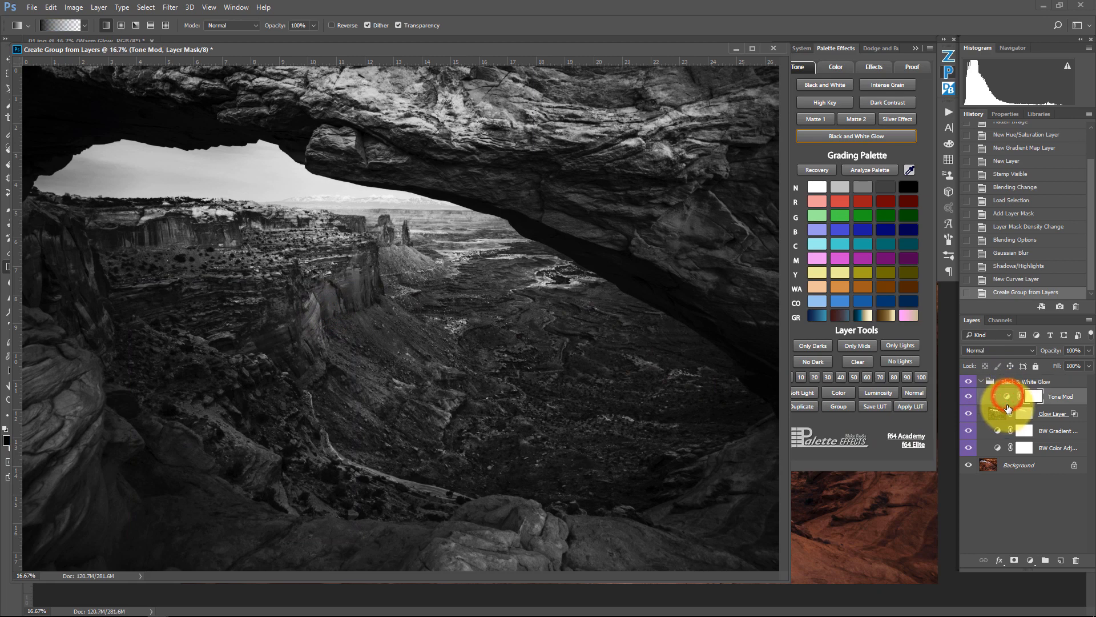
click(996, 412)
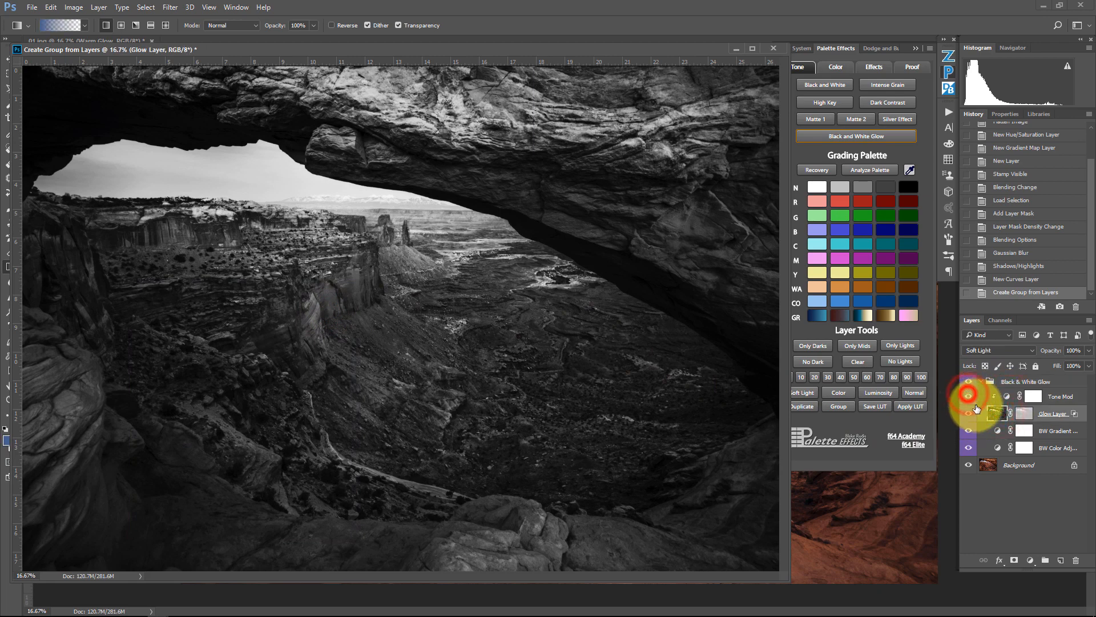
click(991, 381)
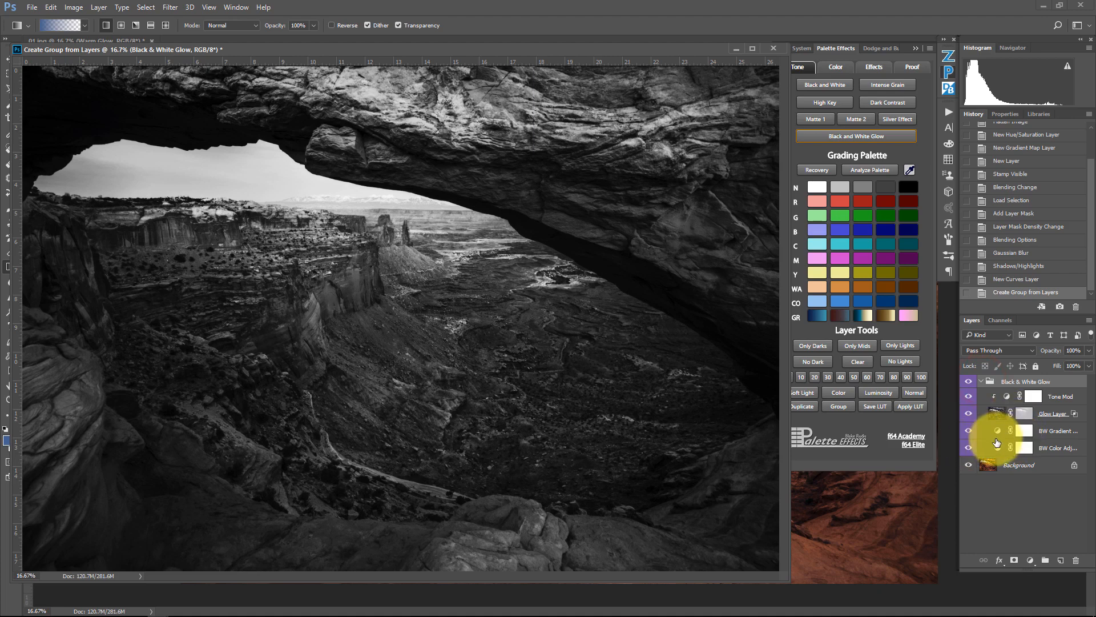
drag(969, 381, 968, 455)
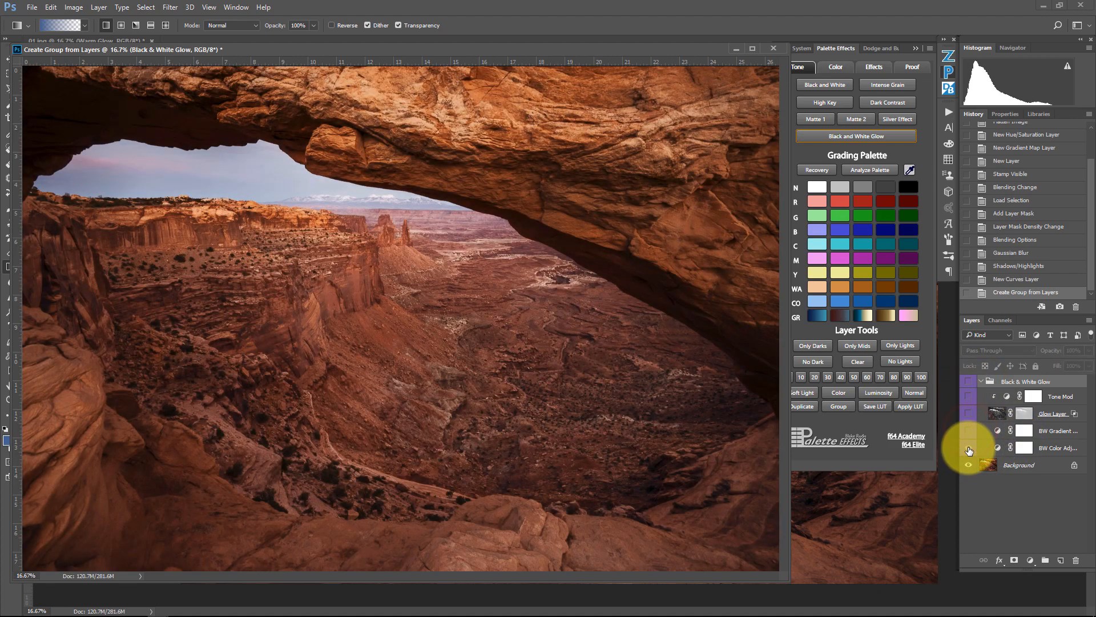
click(969, 448)
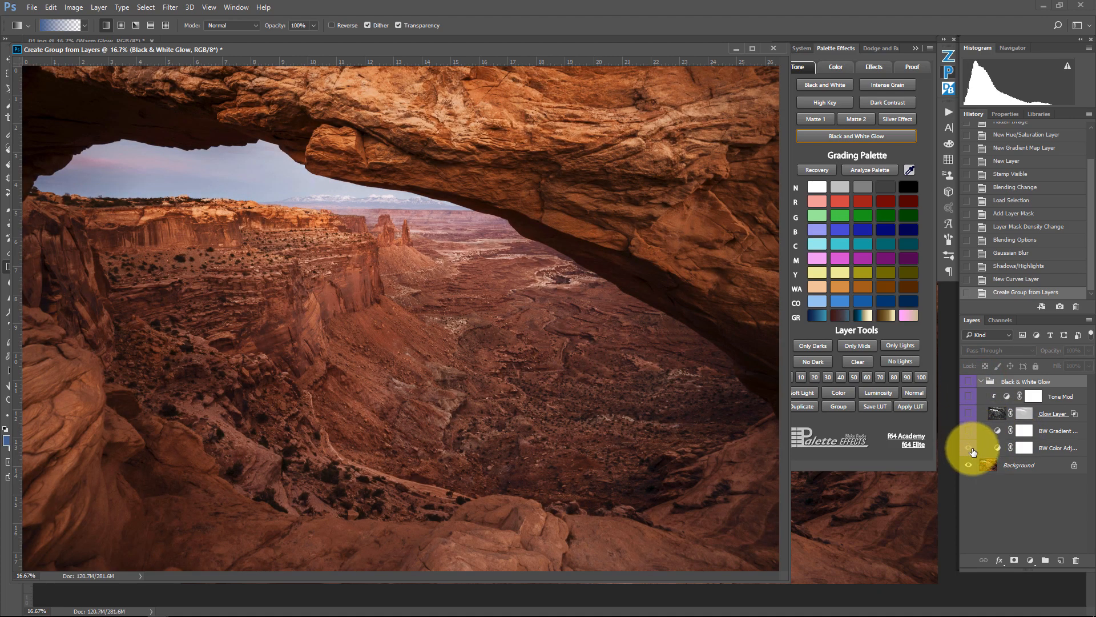
click(968, 433)
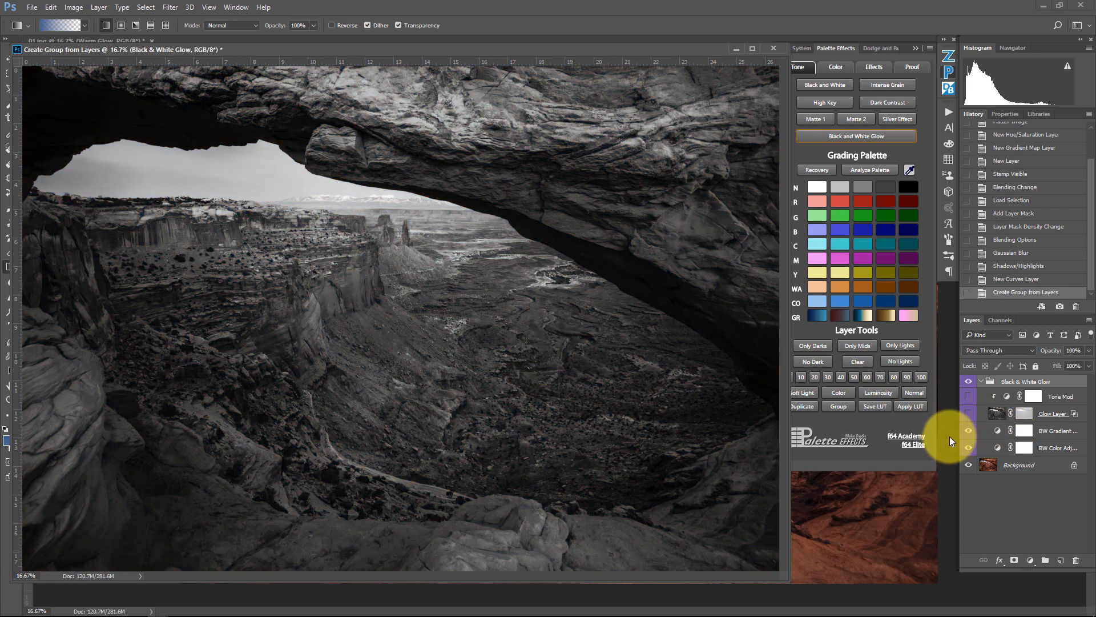
click(968, 414)
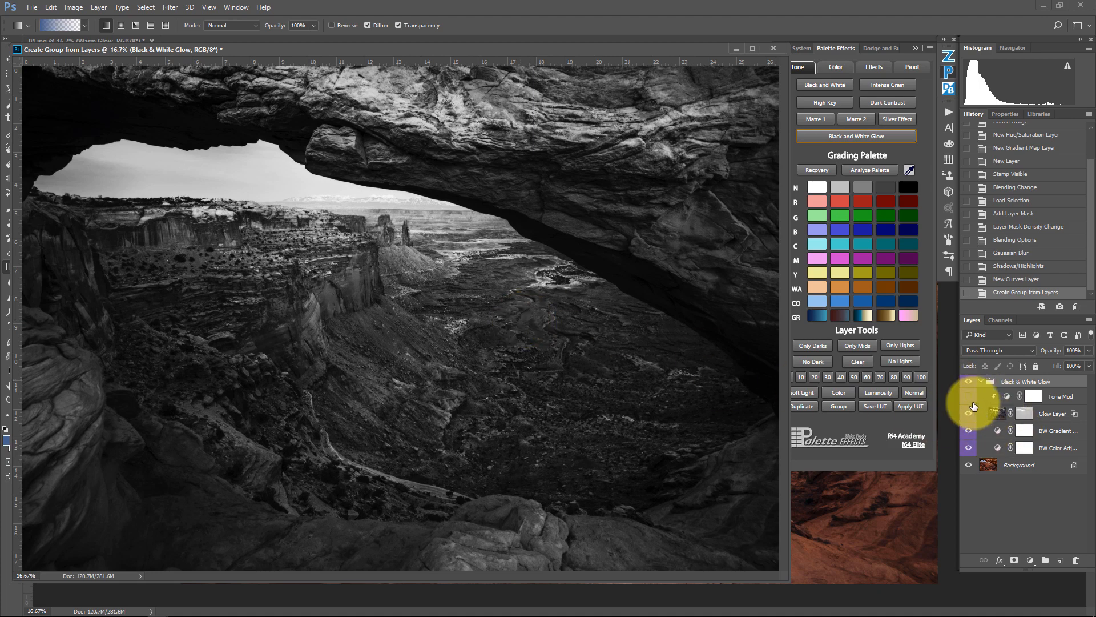
click(969, 397)
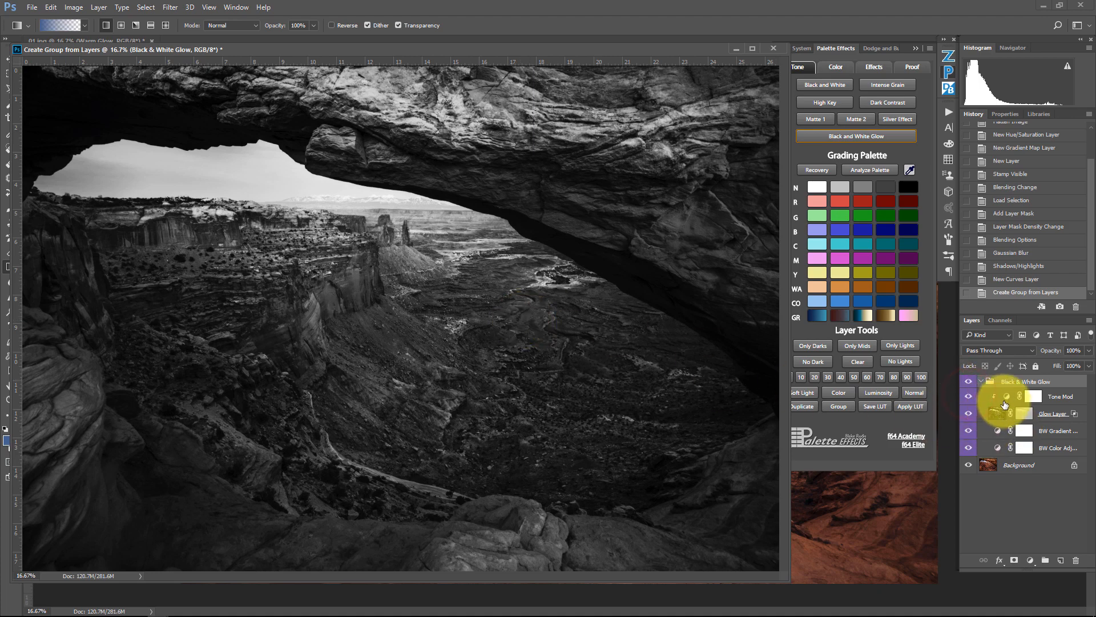
Step: Shape the Tone Mod curve into an S with a highlight point at input 177, output 213, and a lowered shadow point
click(1007, 396)
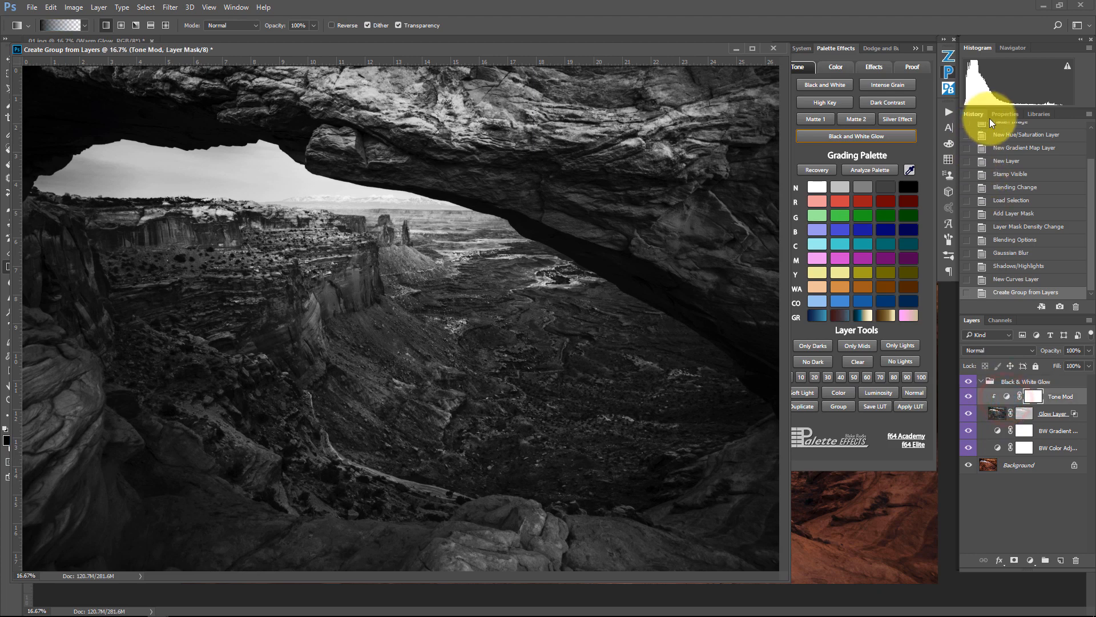
click(1005, 114)
drag(1007, 237, 1050, 188)
click(1011, 245)
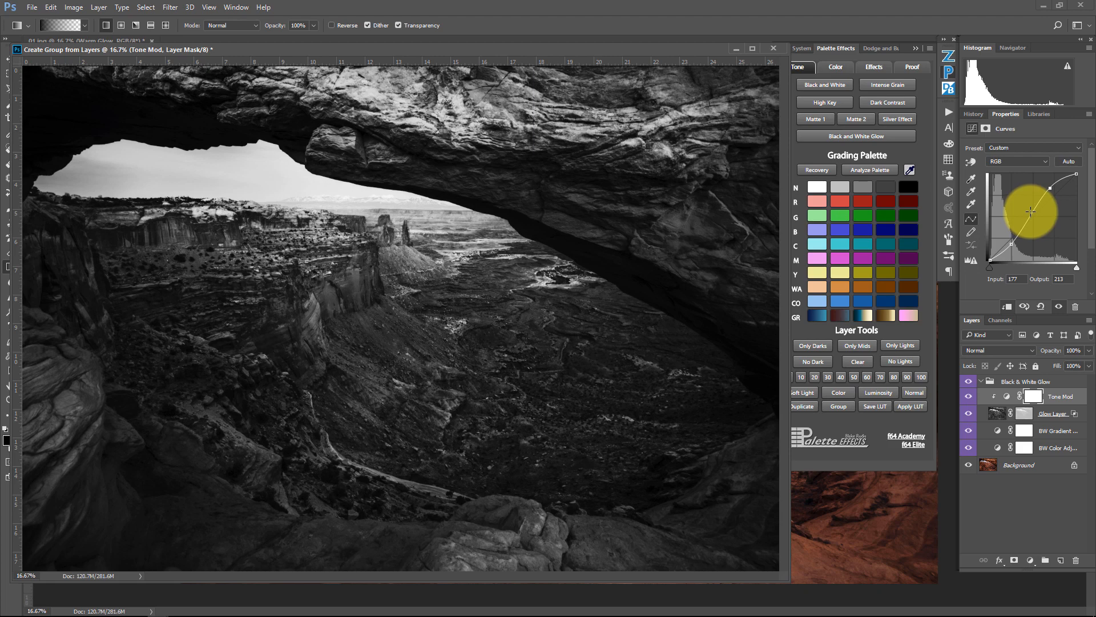
Step: Target the rock's Reds on the BW Color Adjustment layer and set hue -38, saturation -100 and lightness +7
click(999, 449)
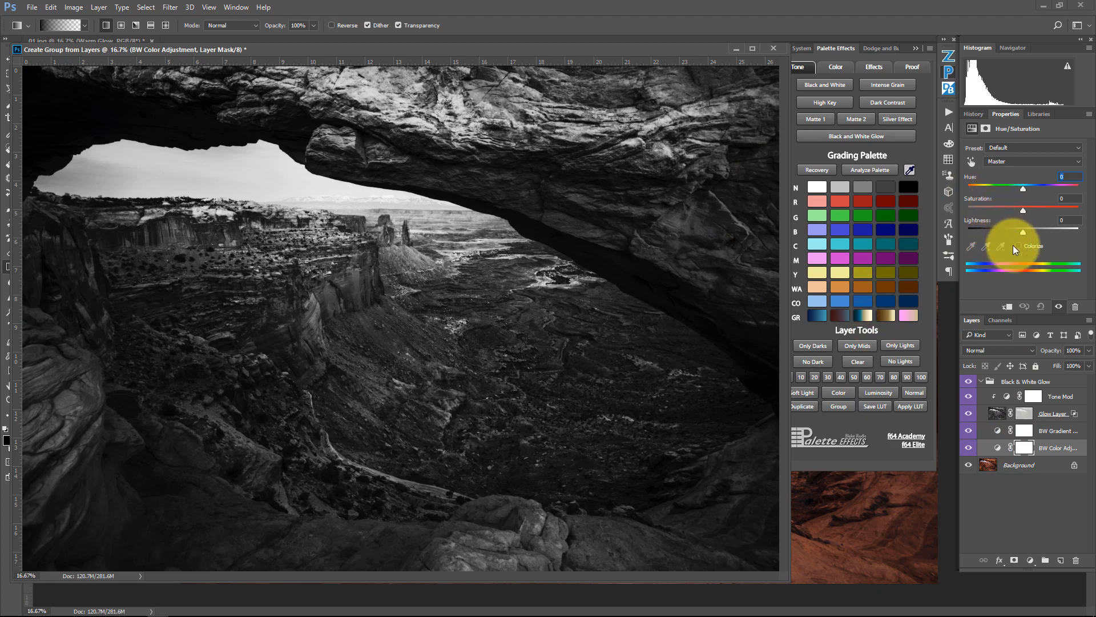
click(971, 162)
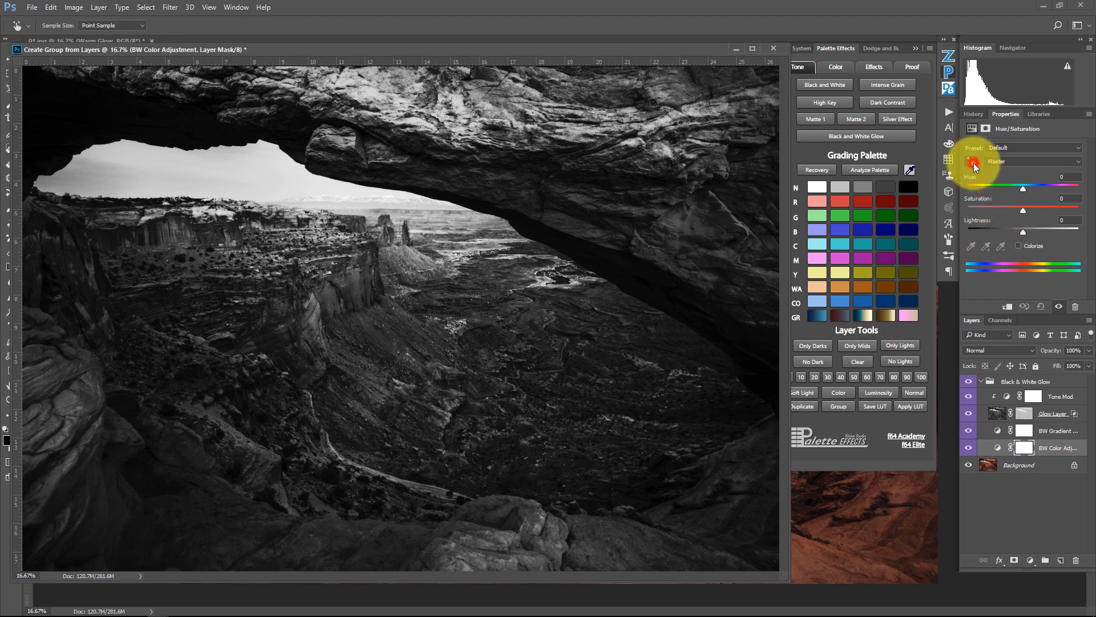
click(716, 234)
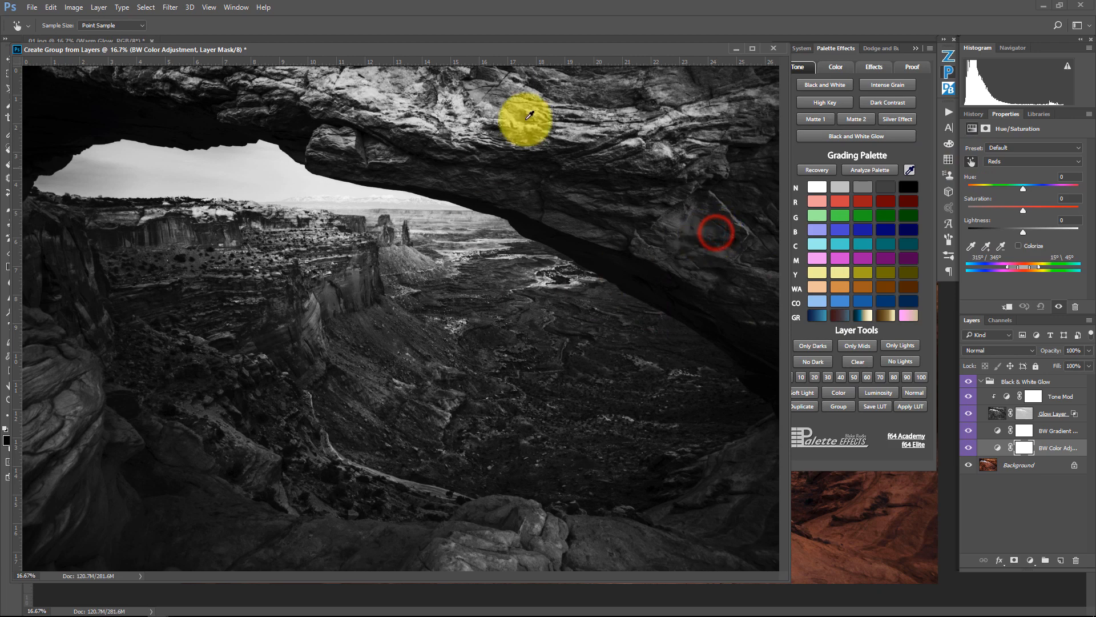
drag(1023, 209, 957, 221)
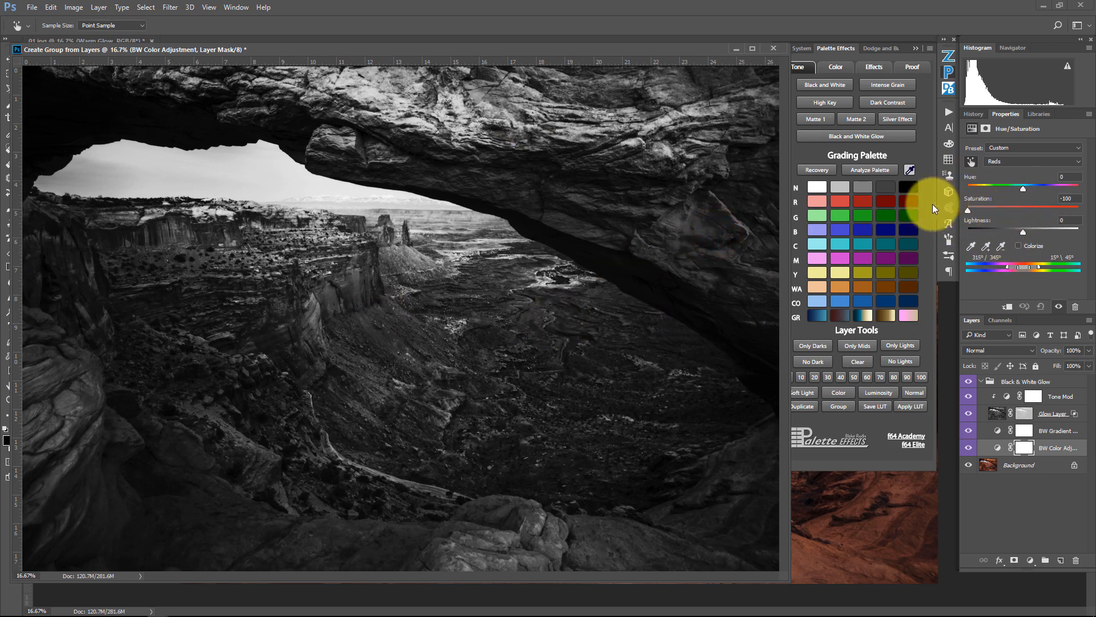
drag(1031, 189, 1004, 190)
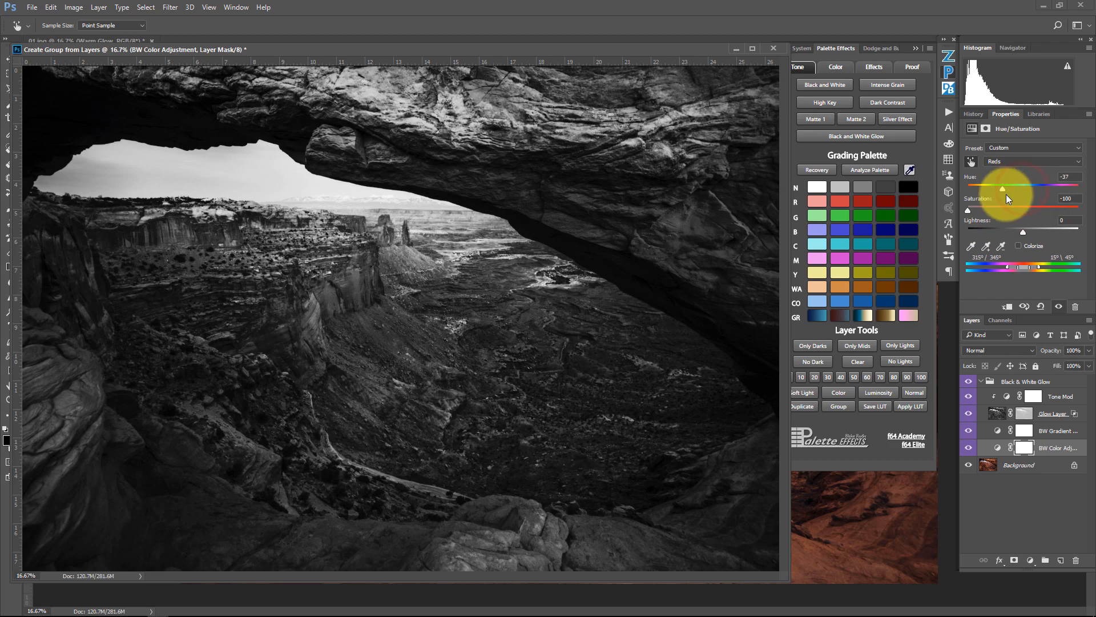
mouse_move(1023, 231)
mouse_down()
mouse_move(987, 231)
mouse_move(1050, 226)
mouse_move(1027, 227)
mouse_up()
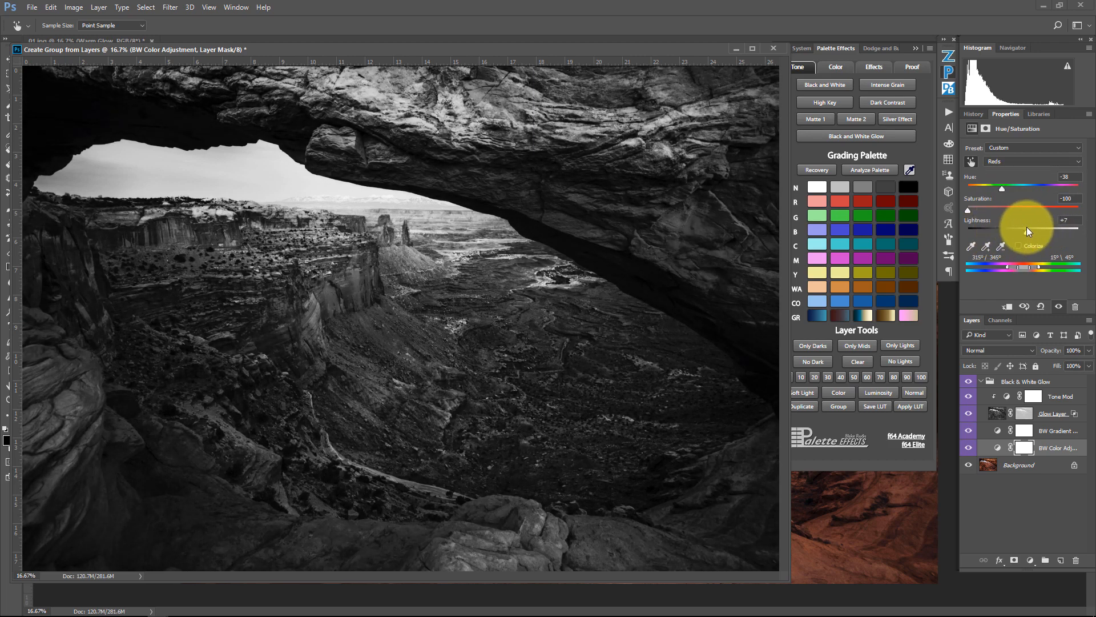
Step: Sample the sky and set the Blues to hue +21, saturation +40 and lightness -36 on the BW Color Adjustment layer
click(734, 117)
click(690, 208)
click(248, 162)
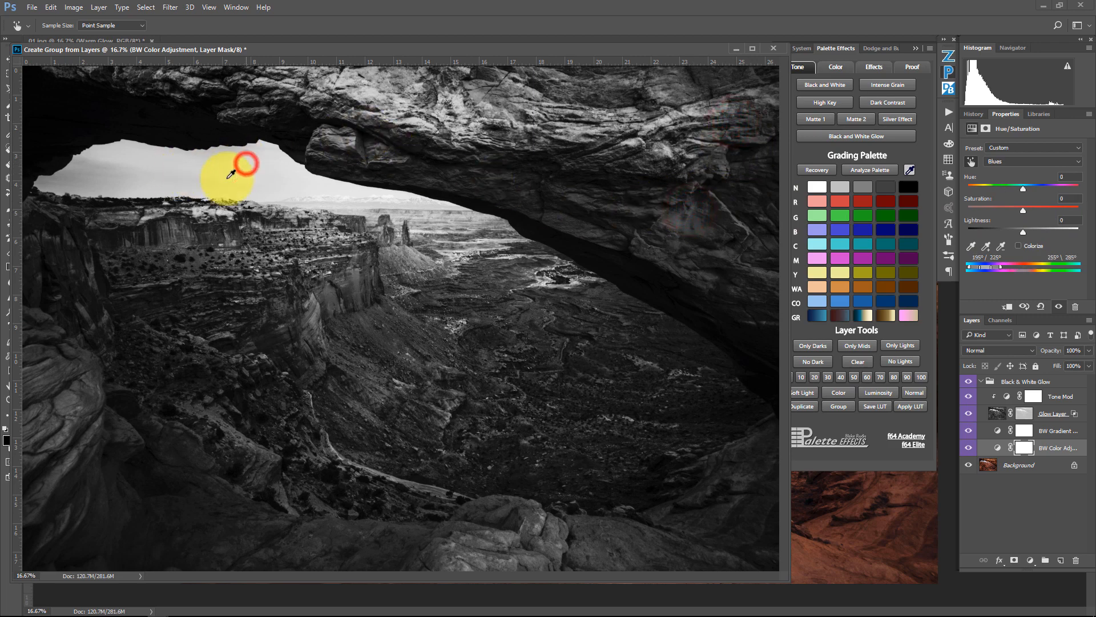
click(165, 176)
click(127, 164)
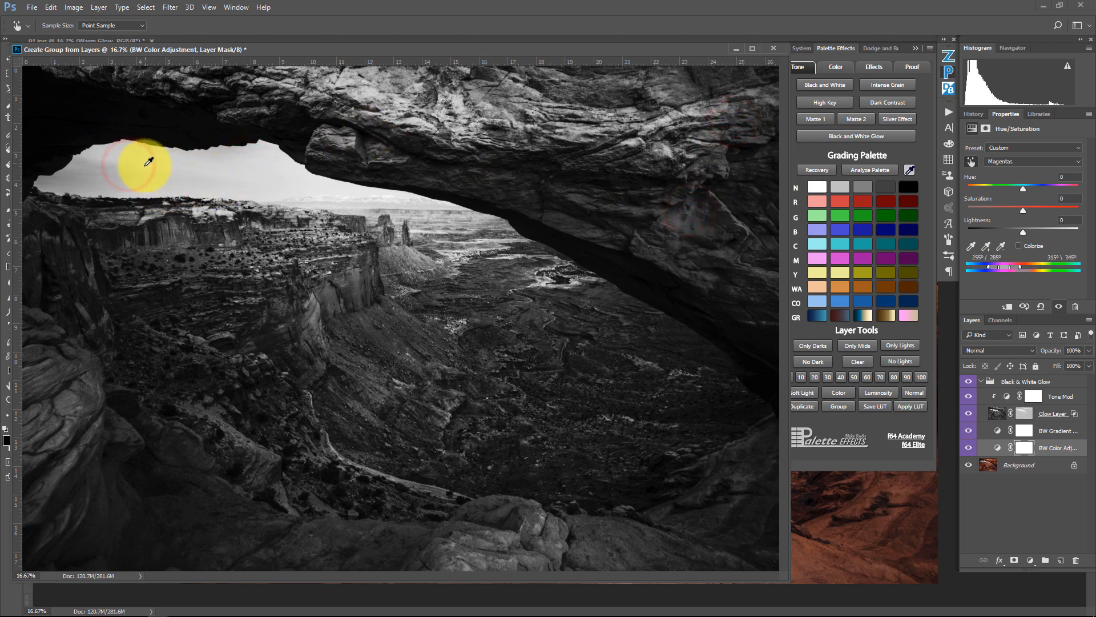
click(144, 172)
drag(1023, 209, 1011, 231)
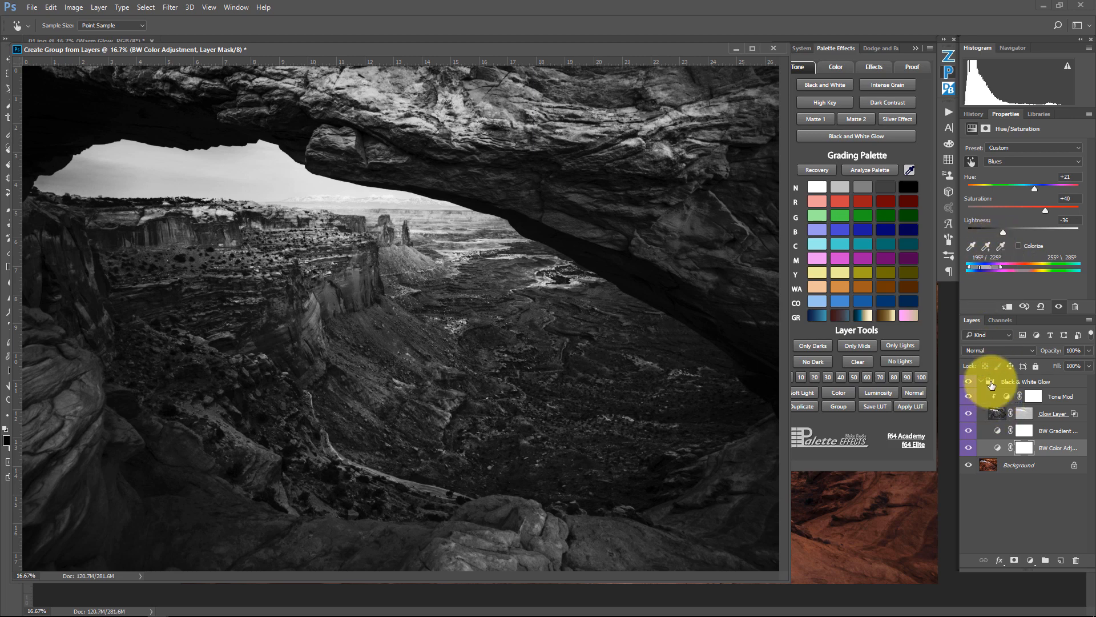
Step: Stamp the black-and-white result onto a new hidden layer and delete the Black & White Glow group
click(982, 381)
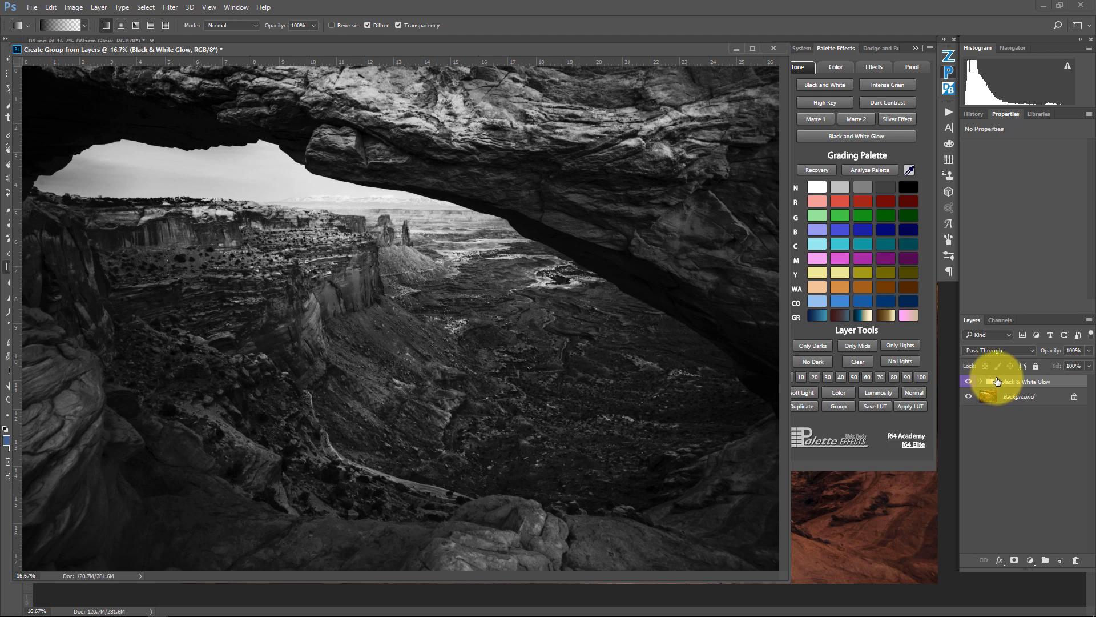
key(ctrl+alt+shift+e)
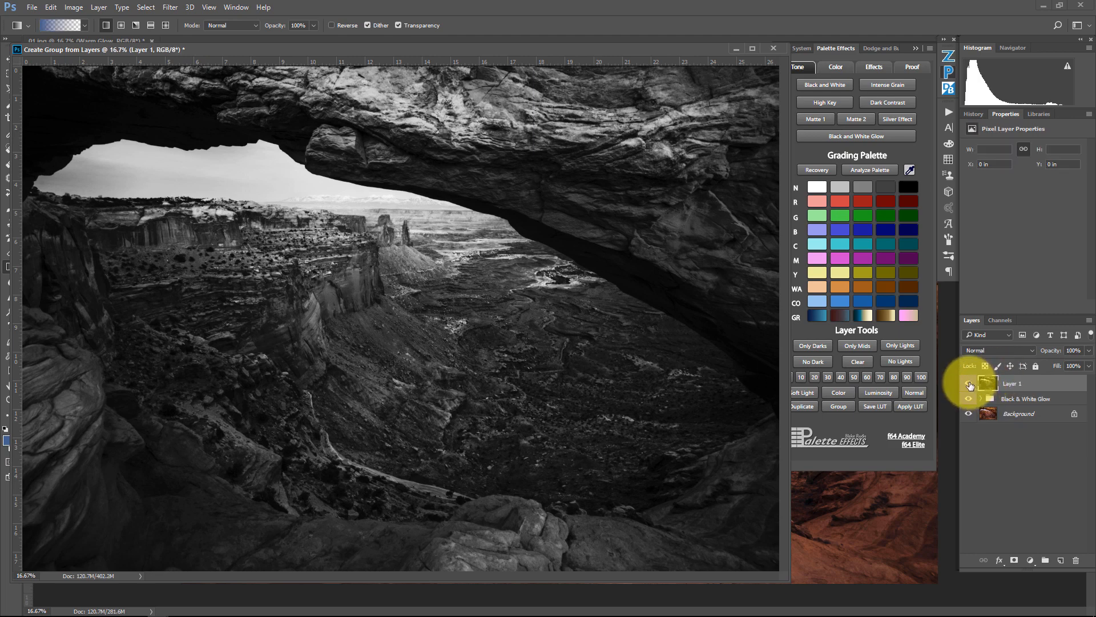
drag(969, 384, 969, 399)
click(1007, 402)
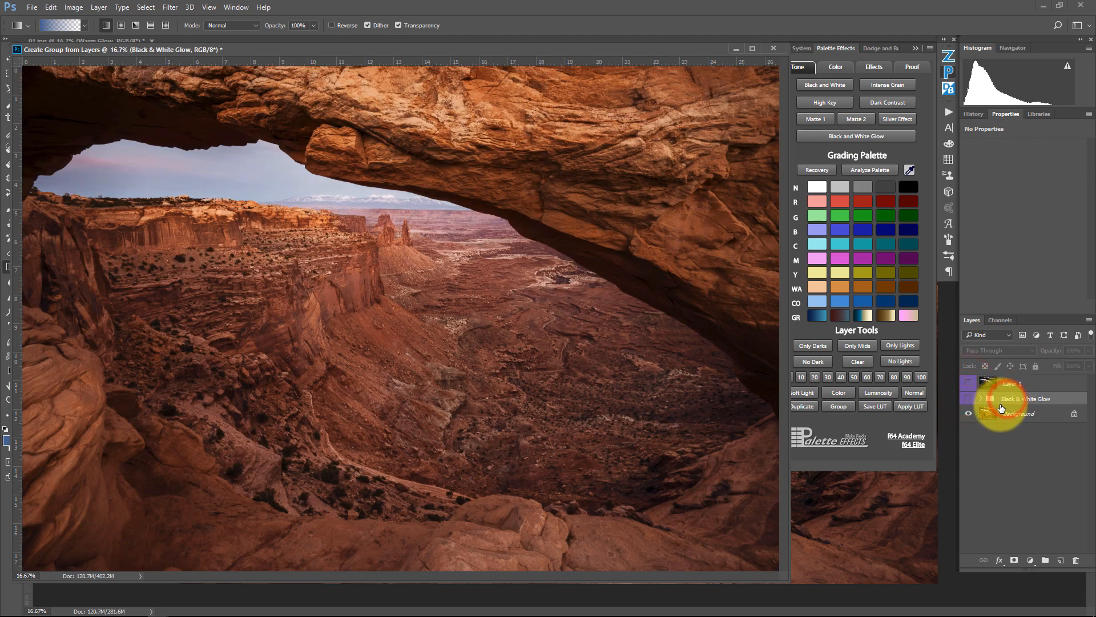
key(Delete)
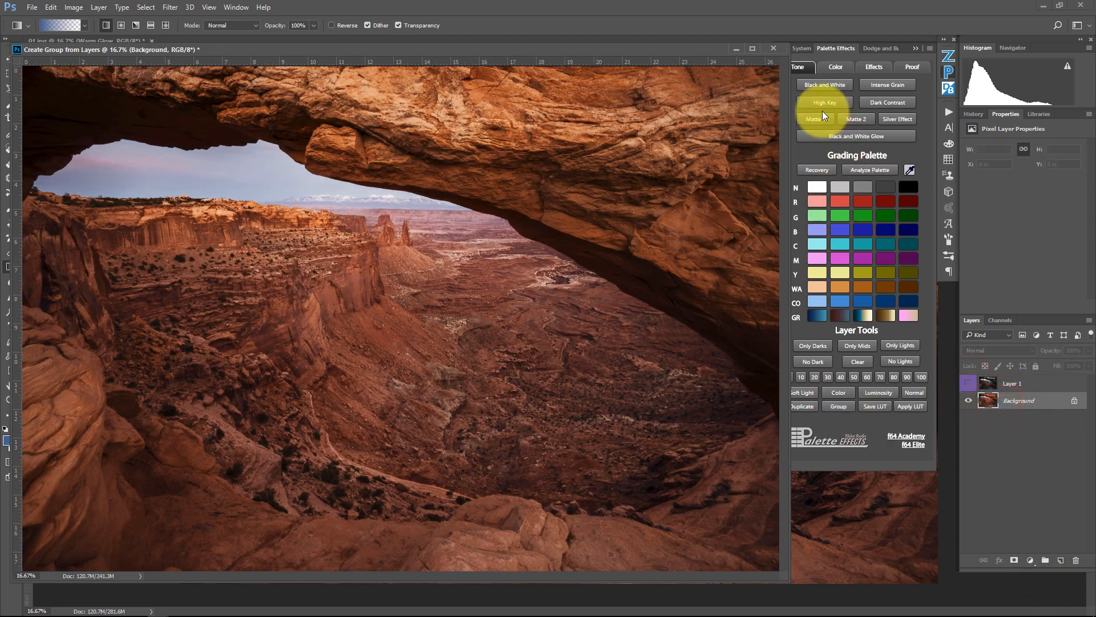
Step: Add a black-to-white Gradient Map above the Background and stamp the visible result onto a new layer
click(1037, 562)
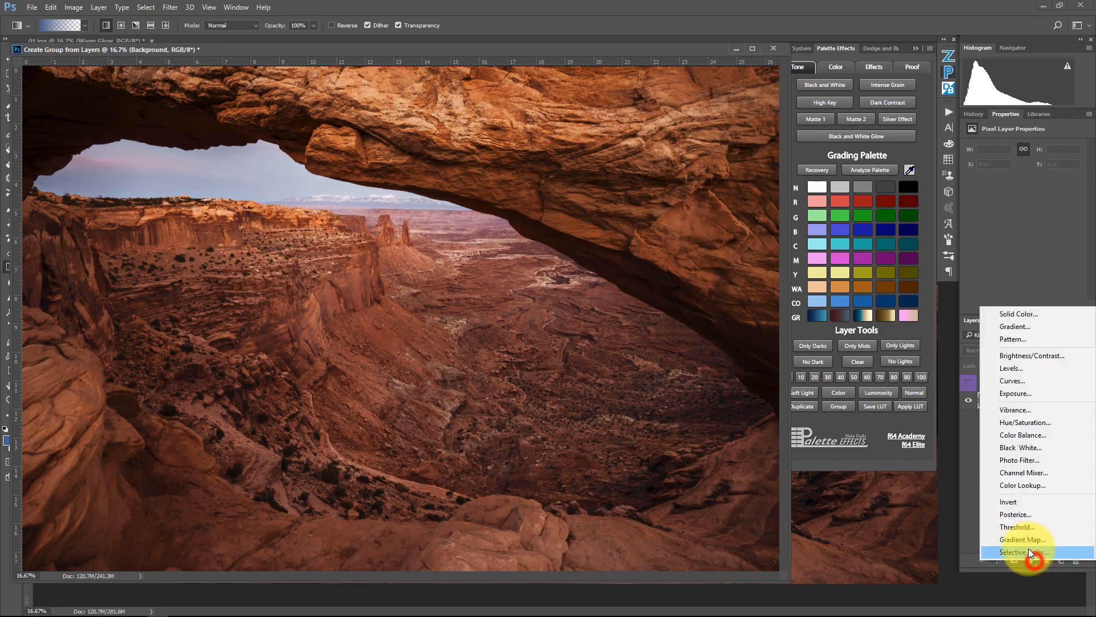
click(1028, 549)
click(992, 152)
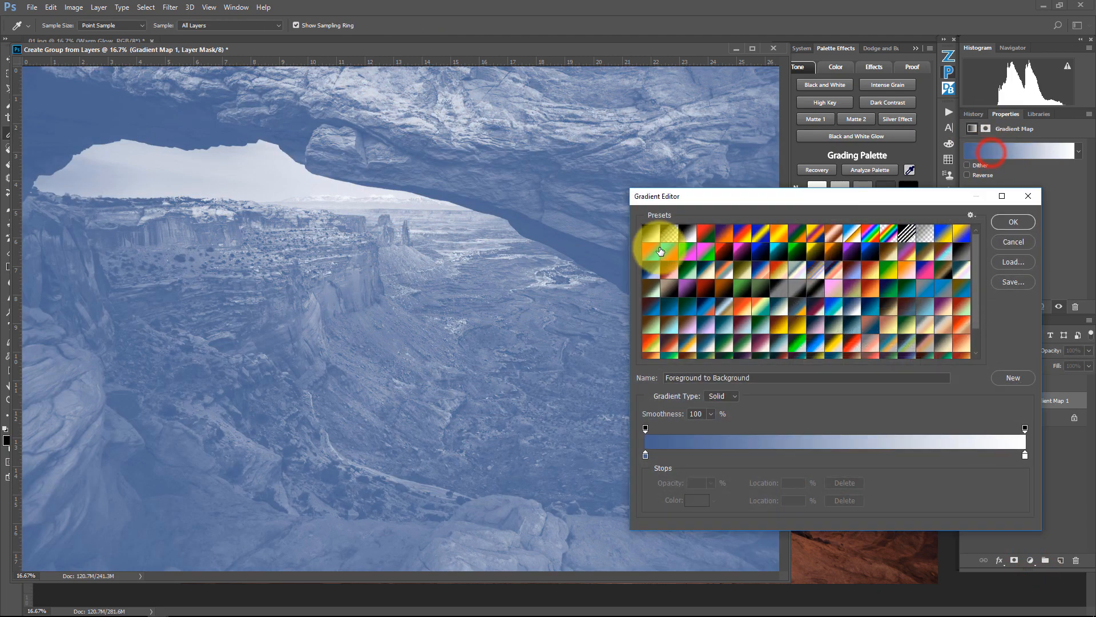
click(693, 228)
click(1030, 217)
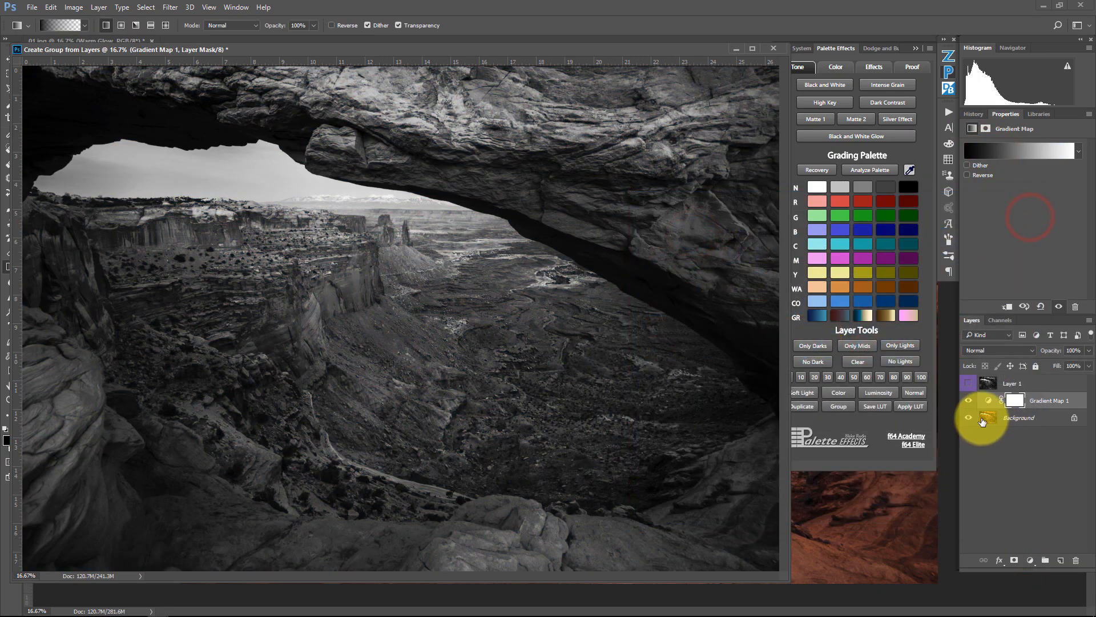
key(ctrl+shift+alt+e)
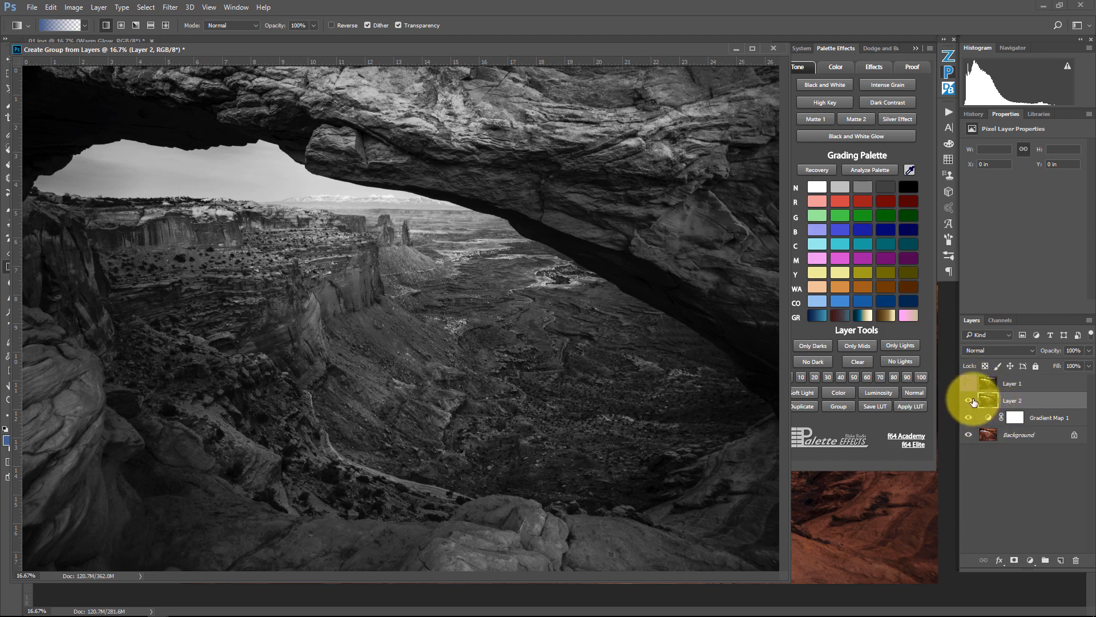
Step: Compare the glow conversion on Layer 1 with the gradient map conversion on Layer 2, leaving Layer 1 visible
click(969, 384)
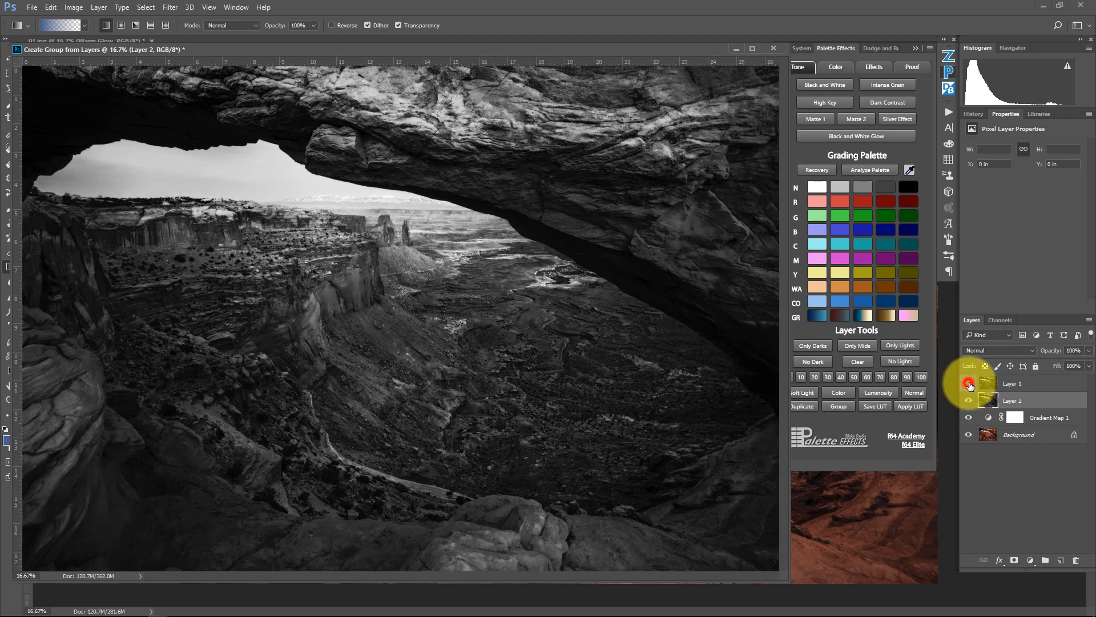
click(968, 385)
click(969, 385)
click(969, 385)
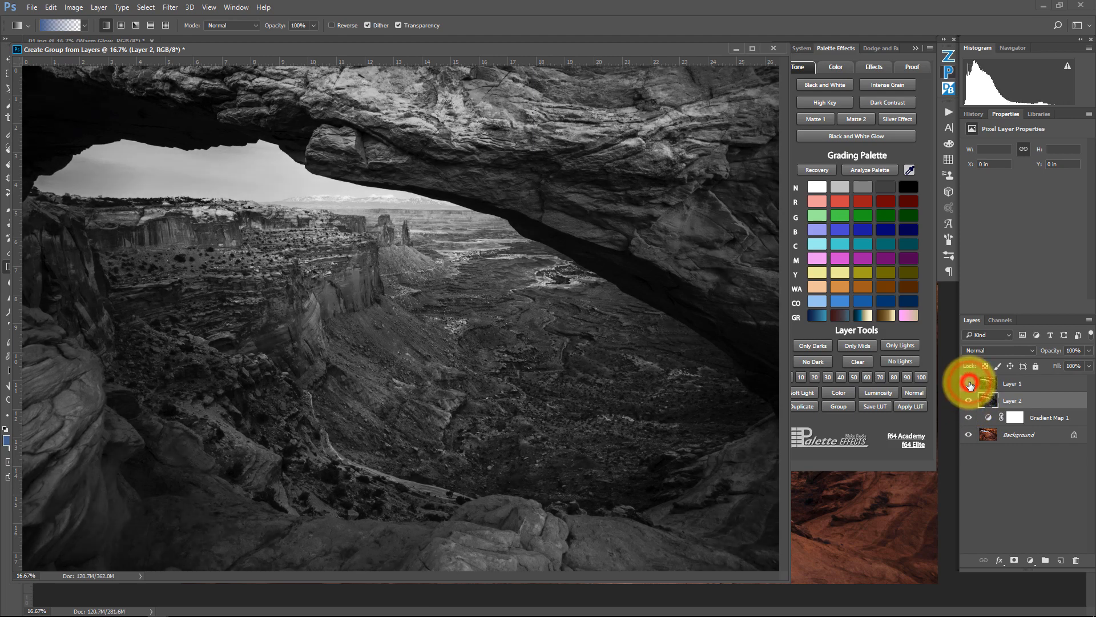
click(970, 383)
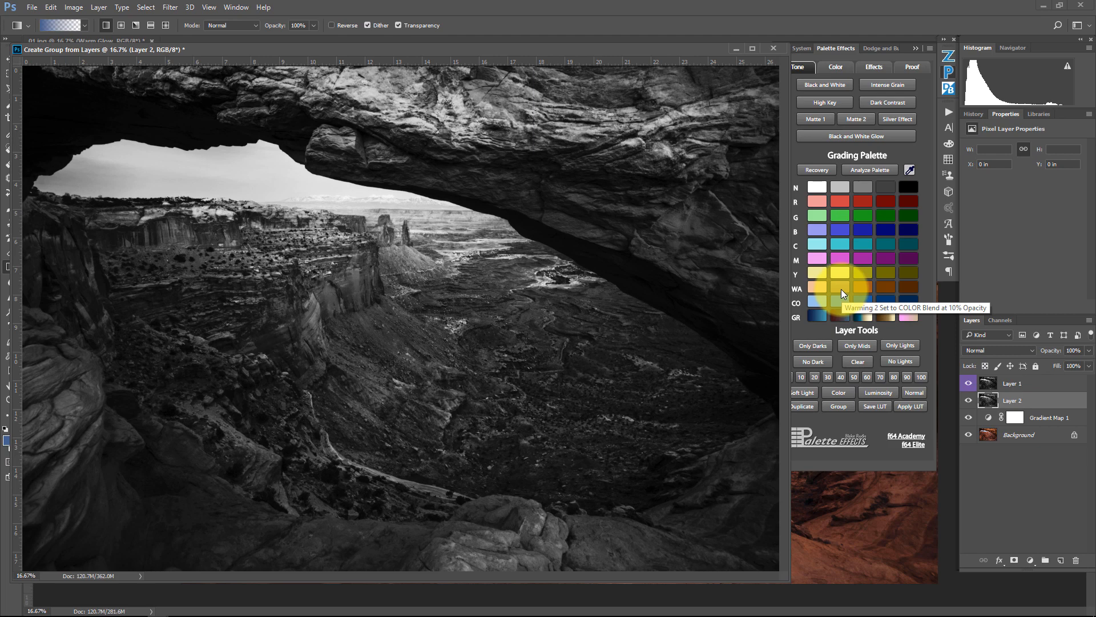
Step: Close the black-and-white copy without saving and minimize the 01.jpg document window
click(773, 48)
click(564, 230)
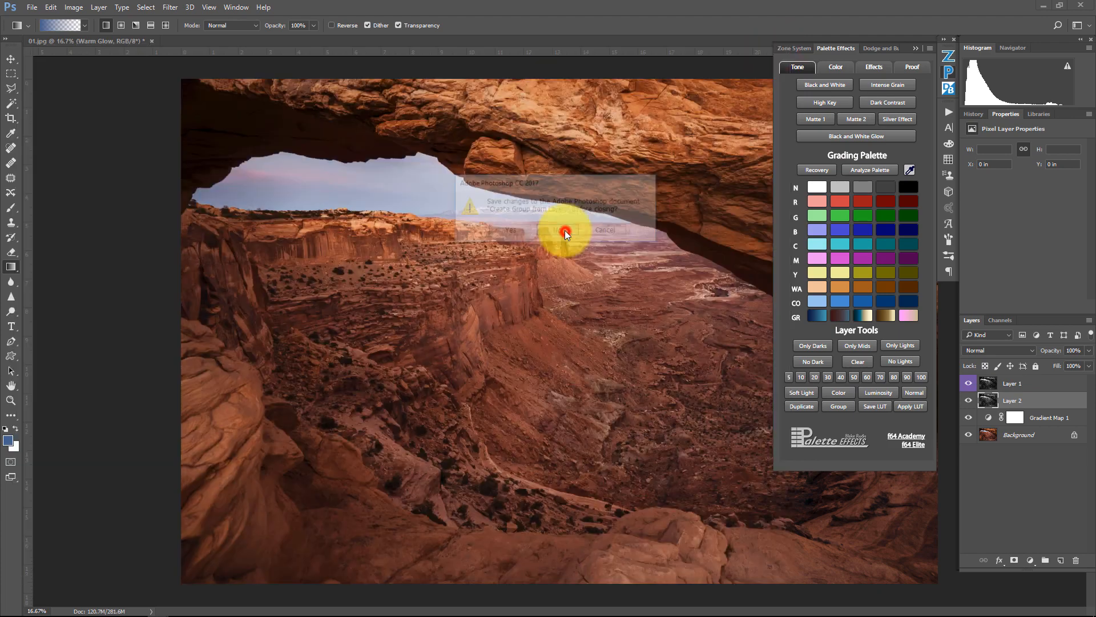
drag(147, 42, 160, 45)
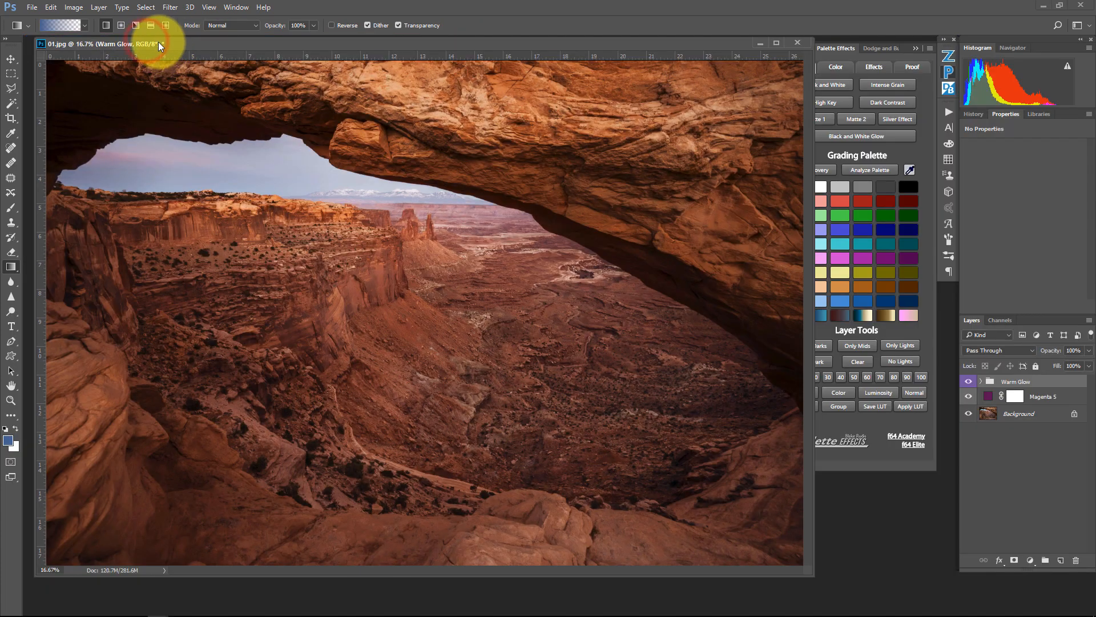
click(759, 42)
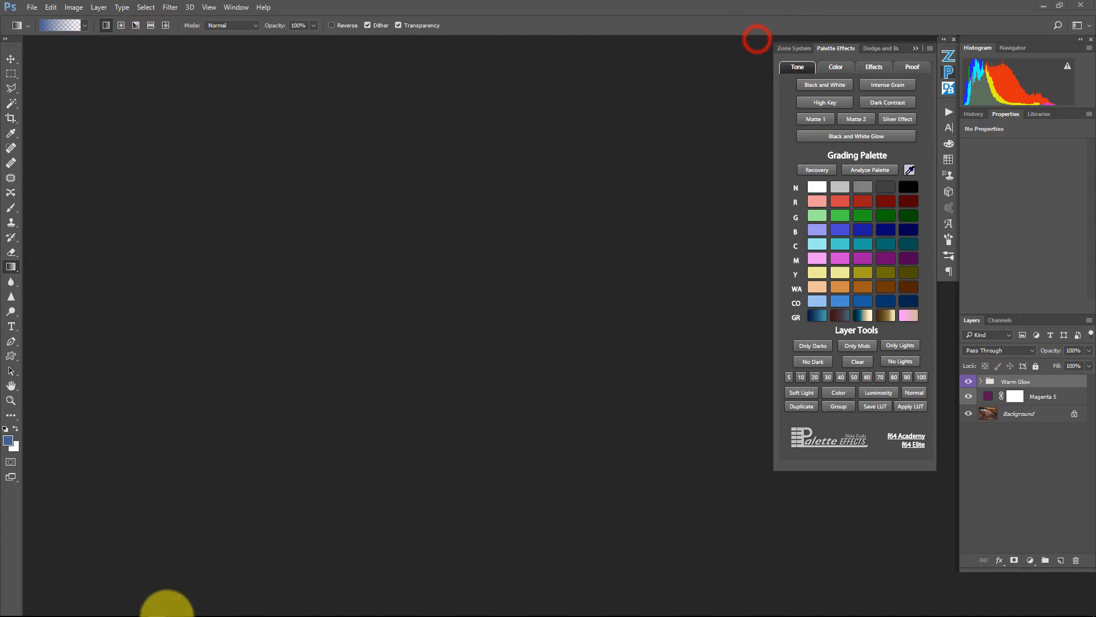
Step: Open 02.jpg from the 06 Webinar folder and dock its window in the workspace with the effects panel collapsed
click(137, 607)
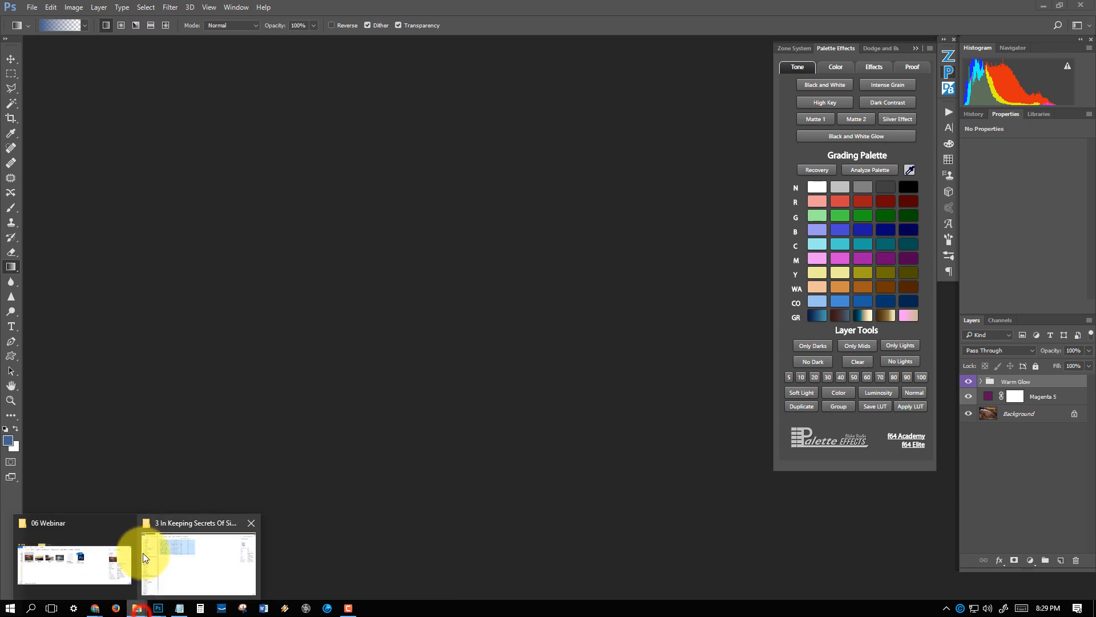
click(97, 520)
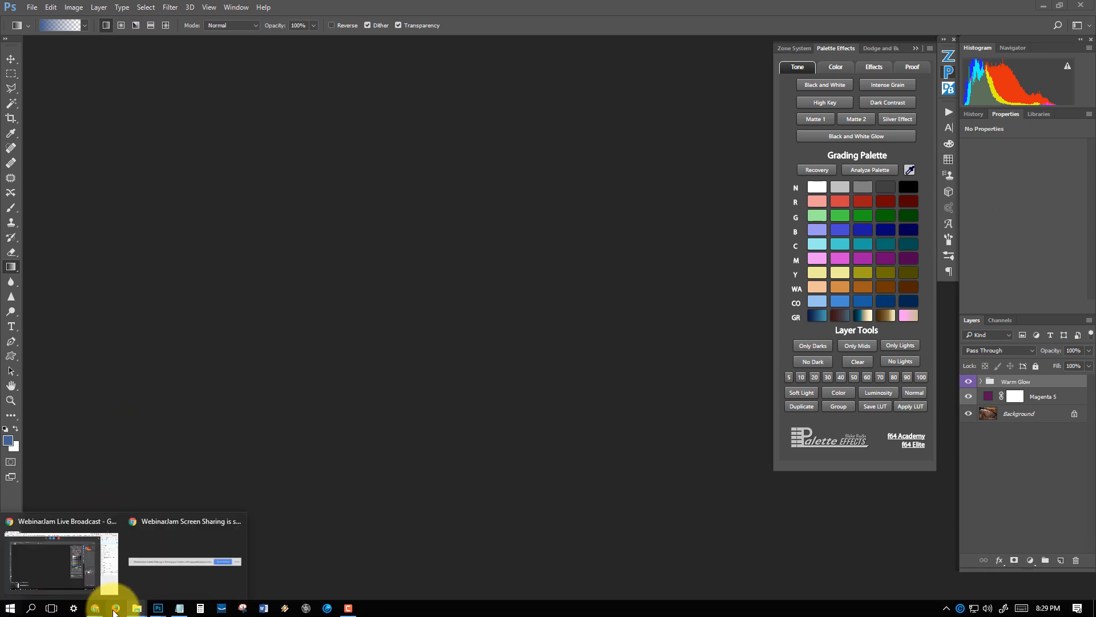
mouse_move(140, 606)
click(70, 519)
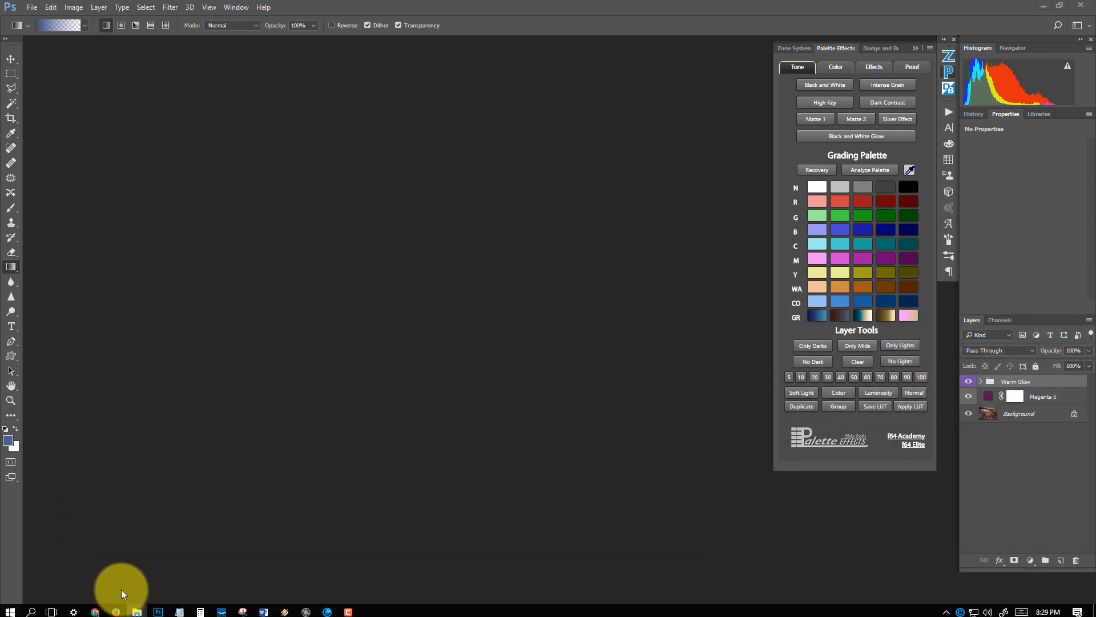
click(137, 608)
click(72, 526)
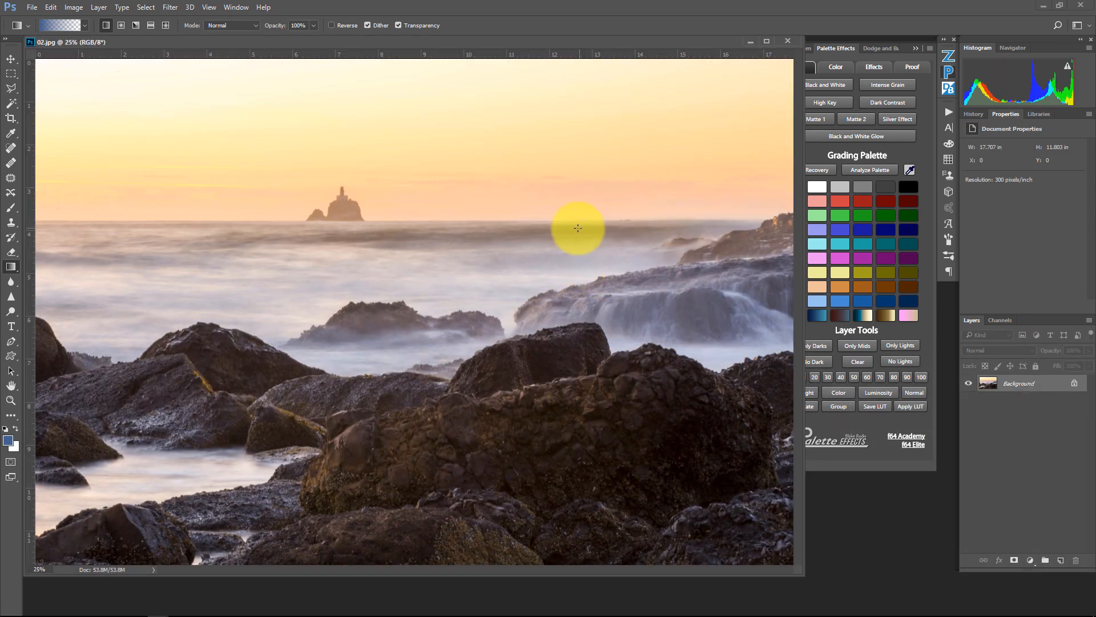
mouse_move(540, 40)
mouse_down()
mouse_move(558, 68)
mouse_move(545, 37)
mouse_move(551, 42)
mouse_up()
click(915, 47)
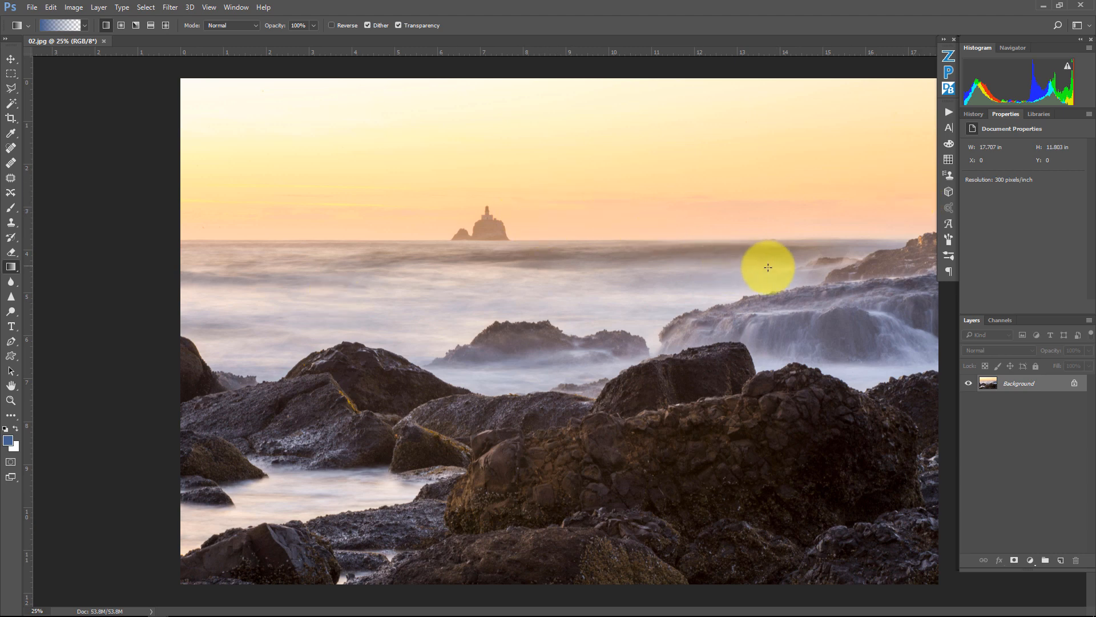
Step: Apply the Saturation Boost color effect to the seascape and set its layer opacity to 100%
click(947, 70)
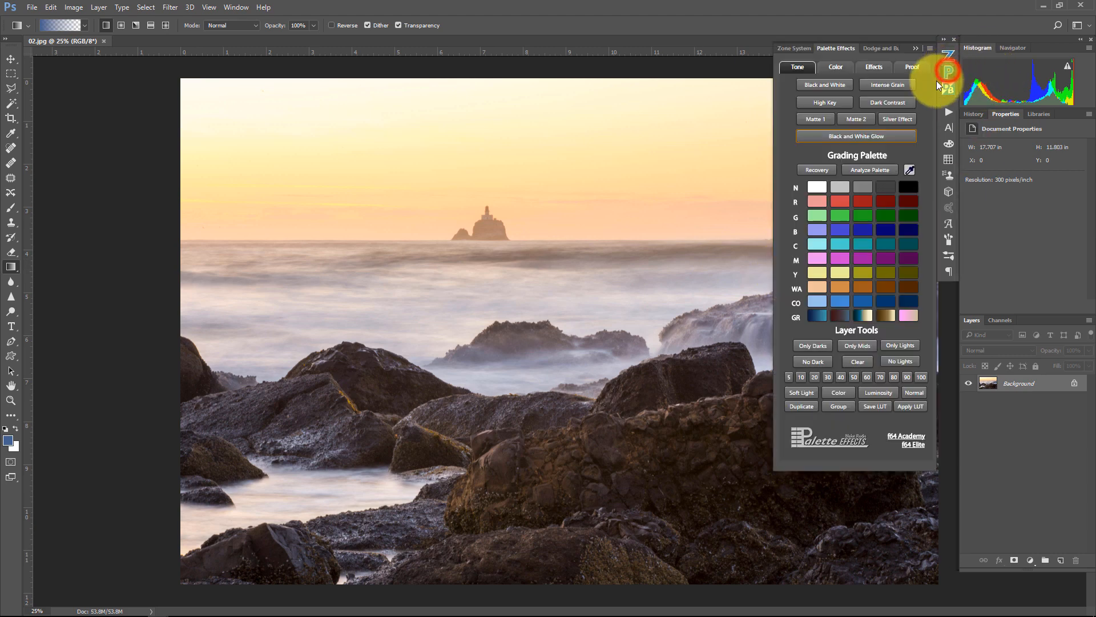
click(825, 70)
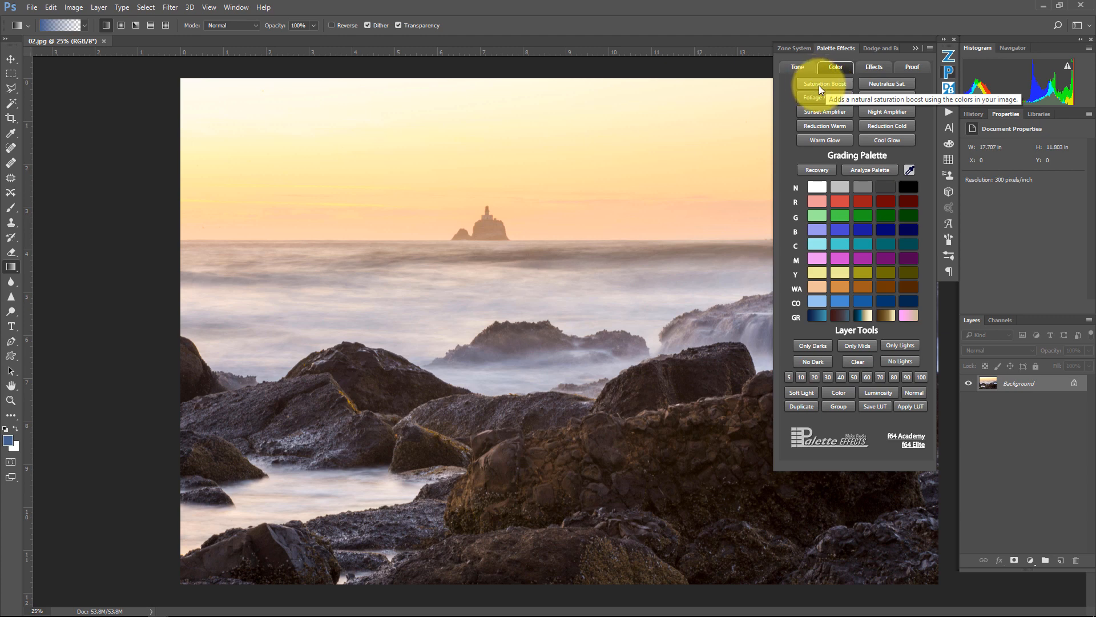
click(819, 85)
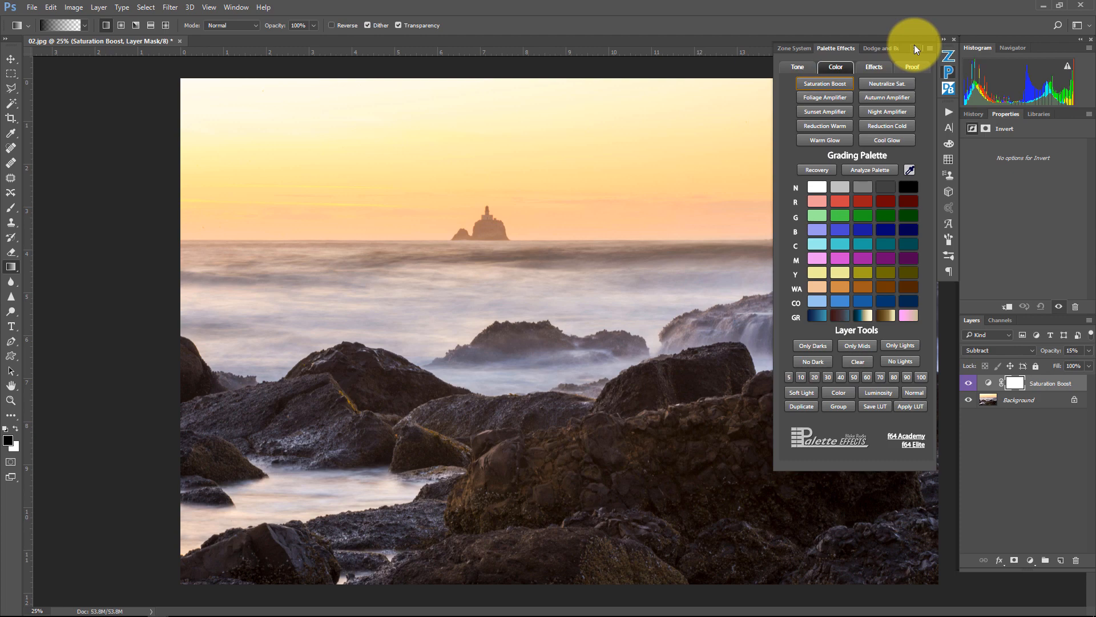
click(969, 384)
click(917, 375)
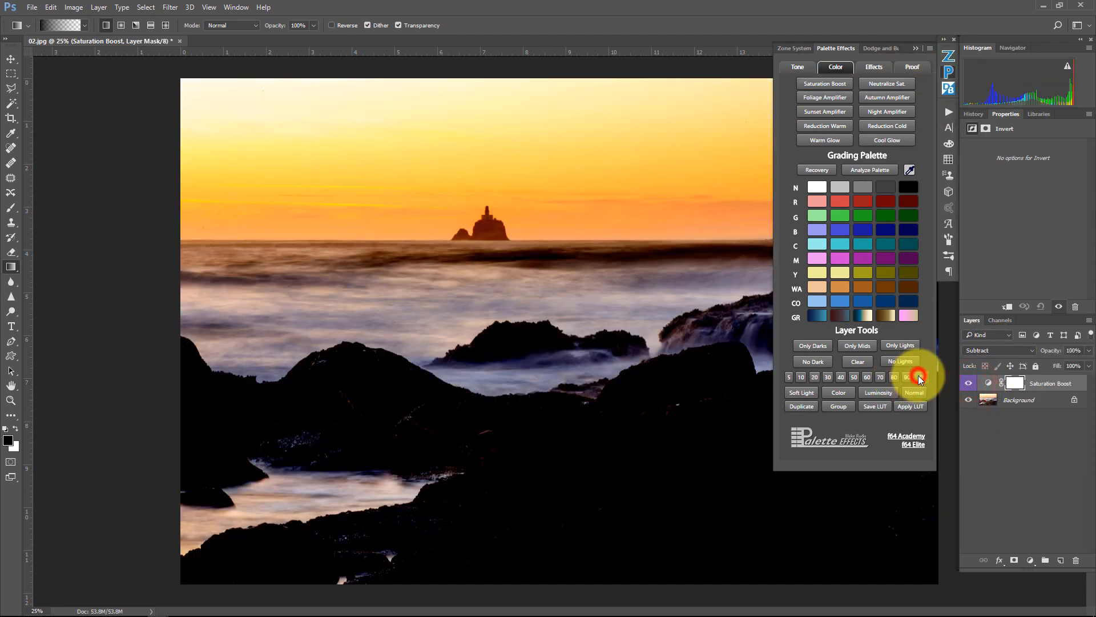
click(914, 42)
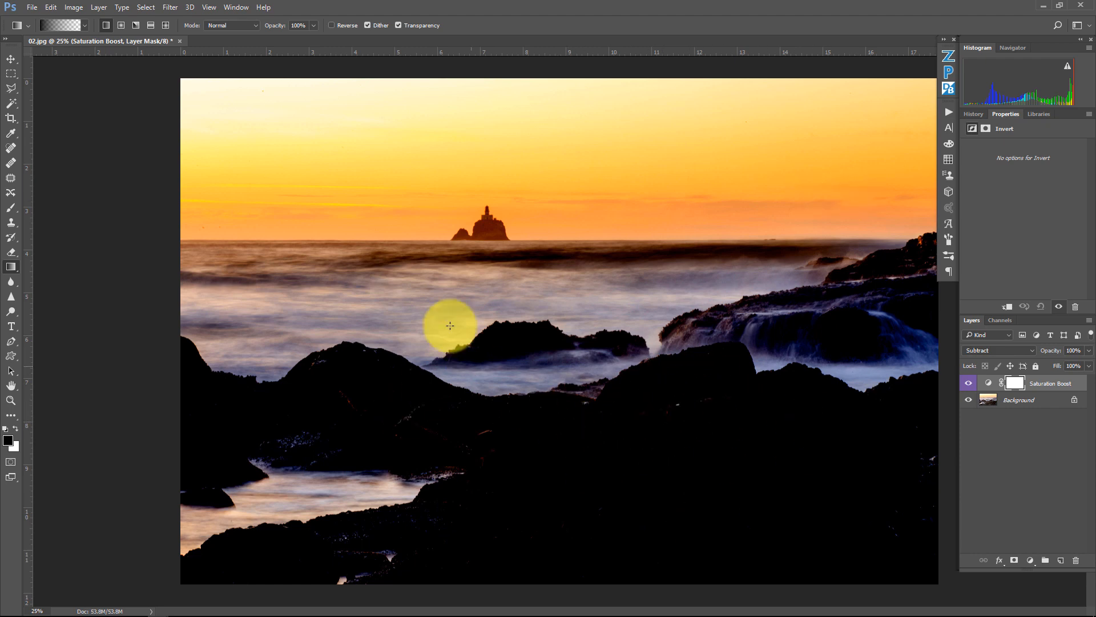
Step: Hide the Saturation Boost layer and add a Hue/Saturation adjustment with master saturation at +100
click(968, 383)
click(1029, 563)
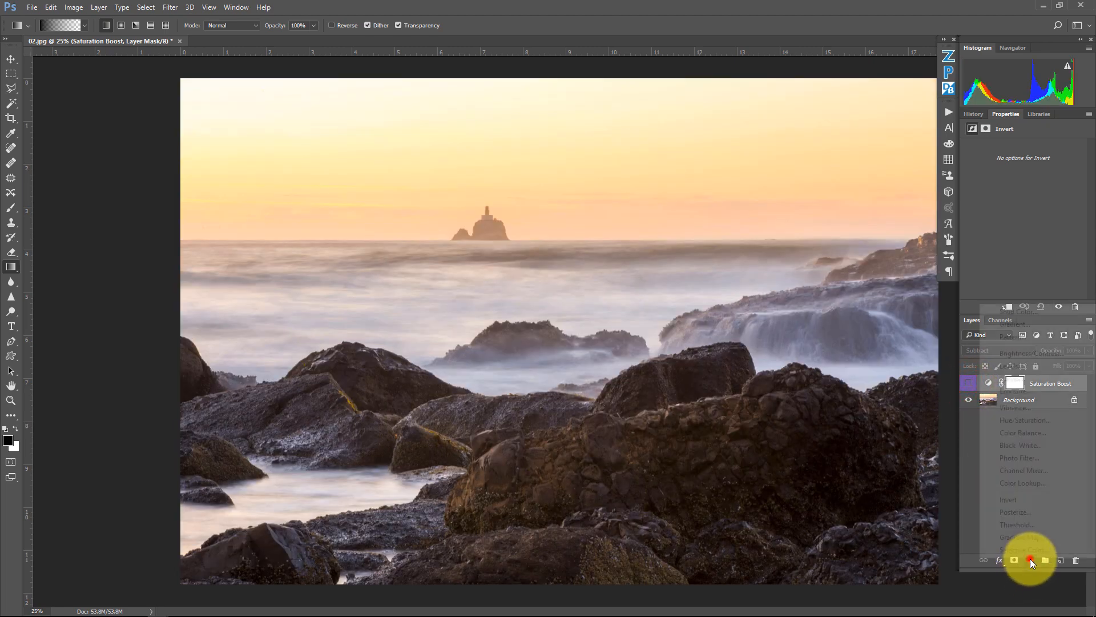
click(1015, 422)
drag(1022, 209, 1077, 208)
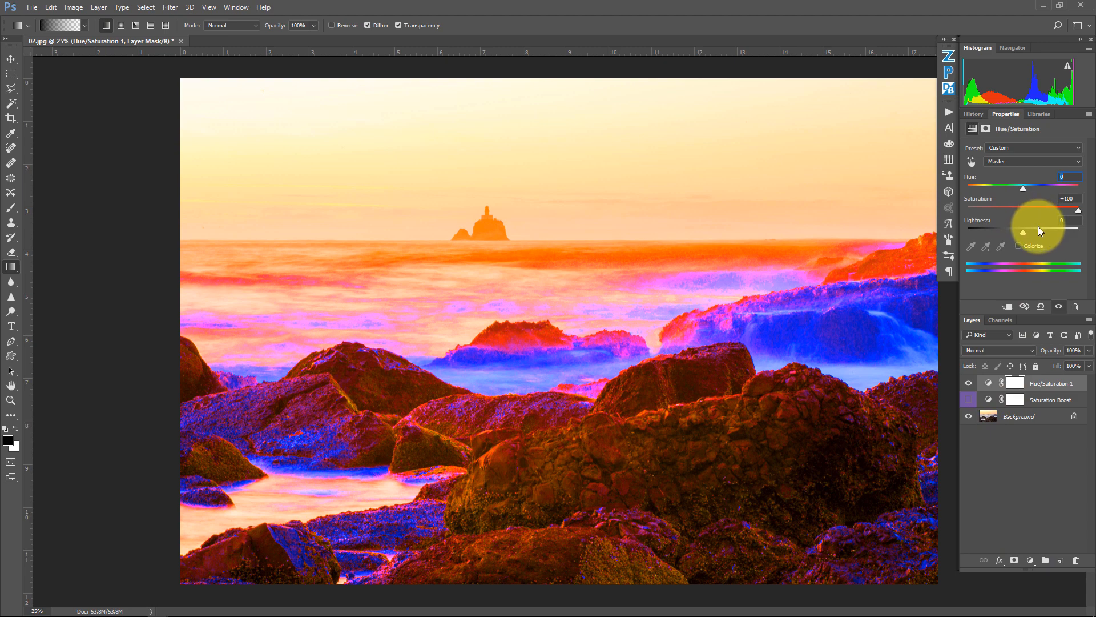
Step: Compare the seascape with the Hue/Saturation adjustment off and on
click(970, 384)
click(970, 384)
click(970, 383)
click(970, 384)
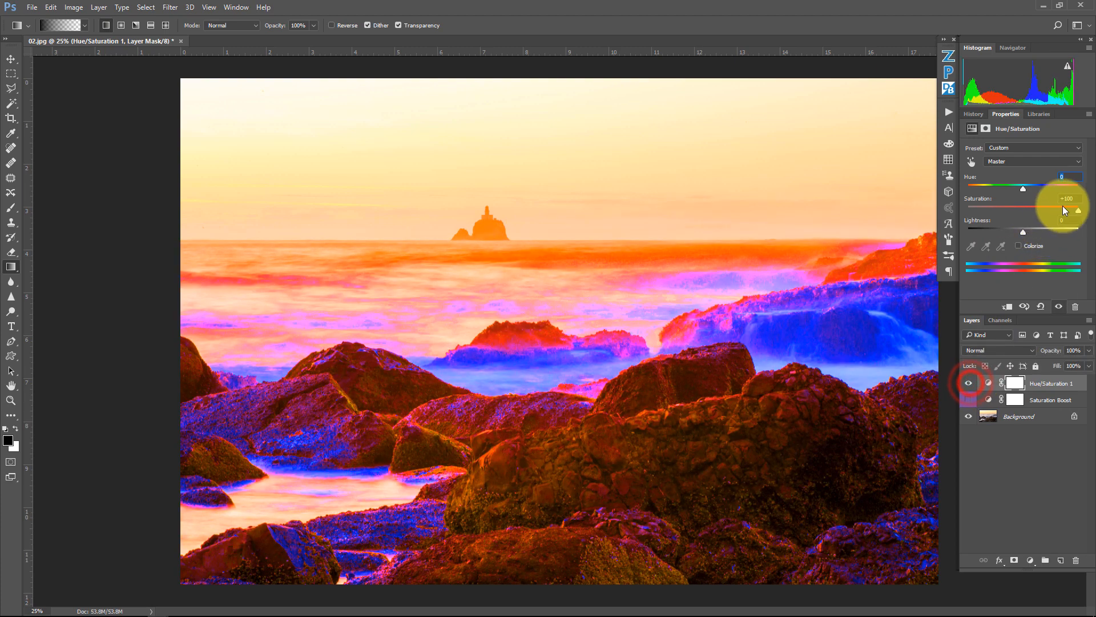
Step: Sample the sky to target the Yellows in the Hue/Saturation adjustment and raise their saturation to +12
mouse_move(1078, 213)
mouse_down()
mouse_move(1037, 215)
mouse_move(1077, 212)
mouse_up()
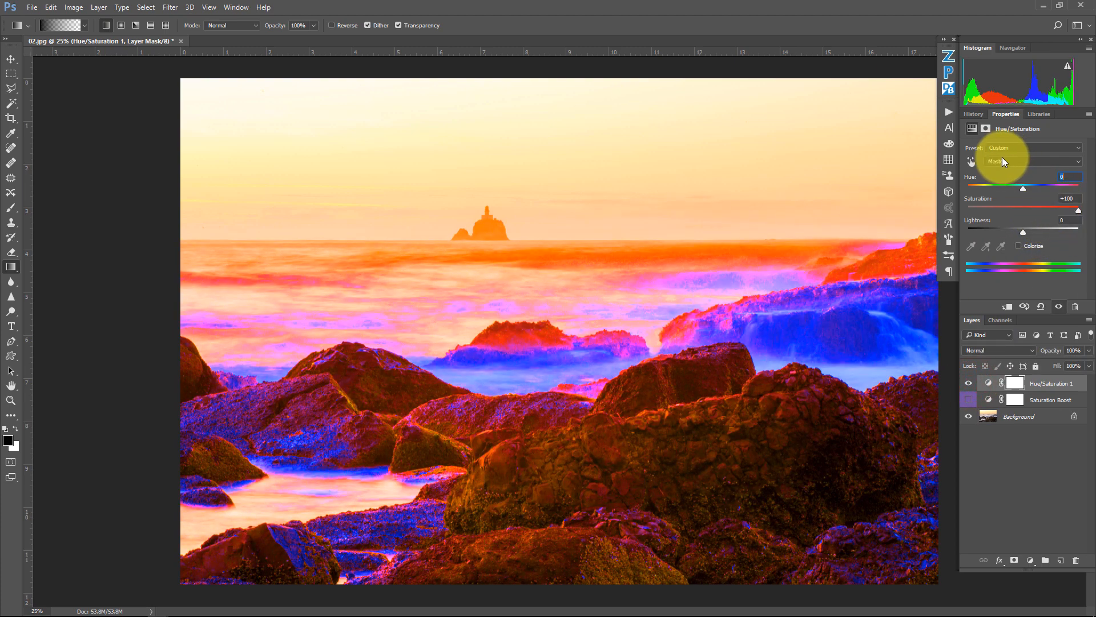
click(971, 162)
click(813, 169)
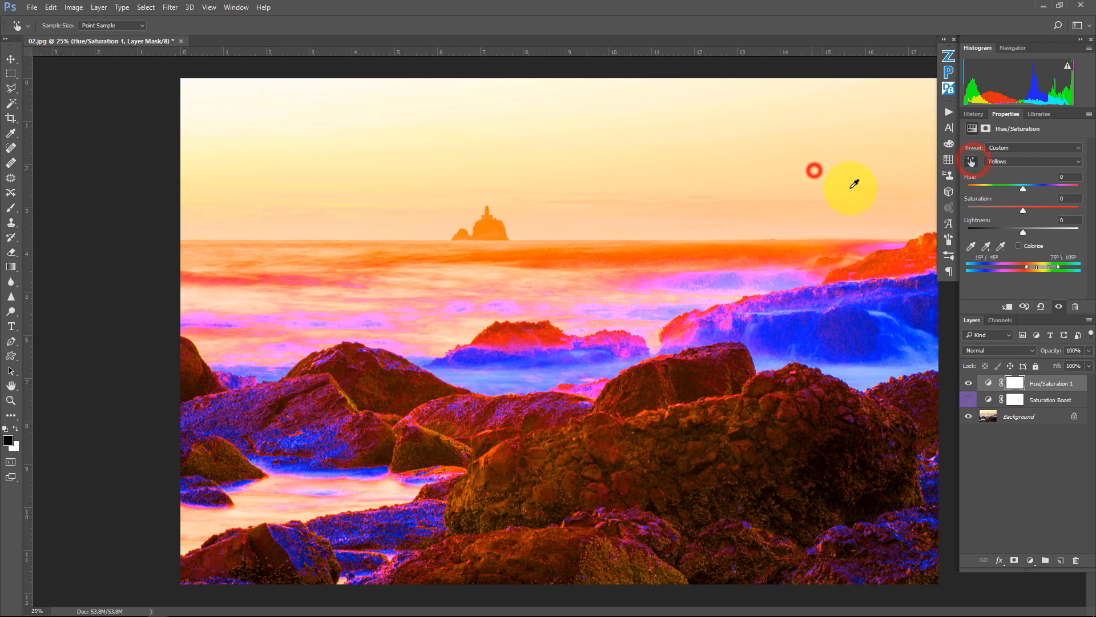
drag(1024, 209, 1066, 210)
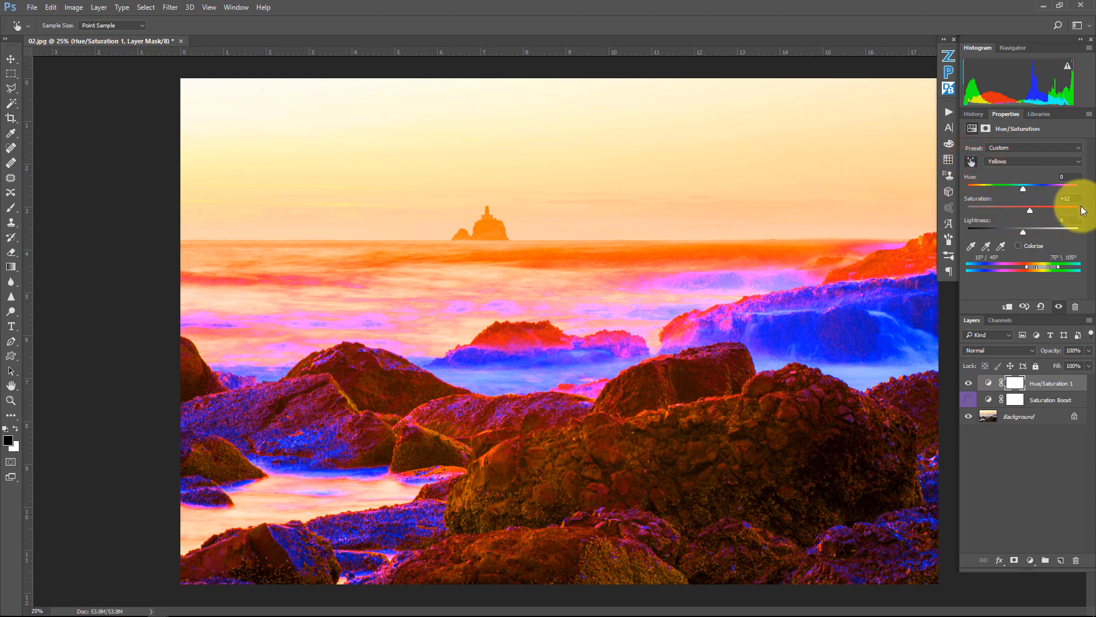
Step: Delete the Hue/Saturation layer and show the Saturation Boost layer again
click(1037, 381)
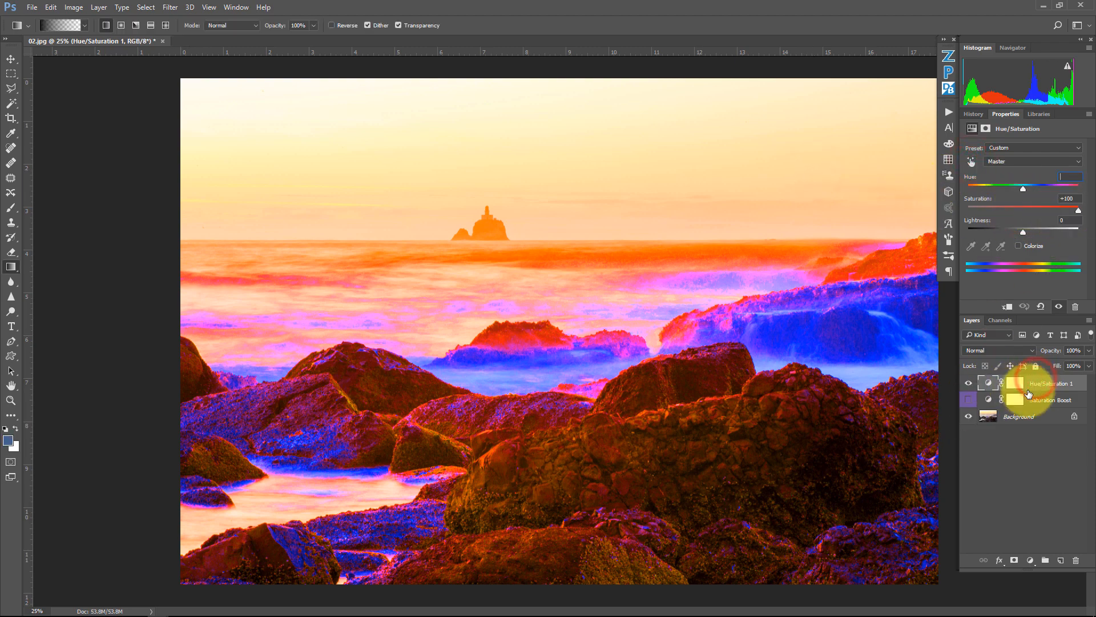
key(Delete)
key(Return)
key(Delete)
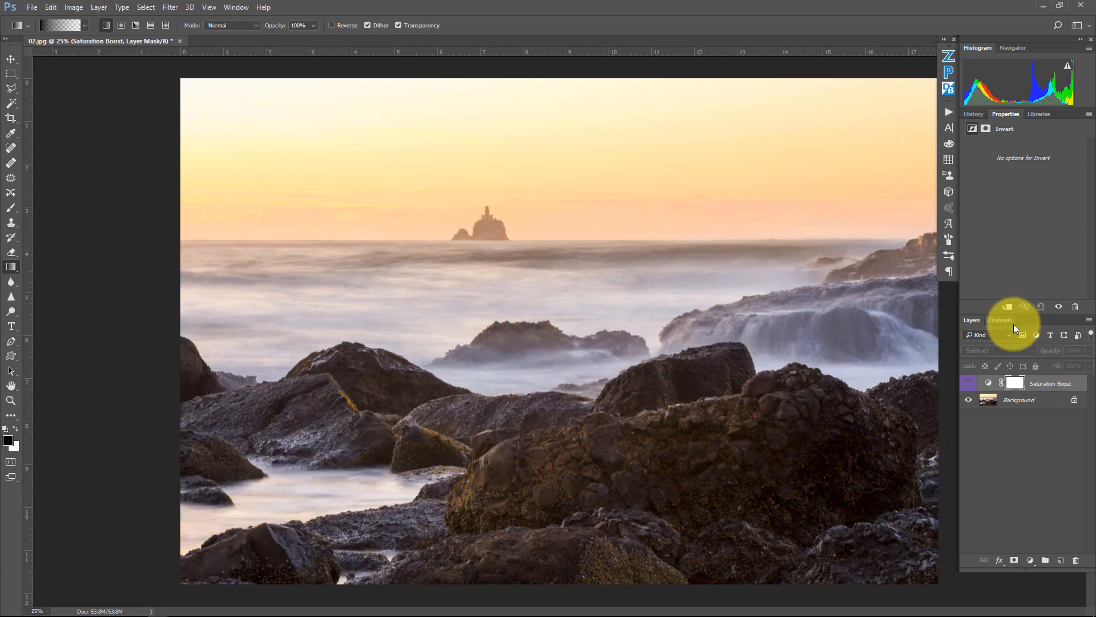
click(967, 384)
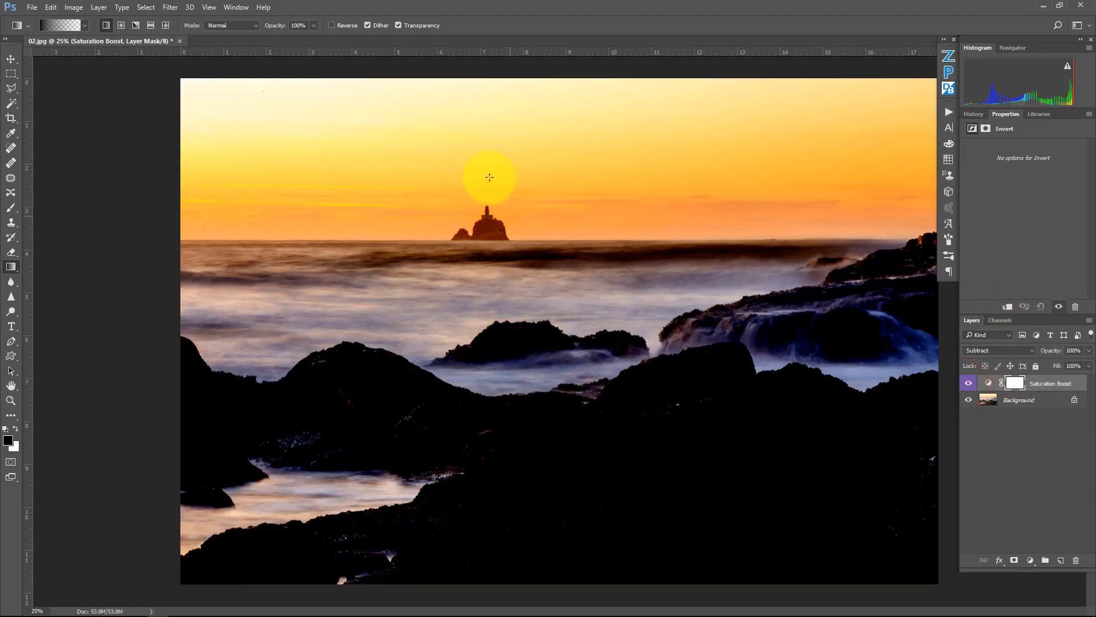
Step: Restrict the Saturation Boost layer to the lights with Only Lights and compare the seascape with it off and on
click(948, 74)
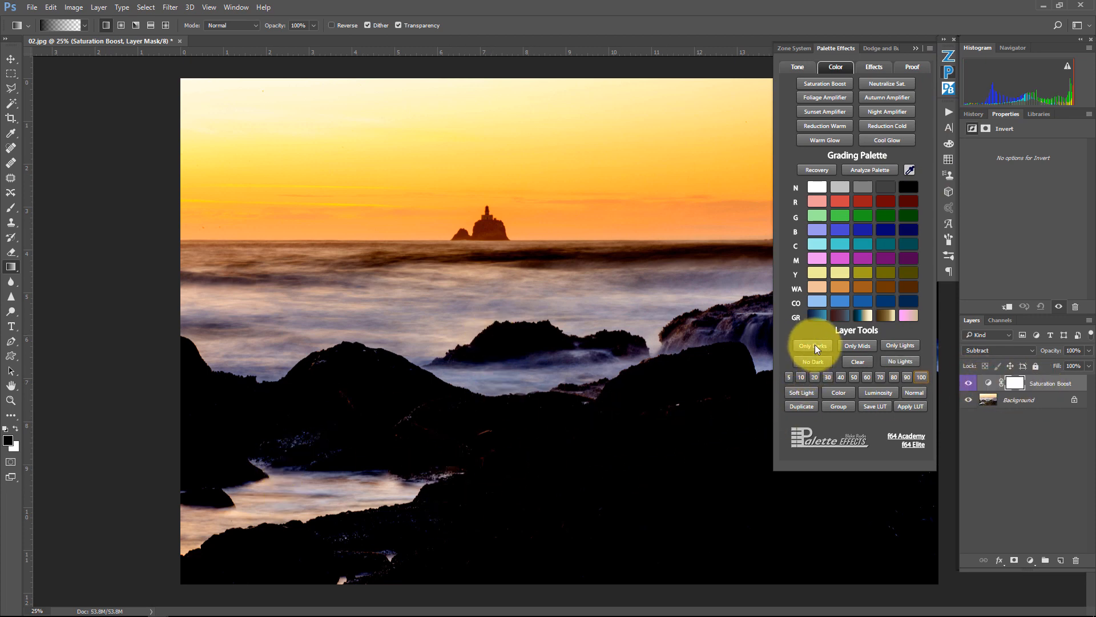
click(897, 346)
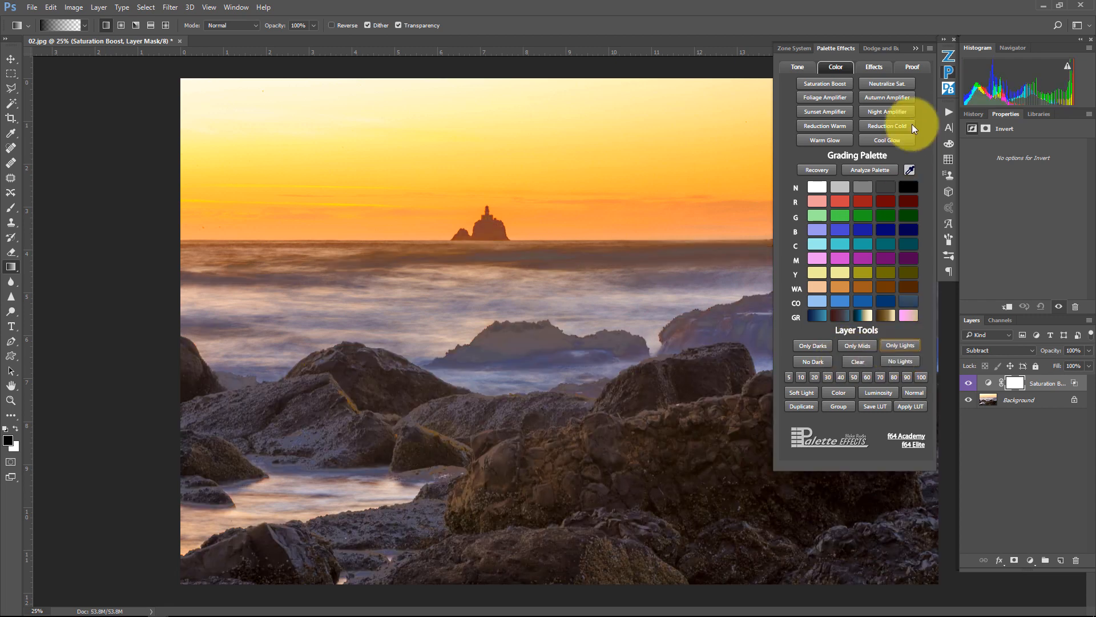
click(916, 51)
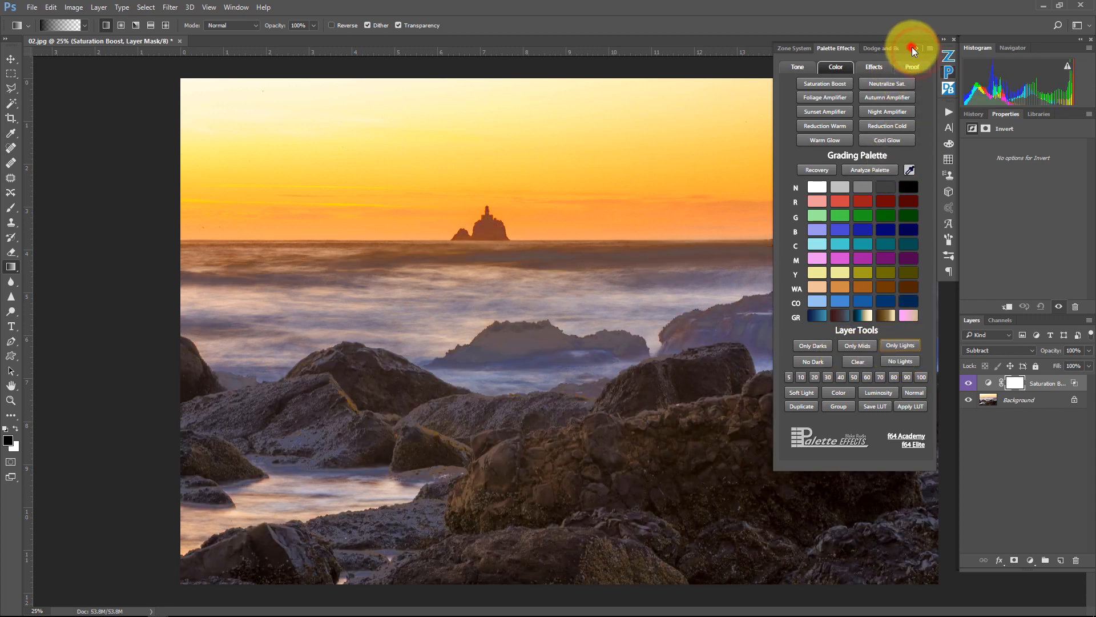
click(913, 47)
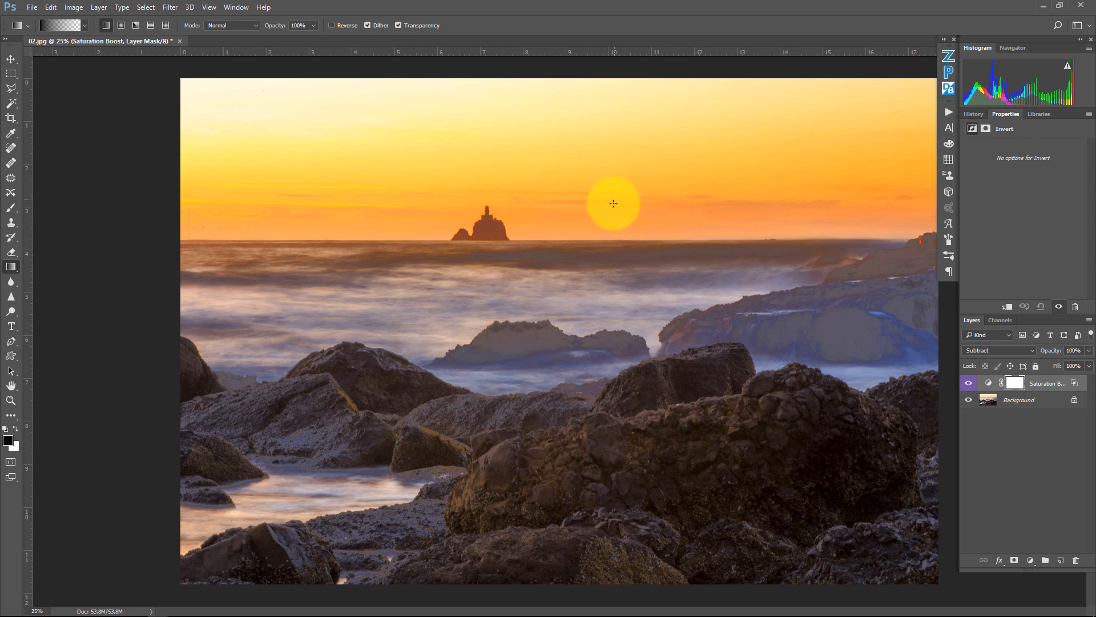
click(969, 384)
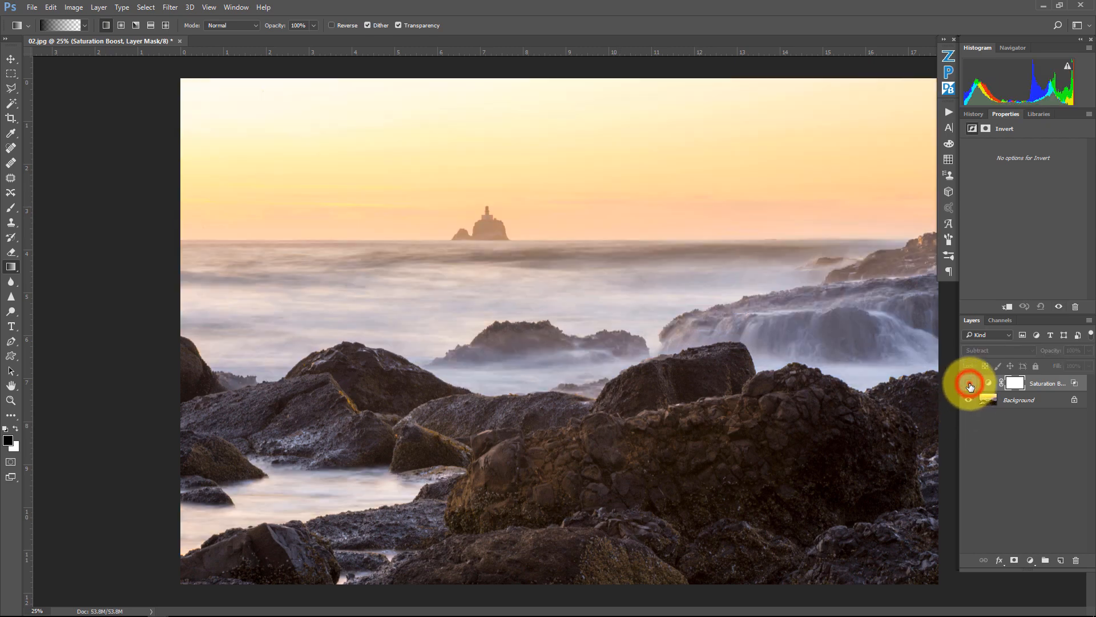
click(969, 383)
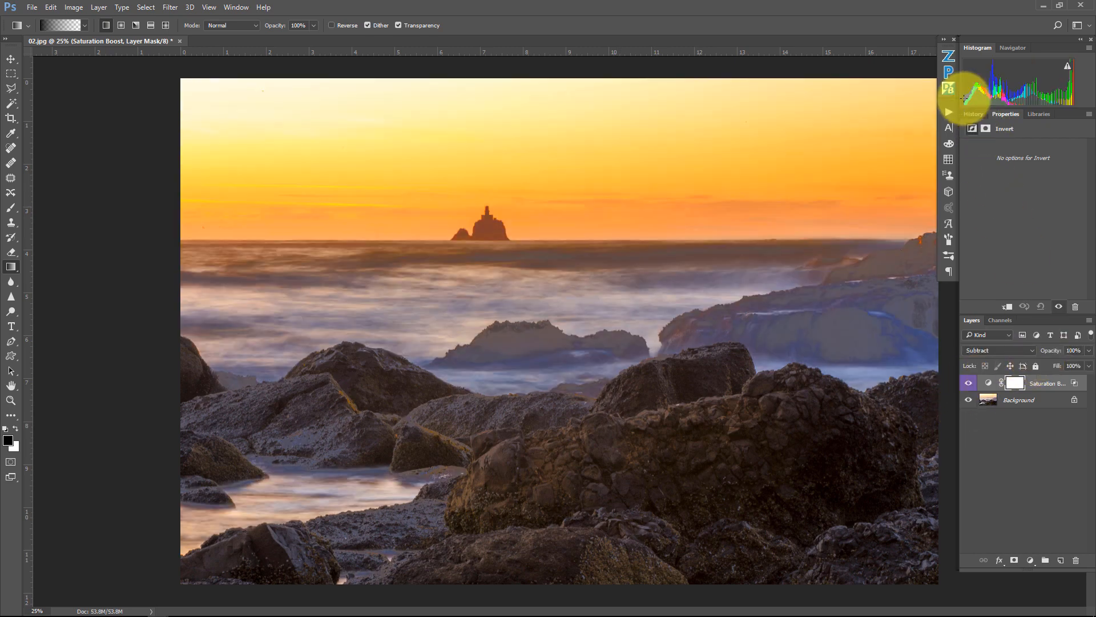
Step: Set the Saturation Boost layer's opacity to 70% with the Palette Effects layer tools
click(948, 72)
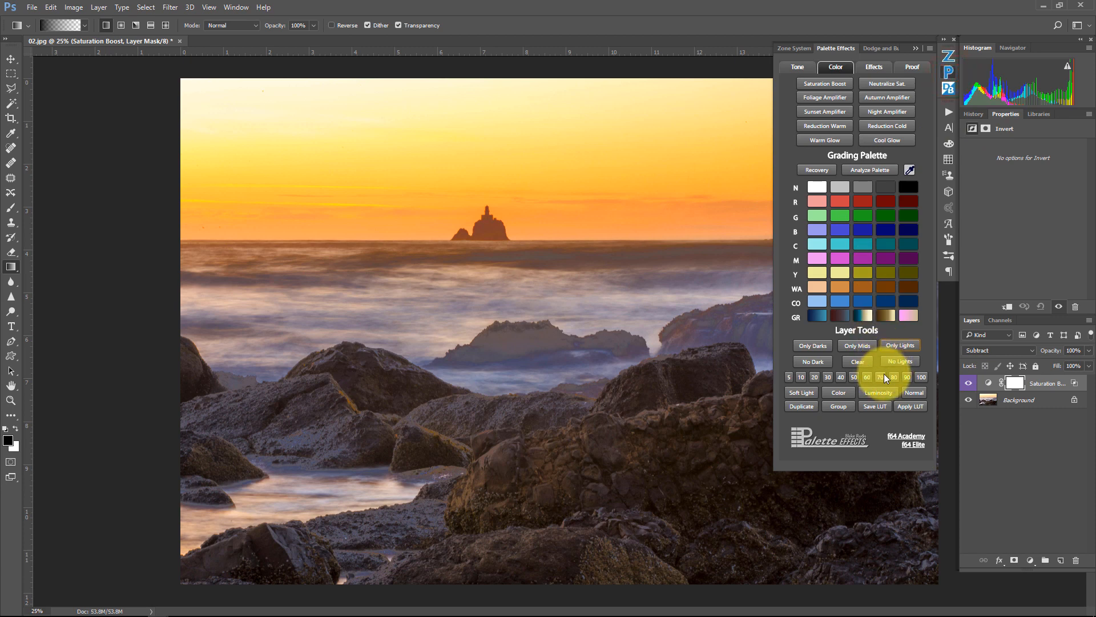
click(881, 377)
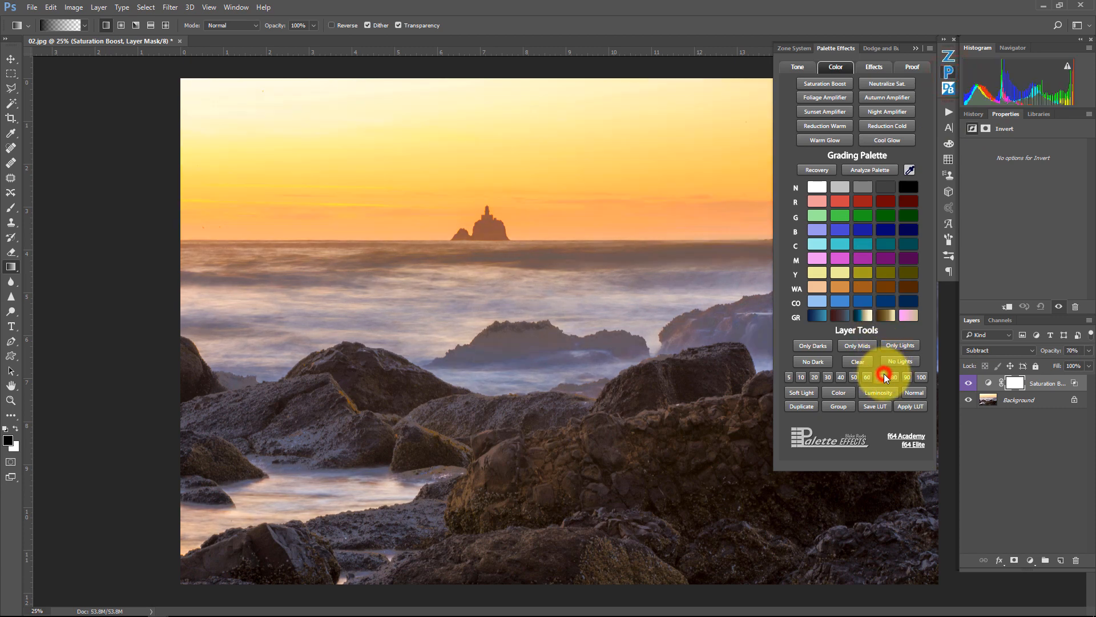
click(913, 50)
Step: Mask the Saturation Boost off the water and rocks with a linear gradient, and shift the unlinked mask slightly down to meet the horizon
click(11, 266)
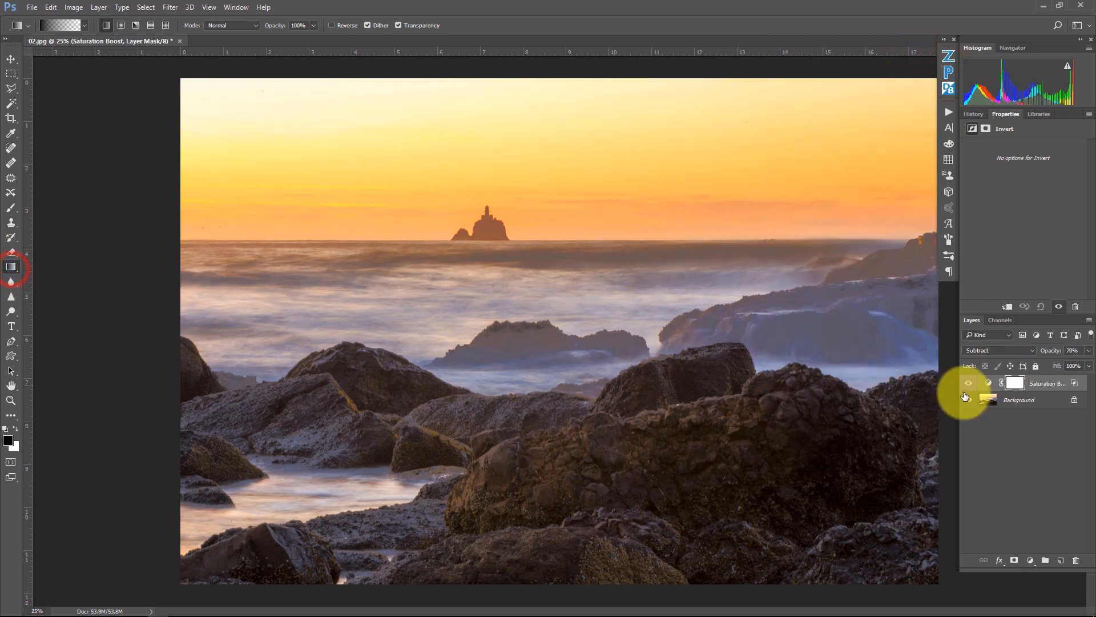
drag(535, 285, 521, 199)
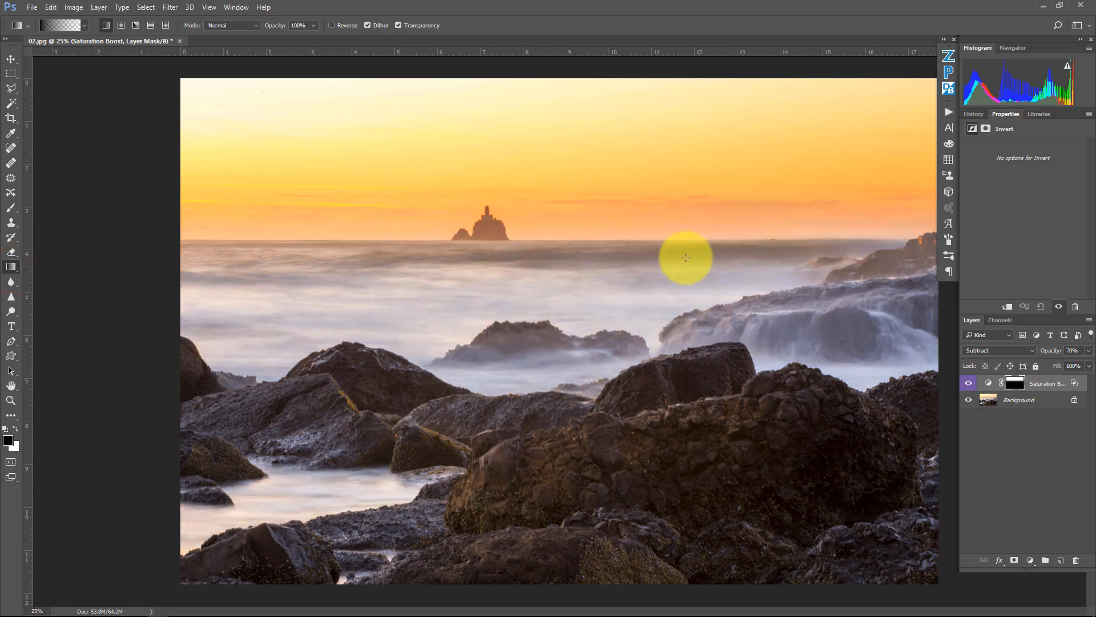
click(1003, 384)
key(v)
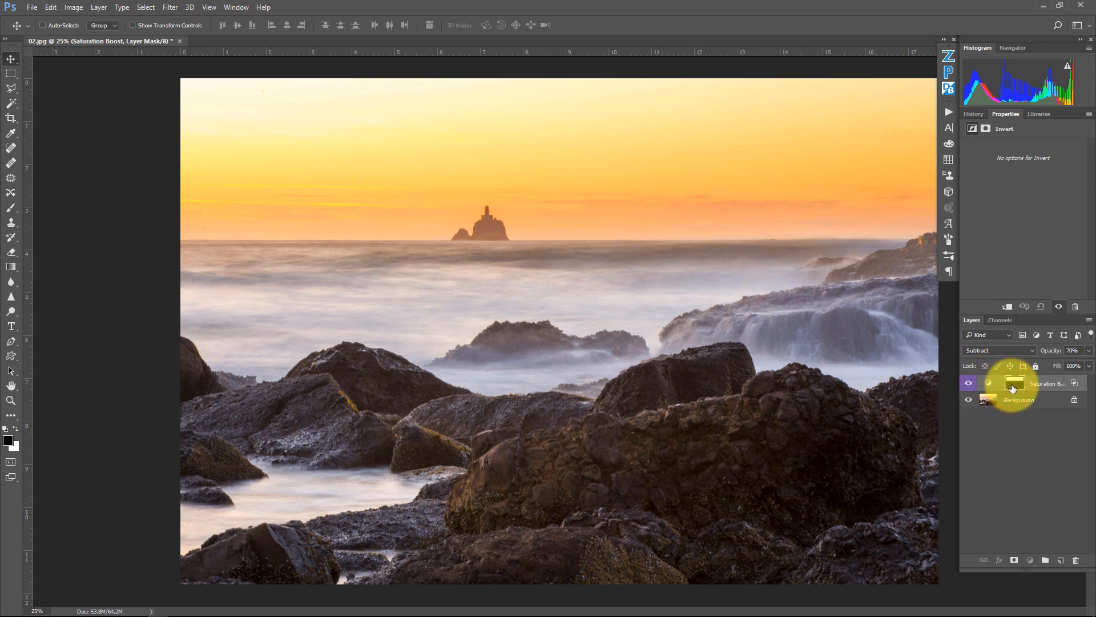
click(1012, 388)
drag(677, 270, 669, 303)
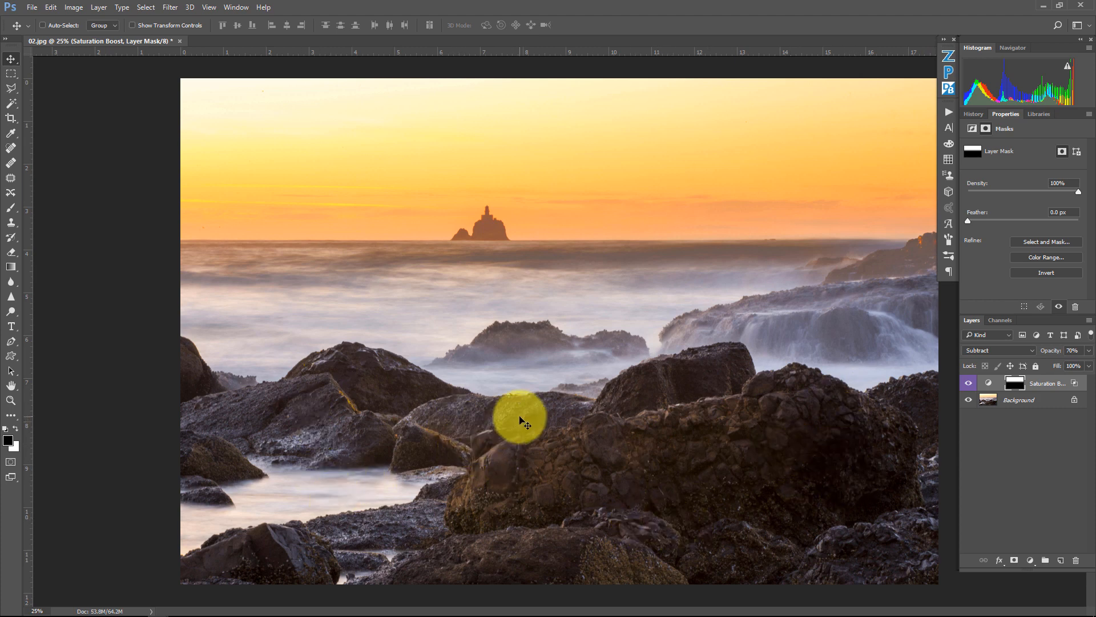
Step: Try the Reduction Warm and Reduction Cold effects on the seascape, deleting each resulting layer
click(945, 75)
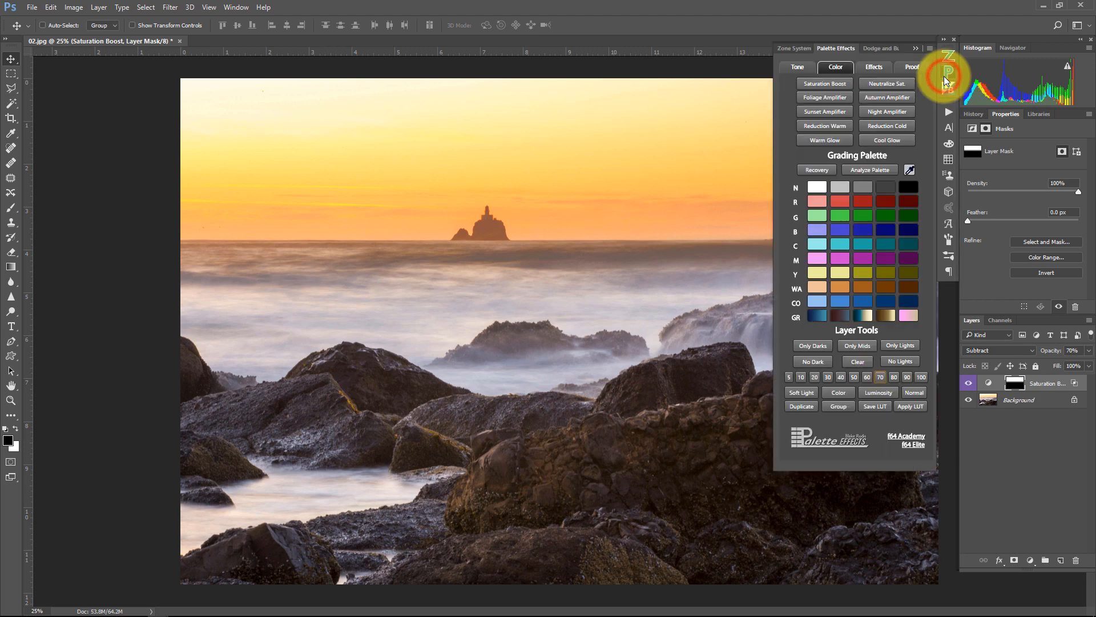
click(814, 126)
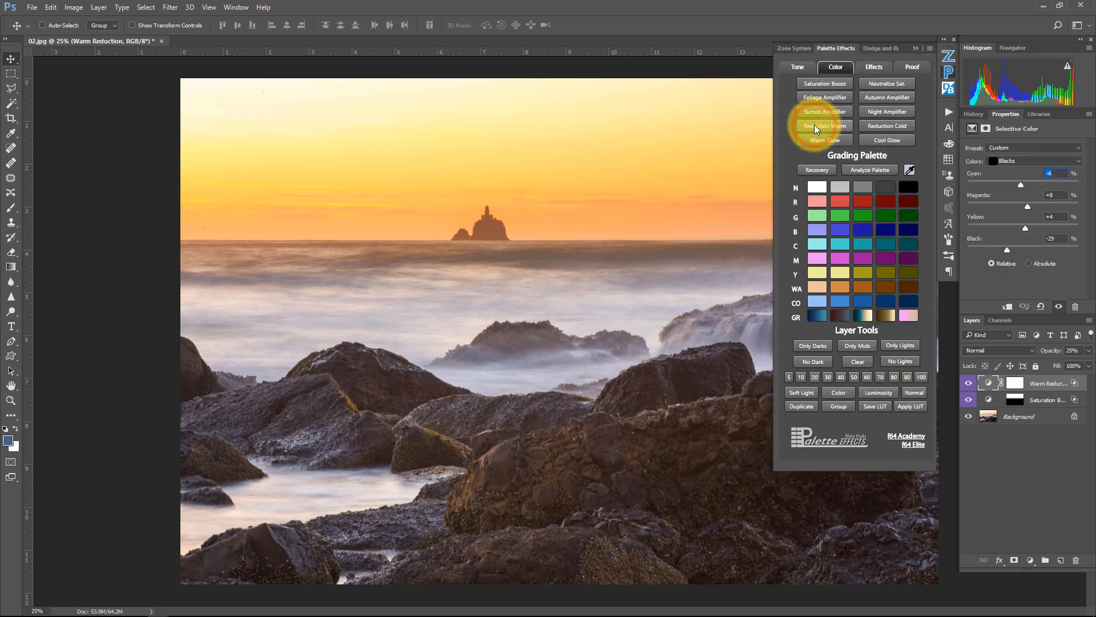
click(824, 197)
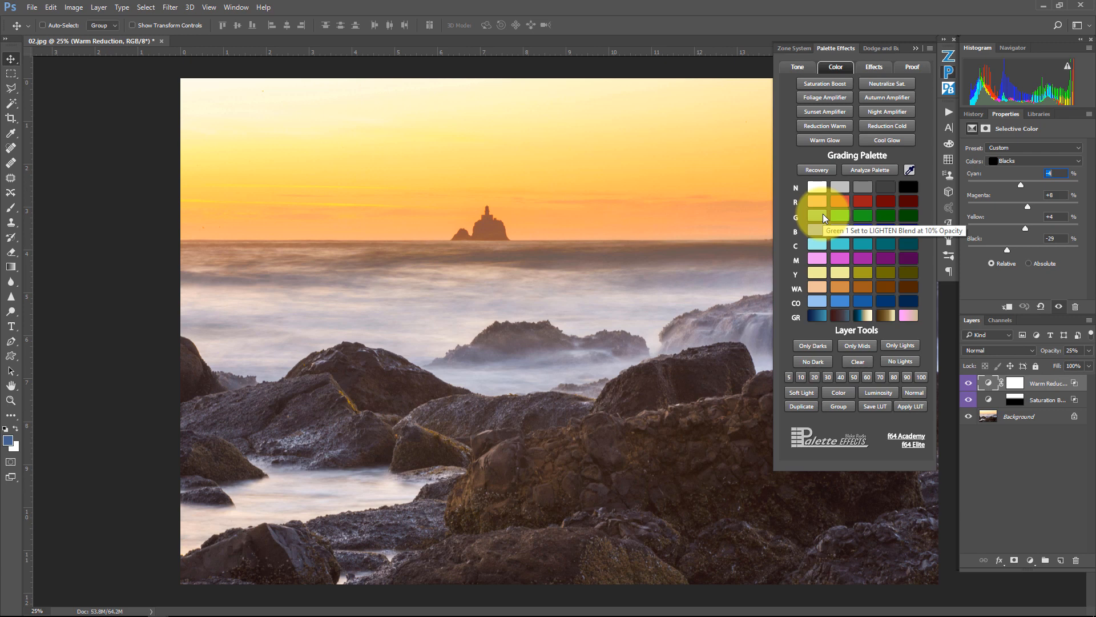
key(Delete)
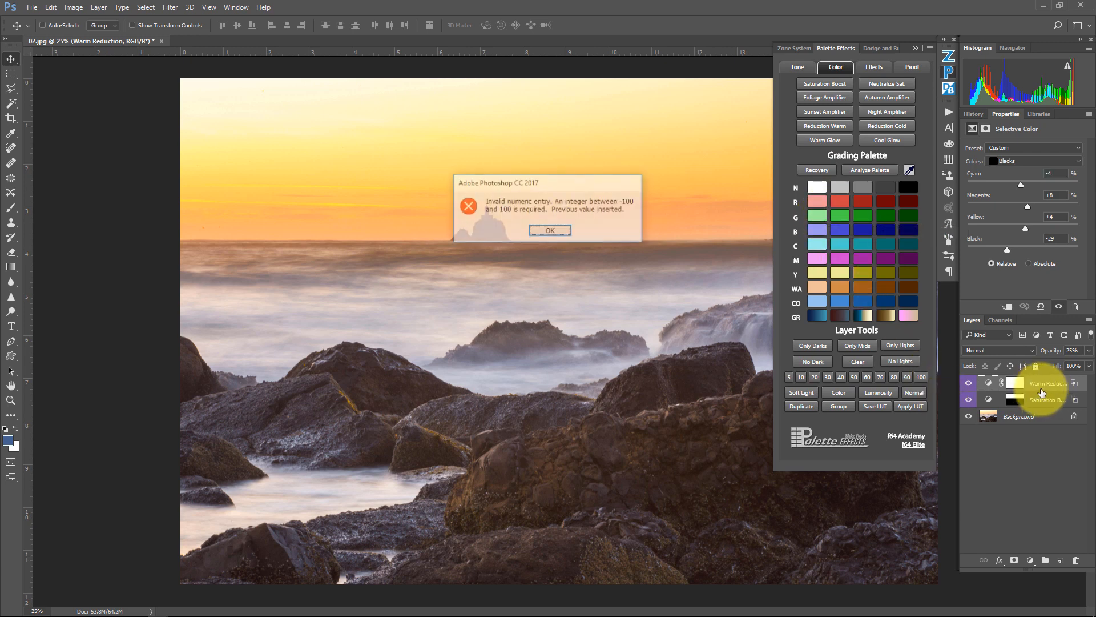
key(Return)
key(Delete)
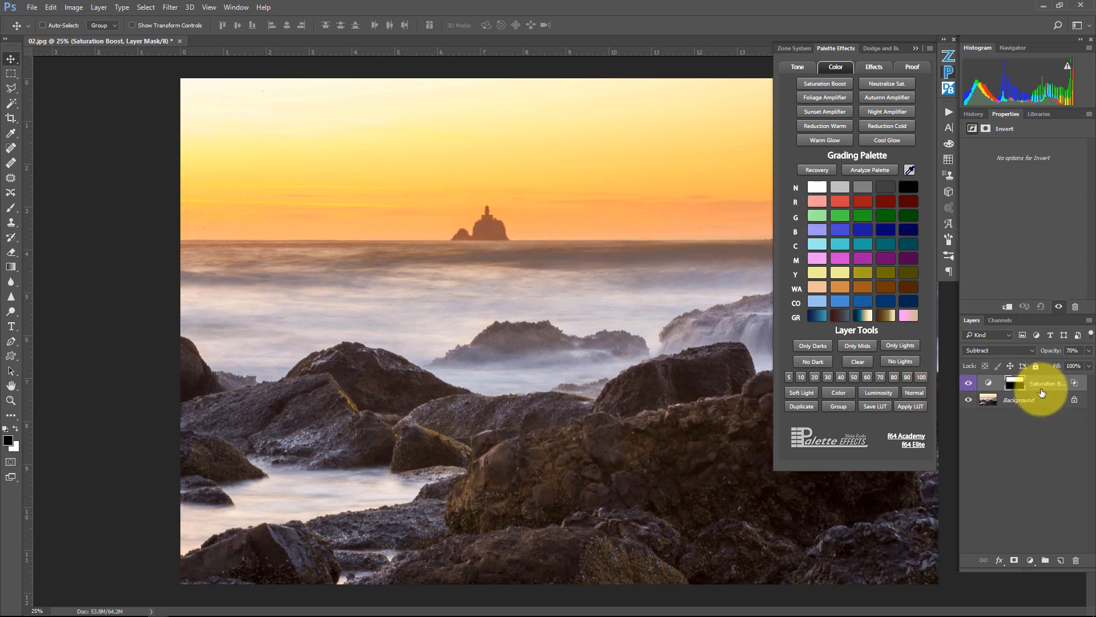
click(878, 129)
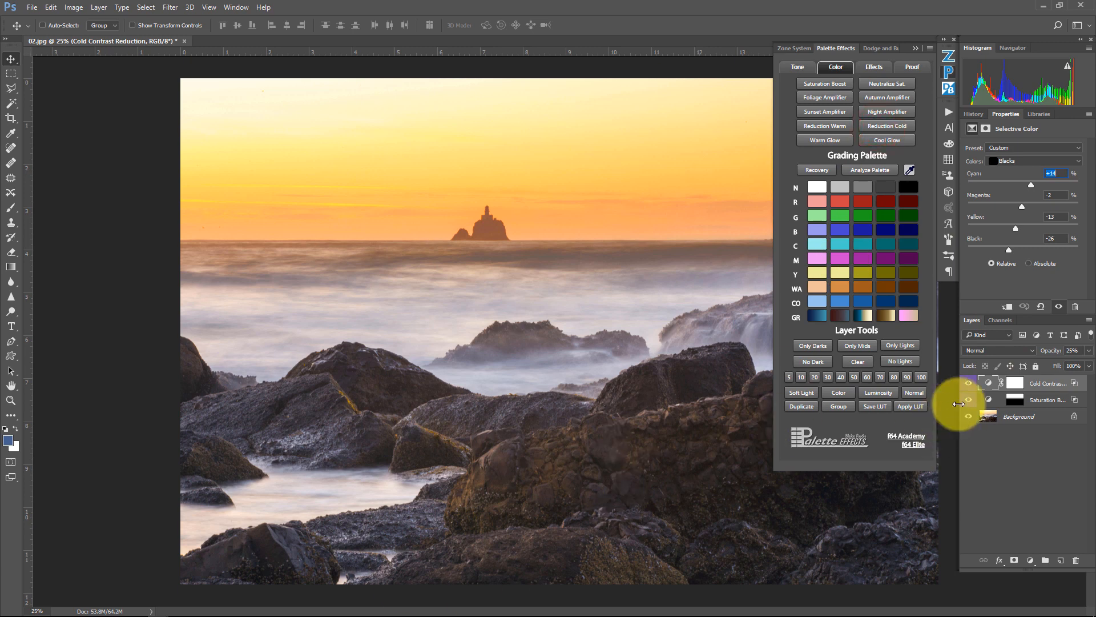
drag(988, 382, 1076, 560)
Step: Apply Reduction Warm and two stacked Sunset Amplifier layers, checking the Reds settings of the first amplifier
click(815, 125)
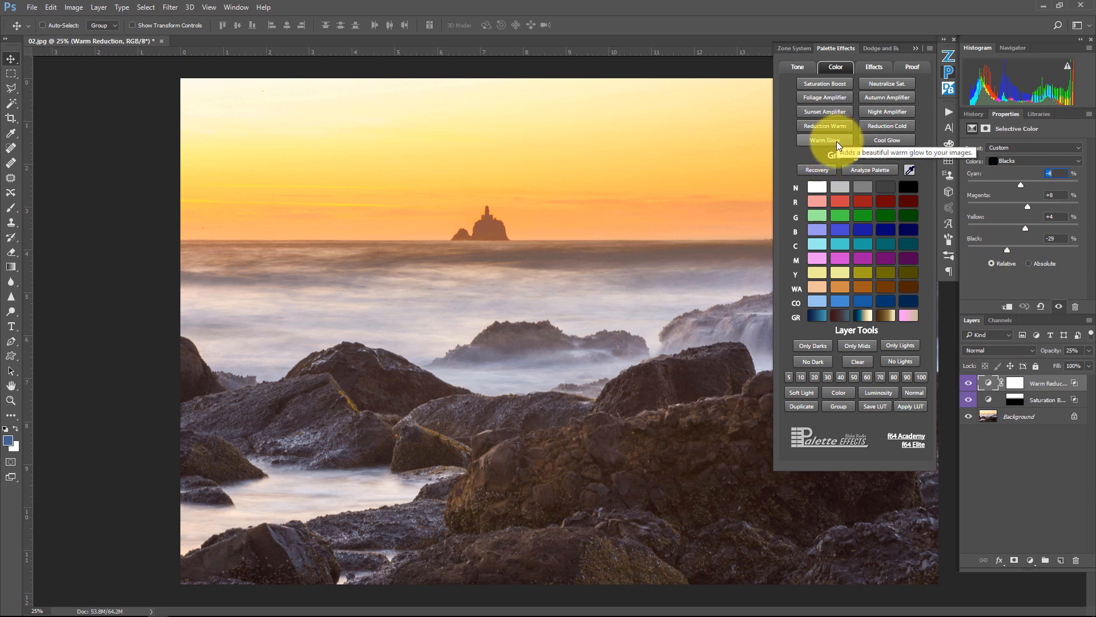
click(828, 110)
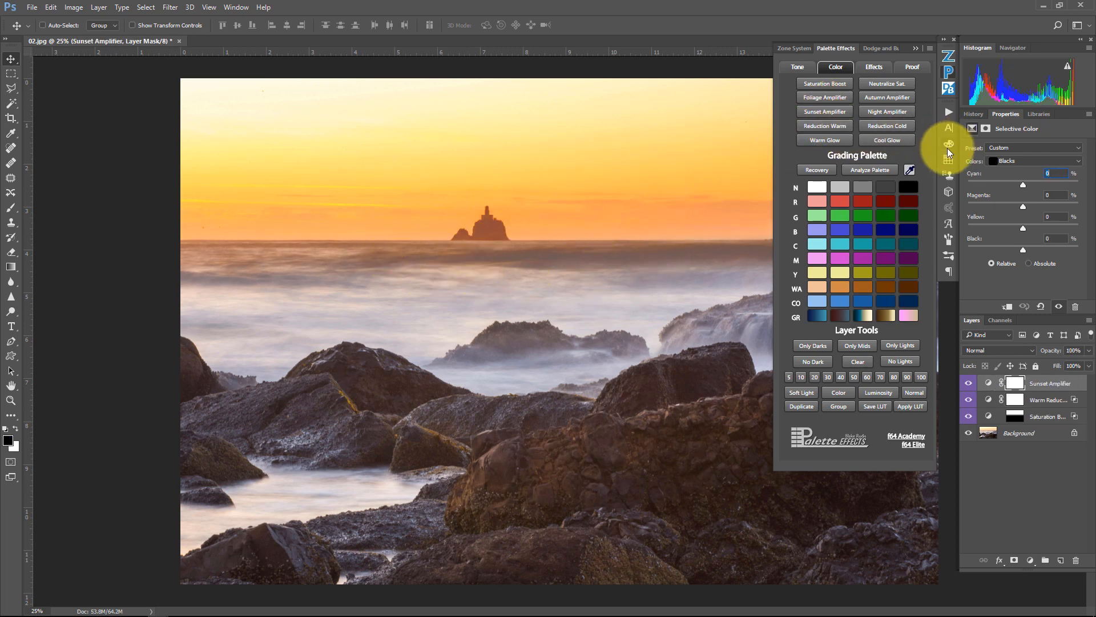
click(1039, 160)
click(1011, 171)
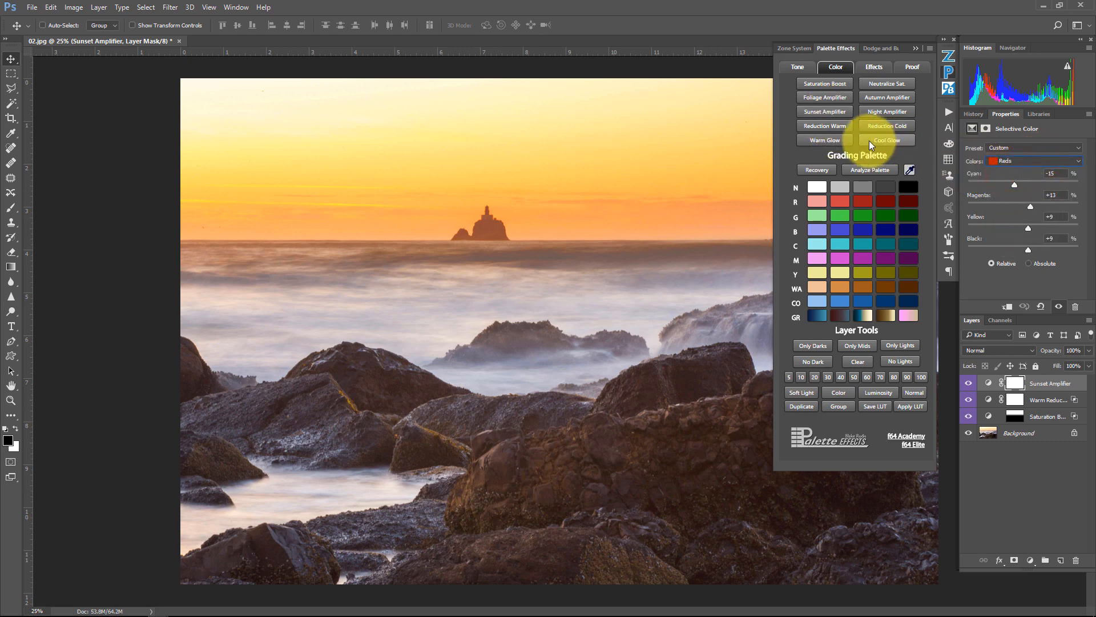
click(823, 113)
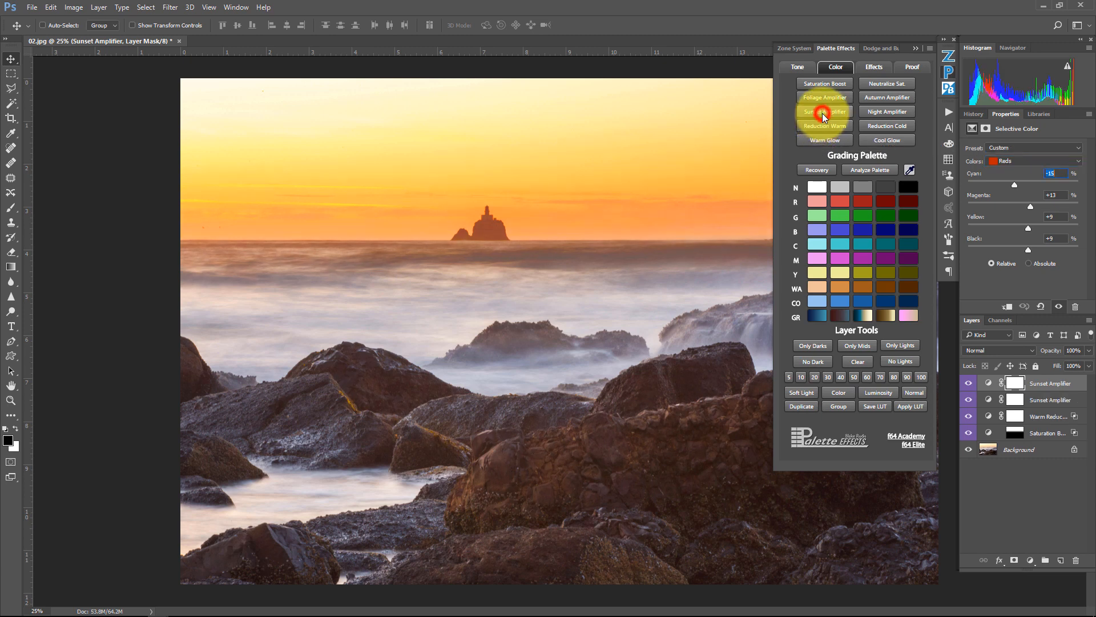
Step: Compare the seascape with all effect layers hidden and shown, re-enabling them from Saturation Boost up to the top Sunset Amplifier
click(914, 49)
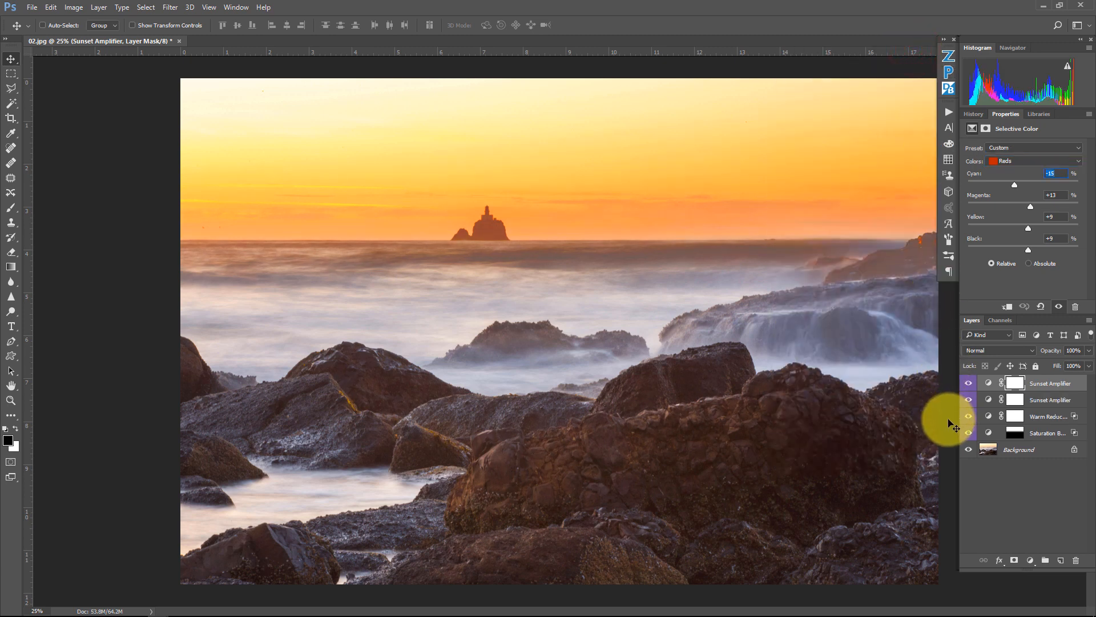
alt+click(968, 450)
alt+click(968, 450)
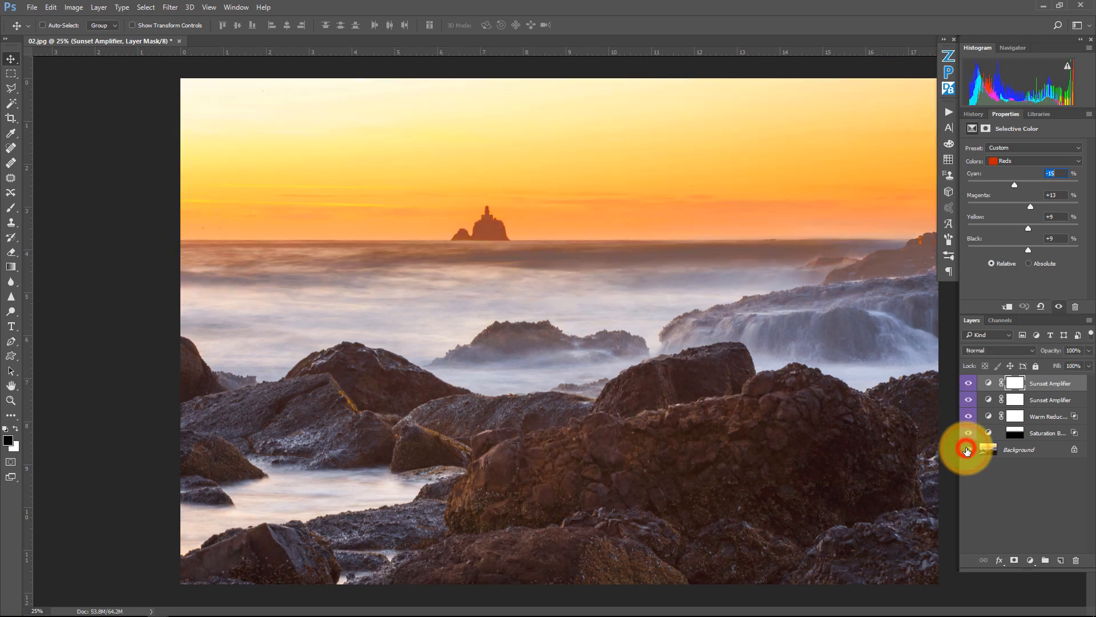
alt+click(967, 449)
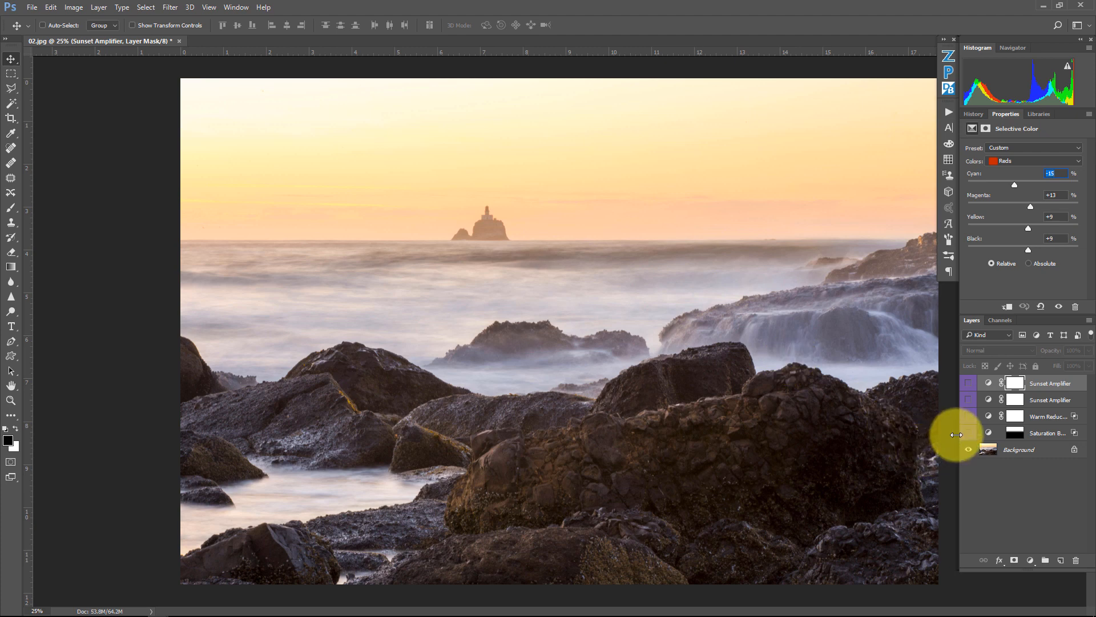
drag(968, 432, 968, 381)
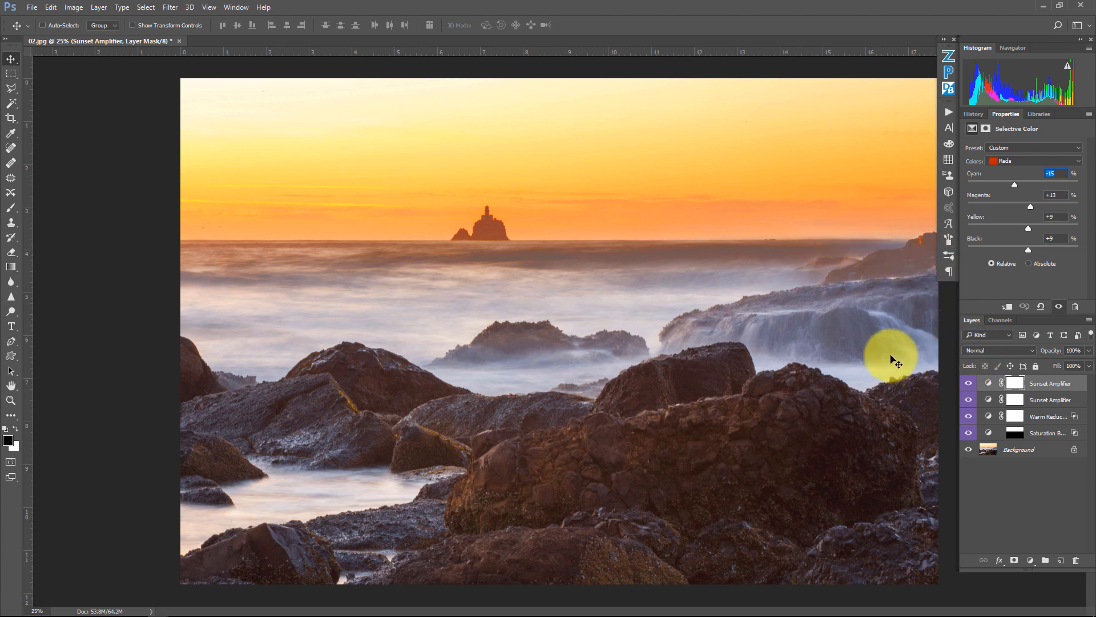
Step: Add the third warming swatch from the Grading Palette, compare it off and on, and set its opacity to 5%
click(950, 76)
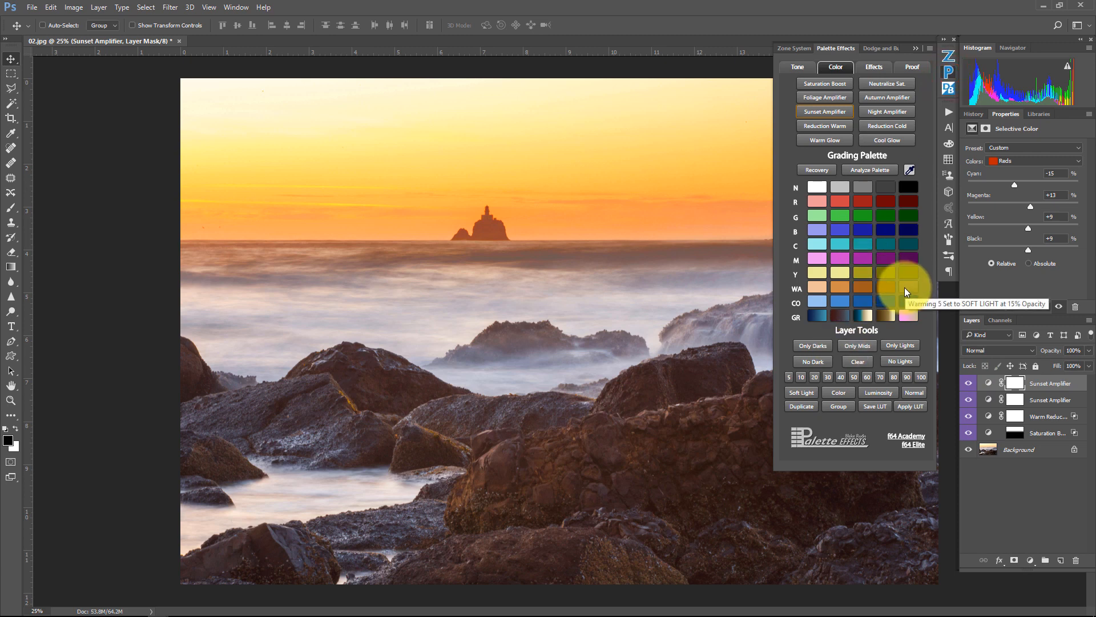
click(861, 286)
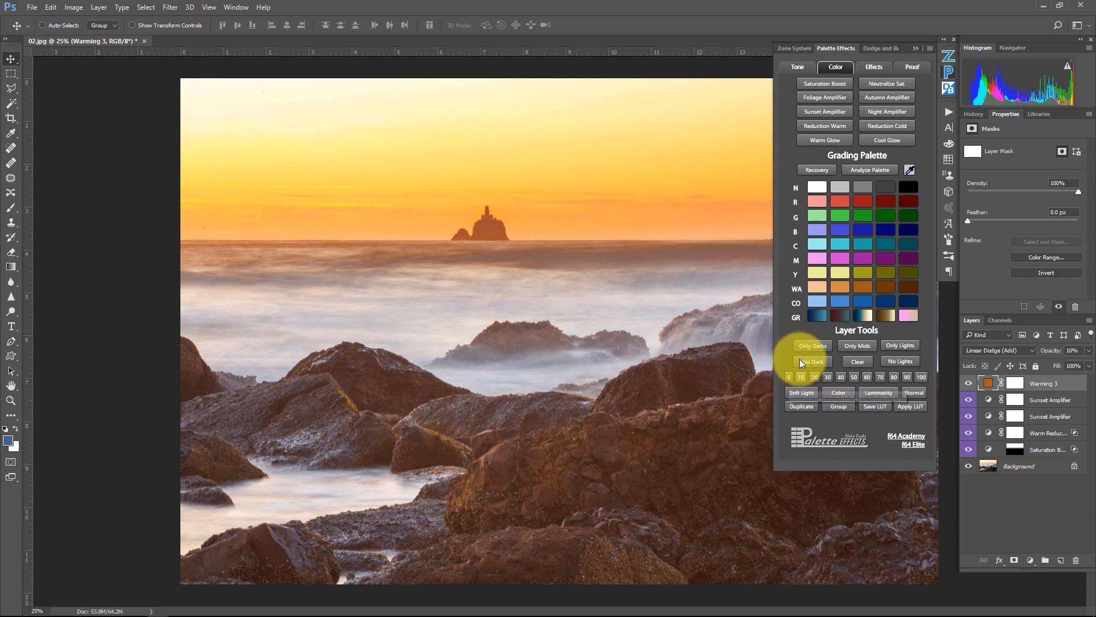
click(968, 383)
click(968, 383)
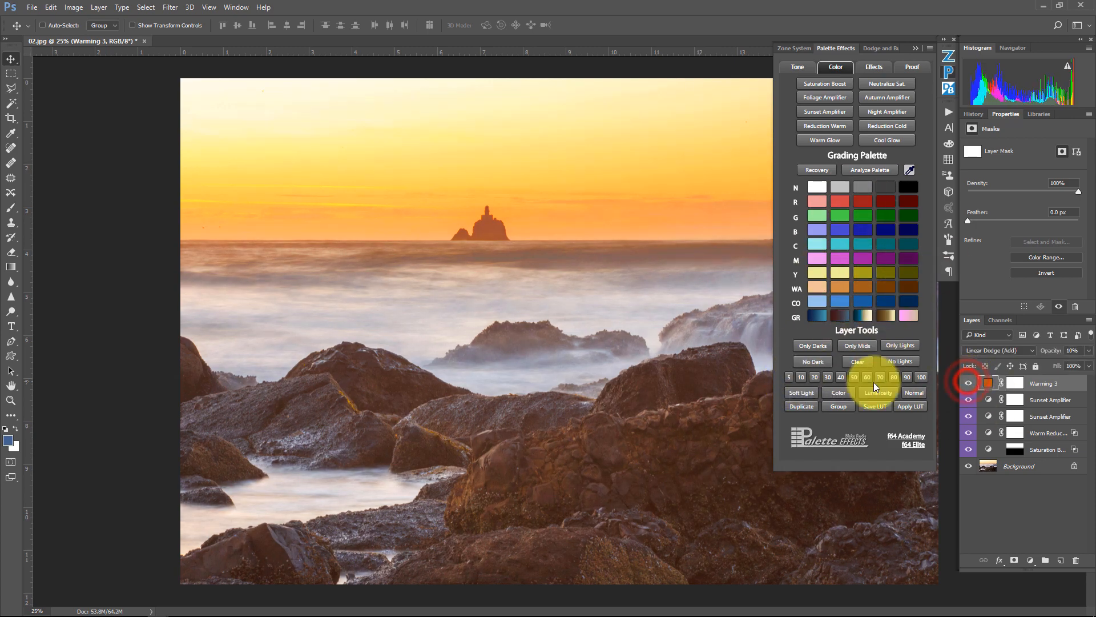
click(790, 376)
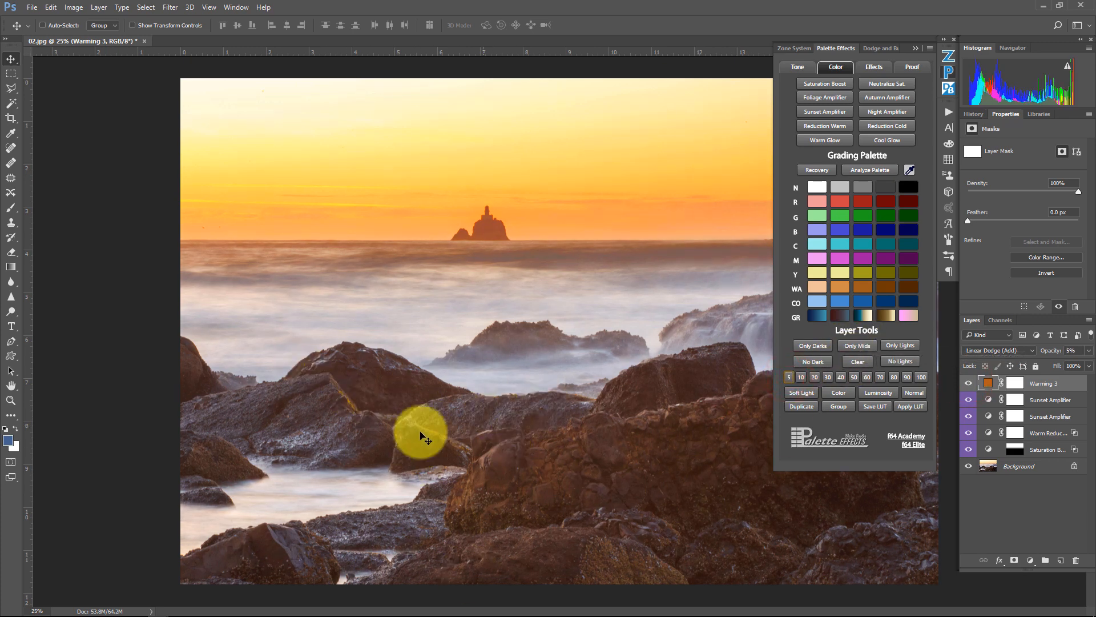
Step: Compare the original seascape with the full stack of effects, including the warming color layer
alt+click(969, 465)
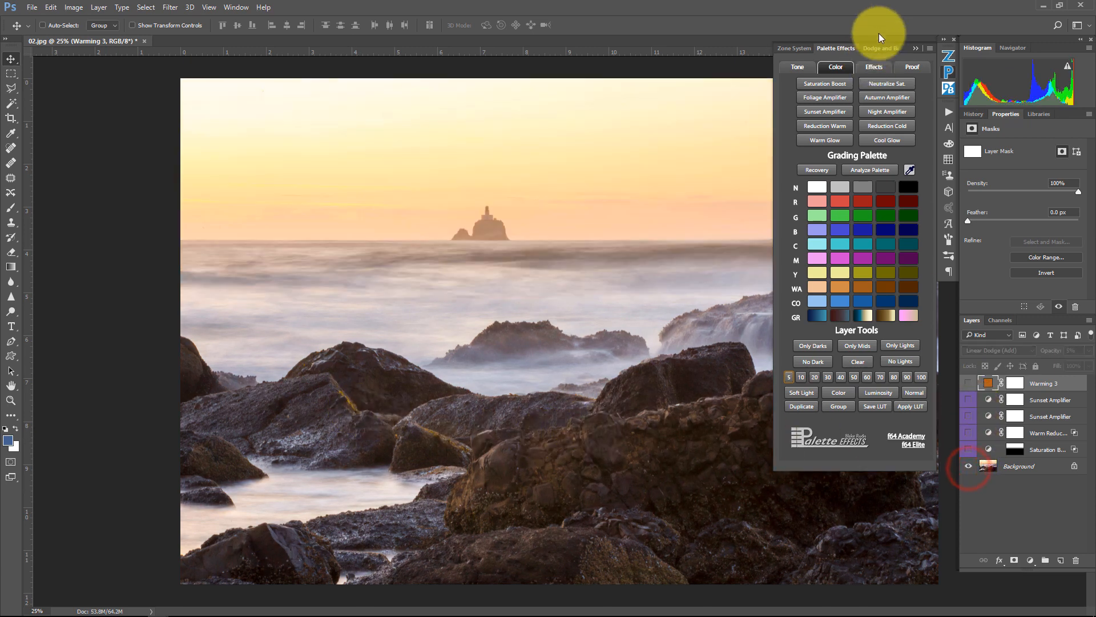
click(916, 48)
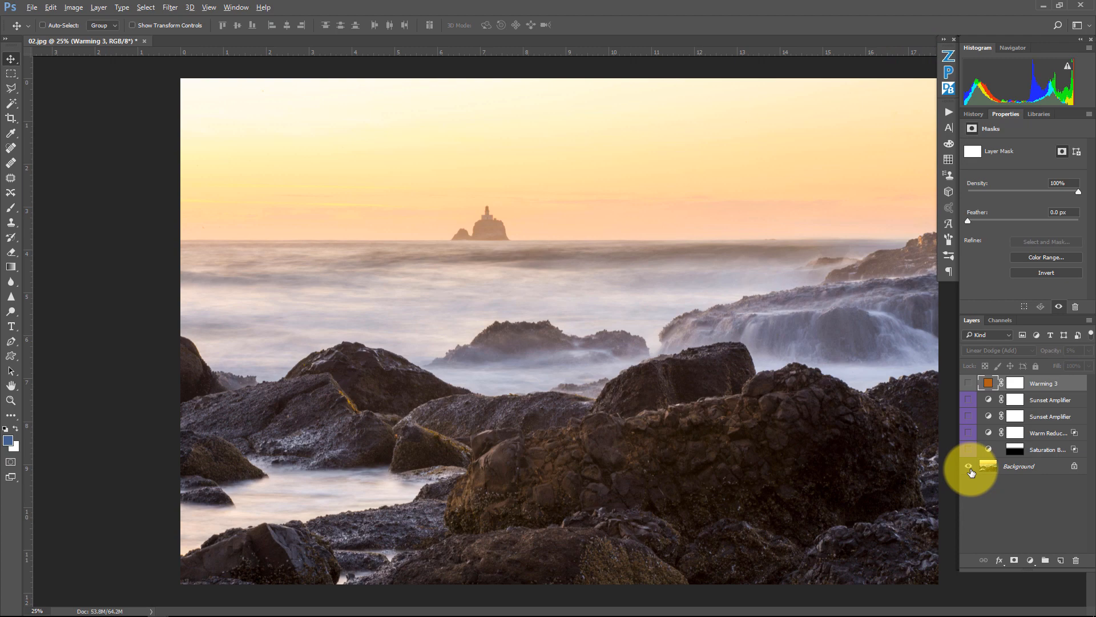
alt+click(969, 467)
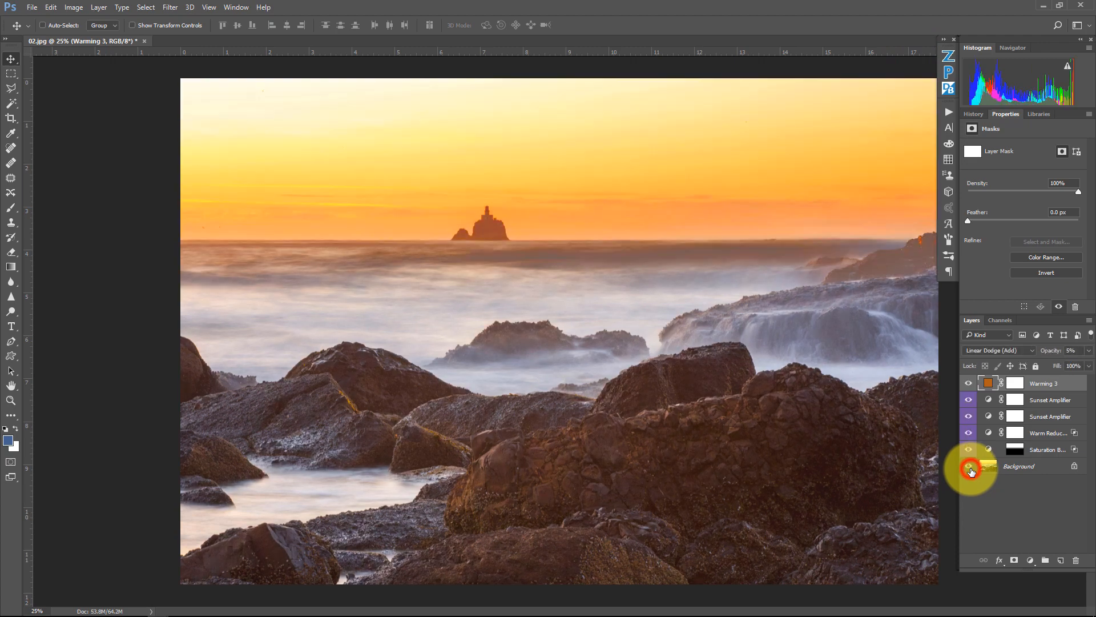
alt+click(970, 467)
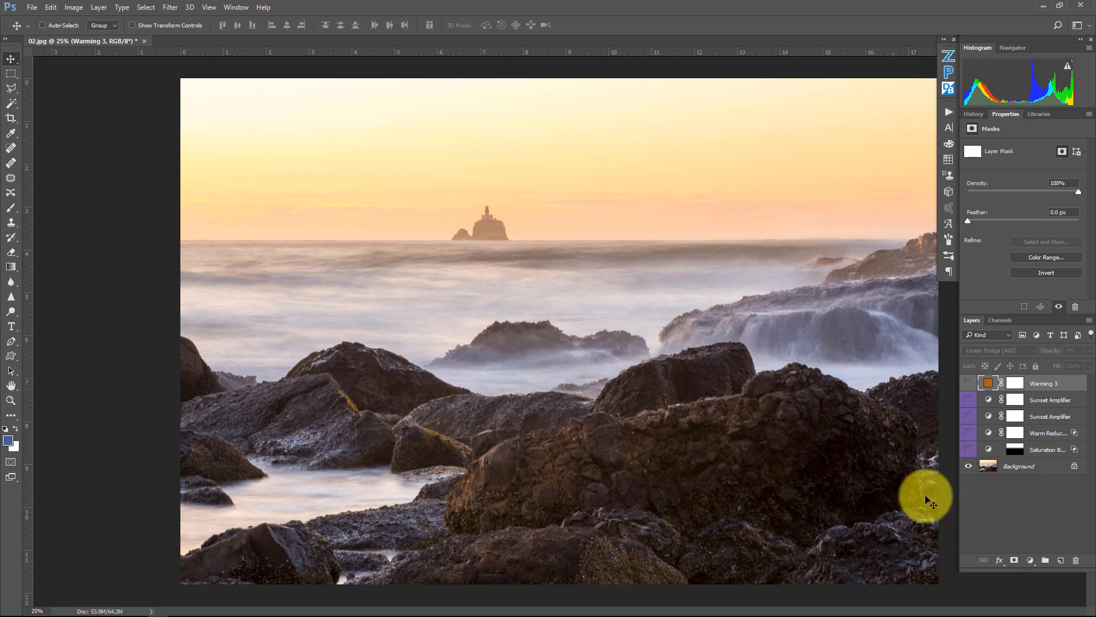
alt+click(968, 466)
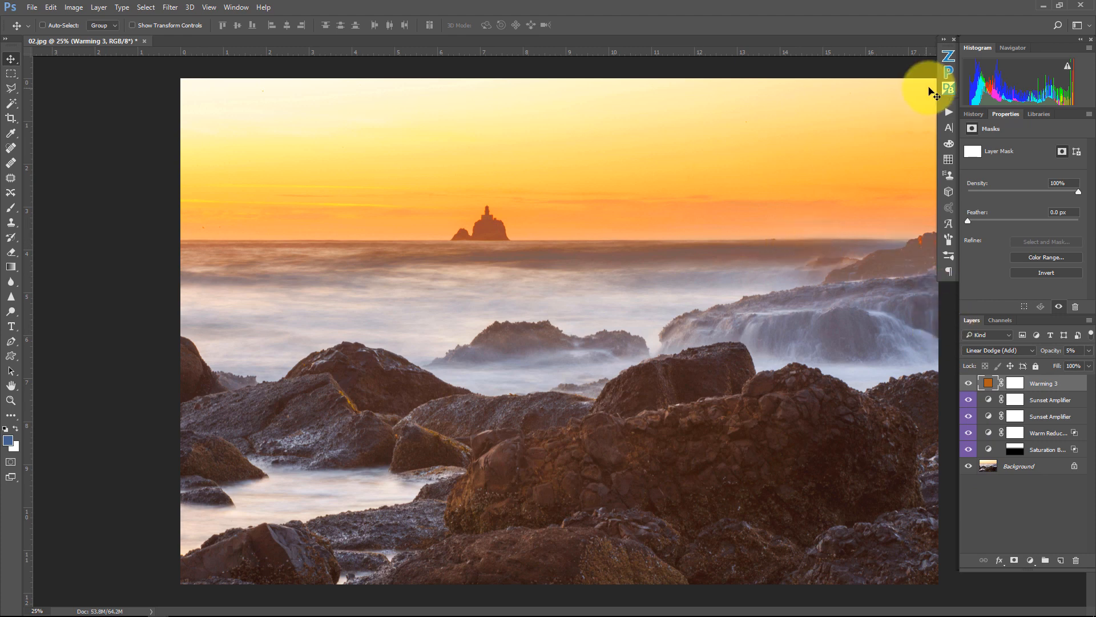
Step: Apply the Warm Glow effect to the seascape with a Gaussian Blur radius of 36 pixels
click(948, 73)
click(836, 139)
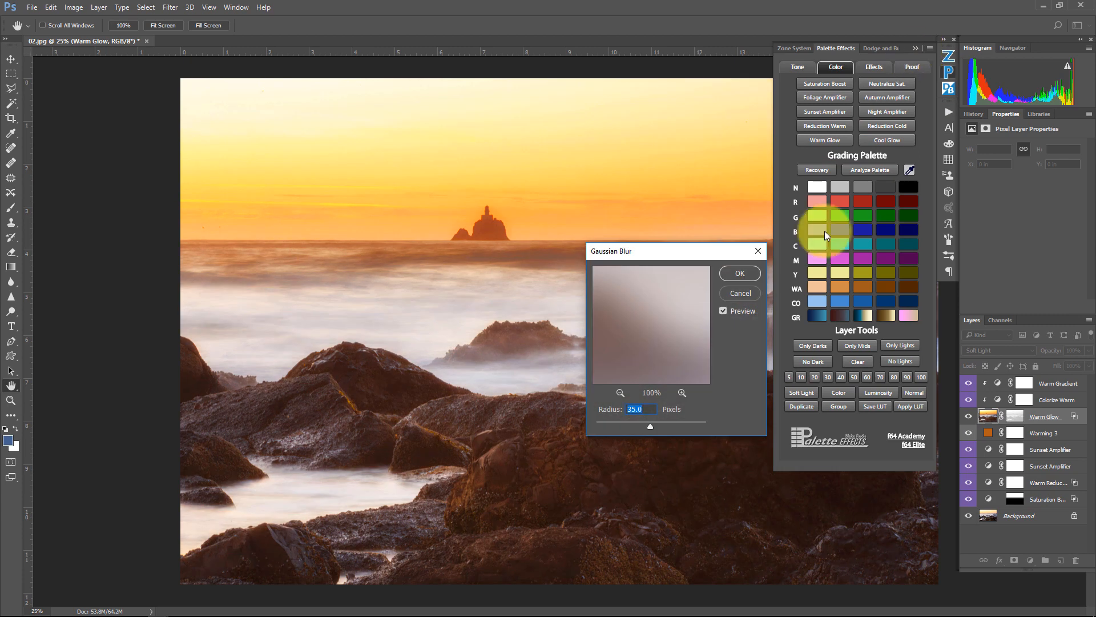
mouse_move(650, 424)
mouse_down()
mouse_move(632, 428)
mouse_move(651, 428)
mouse_up()
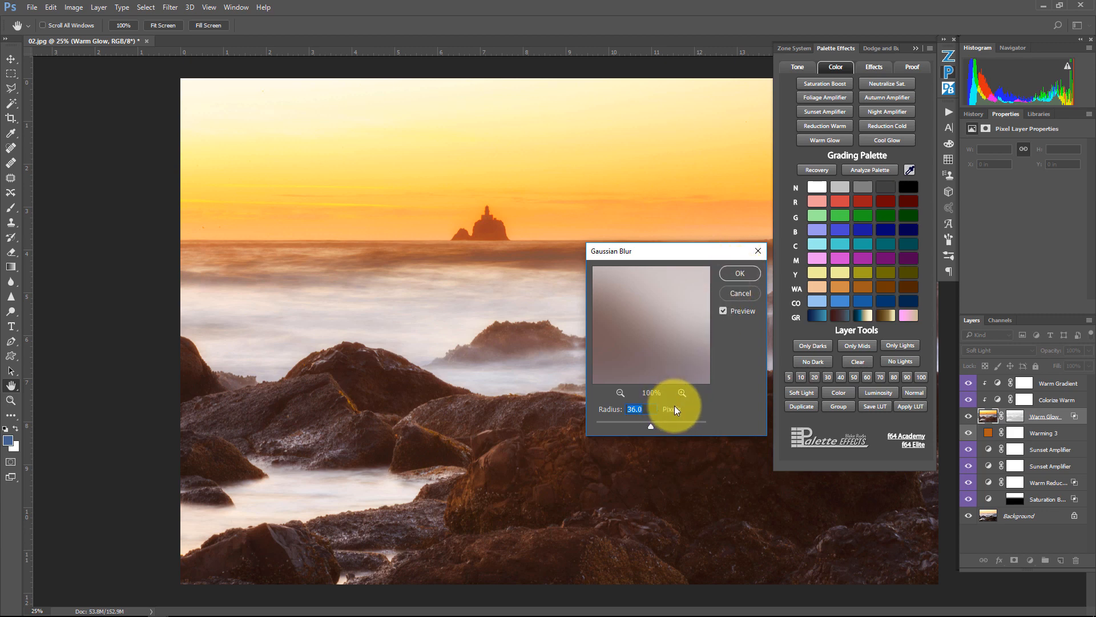
click(740, 273)
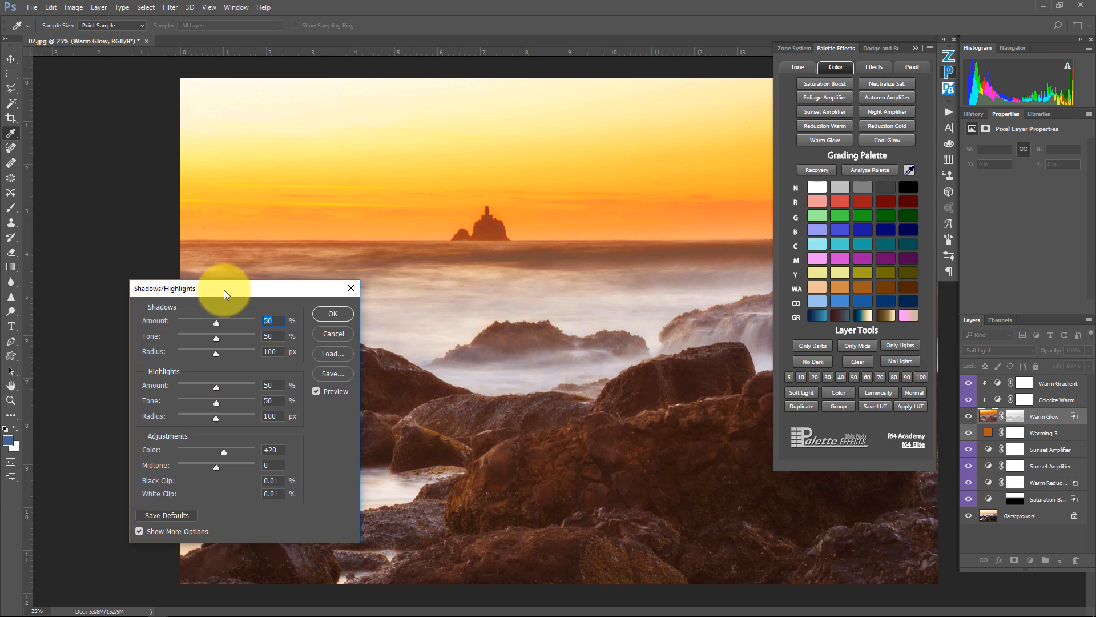
Step: Set the glow's Shadows/Highlights to shadow tone 70%, highlight tone 47% and midtone +36, and accept them
drag(225, 289, 257, 264)
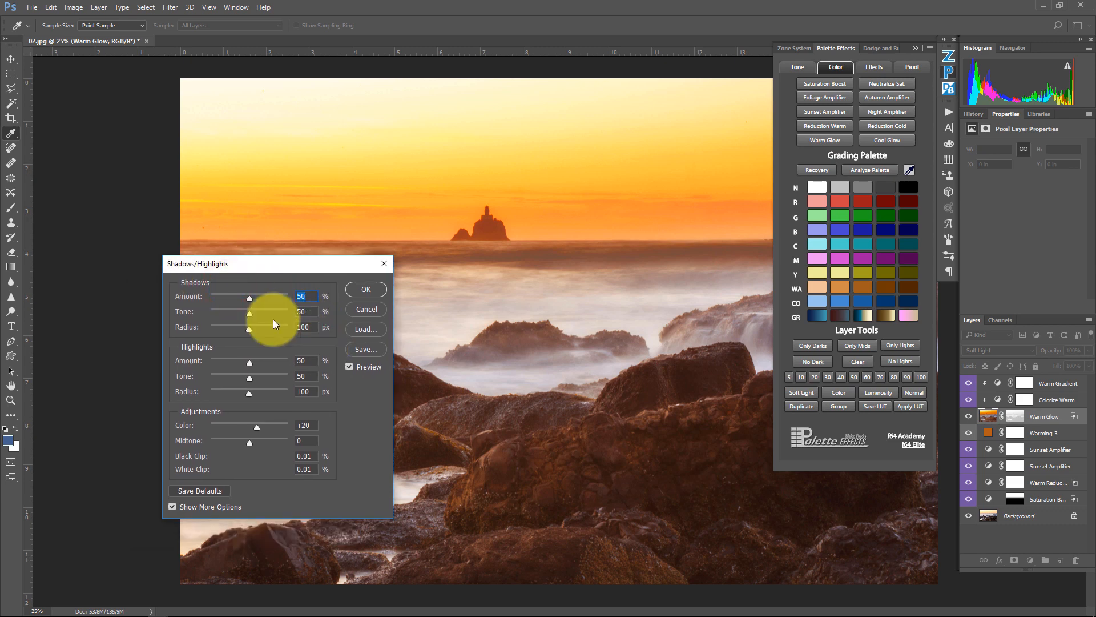
mouse_move(253, 315)
mouse_down()
mouse_move(270, 314)
mouse_move(225, 322)
mouse_move(274, 323)
mouse_move(197, 314)
mouse_move(274, 314)
mouse_move(263, 314)
mouse_up()
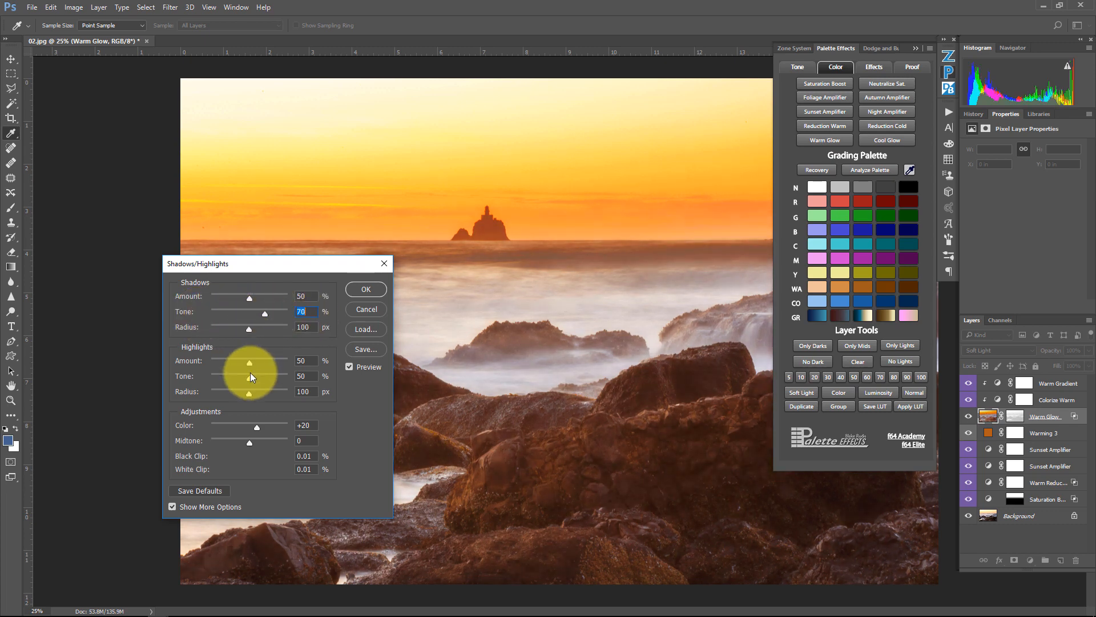
mouse_move(250, 372)
mouse_down()
mouse_move(286, 372)
mouse_move(239, 370)
mouse_move(266, 368)
mouse_move(250, 375)
mouse_up()
drag(251, 442, 264, 442)
click(361, 288)
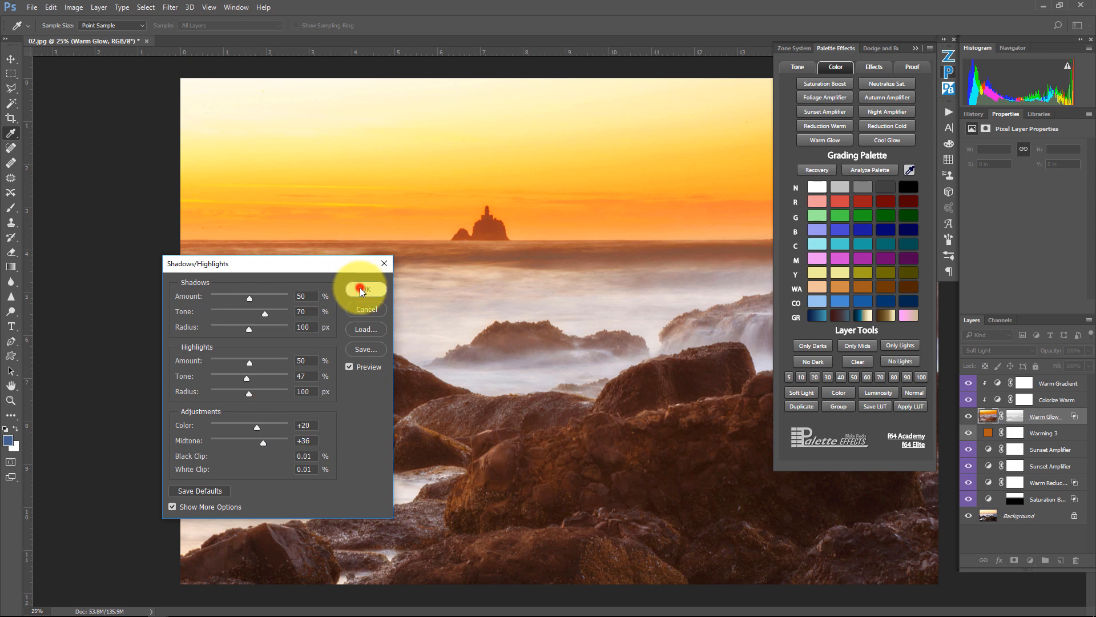
Step: Widen the Warm Glow layer's Underlying Layer Blend If feathering to about 79 in the shadows and about 175 in the highlights
click(916, 49)
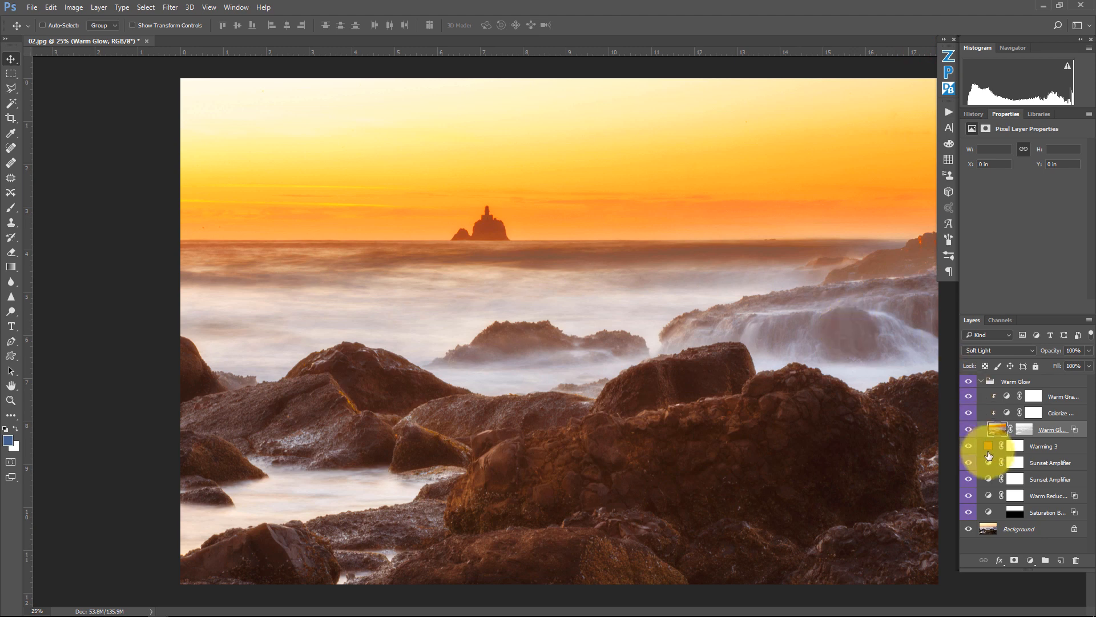
double_click(1052, 428)
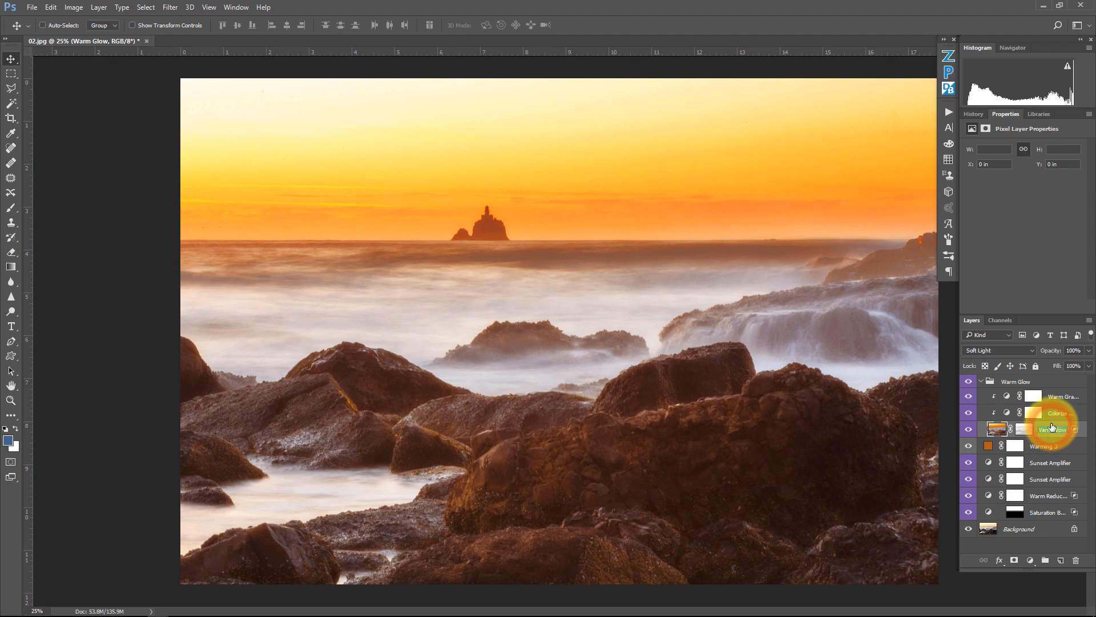
double_click(1069, 435)
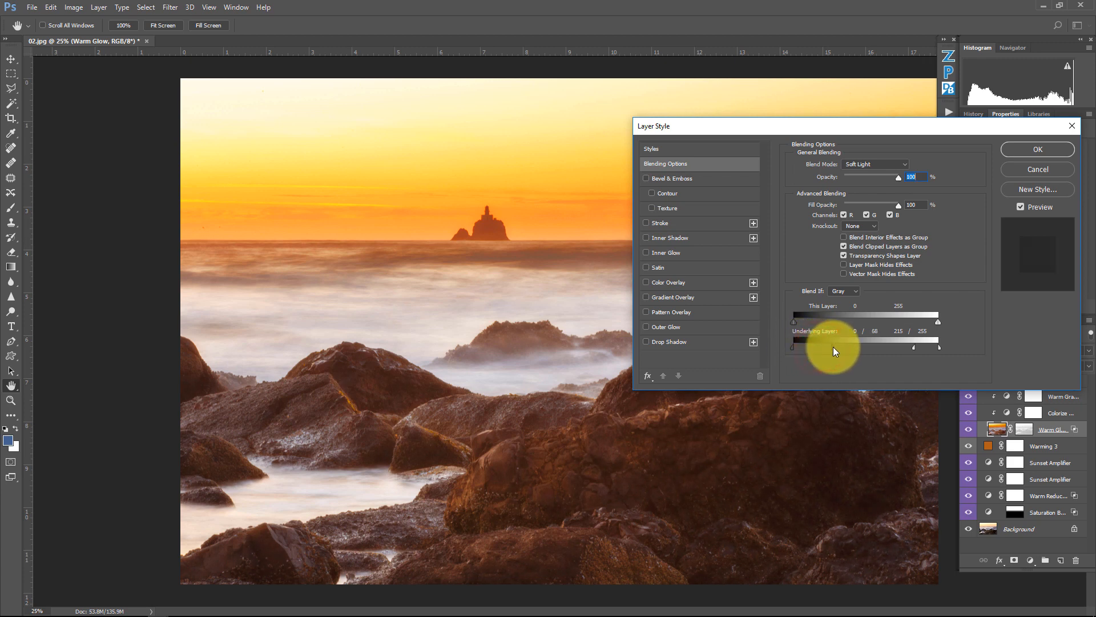
drag(835, 349, 831, 347)
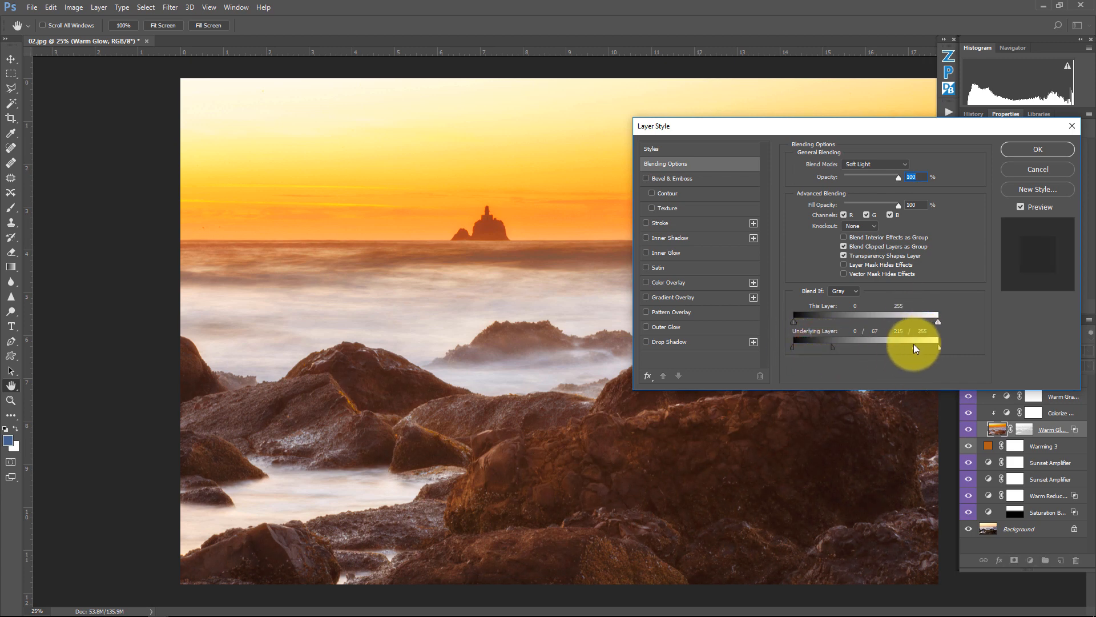
drag(903, 346, 895, 346)
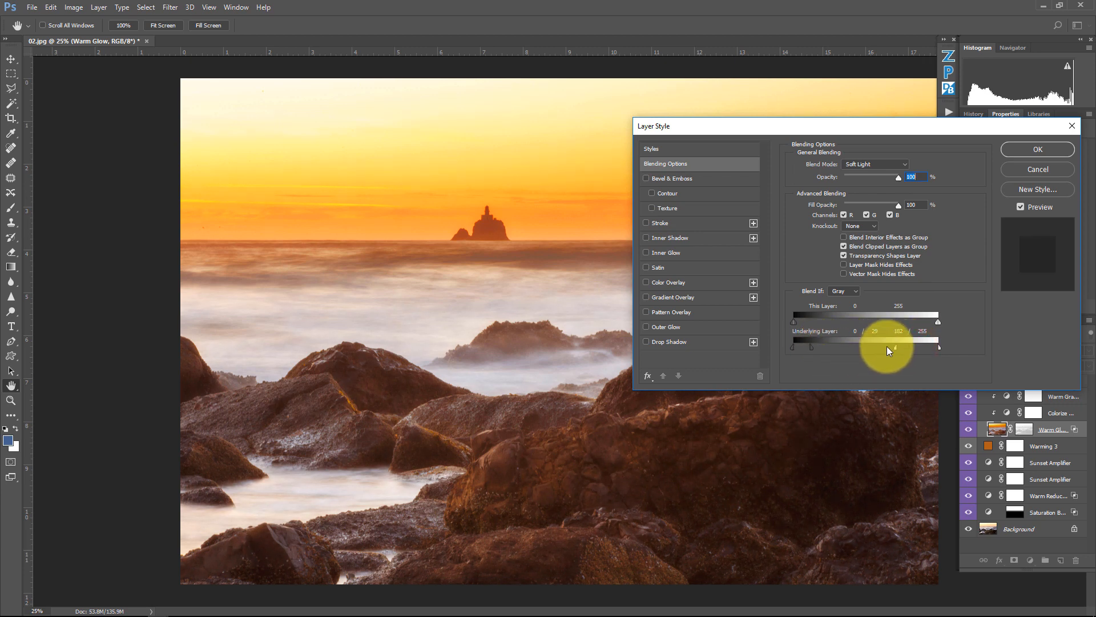
drag(919, 346, 922, 348)
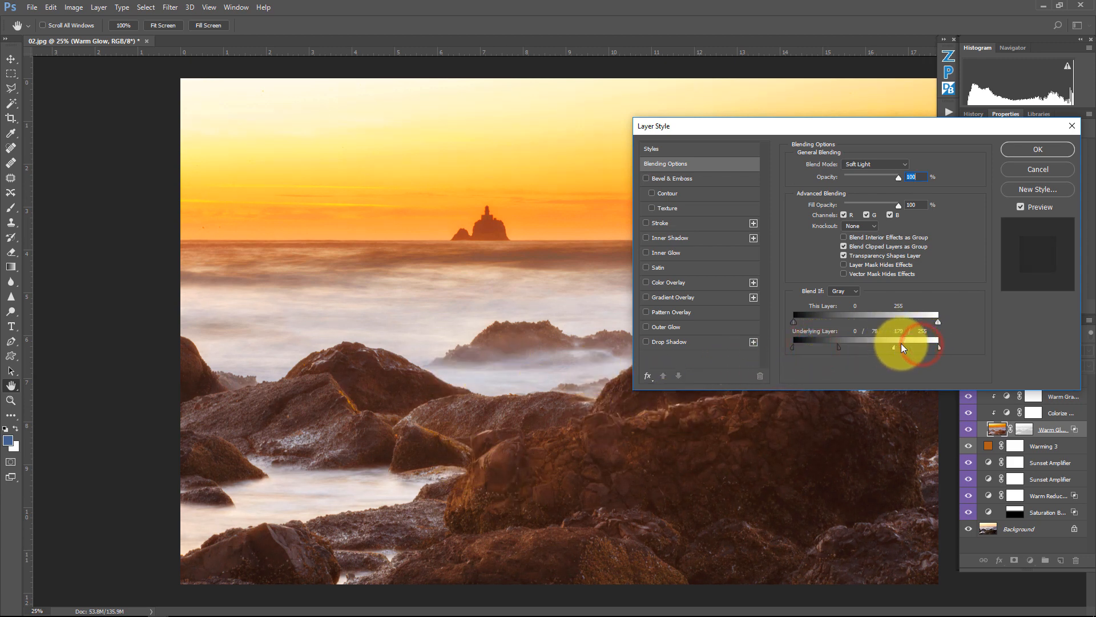
click(1033, 148)
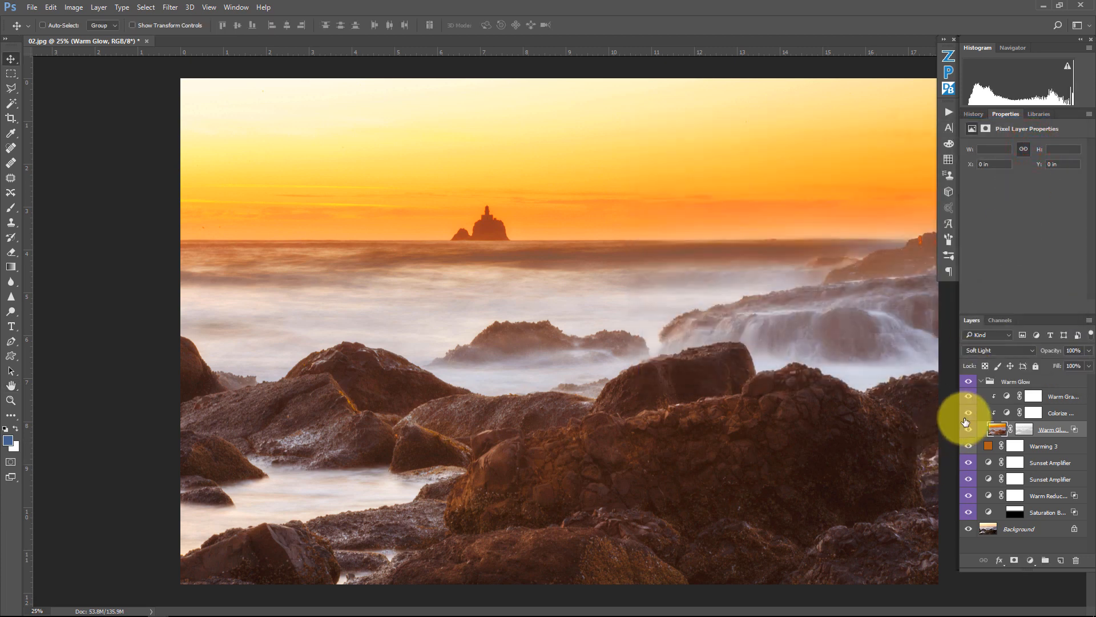
Step: Collapse the Warm Glow group and compare the original seascape with the full stack of effects twice
click(982, 381)
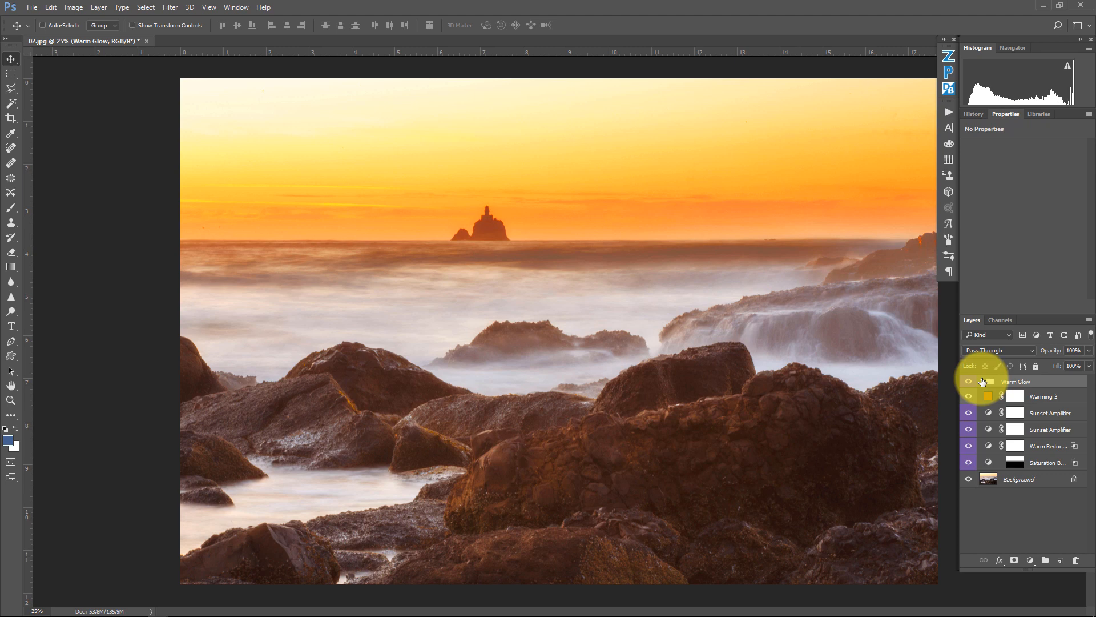
alt+click(969, 480)
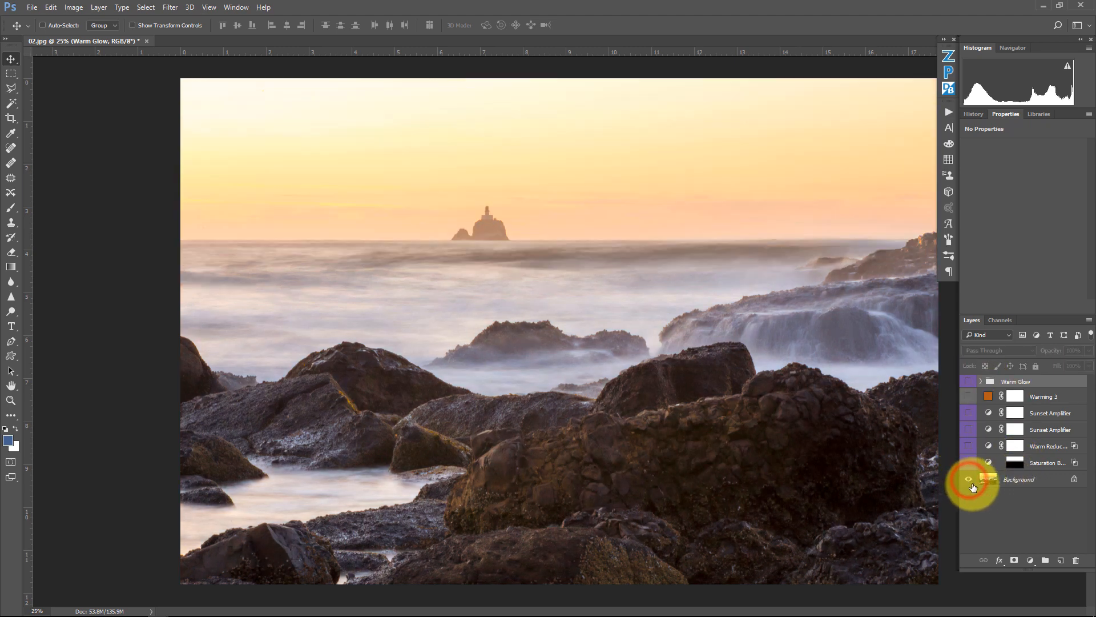
alt+click(970, 481)
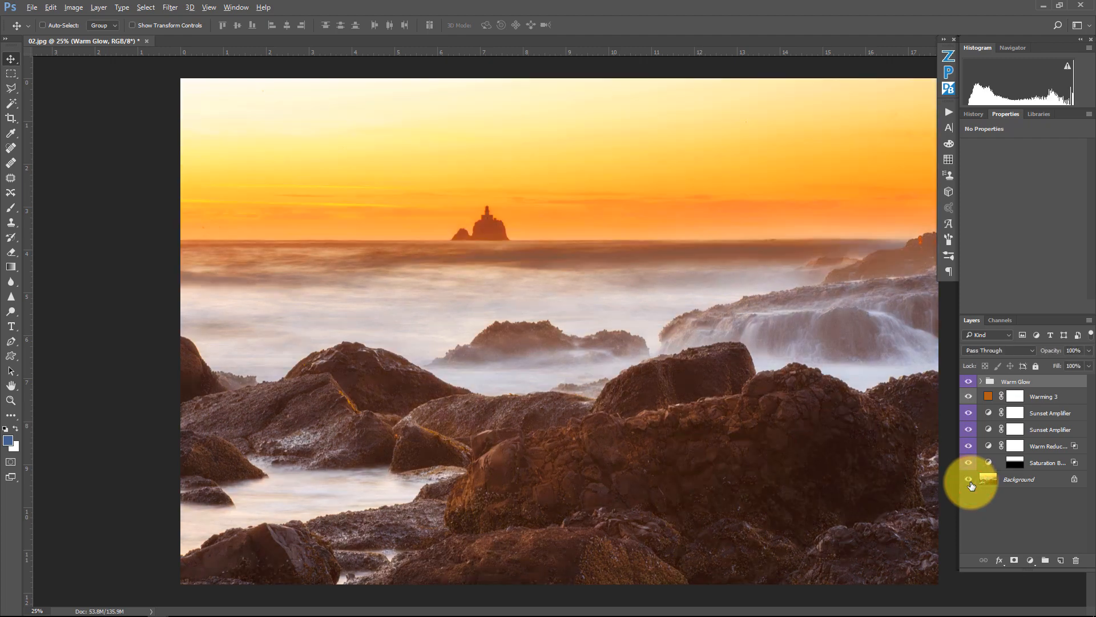
alt+click(971, 484)
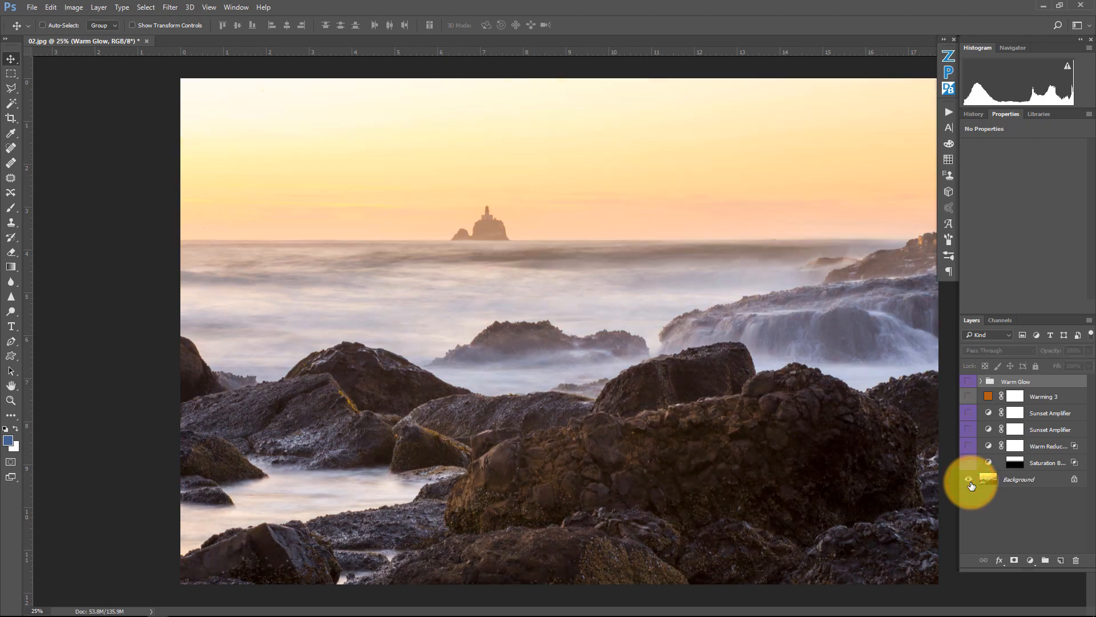
alt+click(970, 484)
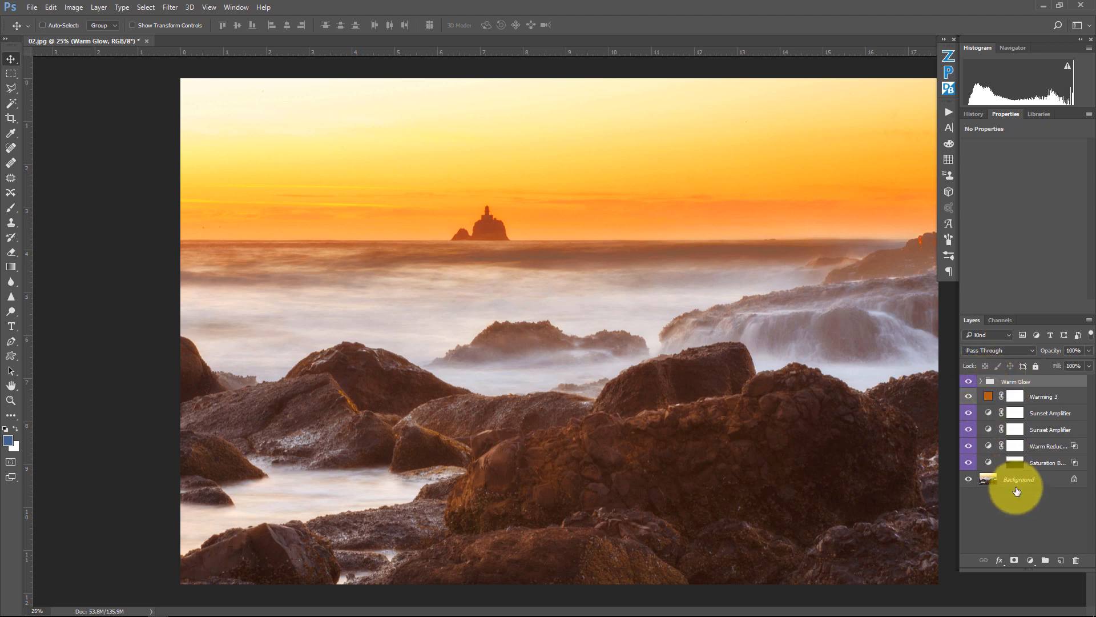
Step: Duplicate the warm-graded seascape into a separate document with Palette Effects and minimize the copy
click(947, 71)
click(804, 405)
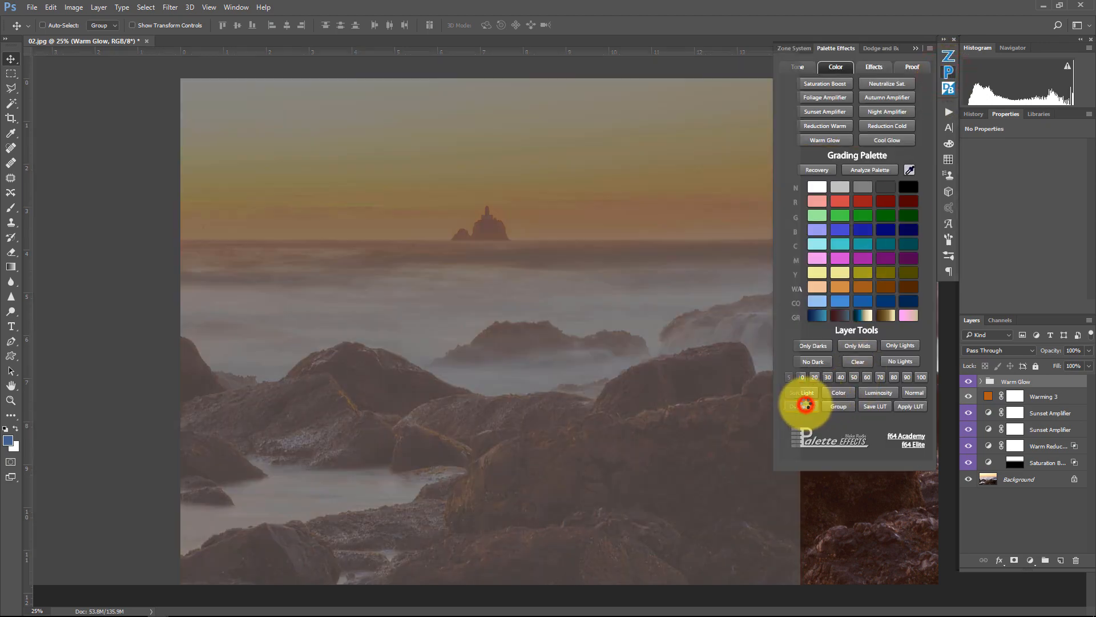
click(751, 54)
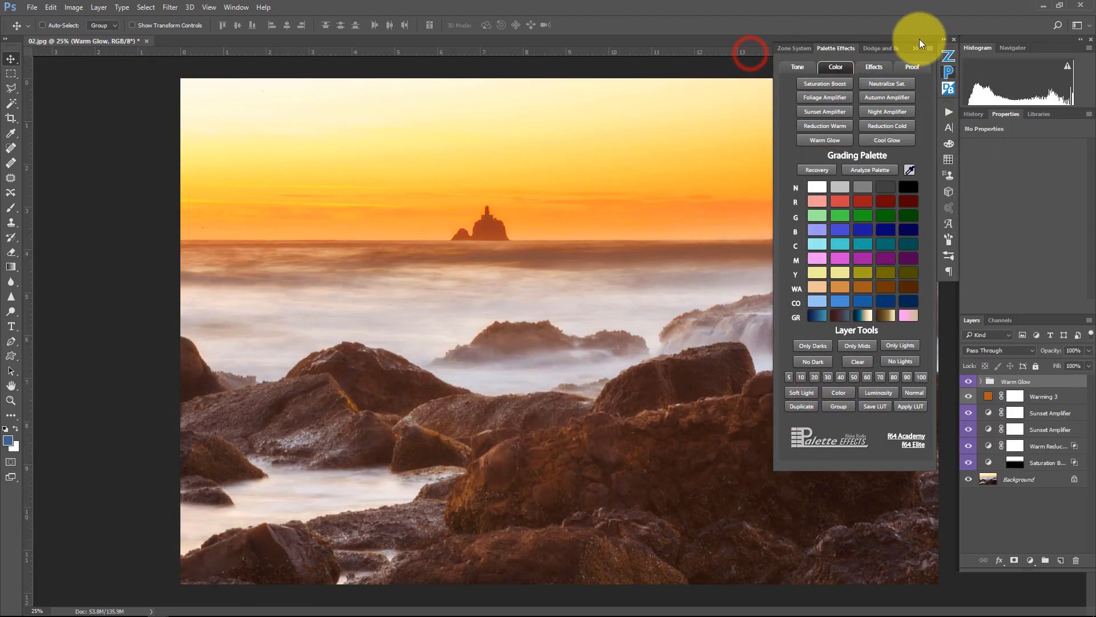
click(916, 48)
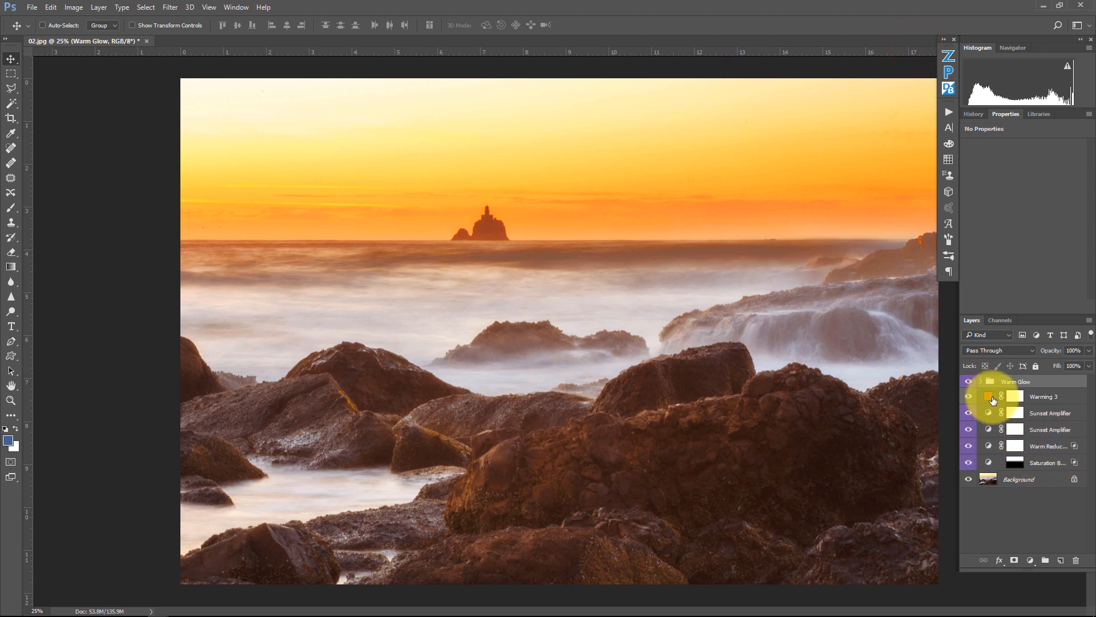
Step: Expand the Warm Glow group and change the Warm Gradient layer's gradient map to the dark-blue-to-cyan ZSE preset
click(981, 381)
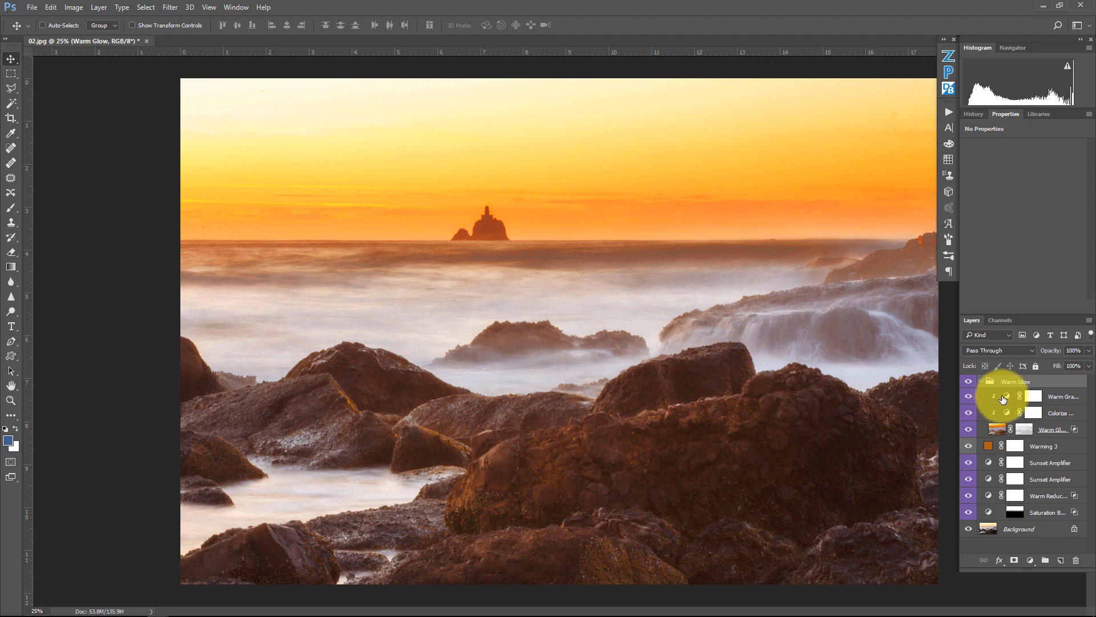
click(1004, 400)
click(1022, 147)
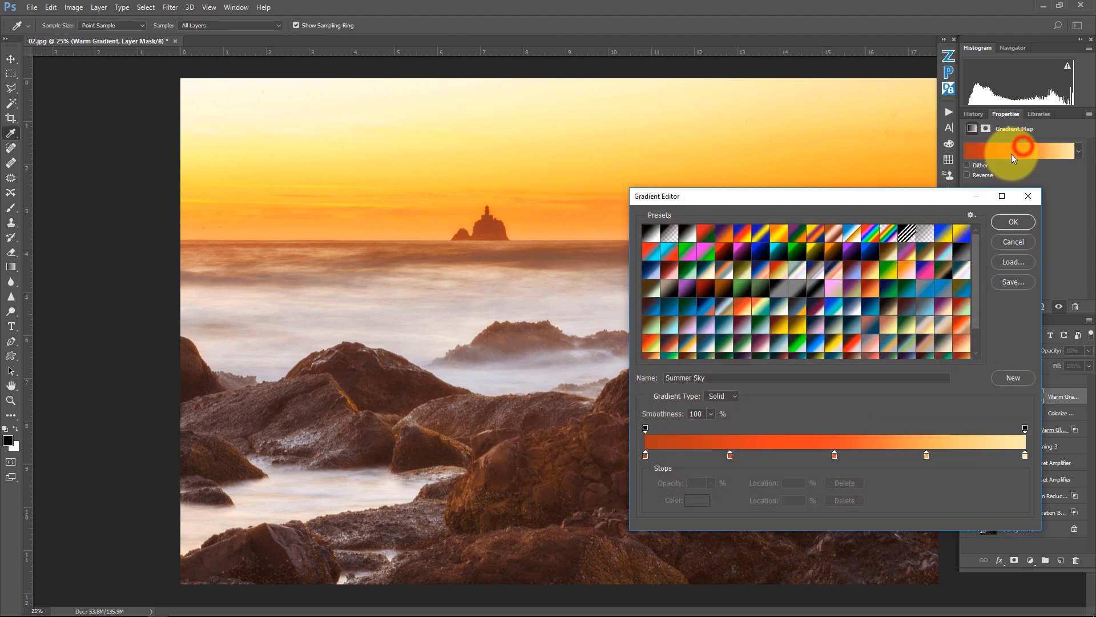
click(865, 303)
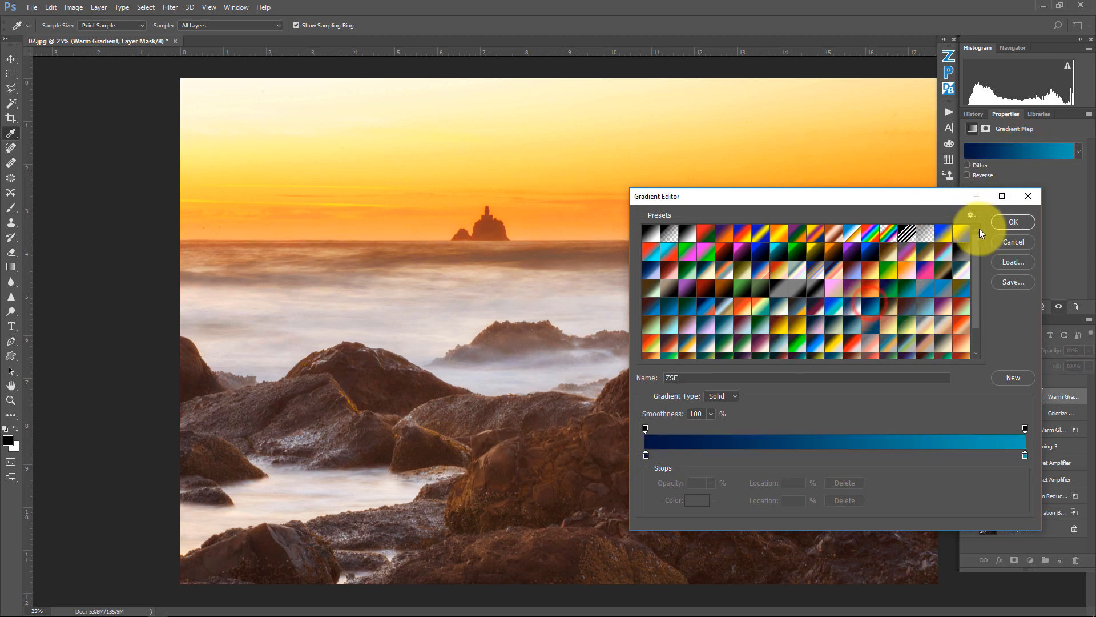
click(1007, 221)
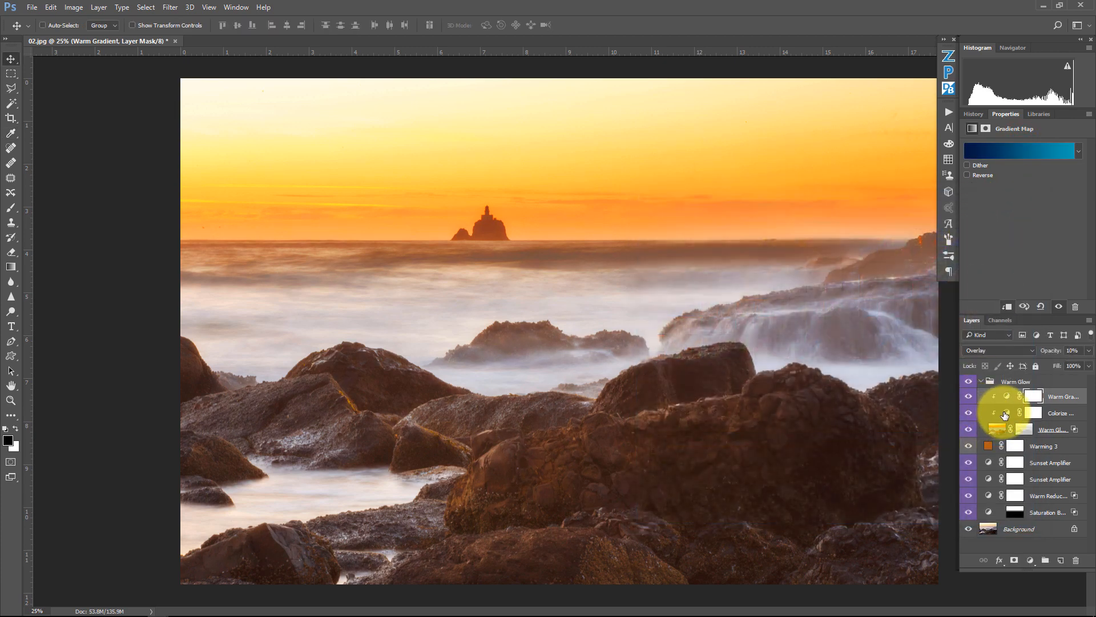
Step: Shift the Colorize Warm layer's hue to blue, about 228, and change the Warming 3 fill color to blue 1b1ea1
click(1006, 413)
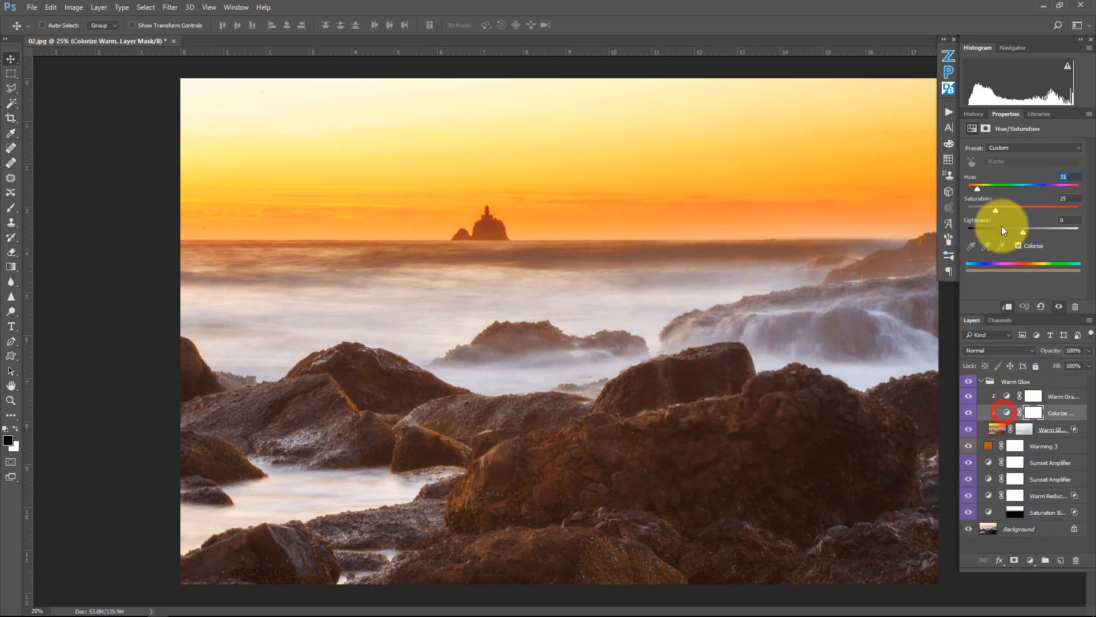
click(1038, 187)
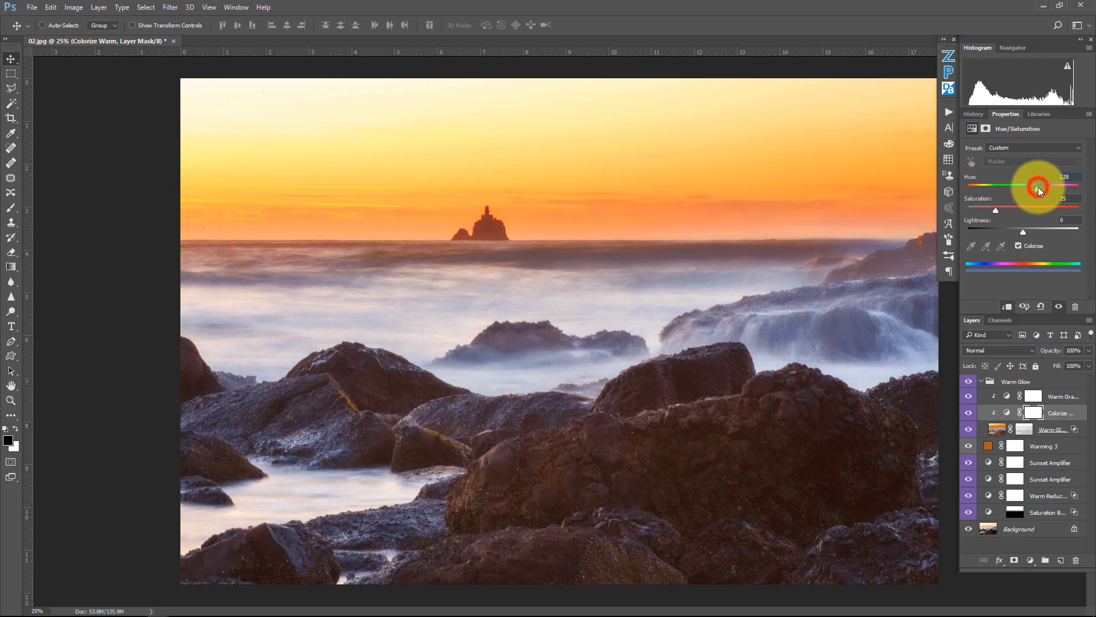
double_click(988, 446)
click(907, 263)
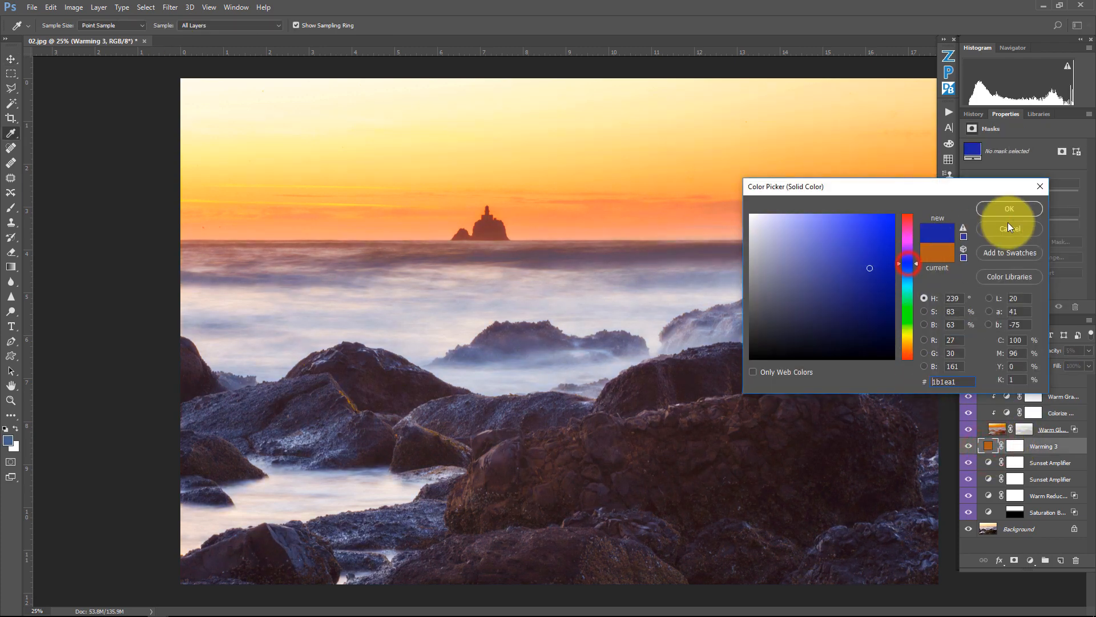
click(1010, 210)
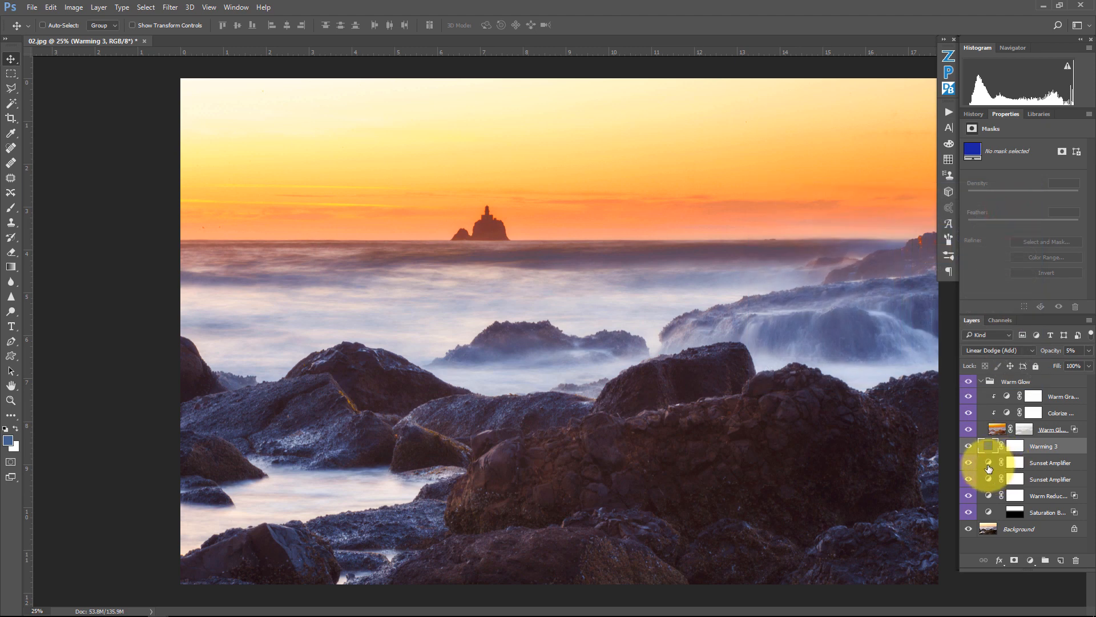
Step: Delete both Sunset Amplifier layers from the seascape's layer stack
click(989, 469)
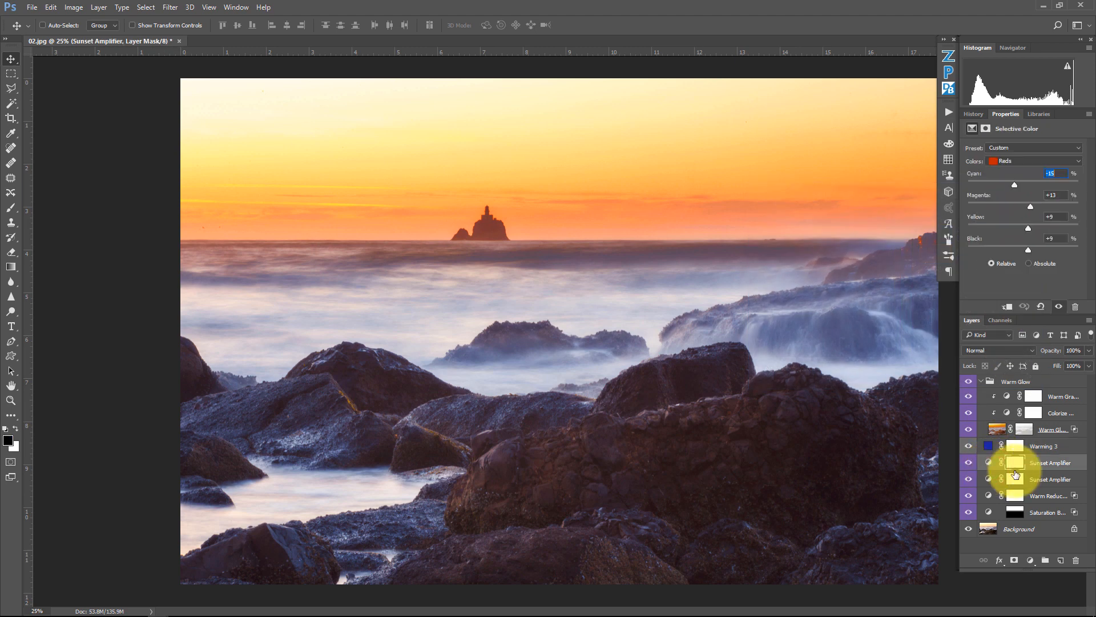
shift+click(1045, 479)
key(Delete)
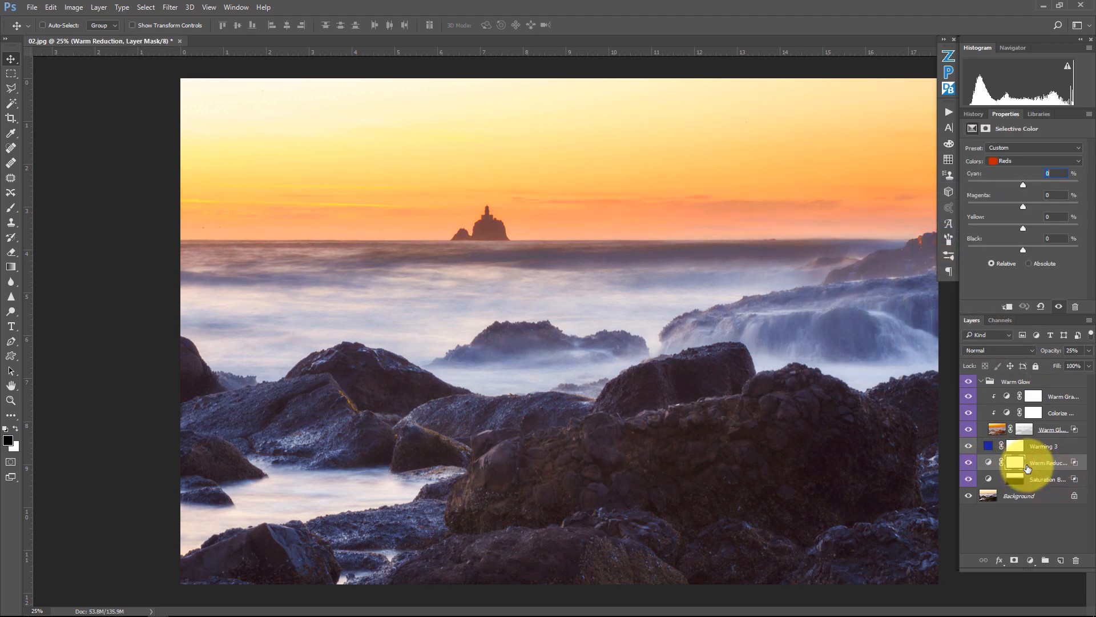
Step: In the Warm Reduction layer's Selective Color settings, set the Black amount for Blacks to +36%
click(1019, 462)
click(1027, 163)
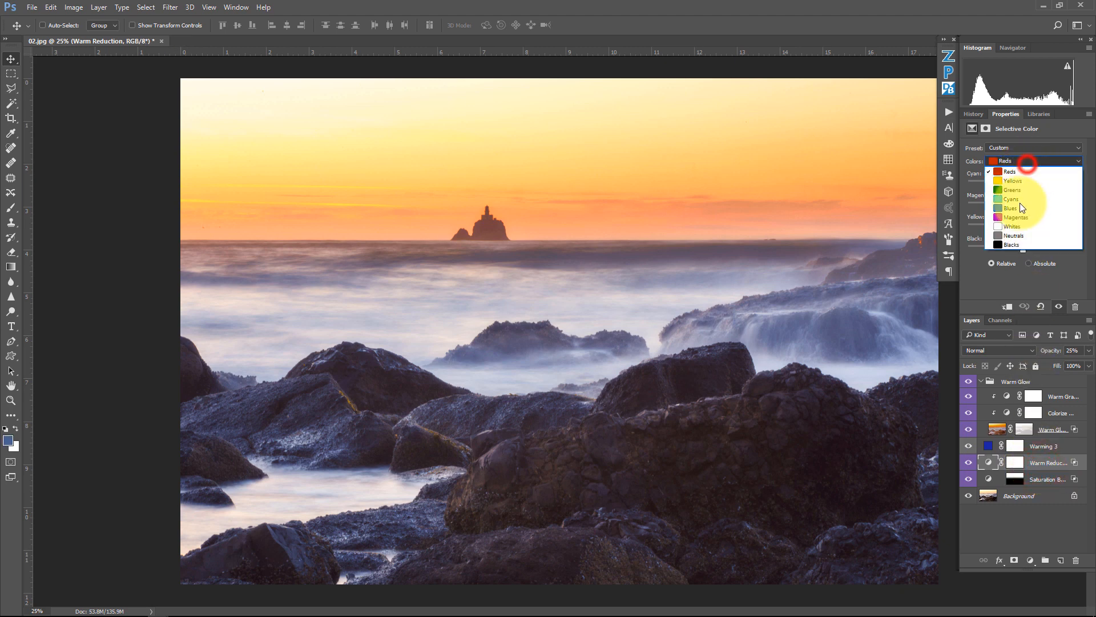
click(1015, 245)
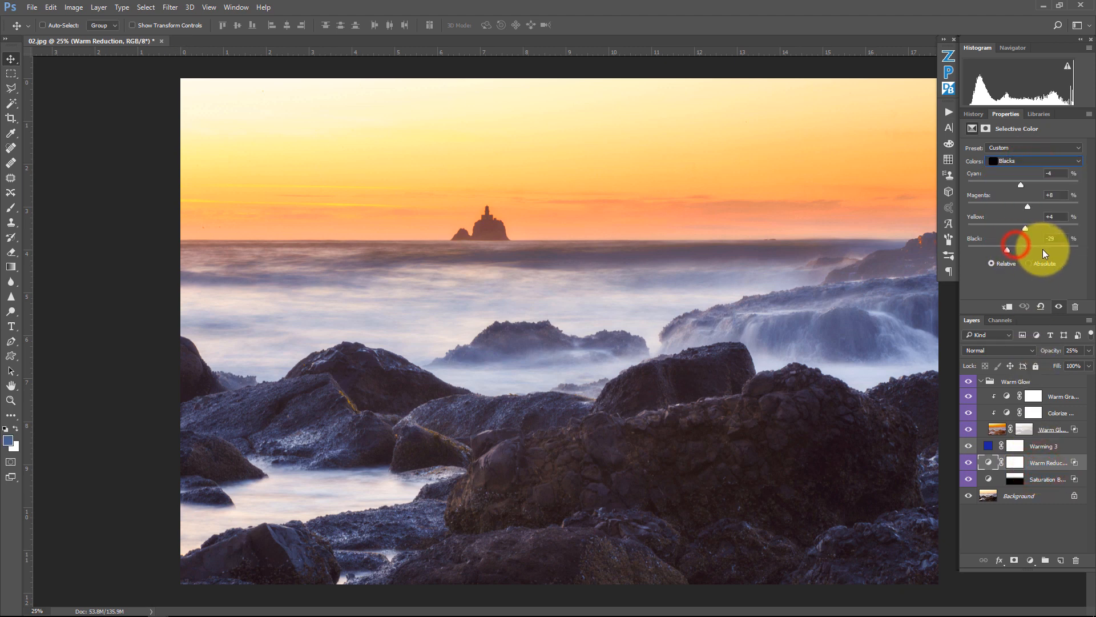
click(1043, 248)
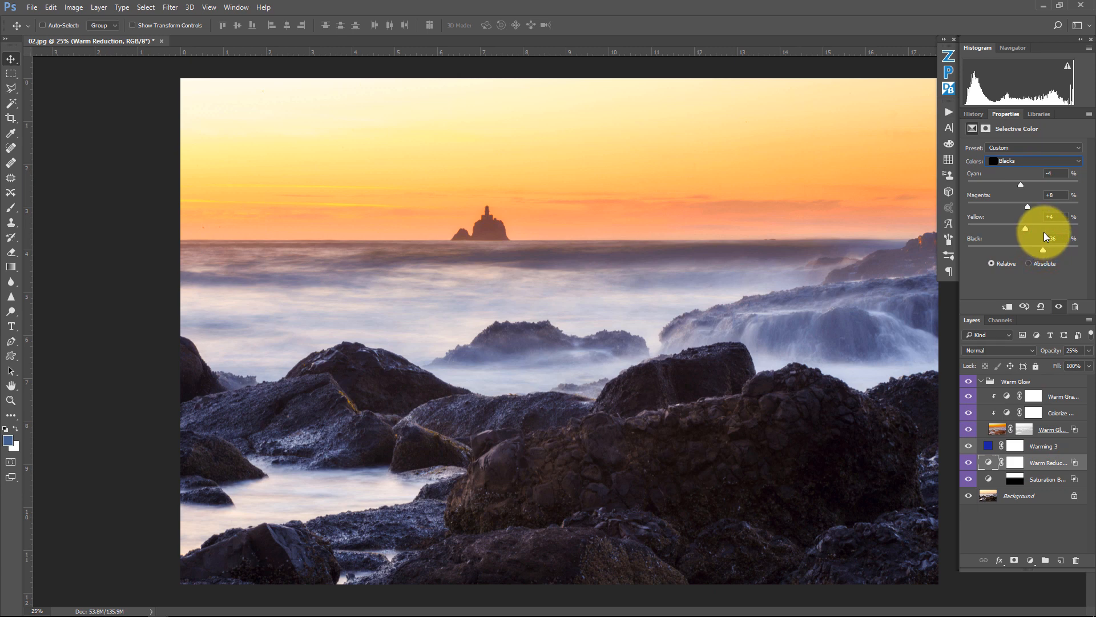
Step: Bring up the duplicated warm version beside the cool version of the seascape to compare them, and minimize it again
mouse_move(74, 608)
mouse_move(160, 609)
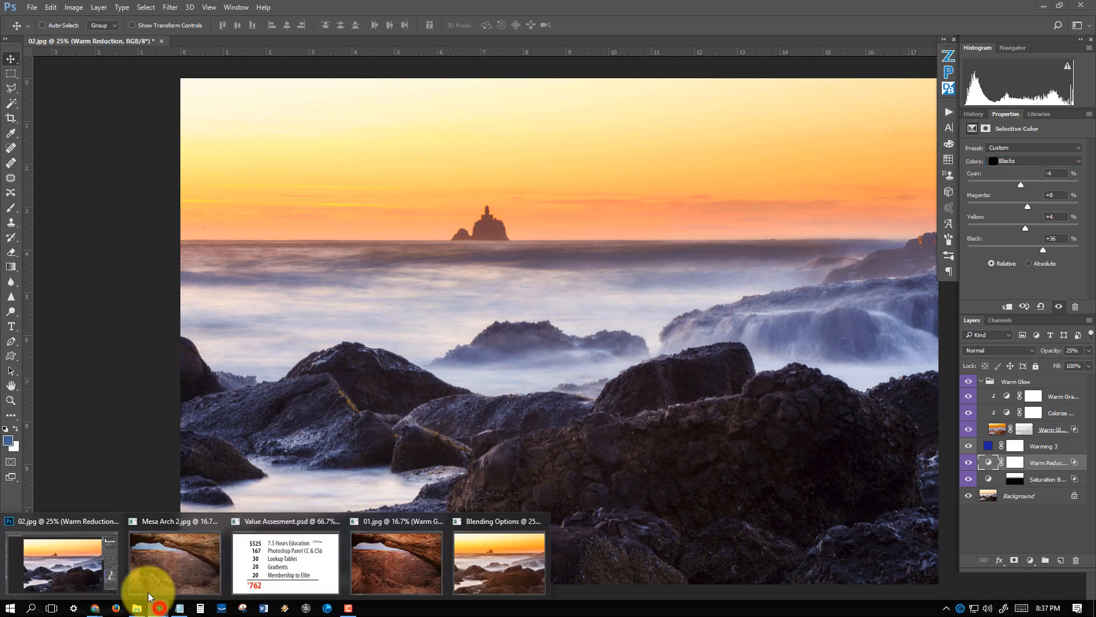
click(486, 519)
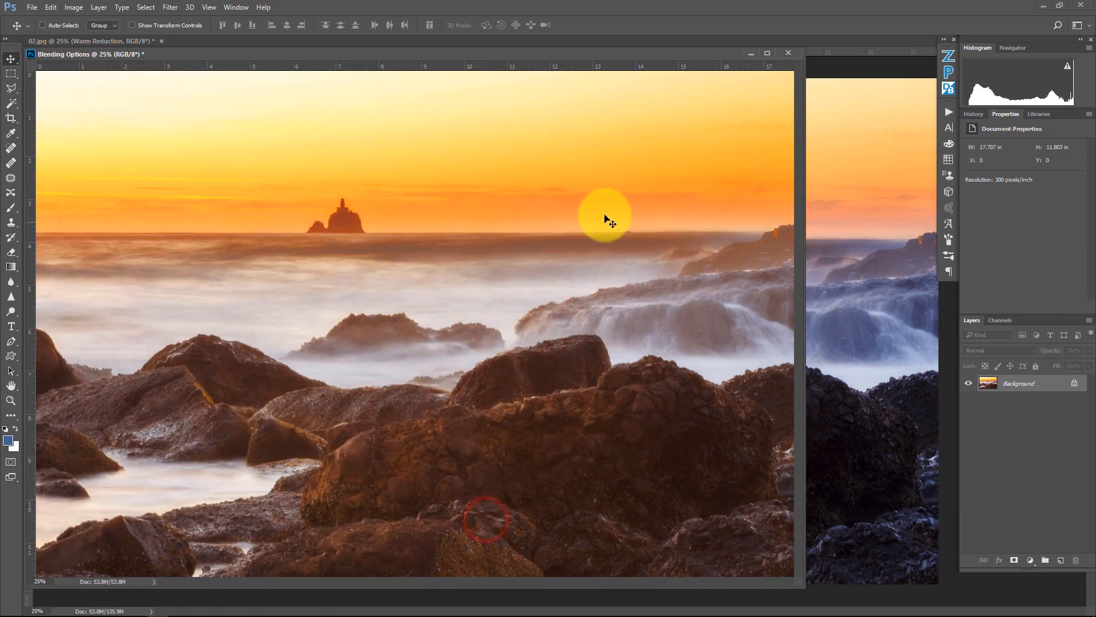
drag(551, 57, 567, 58)
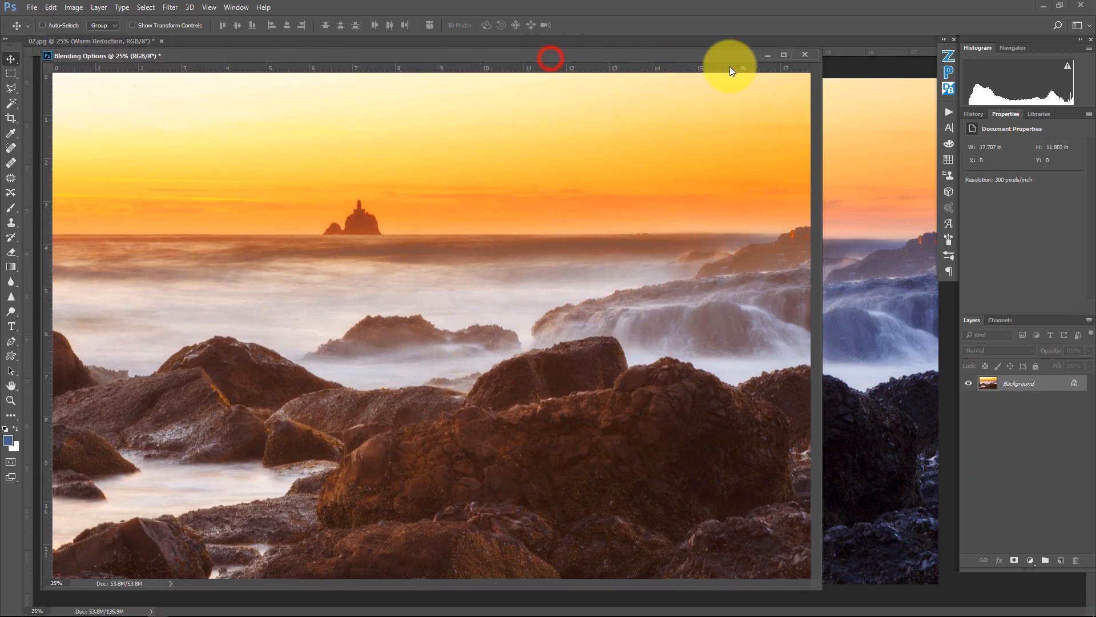
click(767, 55)
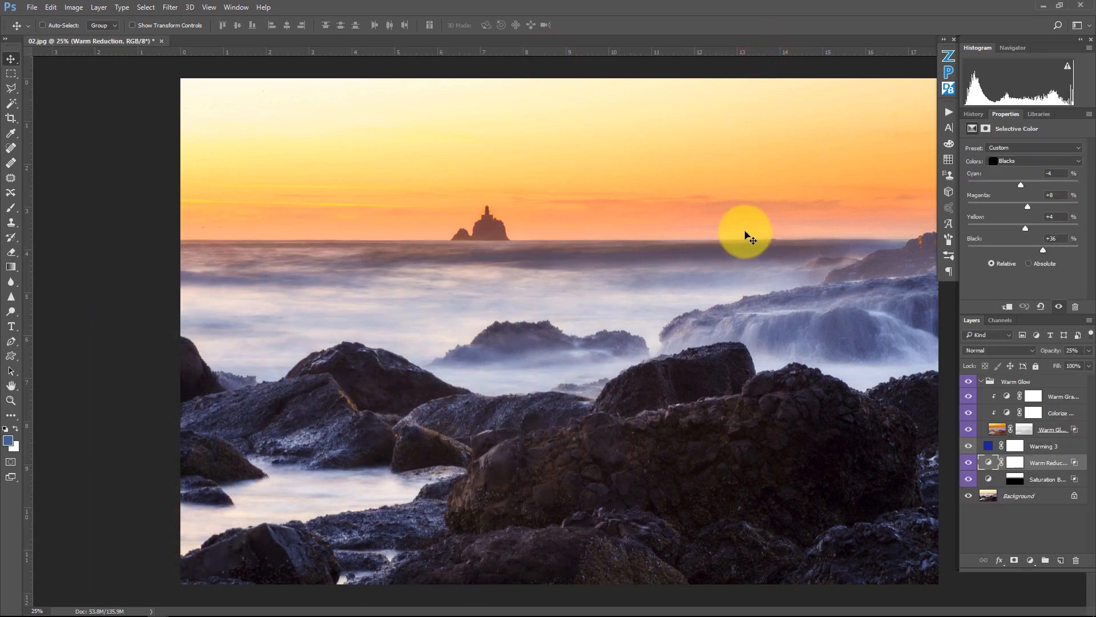
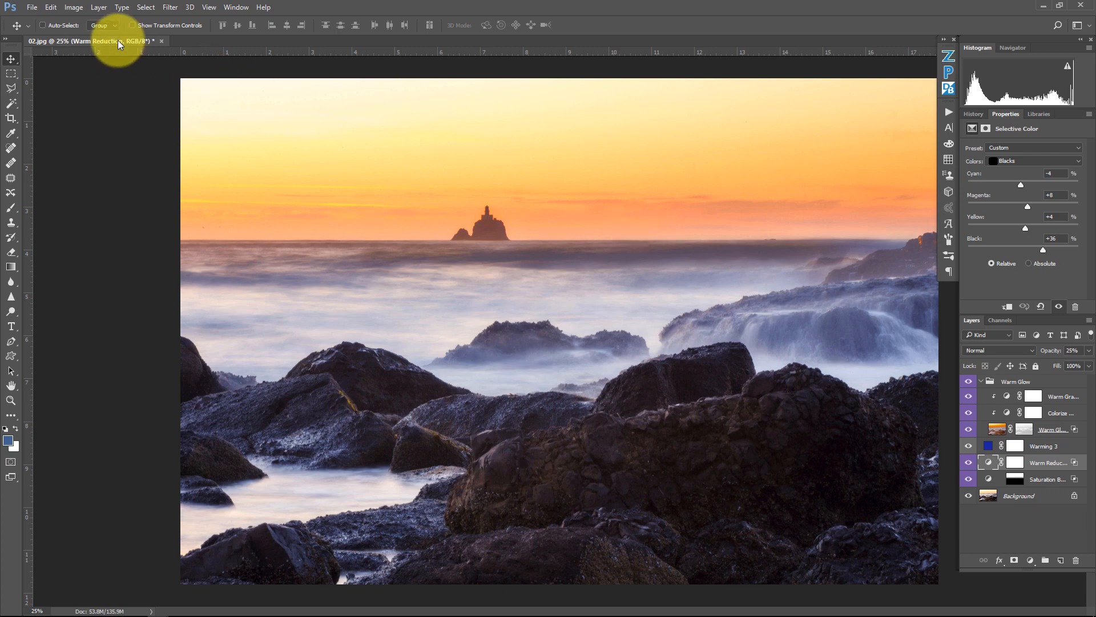
Step: Float and minimize the 02.jpg document, and reposition the 03.jpg window in the workspace
drag(122, 40, 147, 57)
click(765, 55)
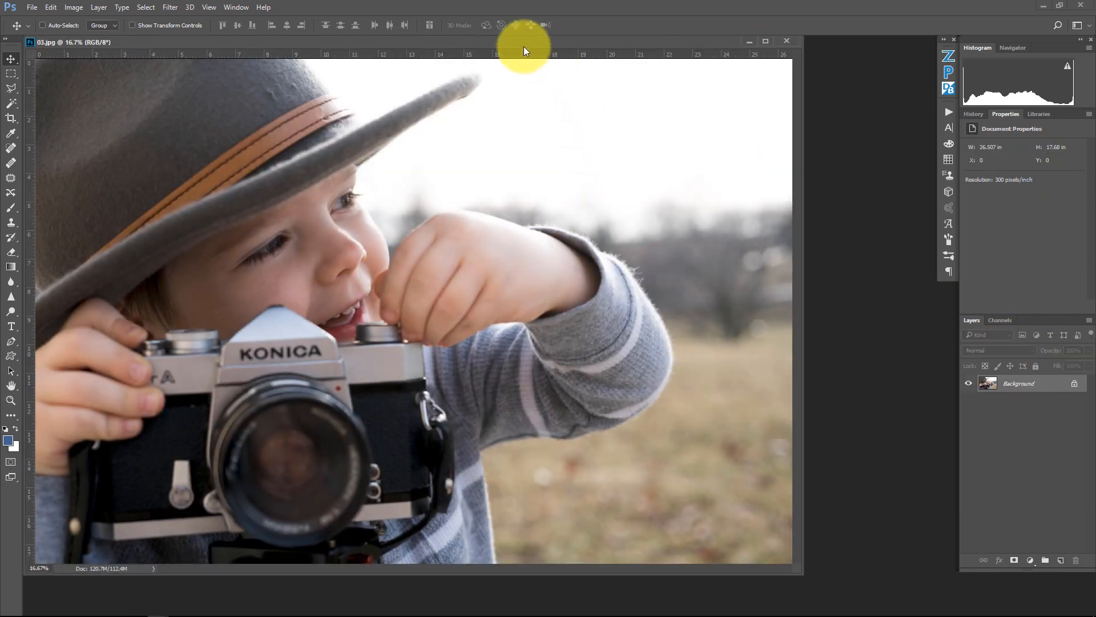
drag(534, 46, 573, 58)
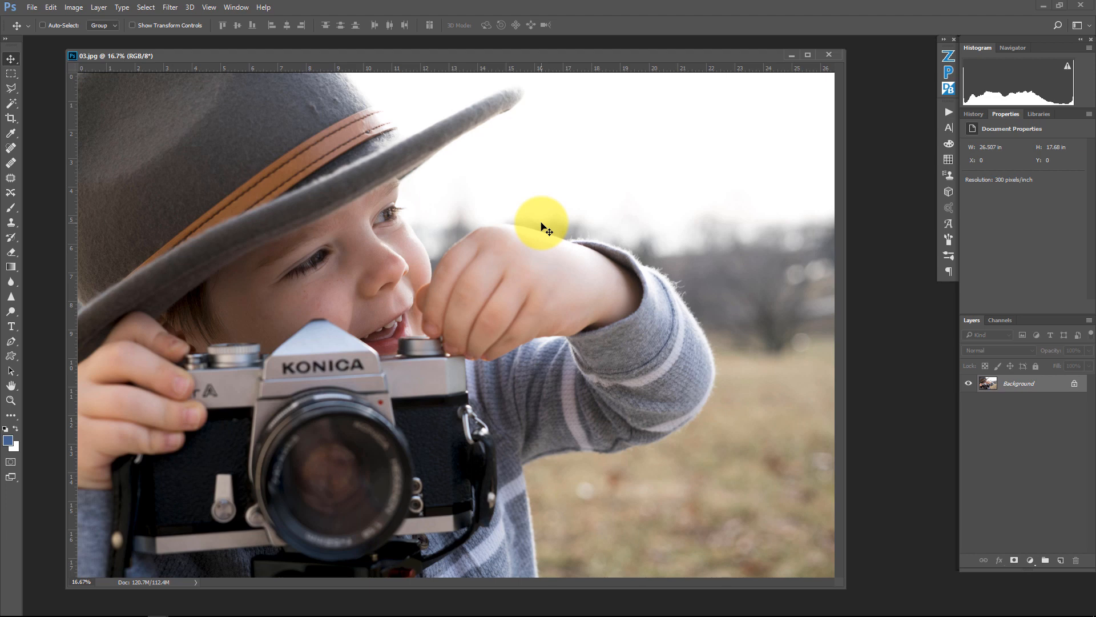
Step: Dock the 03.jpg window in the workspace and bring up the Effects category of the Palette Effects panel
click(948, 68)
drag(732, 51, 715, 40)
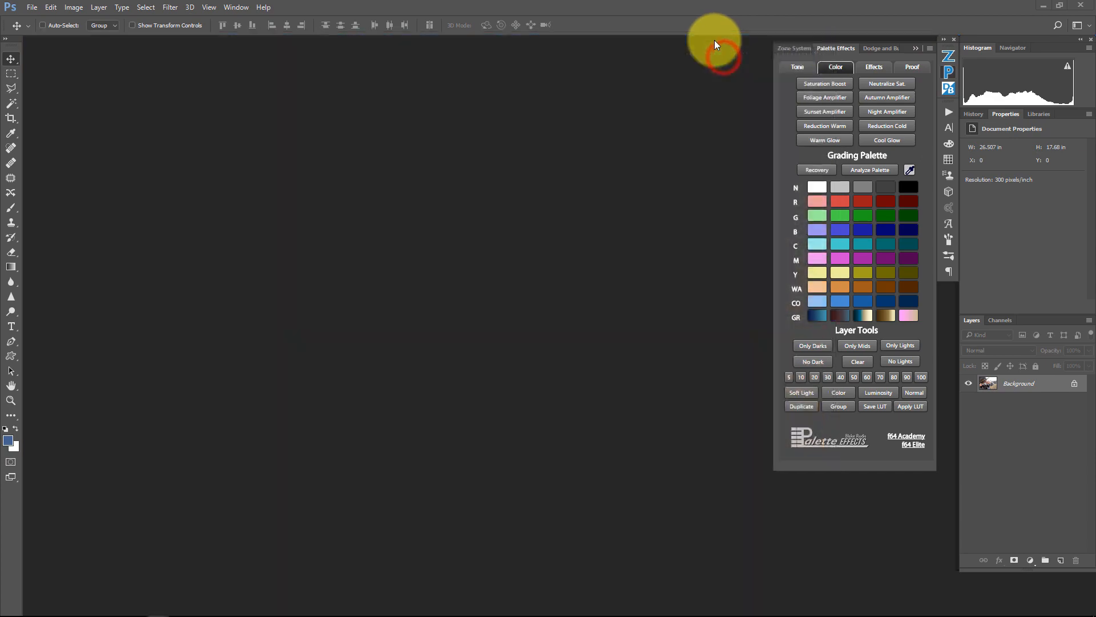
click(870, 67)
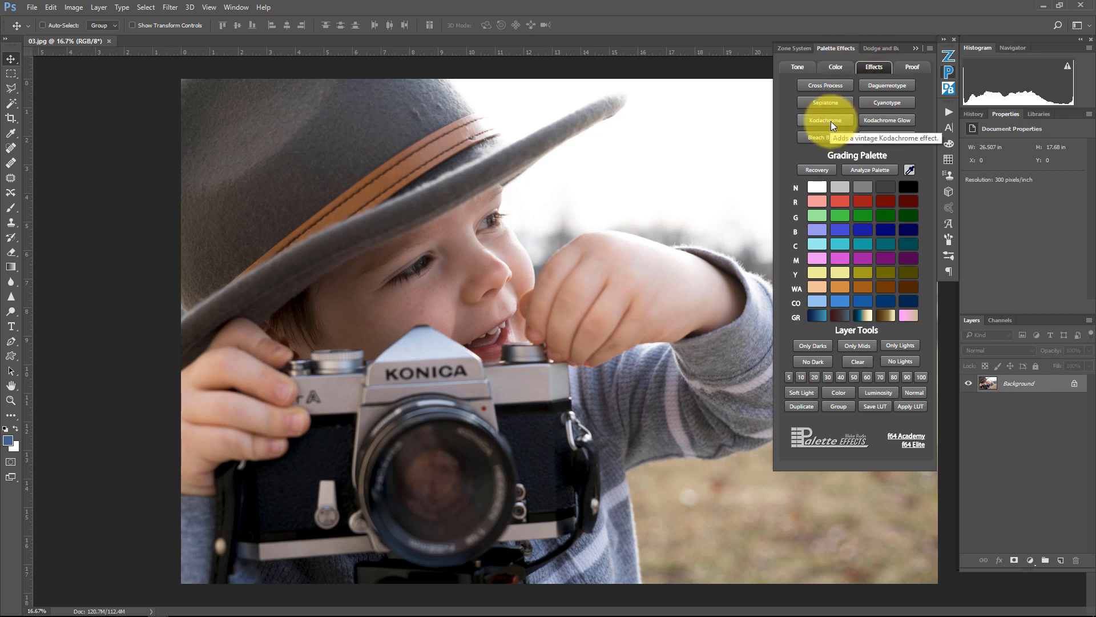
click(835, 67)
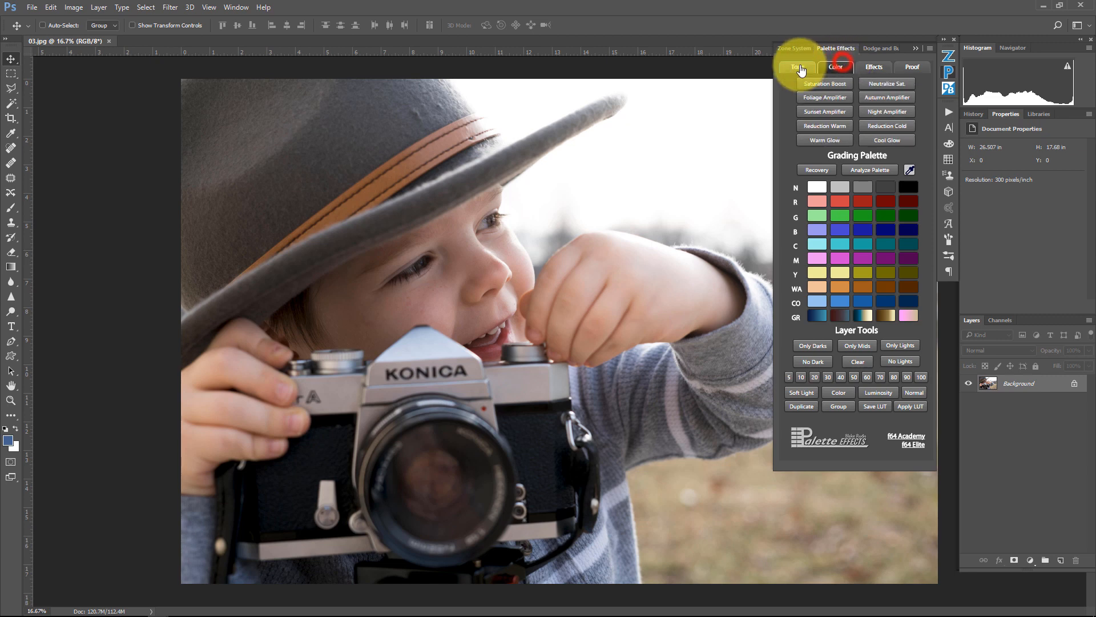
click(798, 67)
click(836, 67)
click(869, 67)
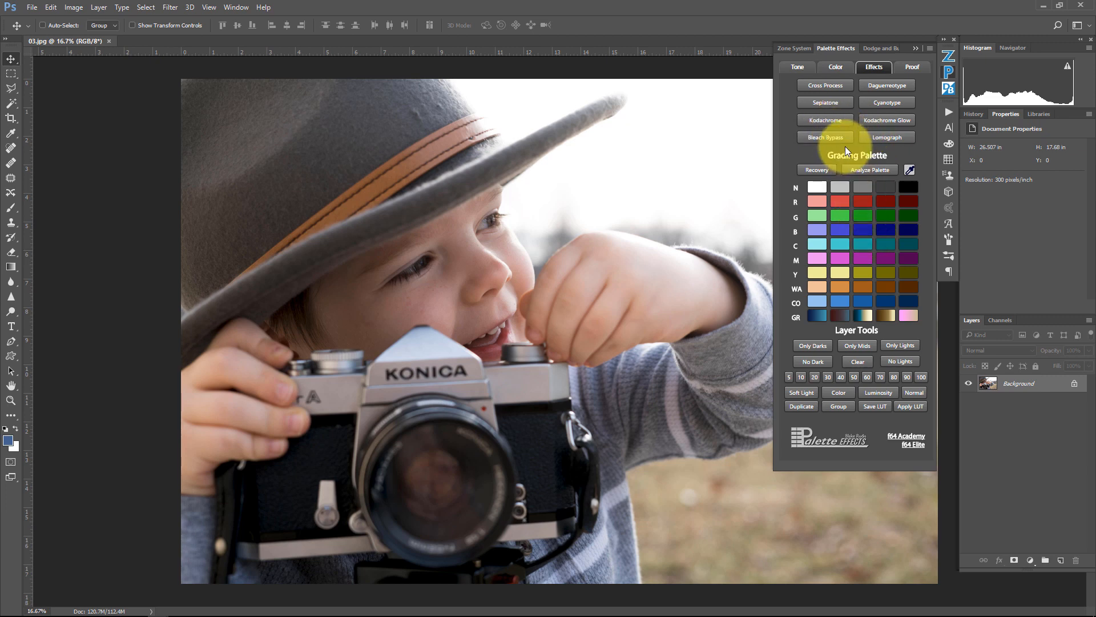
Step: Apply the Cyanotype effect to the portrait and try restricting it to or excluding the darks, mids and lights
click(877, 100)
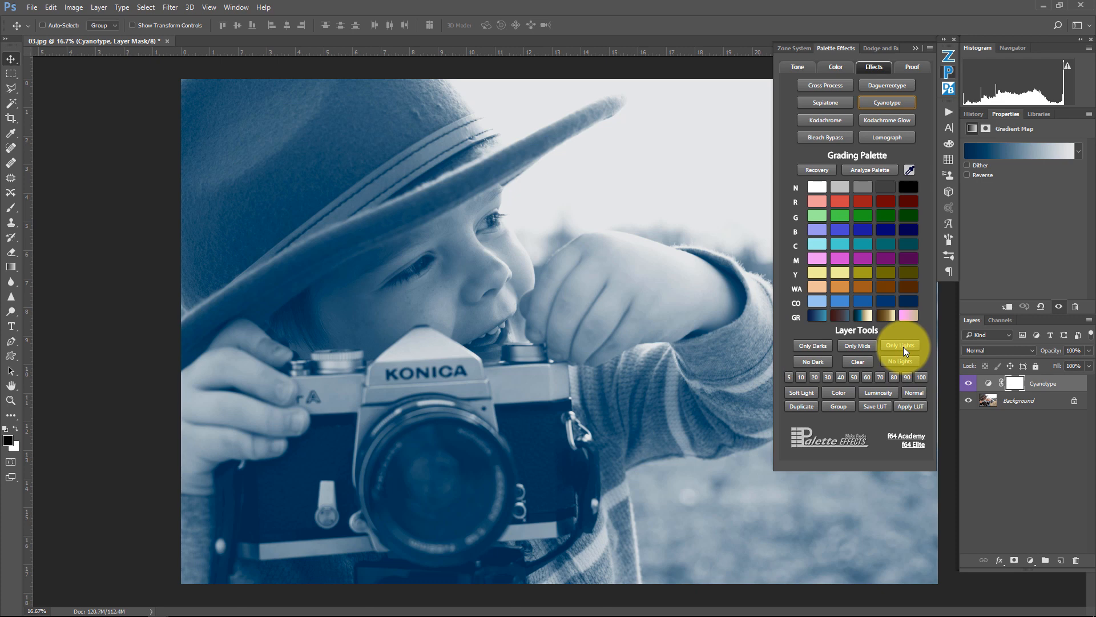
click(814, 346)
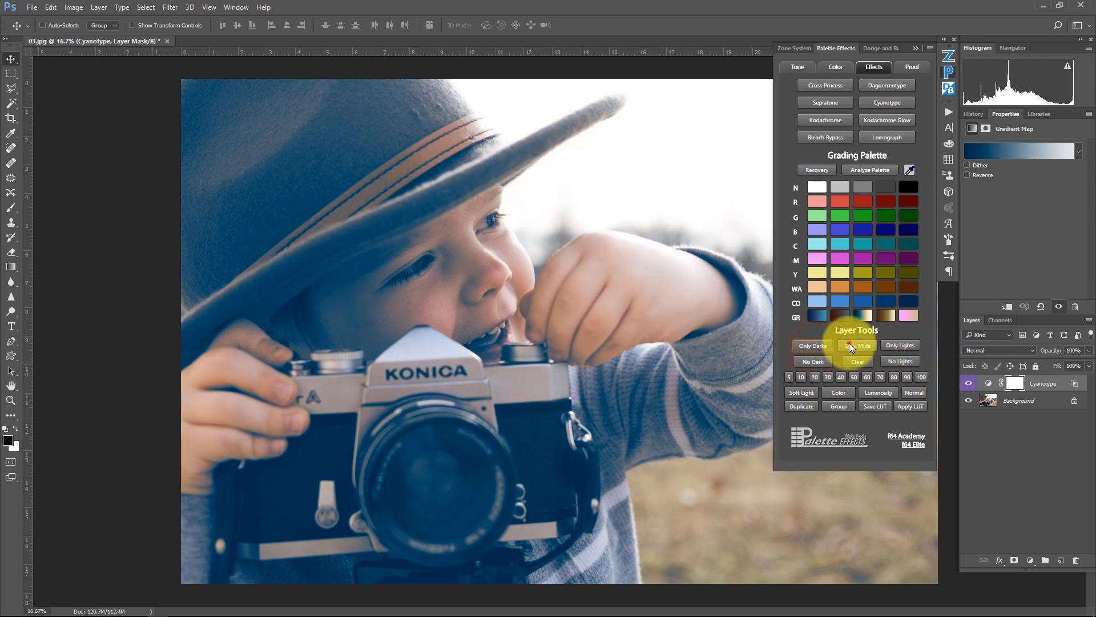
click(850, 345)
click(895, 347)
click(901, 361)
click(806, 359)
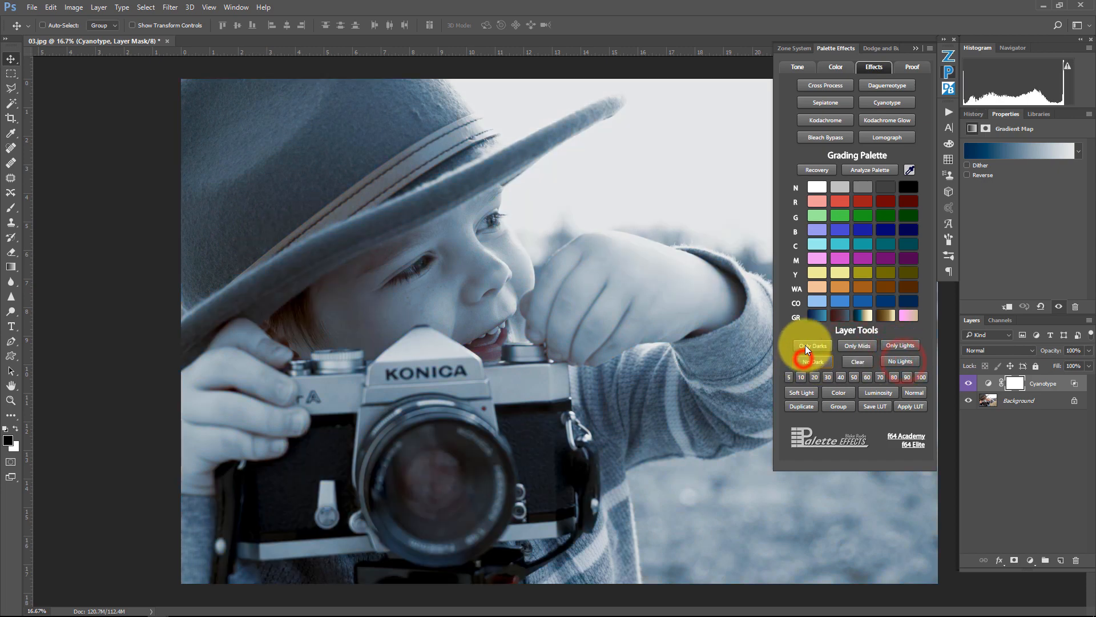
click(805, 345)
click(855, 344)
click(898, 344)
click(903, 358)
click(873, 345)
click(818, 339)
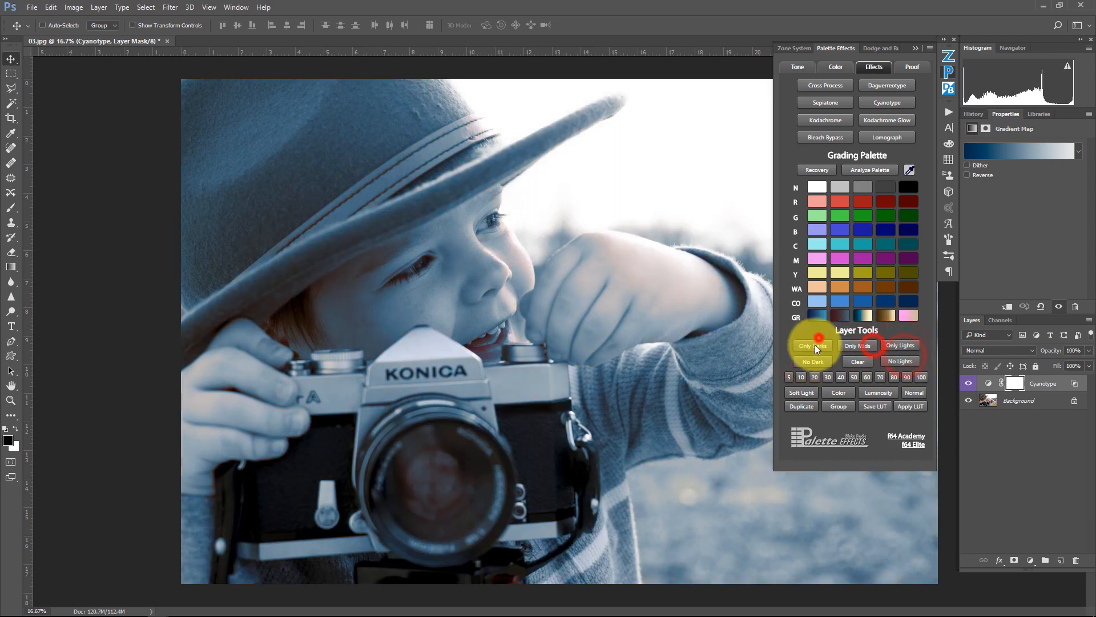
Step: Limit the Cyanotype layer to only the darks at 50% opacity, and compare the portrait with and without it
click(815, 346)
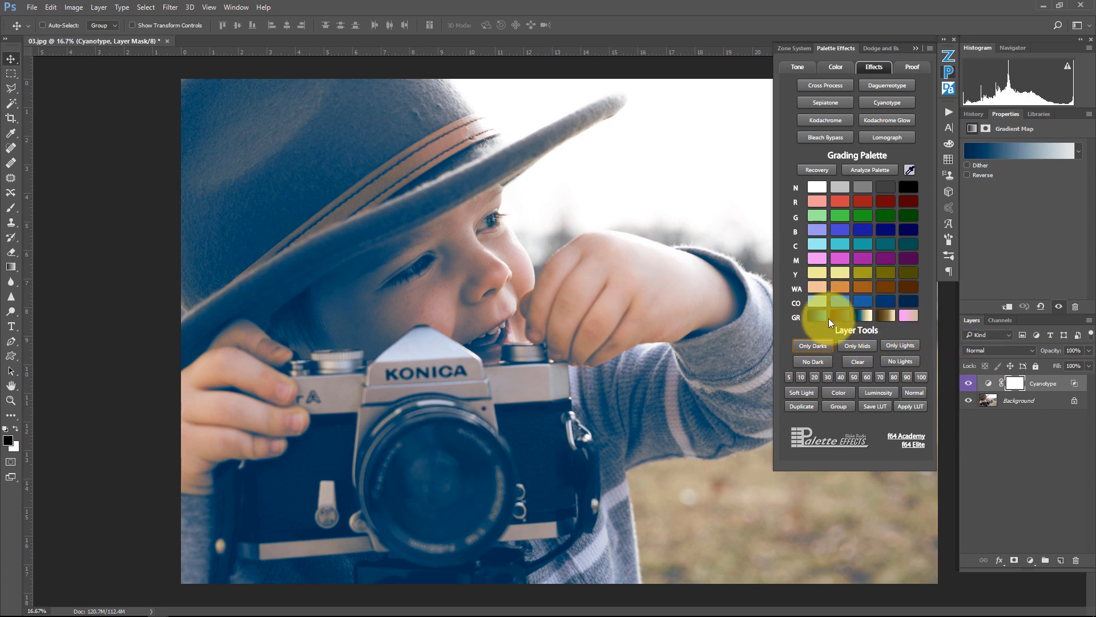
click(853, 378)
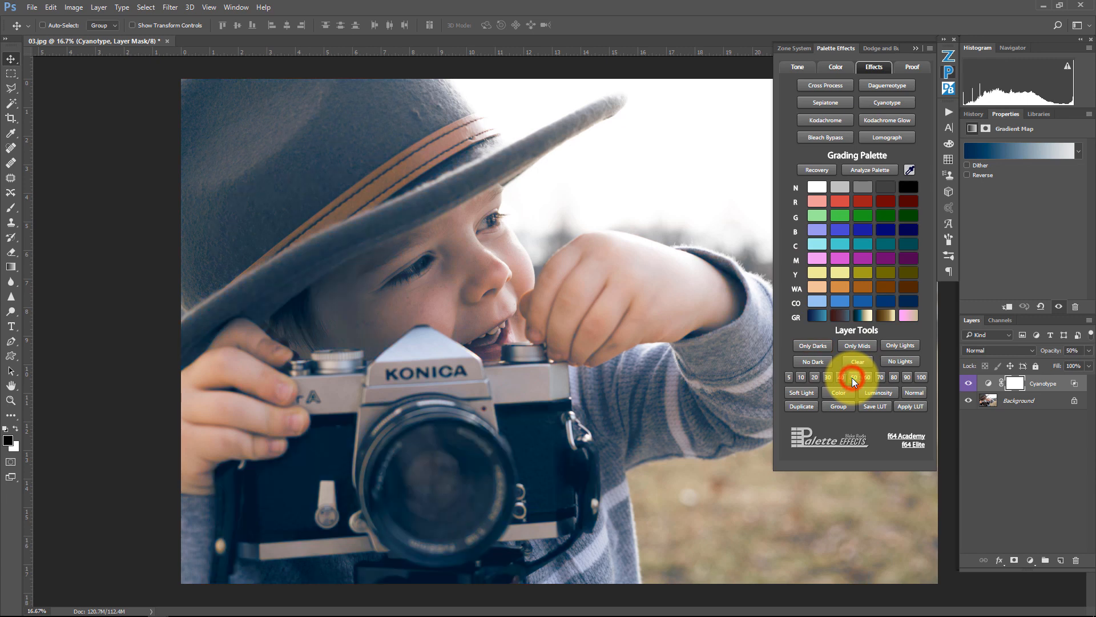
click(969, 383)
click(969, 384)
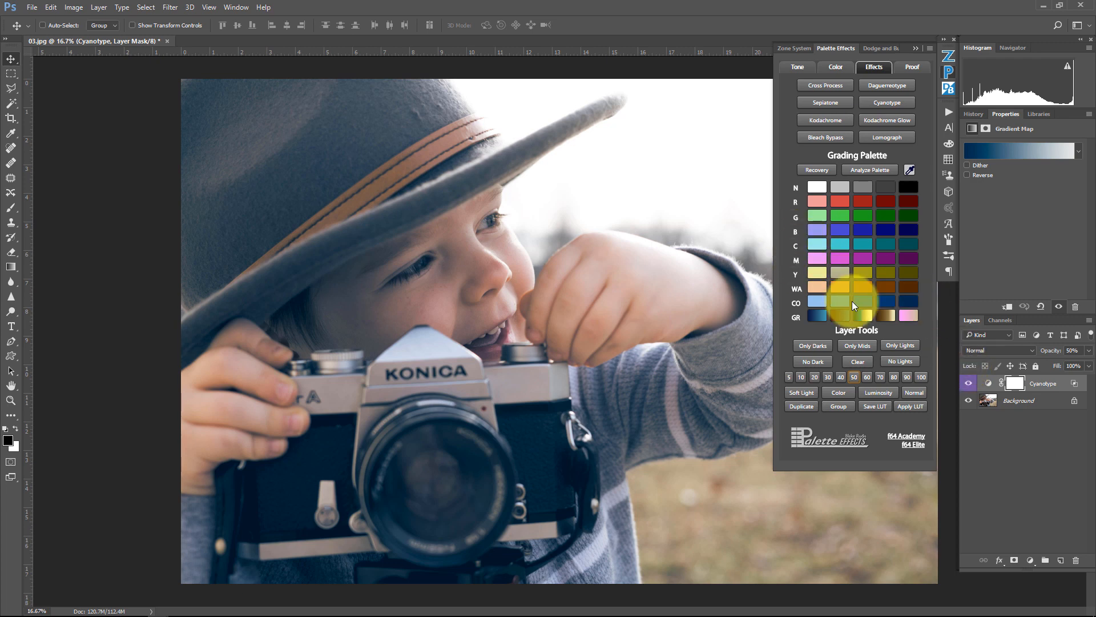
Step: Compare the portrait without Cyanotype once more, and add the third warming swatch from the Grading Palette above it
click(967, 384)
click(968, 384)
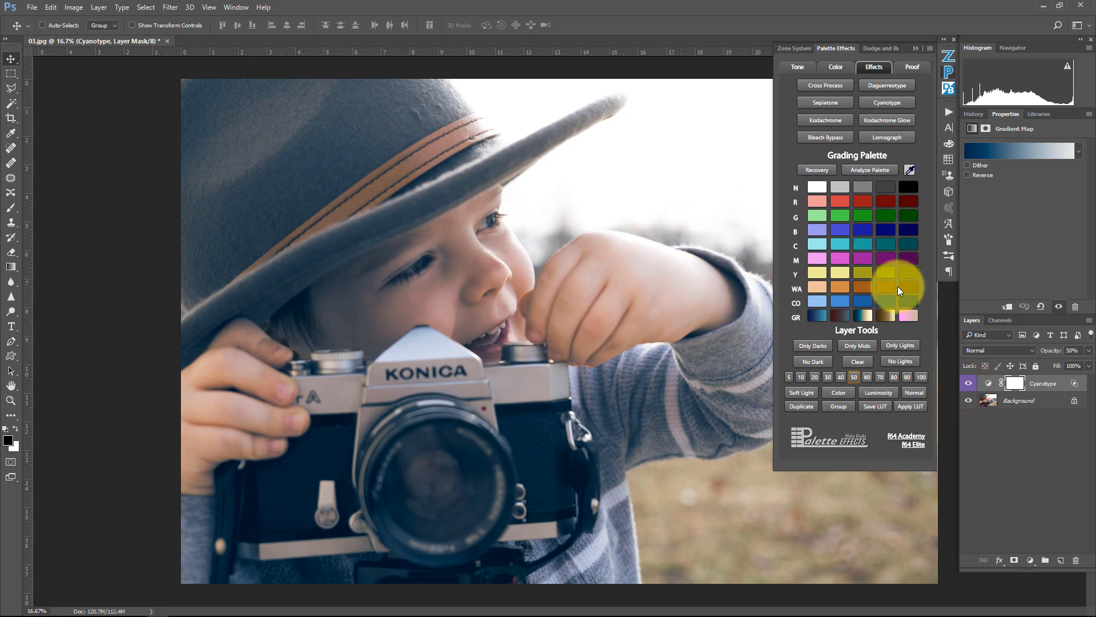
click(865, 289)
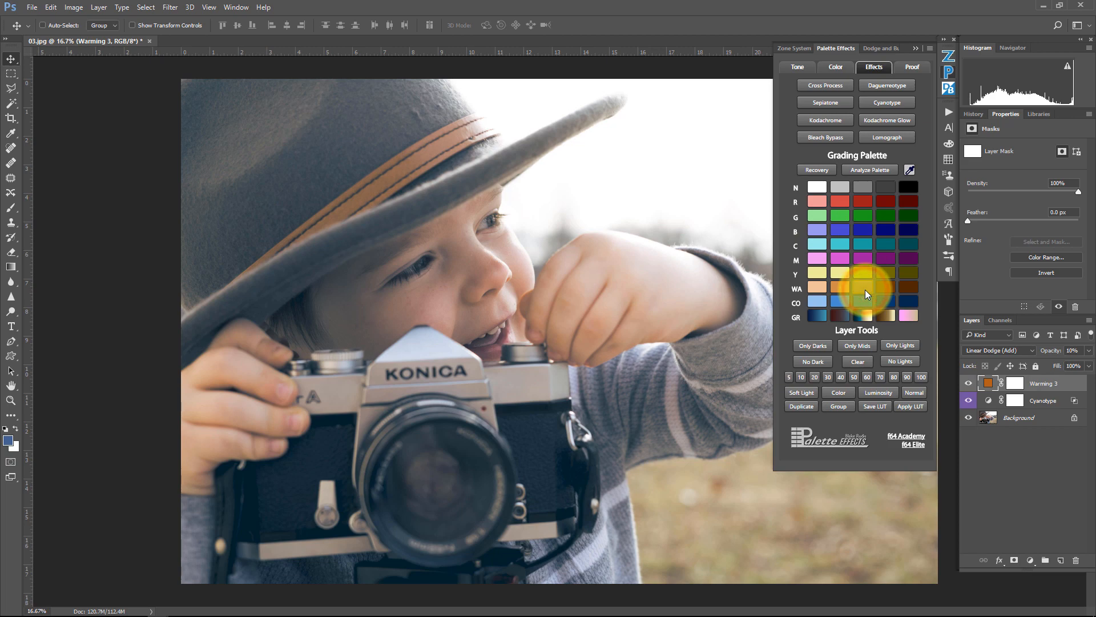
Step: Try stacking cyan, magenta, green, blue and red Grading Palette swatches above the Warming 3 layer, and delete those layers
click(855, 245)
click(844, 246)
click(894, 256)
click(880, 218)
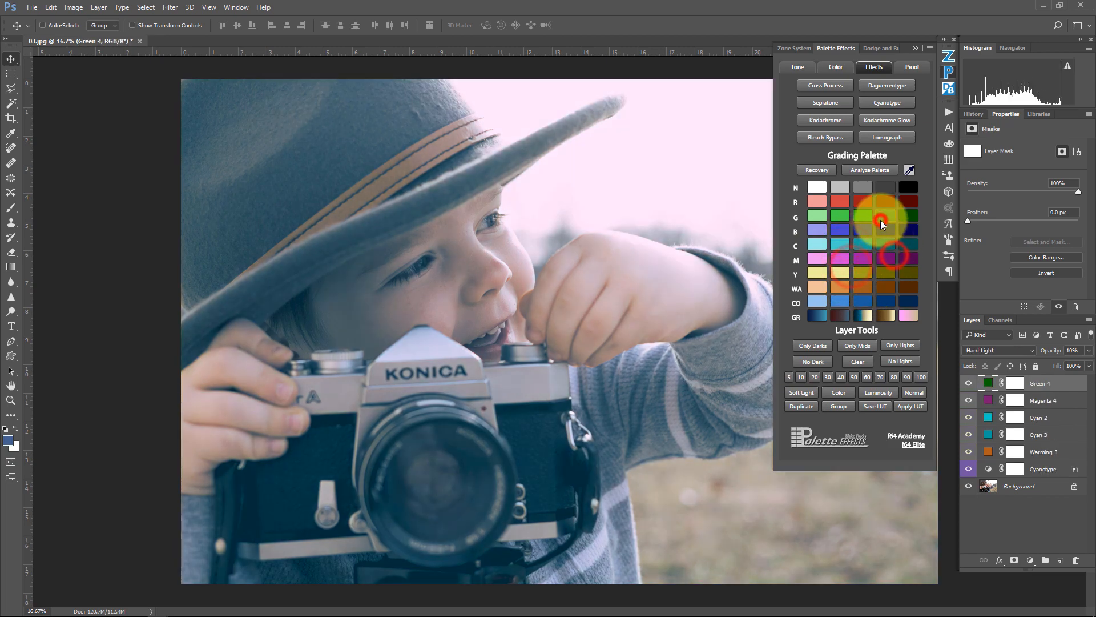
click(863, 229)
click(819, 214)
click(840, 201)
click(871, 230)
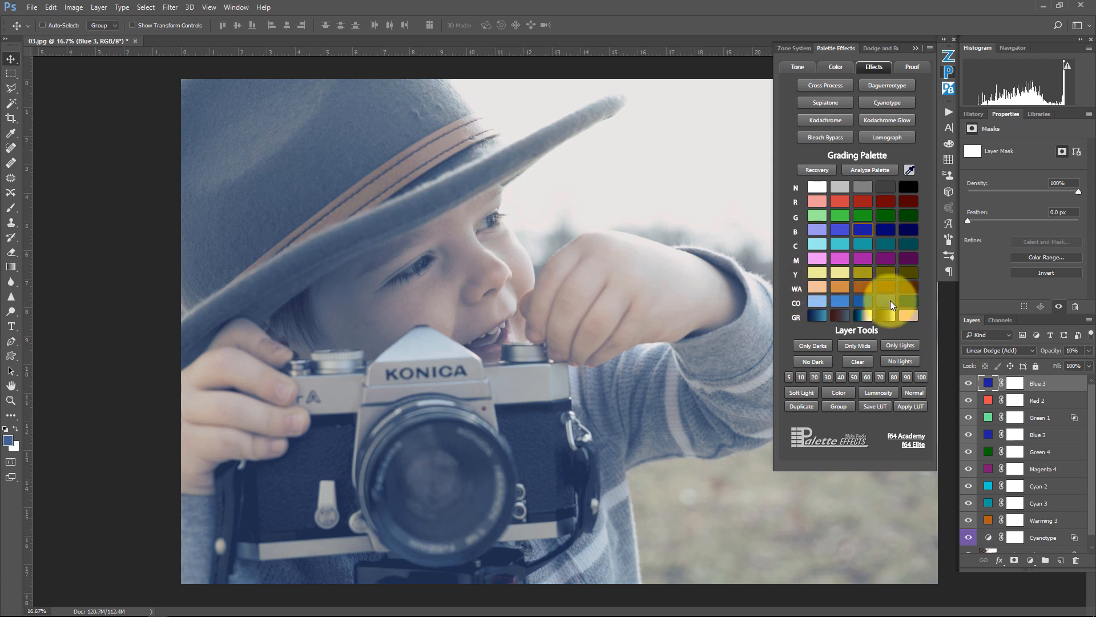
shift+click(1044, 506)
key(Delete)
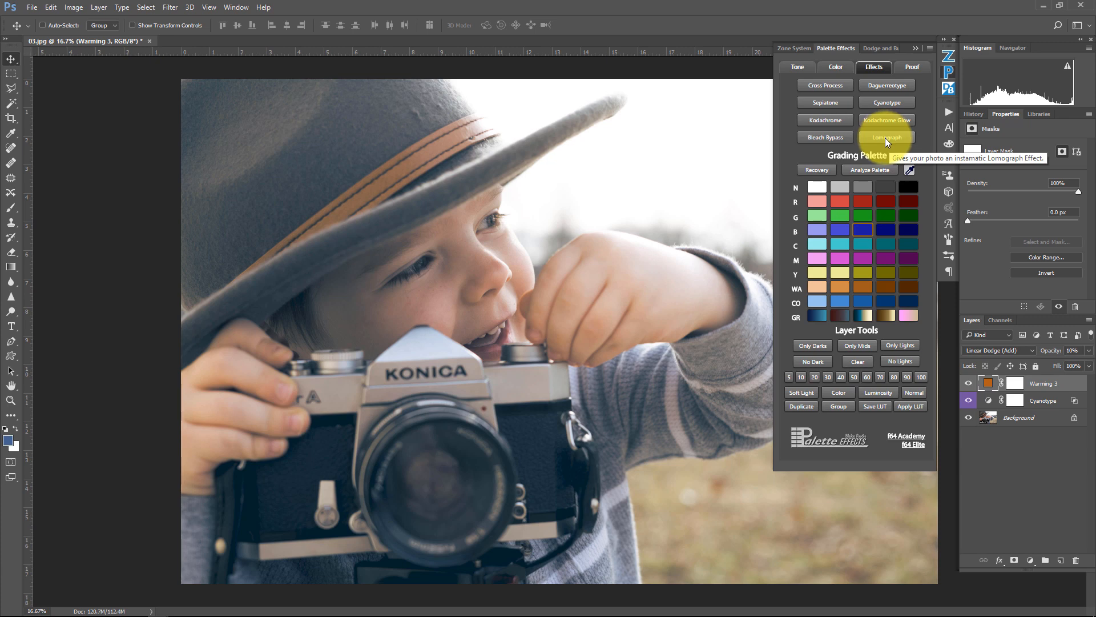
Step: Apply the Lomograph effect to the portrait with a Gaussian Blur radius of 1.1 pixels
click(885, 137)
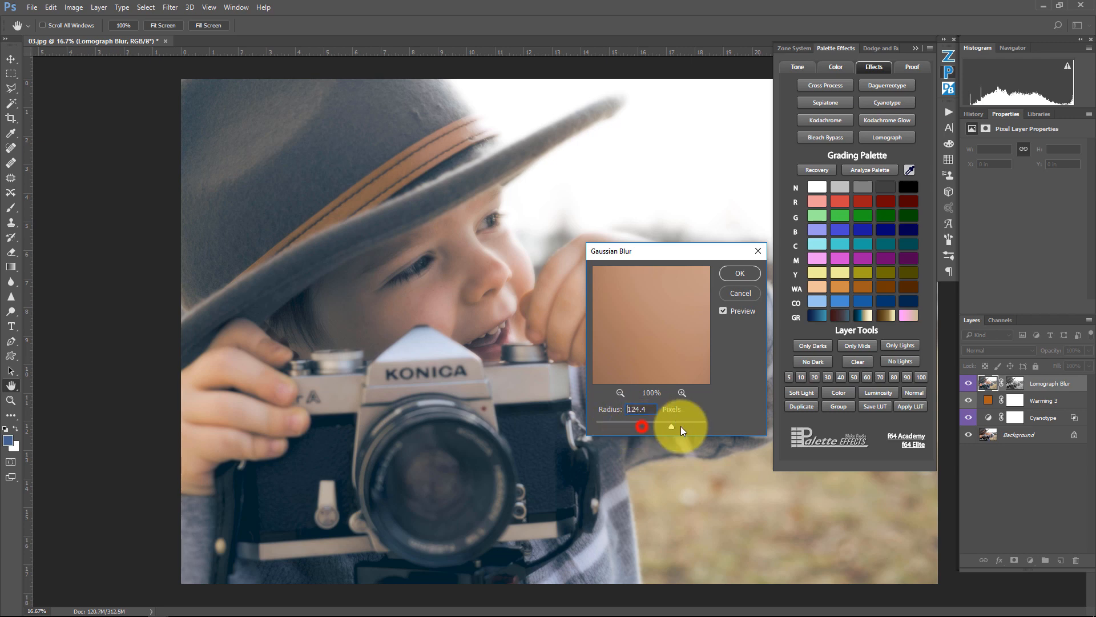
drag(681, 426, 683, 423)
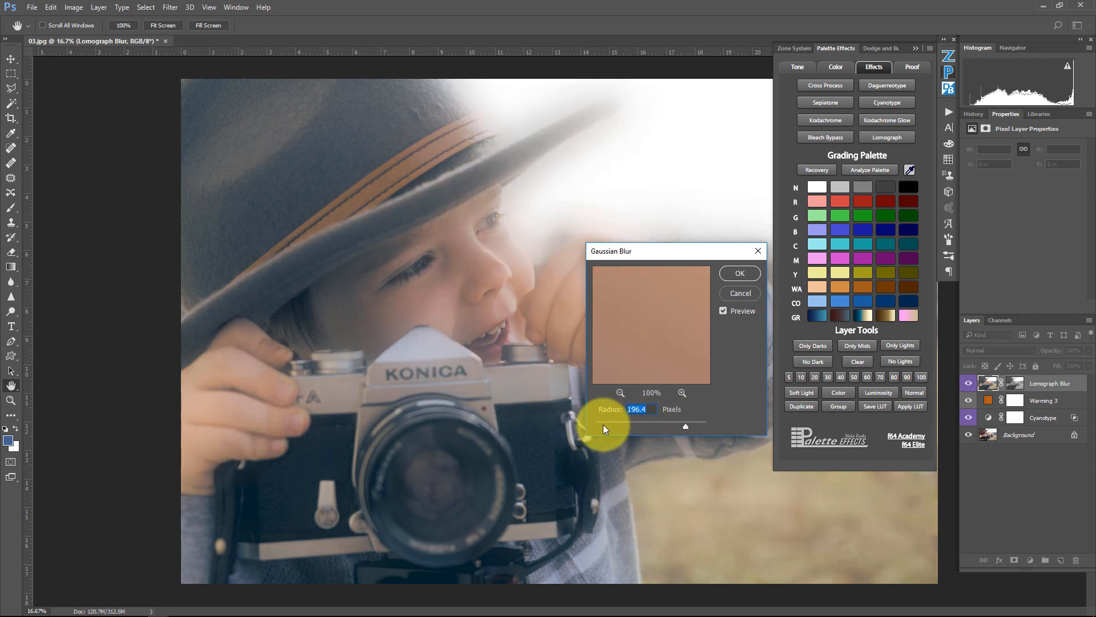
drag(602, 424, 606, 423)
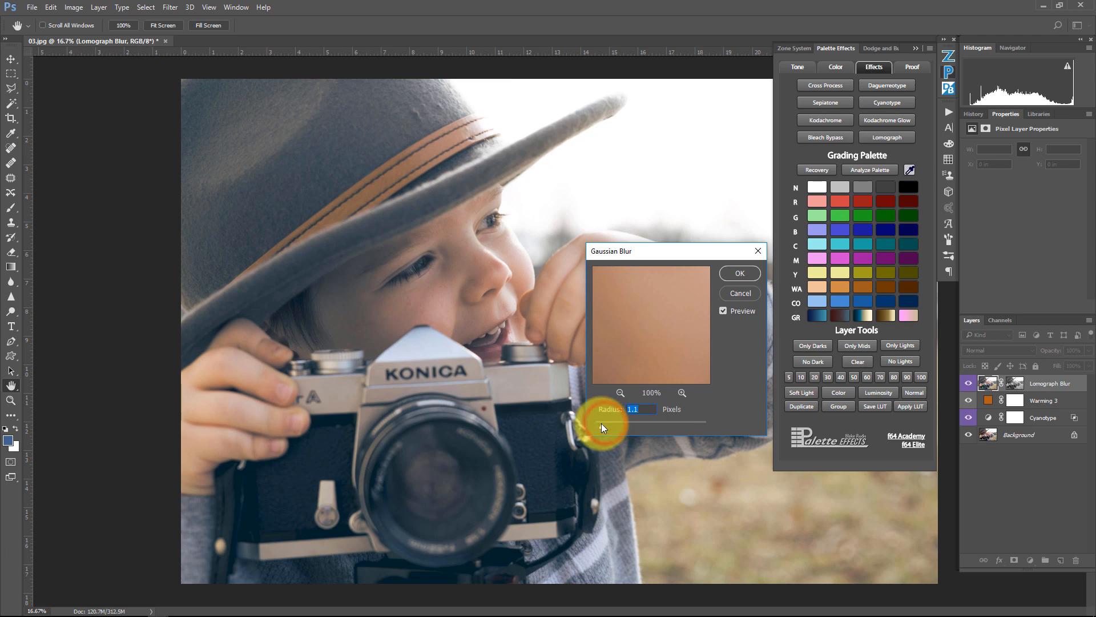
click(739, 274)
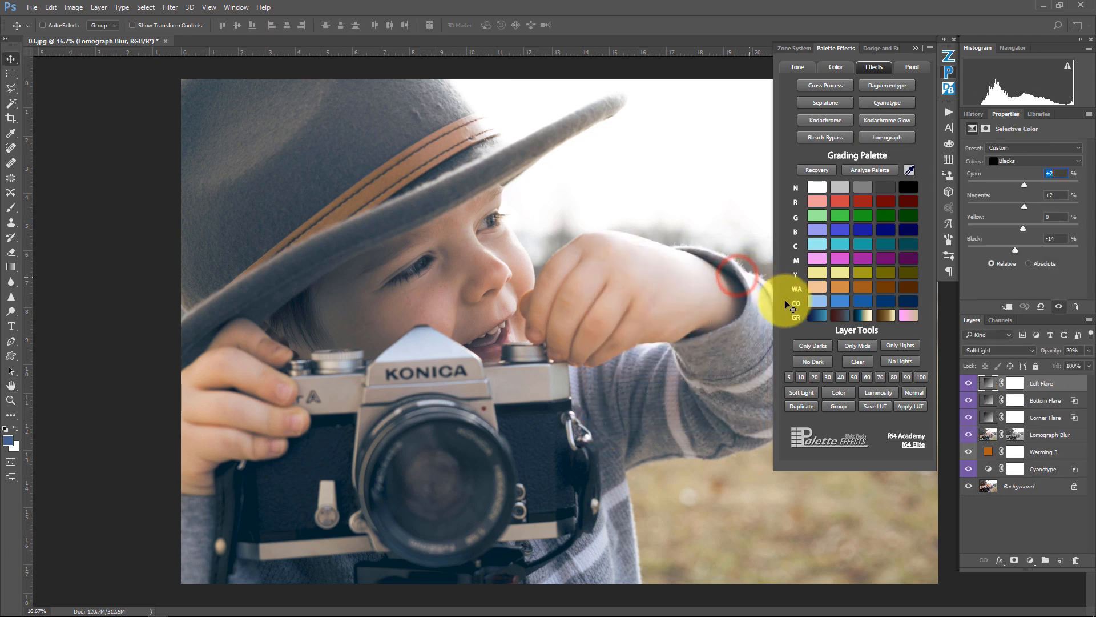
Step: Collapse the Palette Effects panel and delete the Lomograph Blur layer from the Lomograph Effect group
click(916, 49)
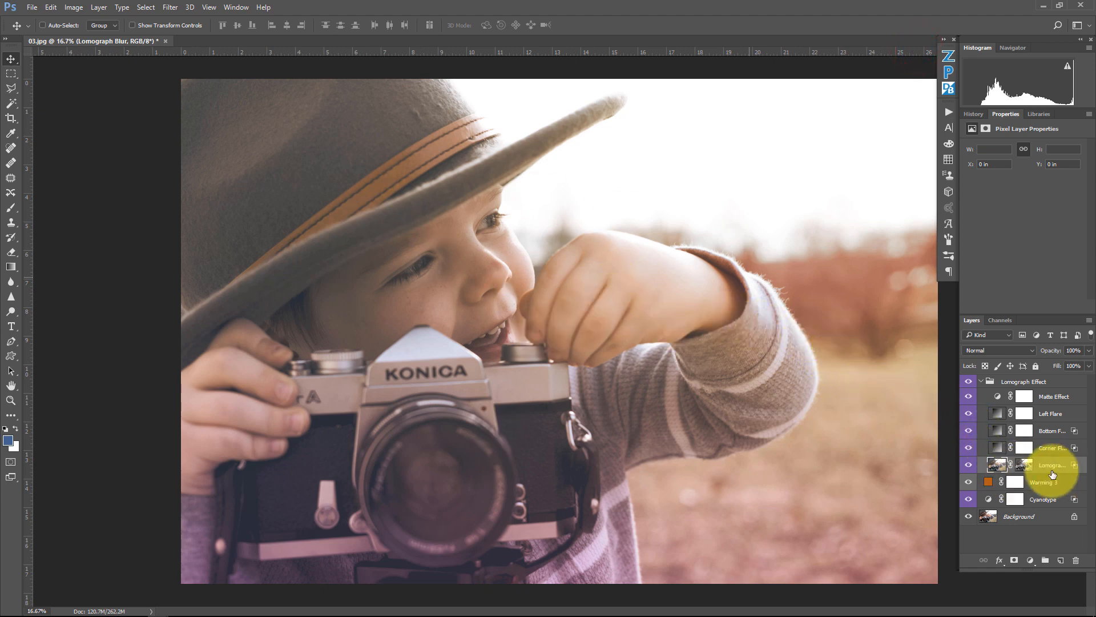
click(992, 469)
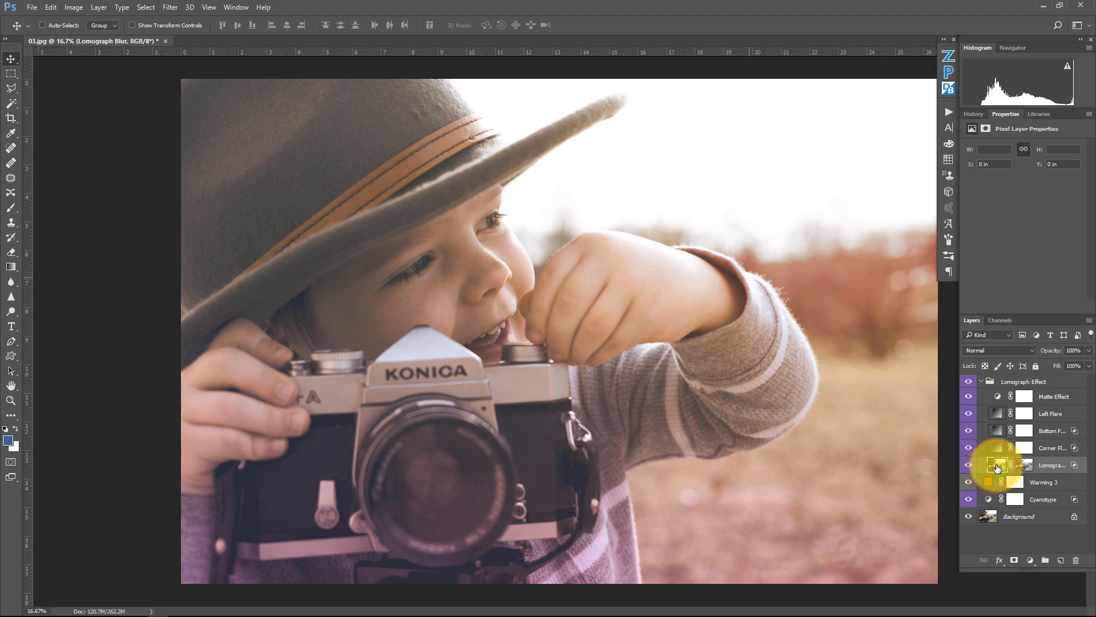
key(Delete)
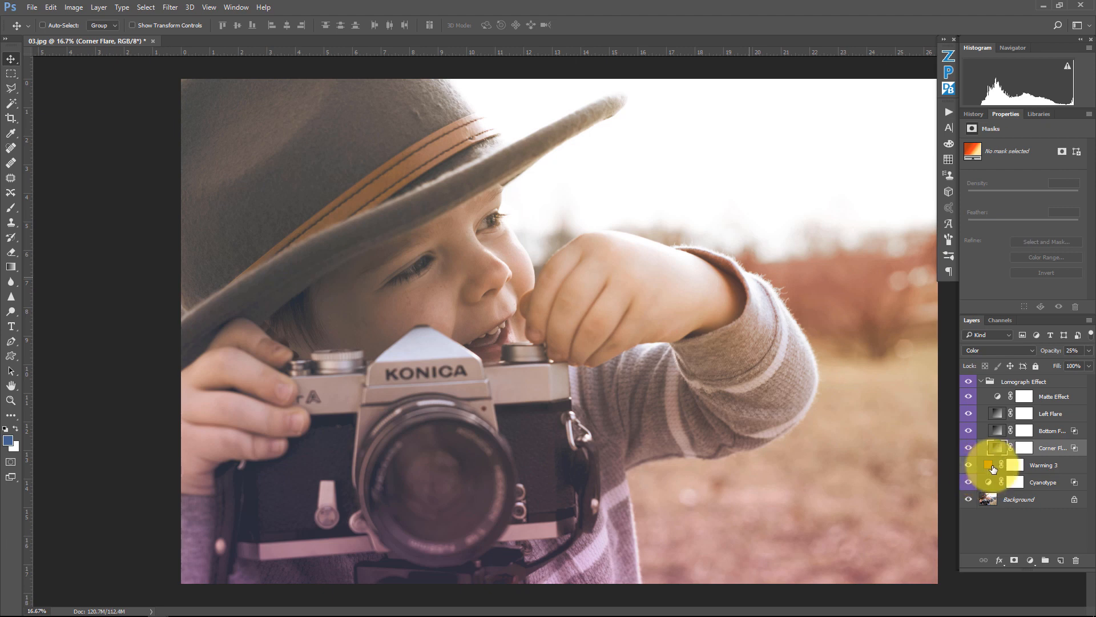
Step: Reposition the Corner Flare layer's radial gradient on the portrait and set its scale to 210%
click(997, 431)
click(995, 411)
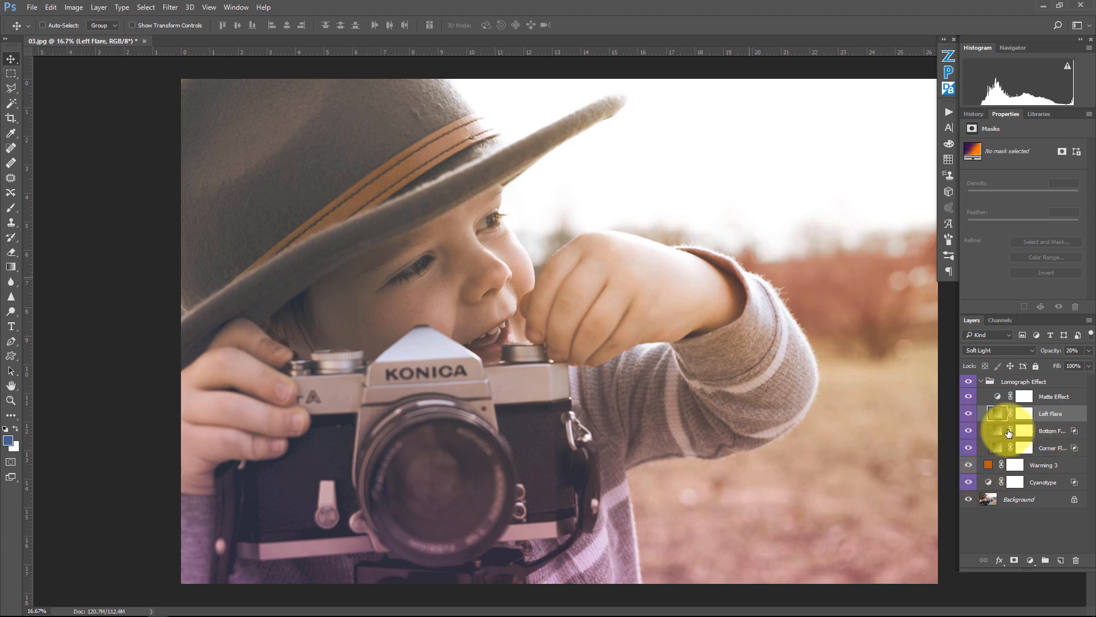
click(998, 447)
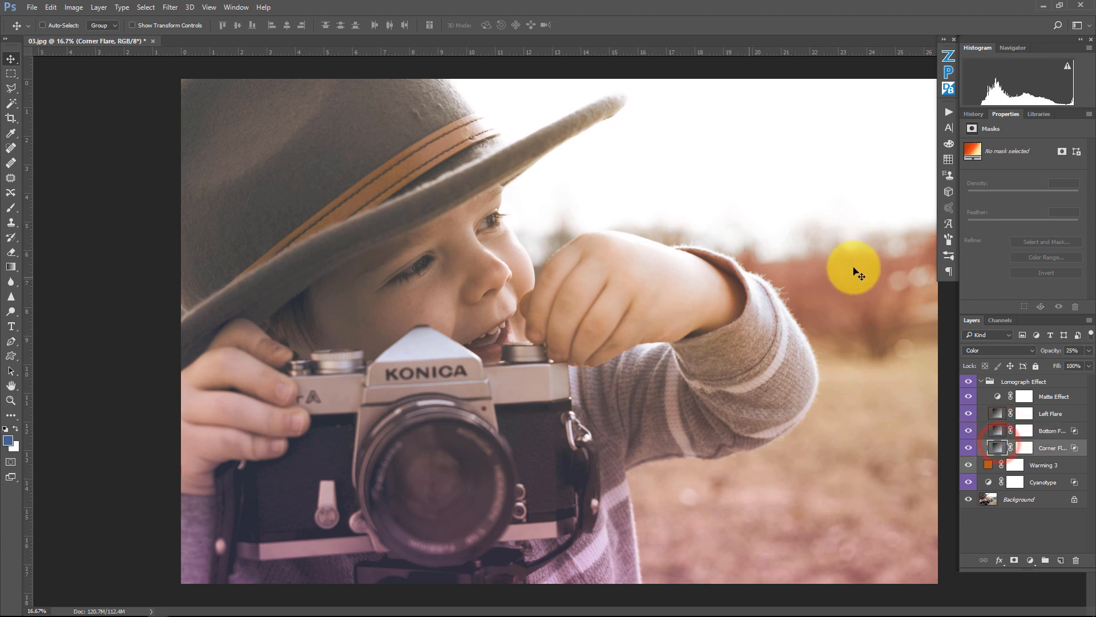
double_click(994, 445)
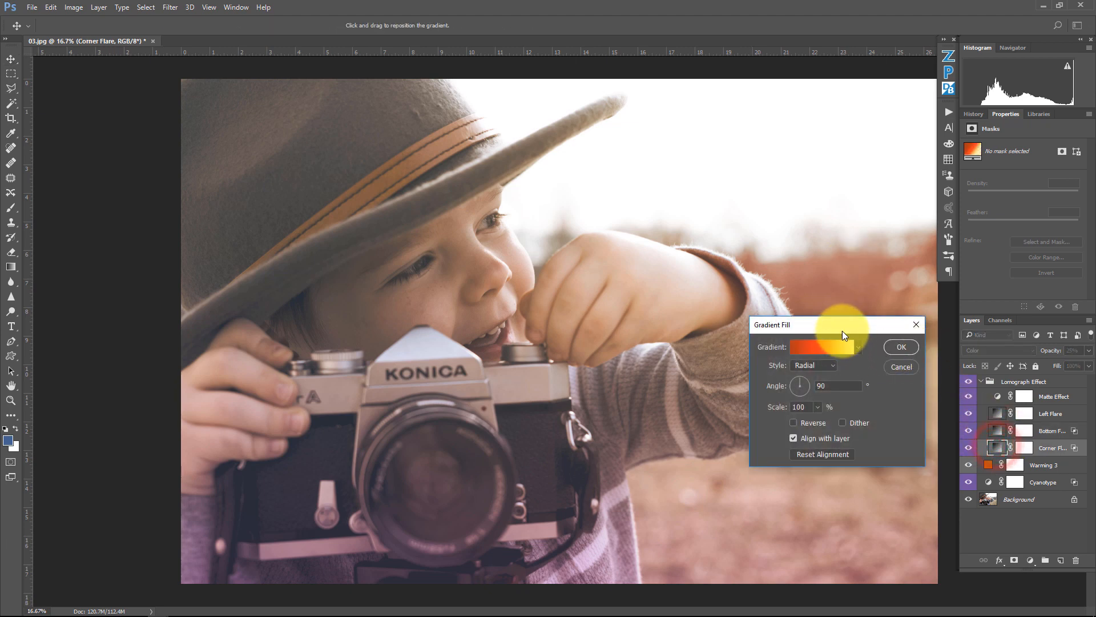
drag(841, 330, 837, 429)
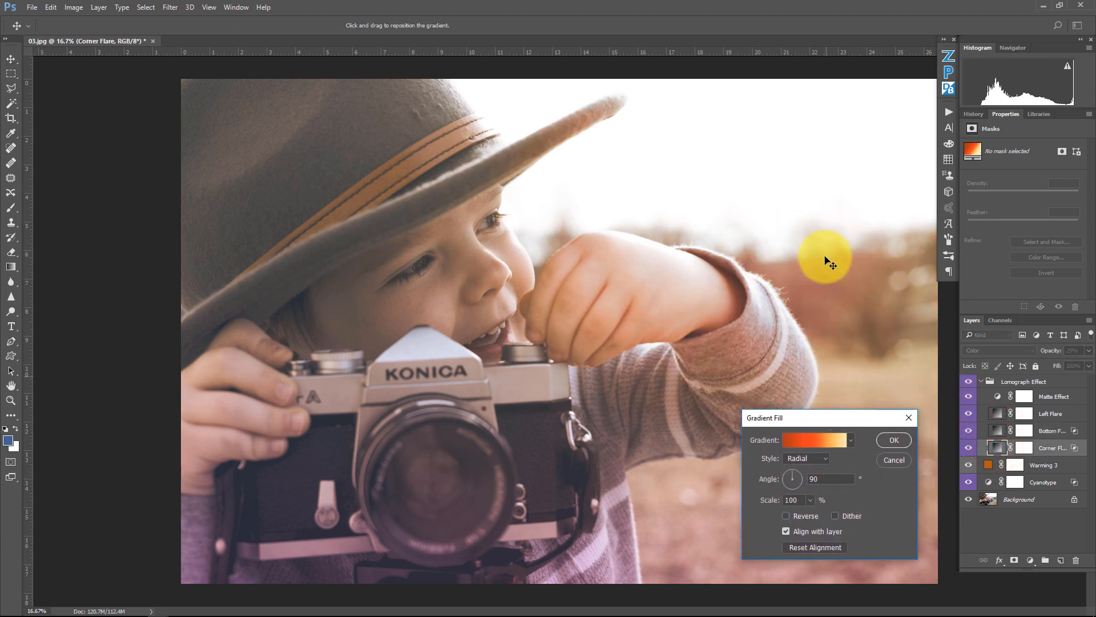
drag(725, 317, 837, 467)
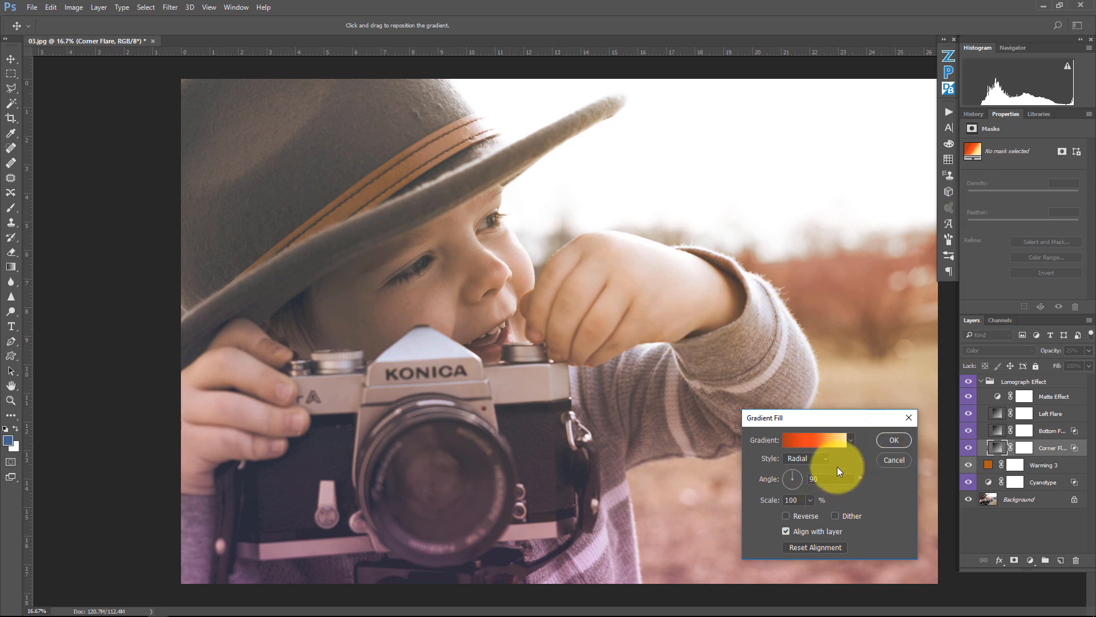
click(810, 501)
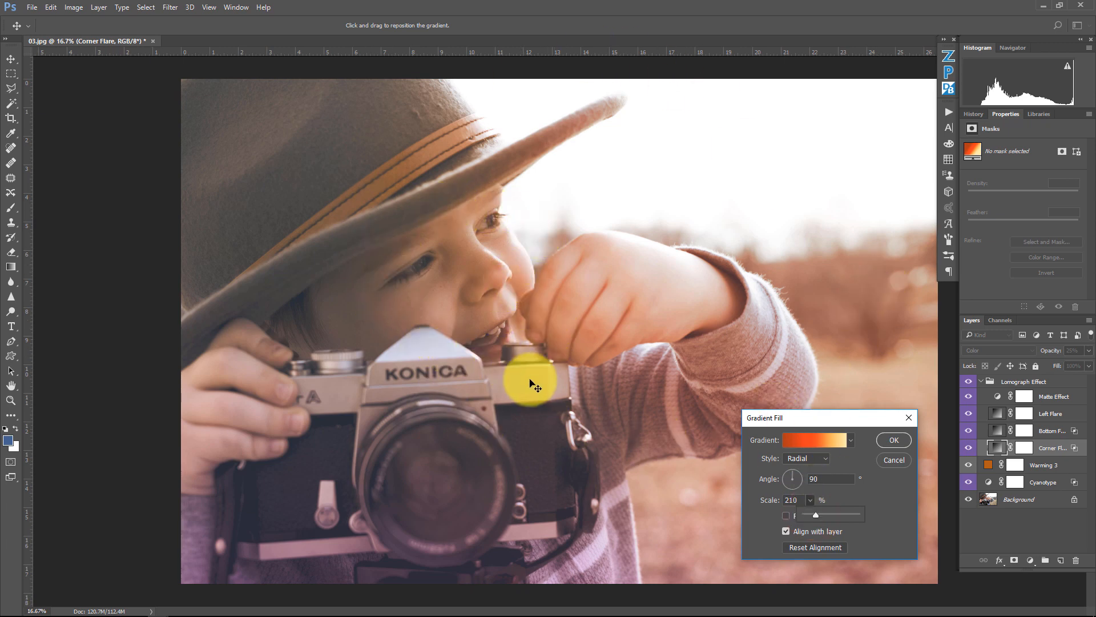
click(889, 439)
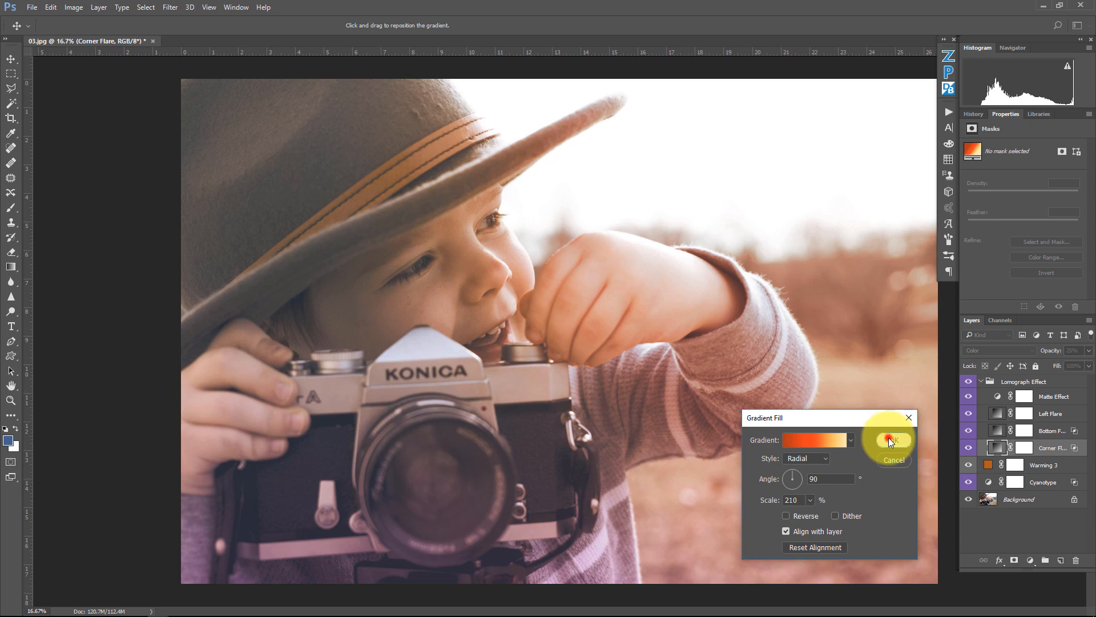
click(888, 438)
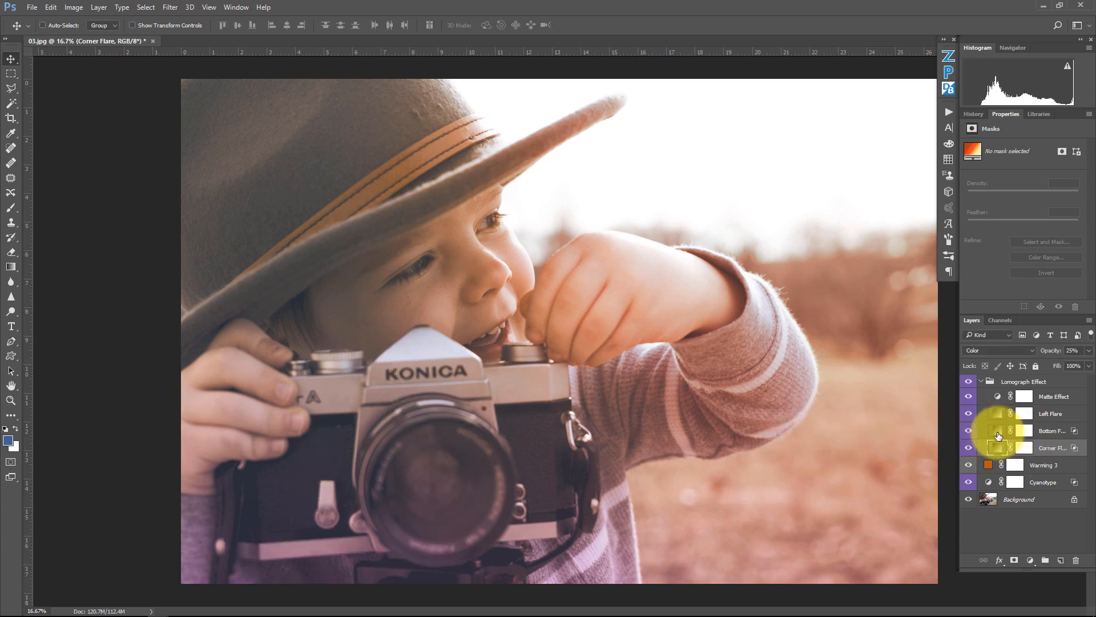
Step: Recolor the starting color stop of the Bottom Flare layer's gradient to dark blue with hue 220, saturation 100 and brightness 36
double_click(997, 432)
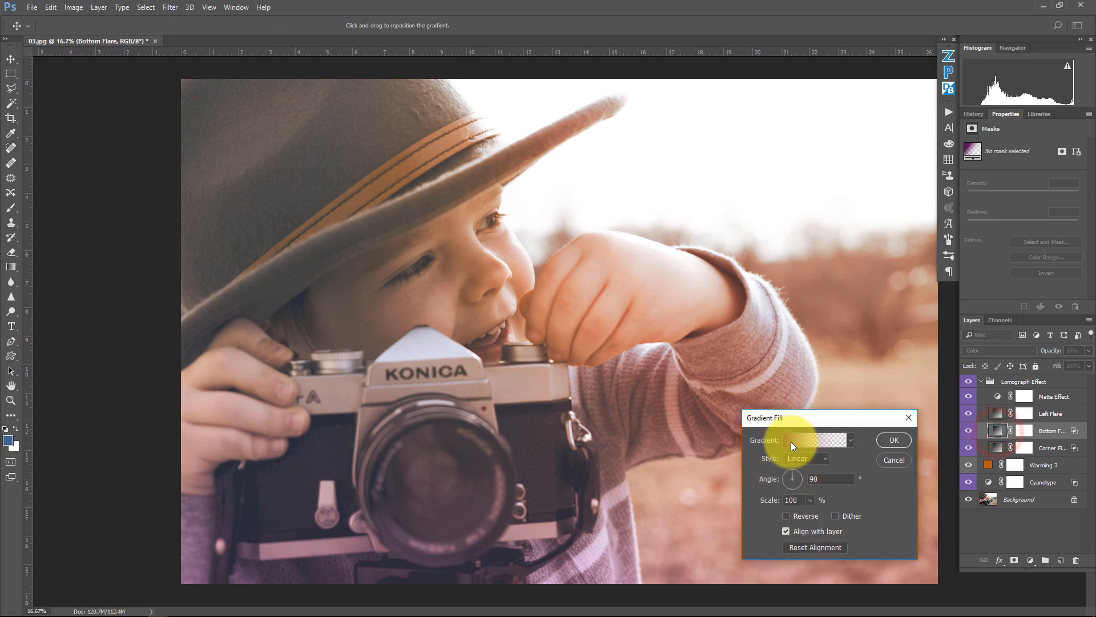
click(794, 442)
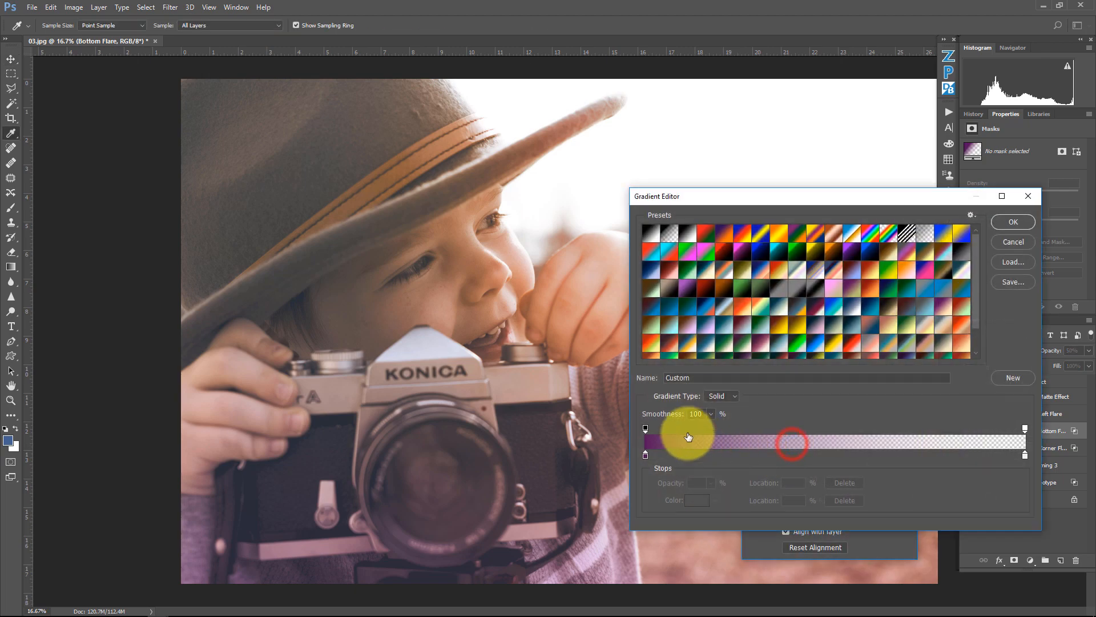
click(646, 455)
click(691, 500)
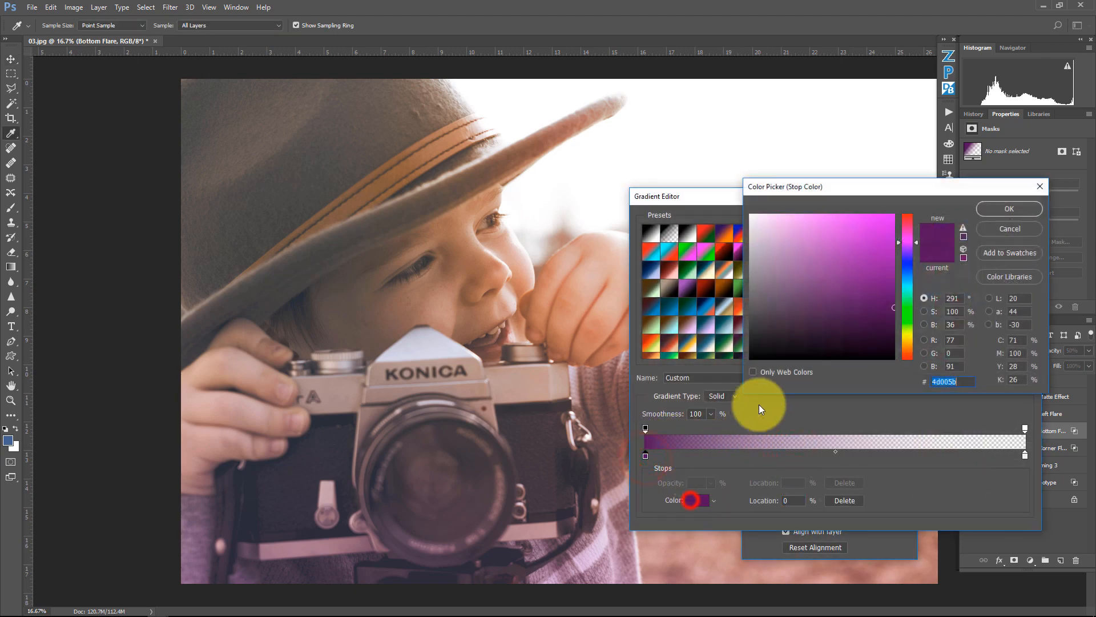
drag(907, 338, 906, 345)
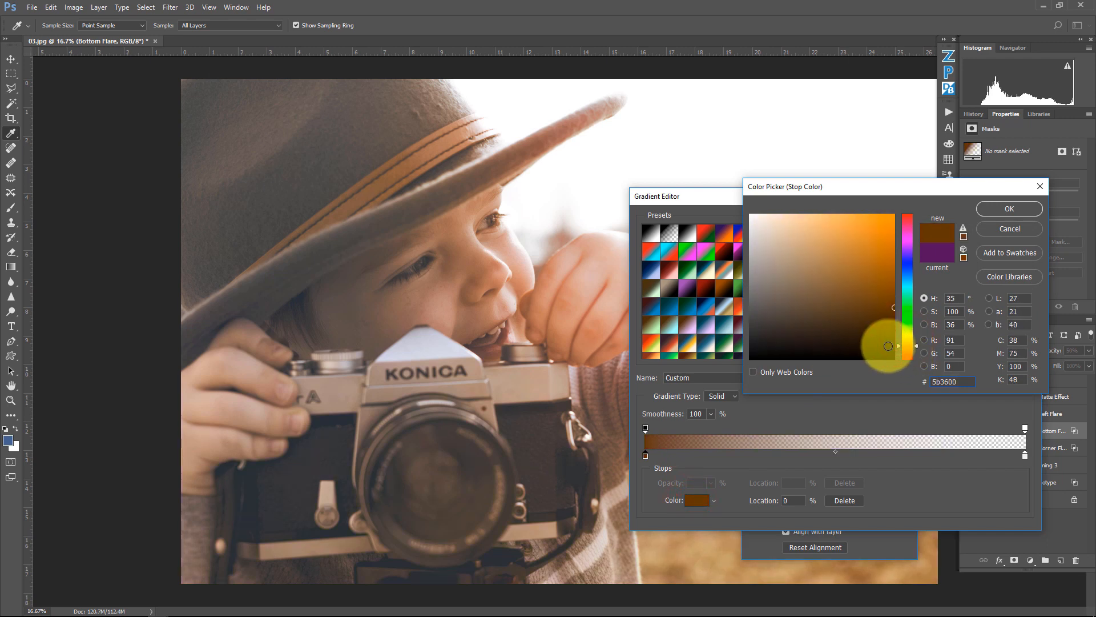
drag(909, 288, 910, 262)
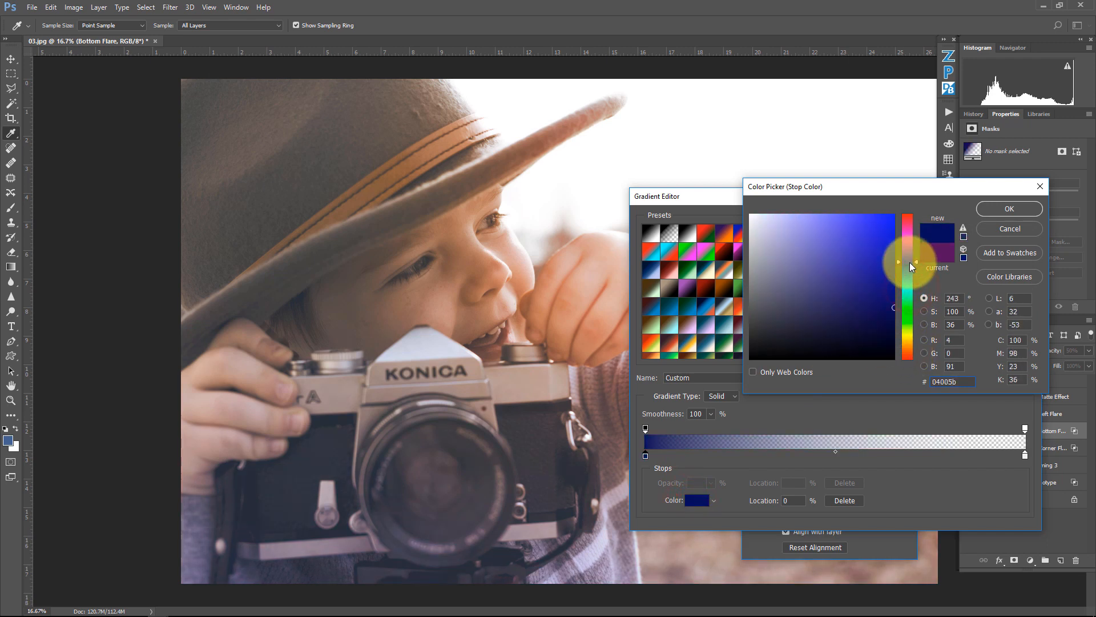
click(905, 271)
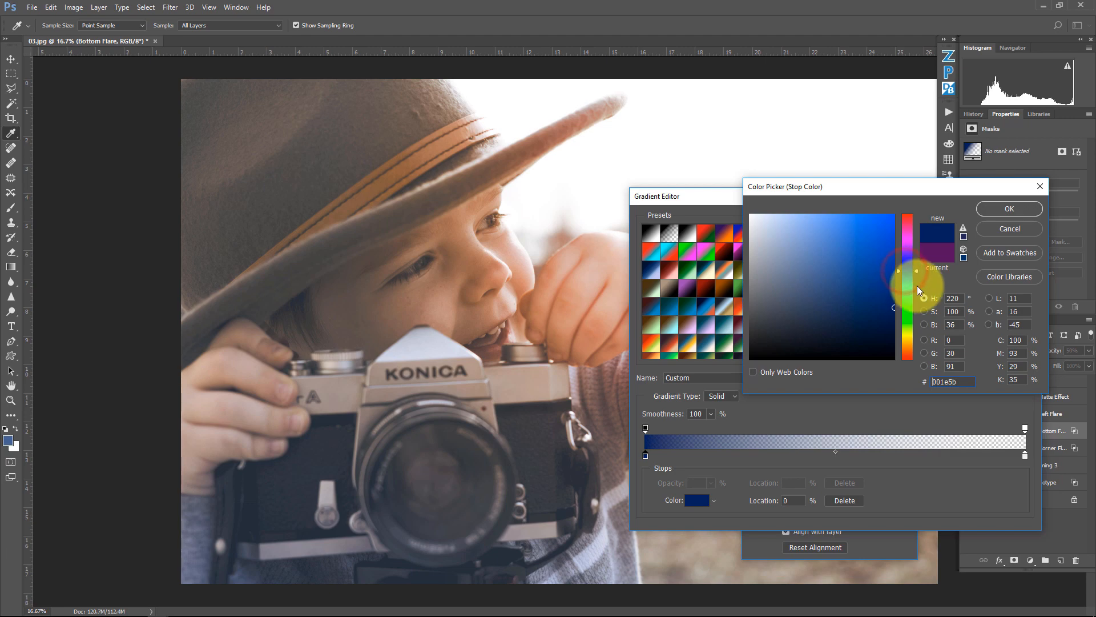
click(991, 210)
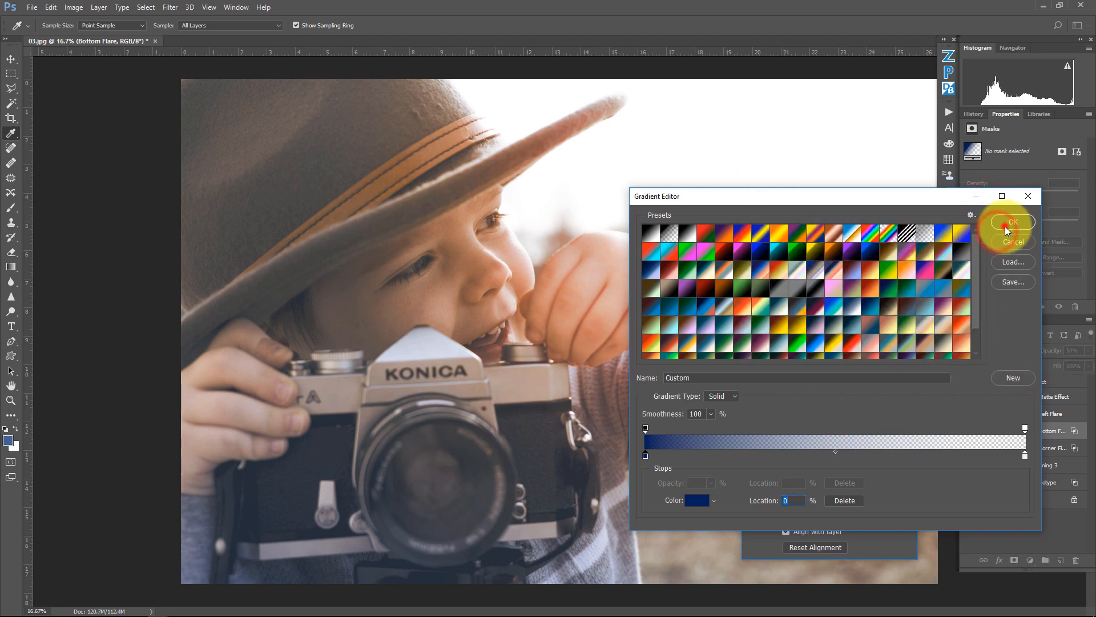
click(1005, 226)
click(894, 438)
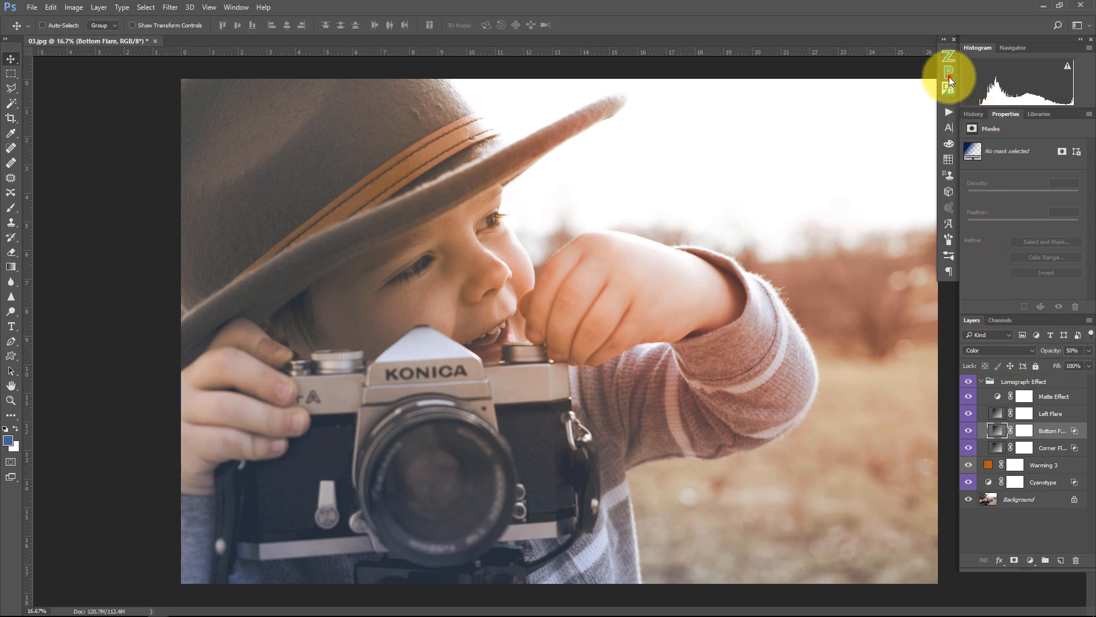
Step: Set the Bottom Flare layer's opacity to 30% and toggle the Left Flare layer's visibility off and on to check its effect
click(948, 88)
click(827, 377)
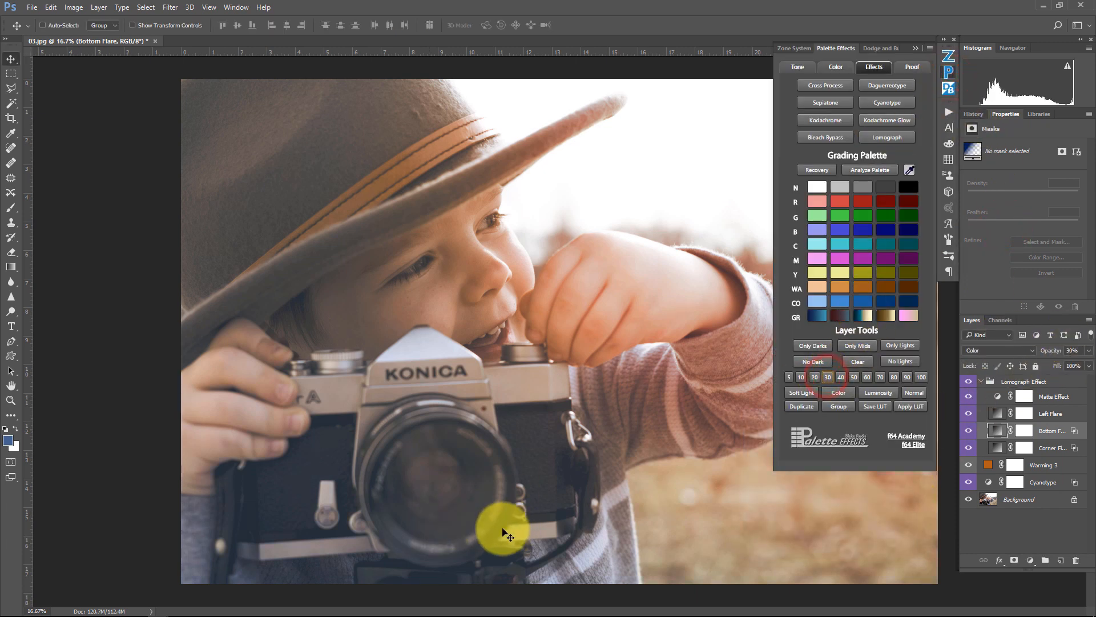
click(971, 416)
click(971, 416)
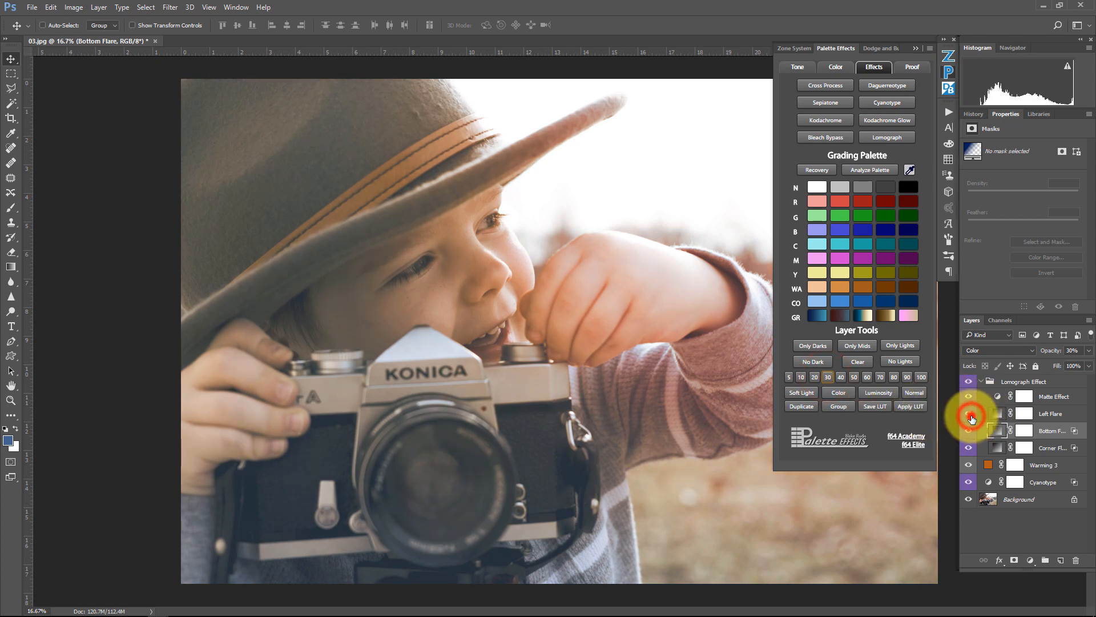
Step: Collapse the Lomograph Effect group and compare the graded portrait with the Background layer shown alone
click(980, 381)
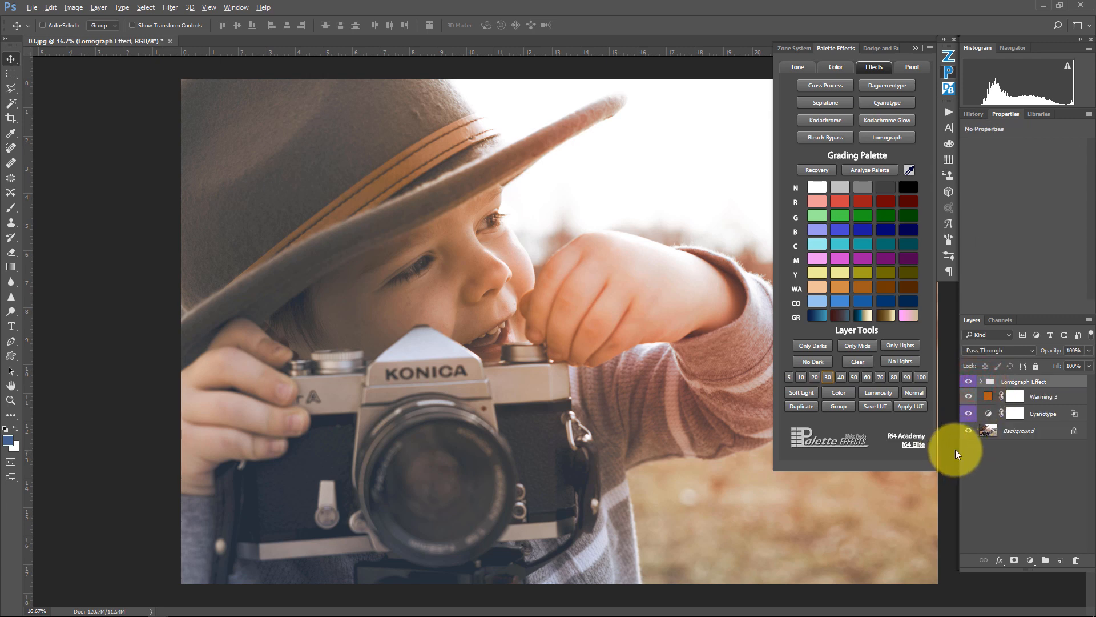
alt+click(968, 431)
alt+click(968, 430)
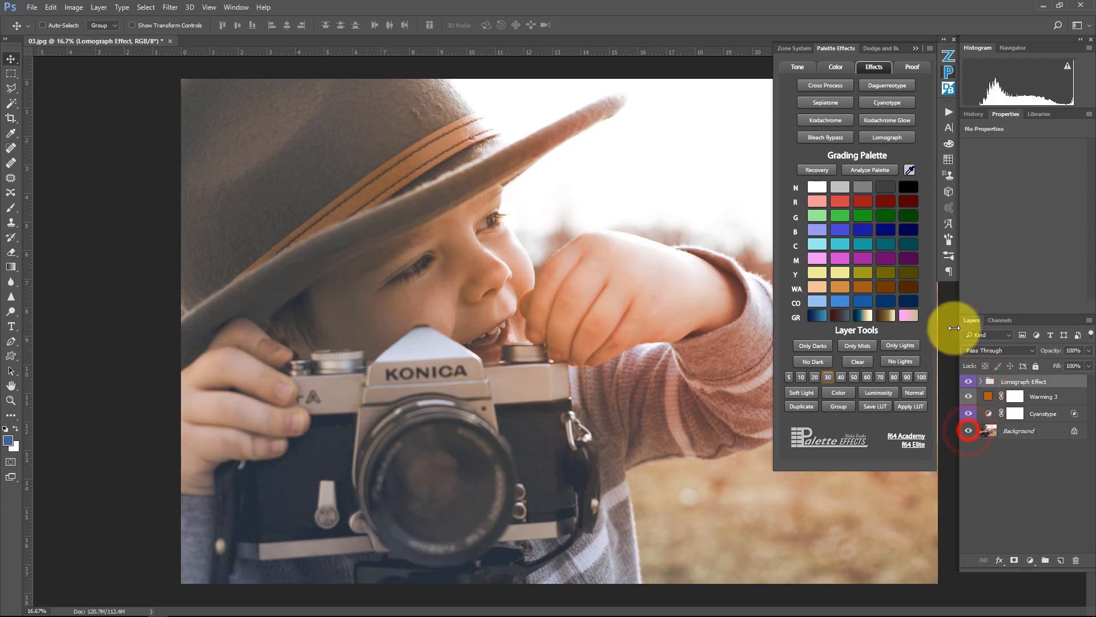
double_click(913, 47)
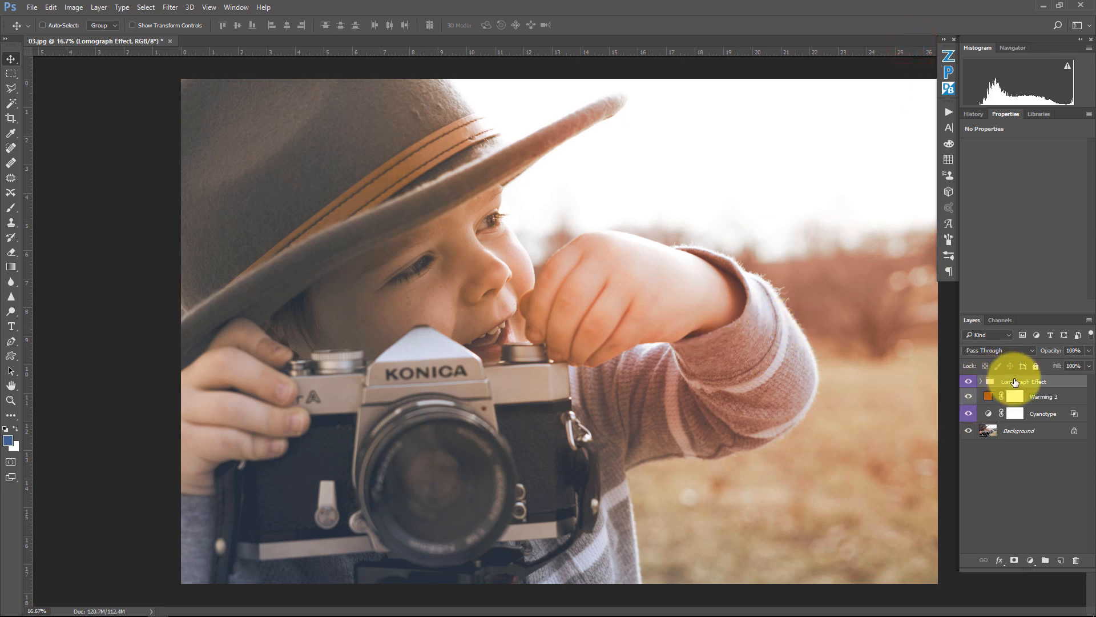
Step: Set the Lomograph Effect group's opacity to 60% and move the Warming 3 and Cyanotype layers into the group
click(948, 72)
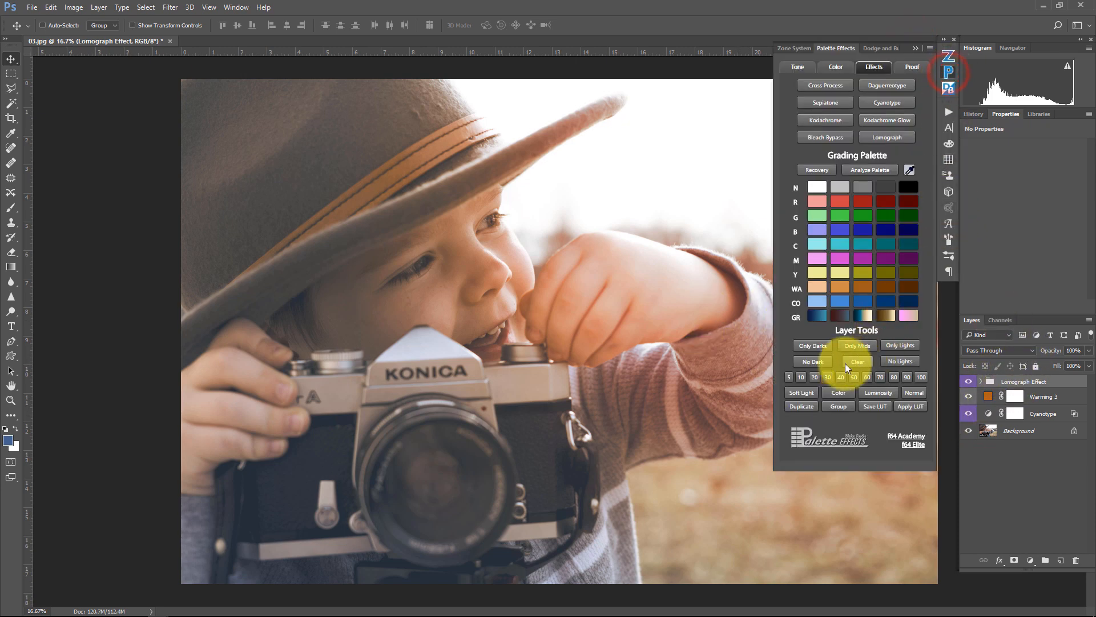
click(867, 377)
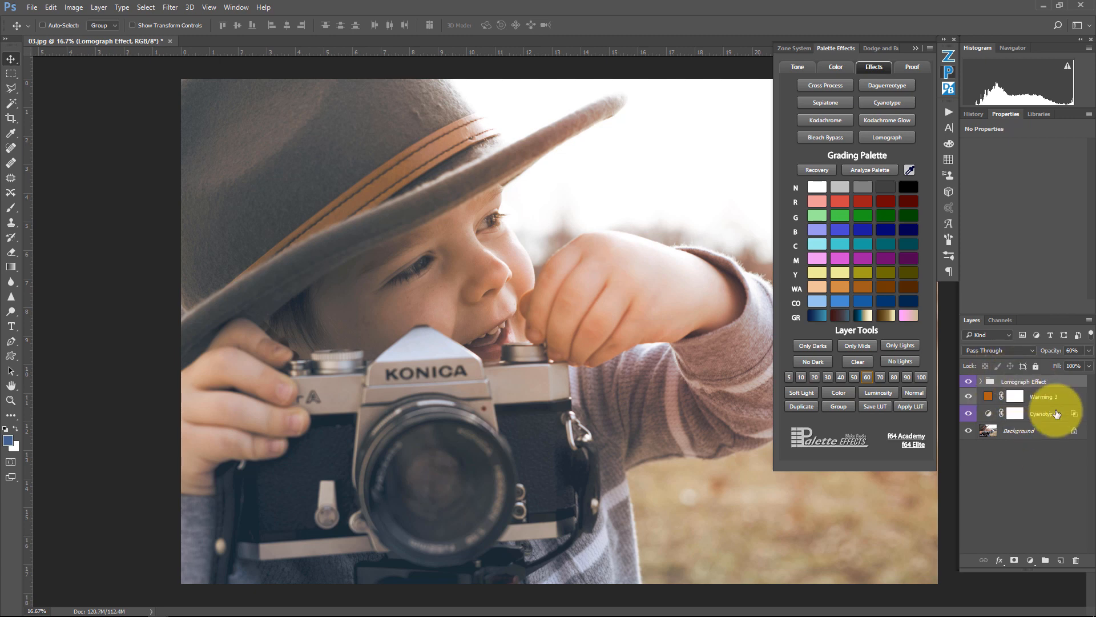
click(983, 382)
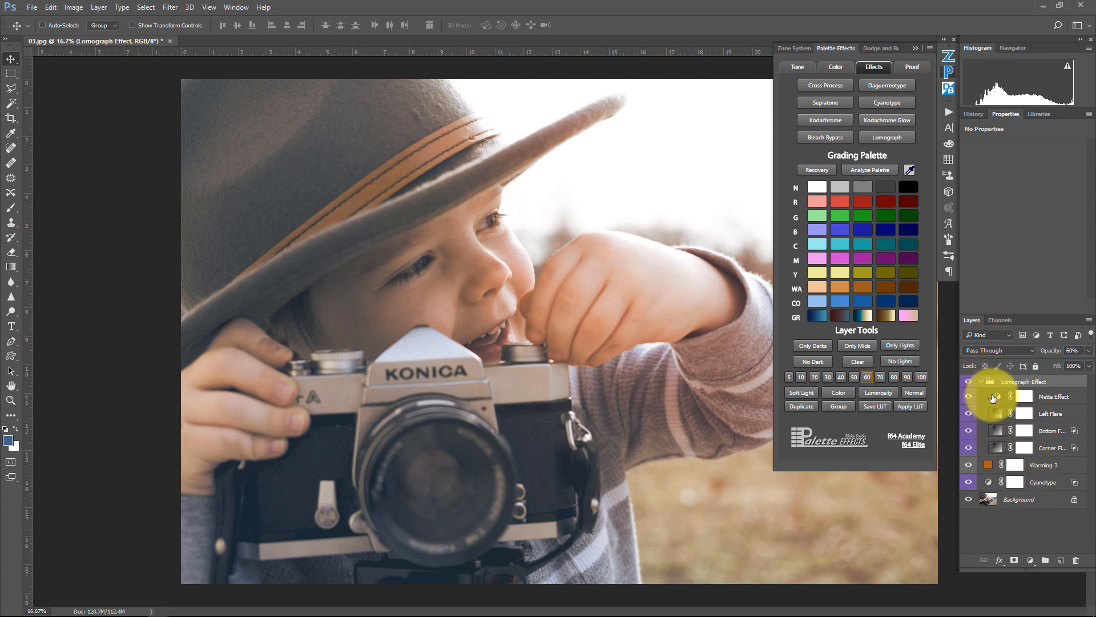
click(992, 468)
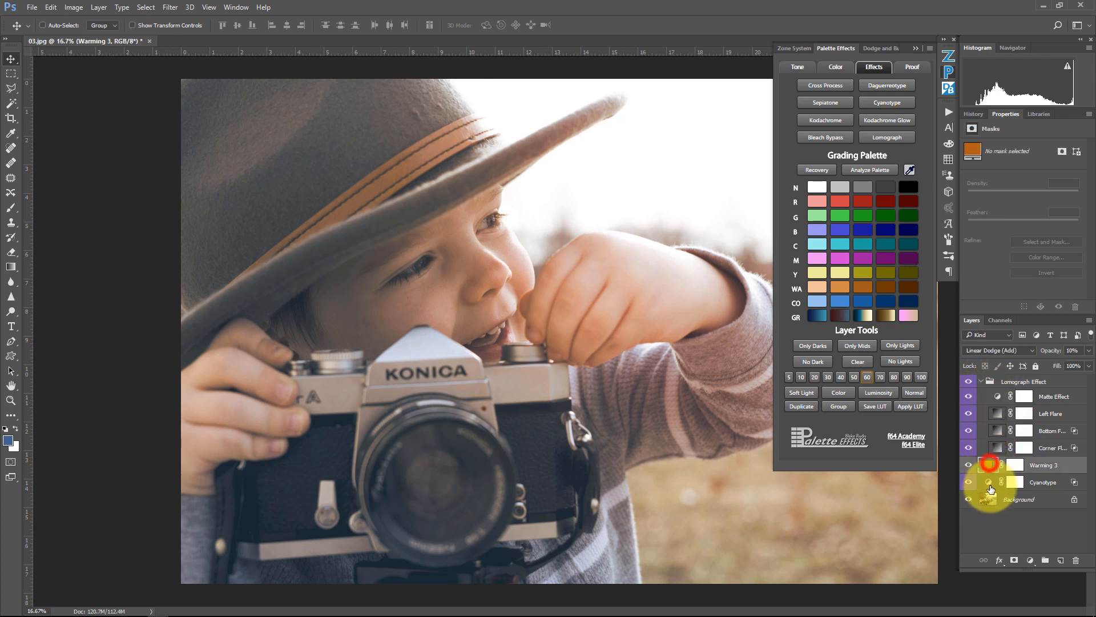
shift+click(991, 484)
drag(1053, 465, 1047, 453)
click(982, 381)
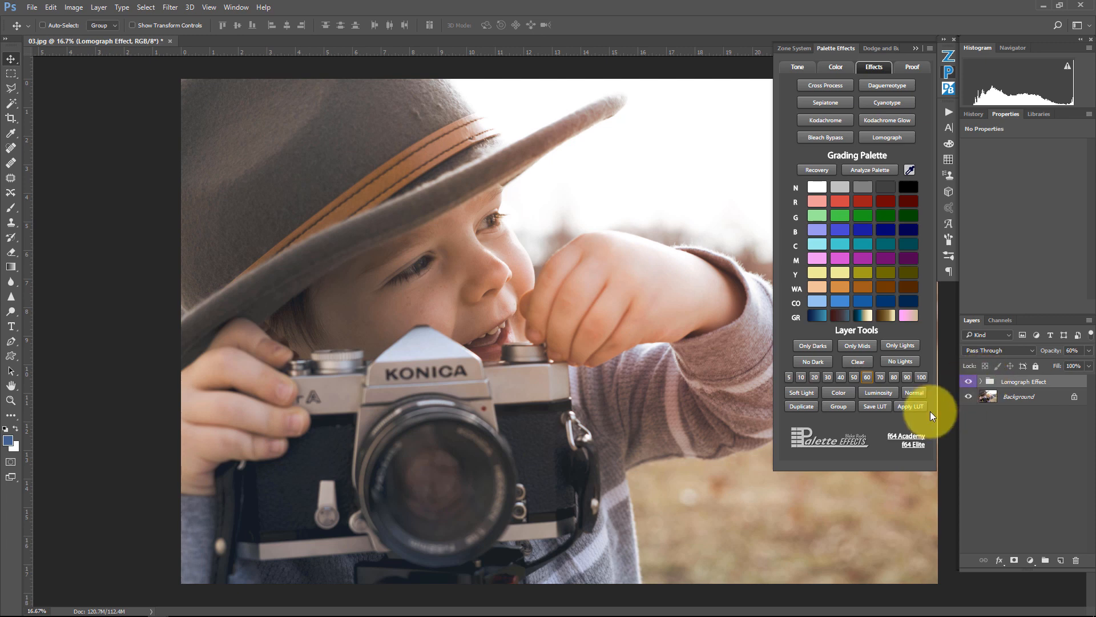
Step: Save the grade as a LUT in ICC Profile format, removing .jpg from its description and exporting it as 03.lut to the 06 Webinar folder
click(874, 408)
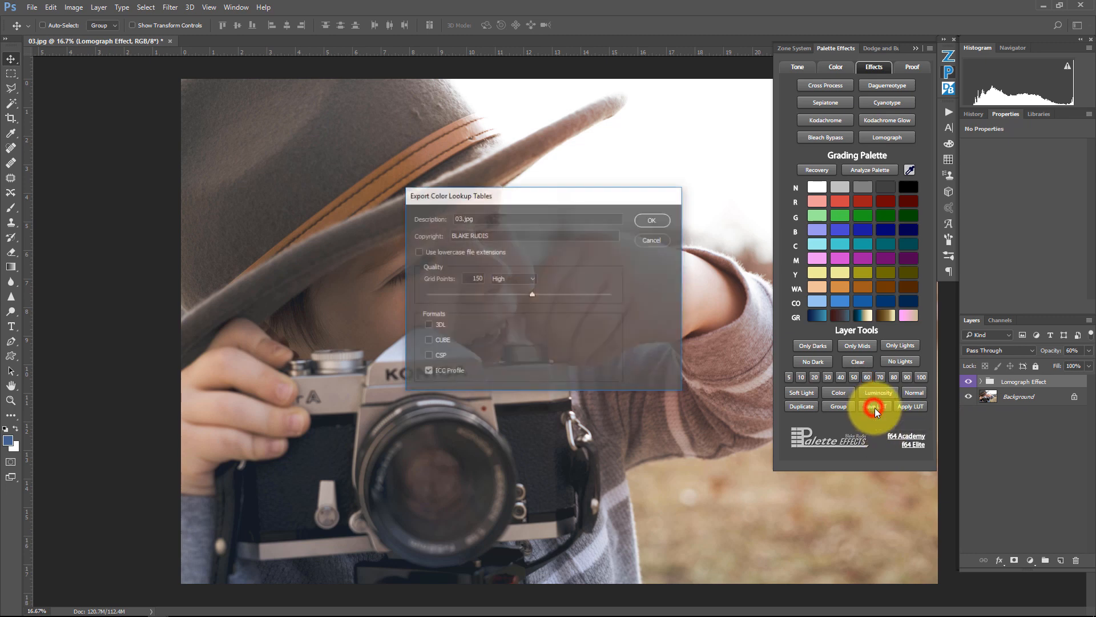
click(475, 220)
key(BackSpace)
key(BackSpace)
key(BackSpace)
key(BackSpace)
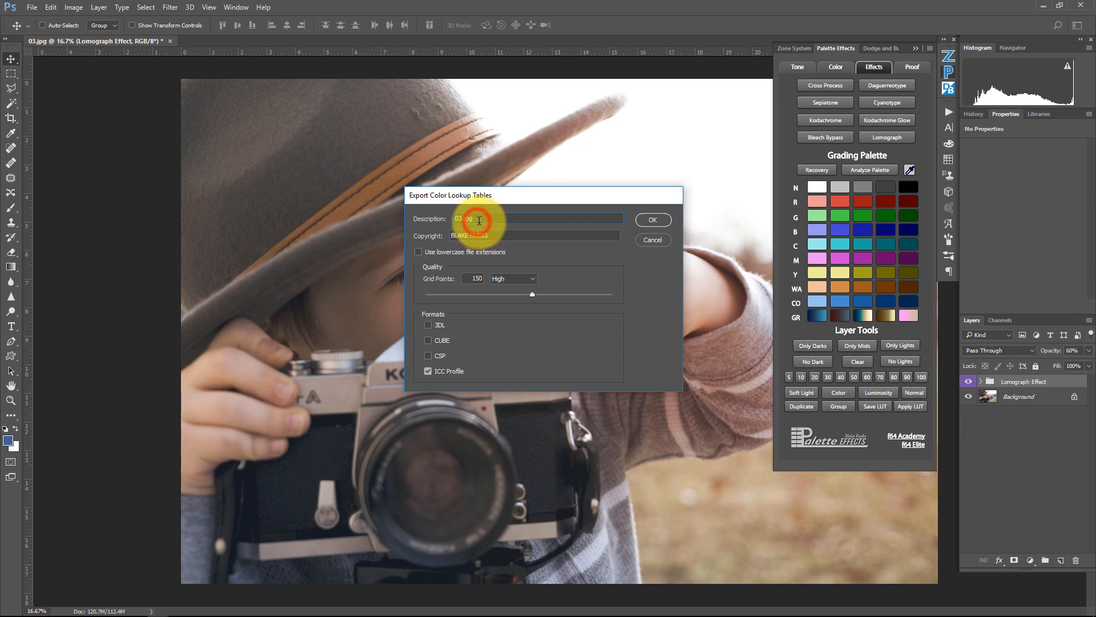
click(650, 220)
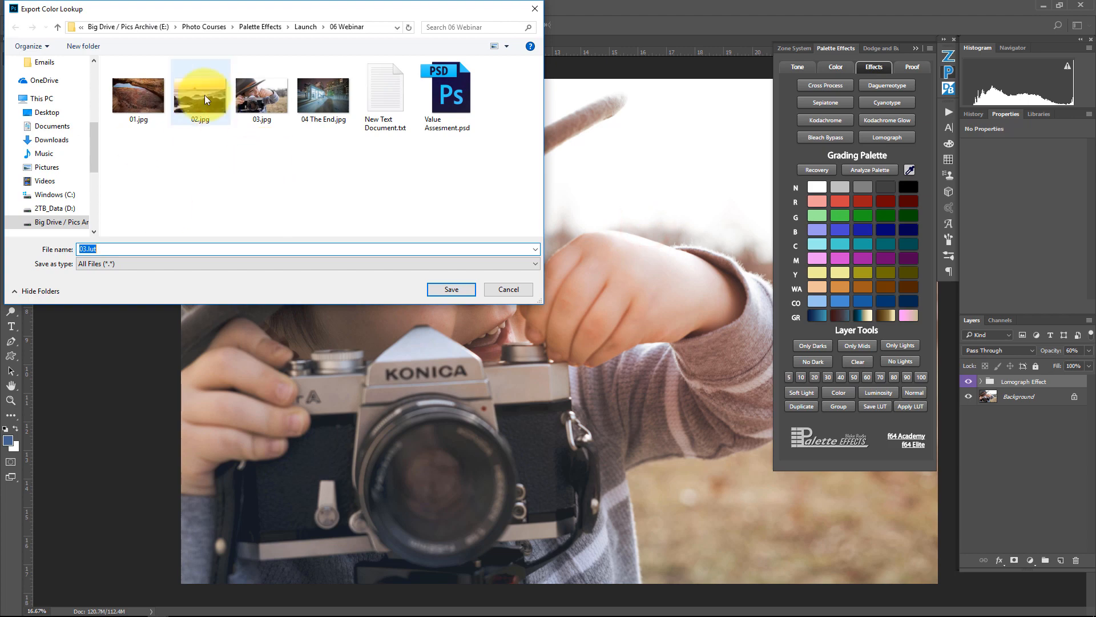
click(449, 290)
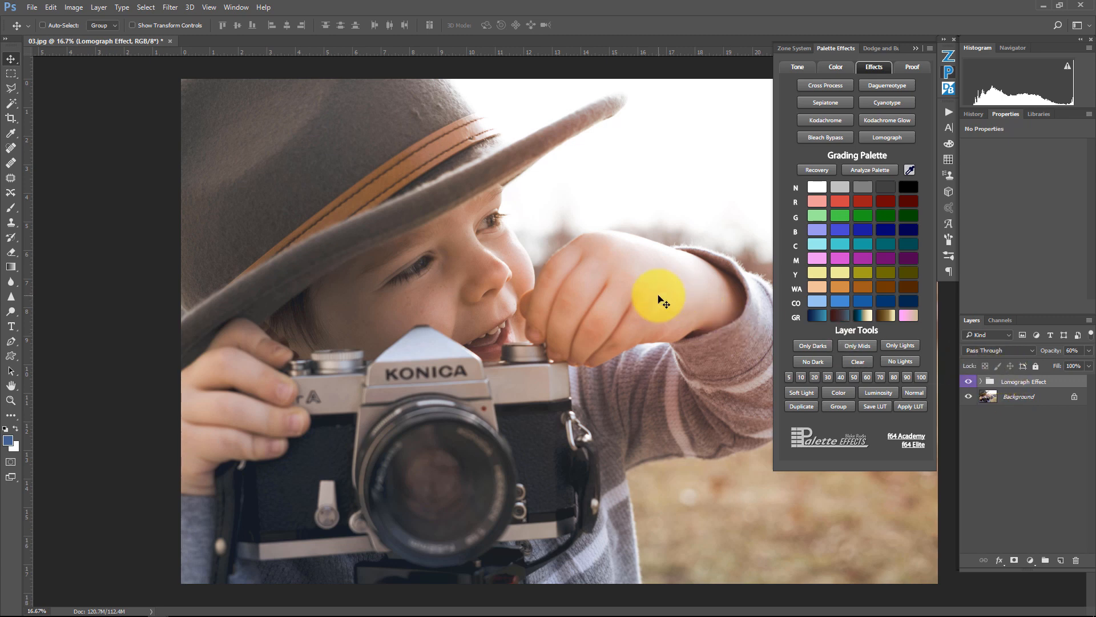
Step: Delete the Lomograph Effect group with all its layers, leaving only the Background layer
click(981, 381)
click(998, 379)
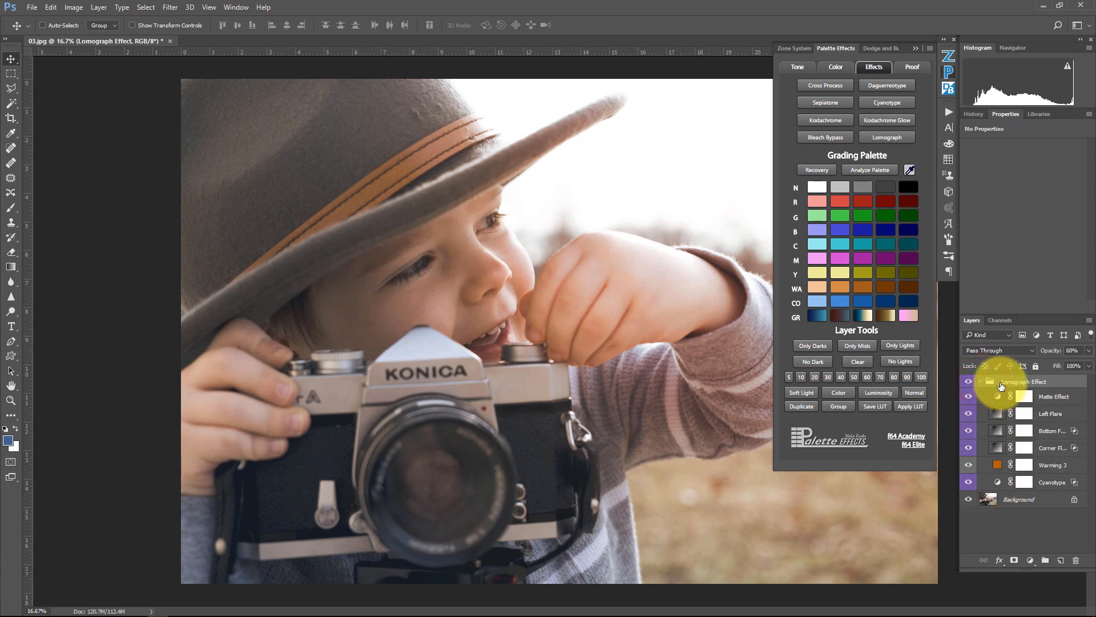
key(Delete)
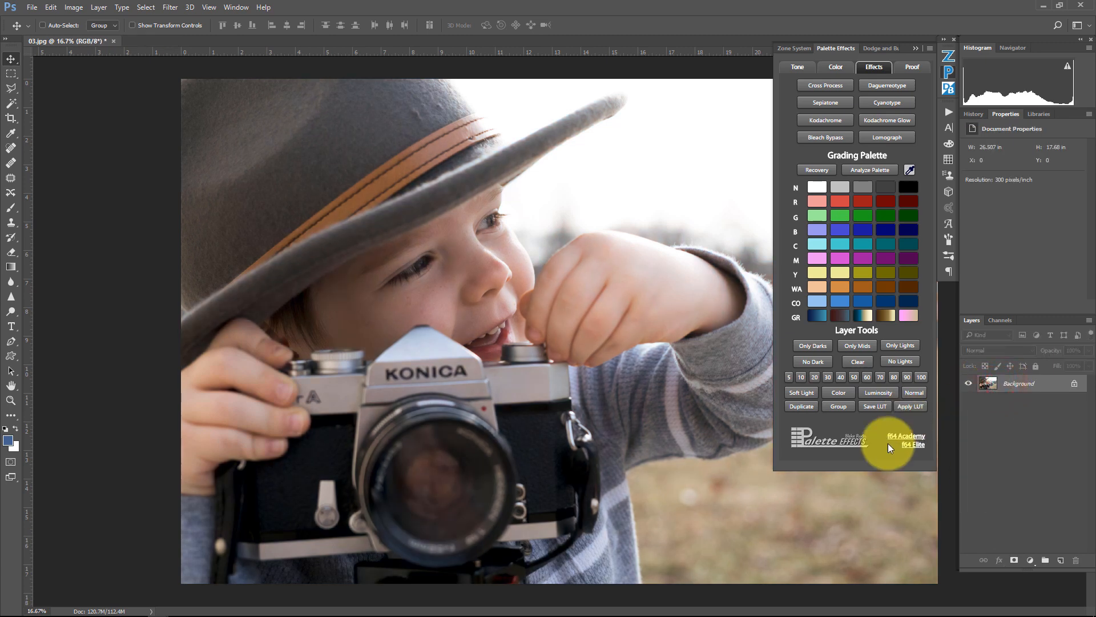
Step: Add an Apply LUT layer to the portrait and load 03.ICC as its Device Link profile
click(908, 407)
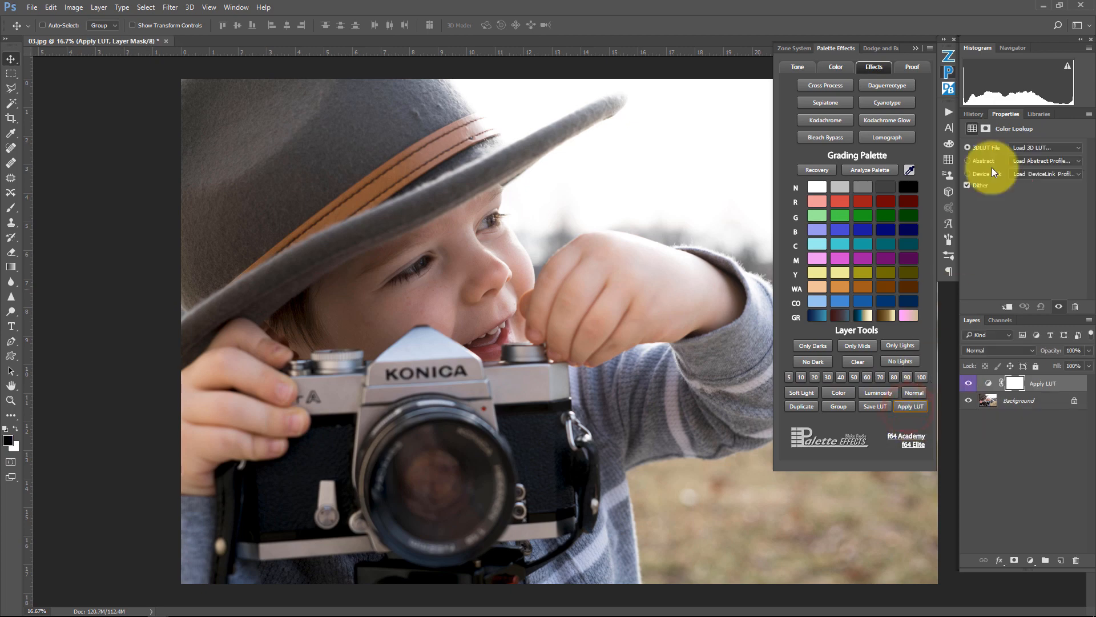
click(982, 173)
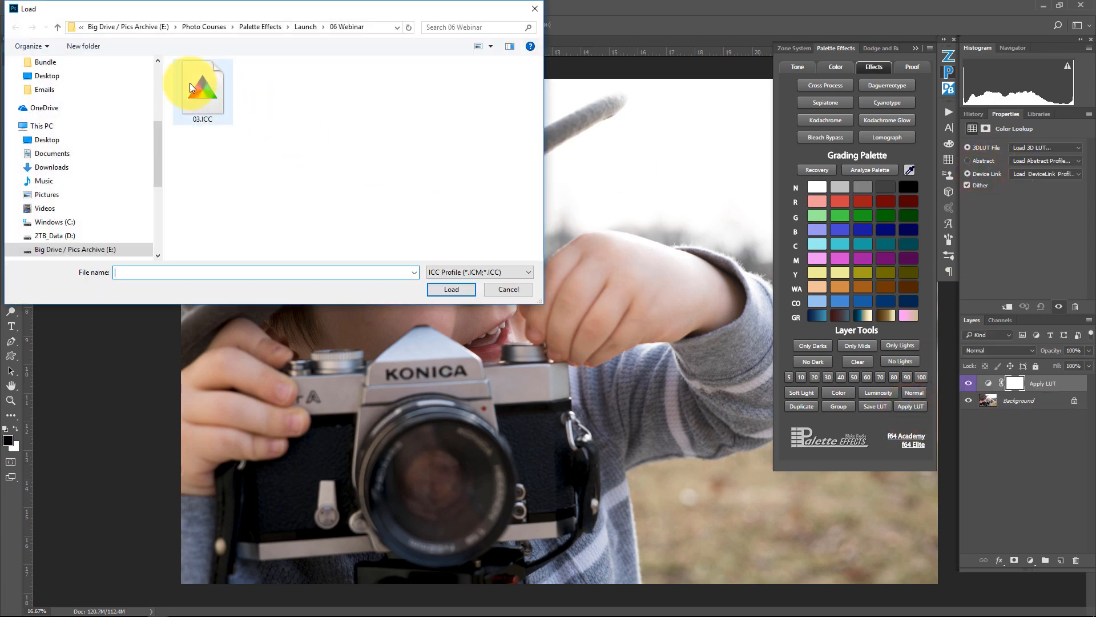
double_click(198, 87)
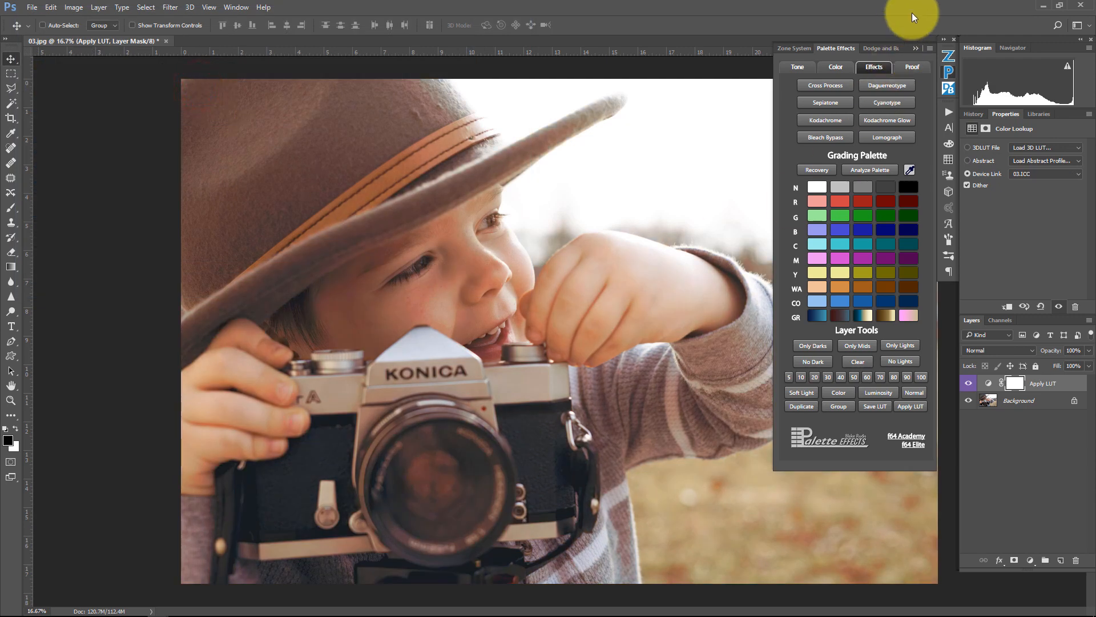
click(918, 48)
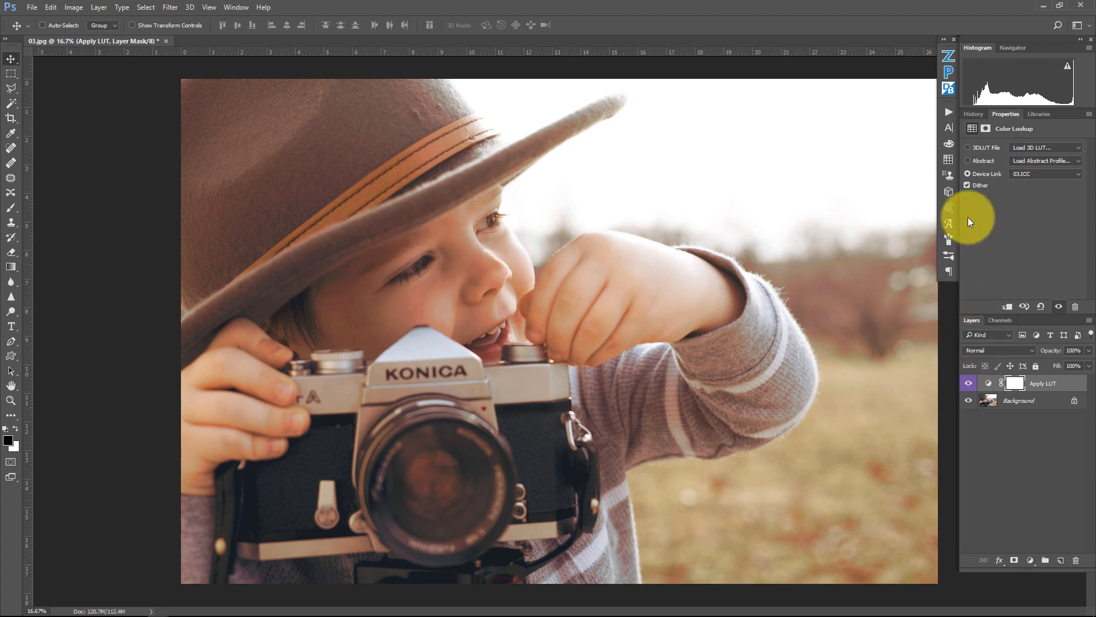
Step: Try the Color, Soft Light and Luminosity blend modes on the Apply LUT layer, and set it to Normal at 60% opacity
click(948, 72)
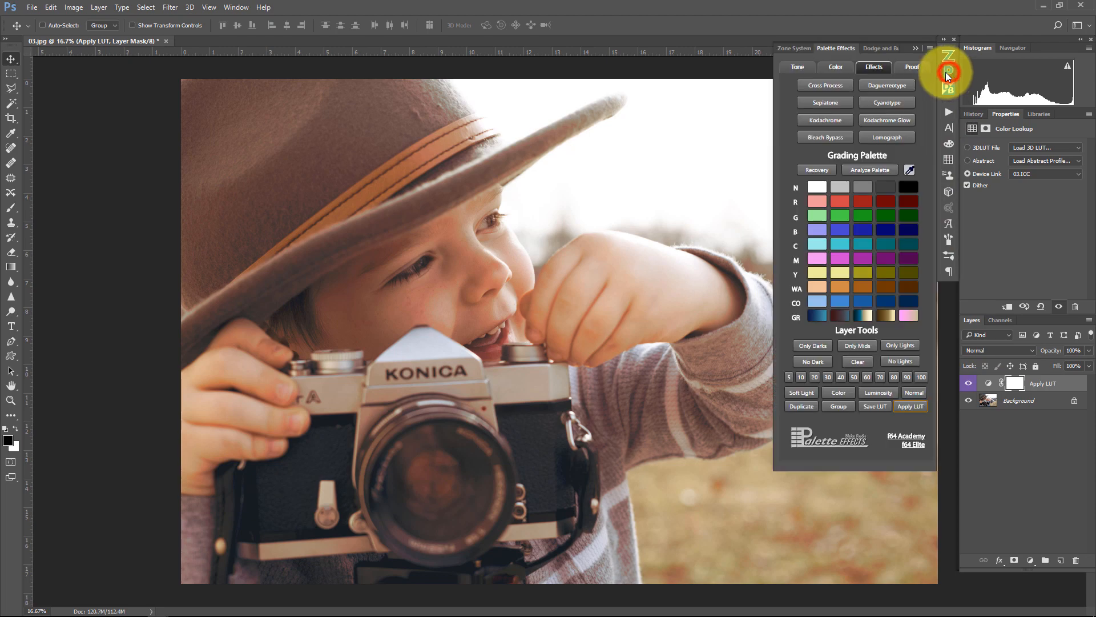
click(845, 395)
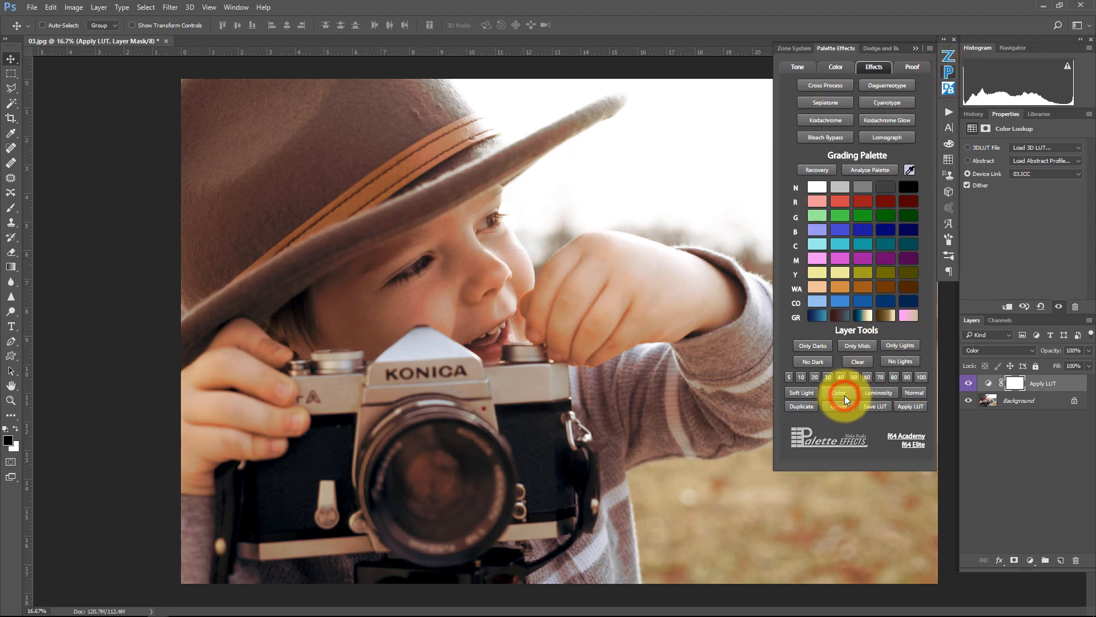
click(809, 393)
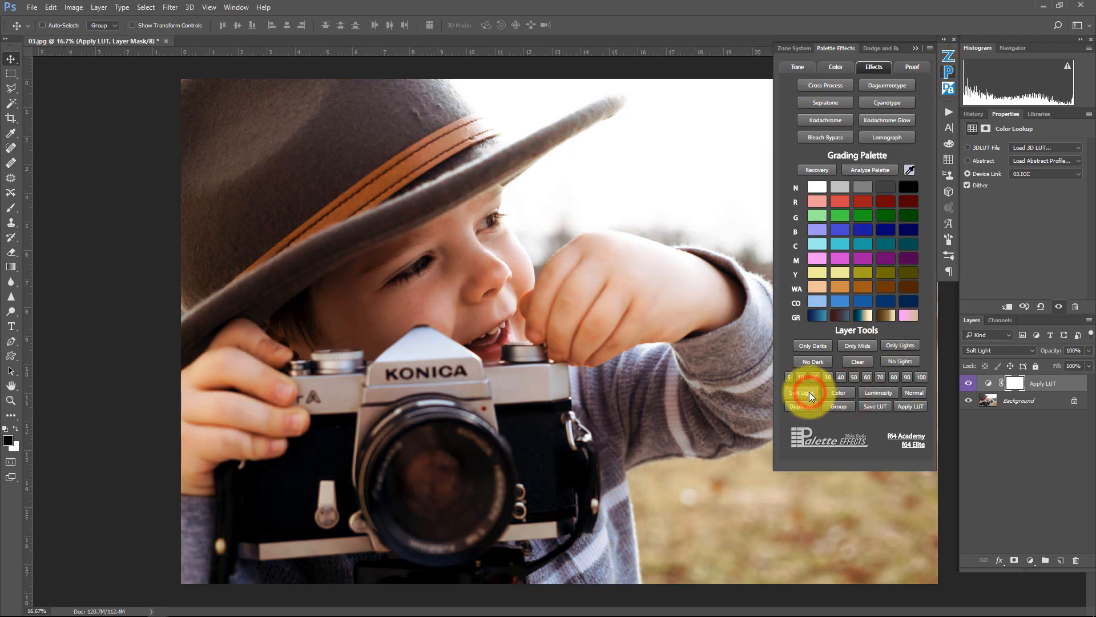
click(870, 392)
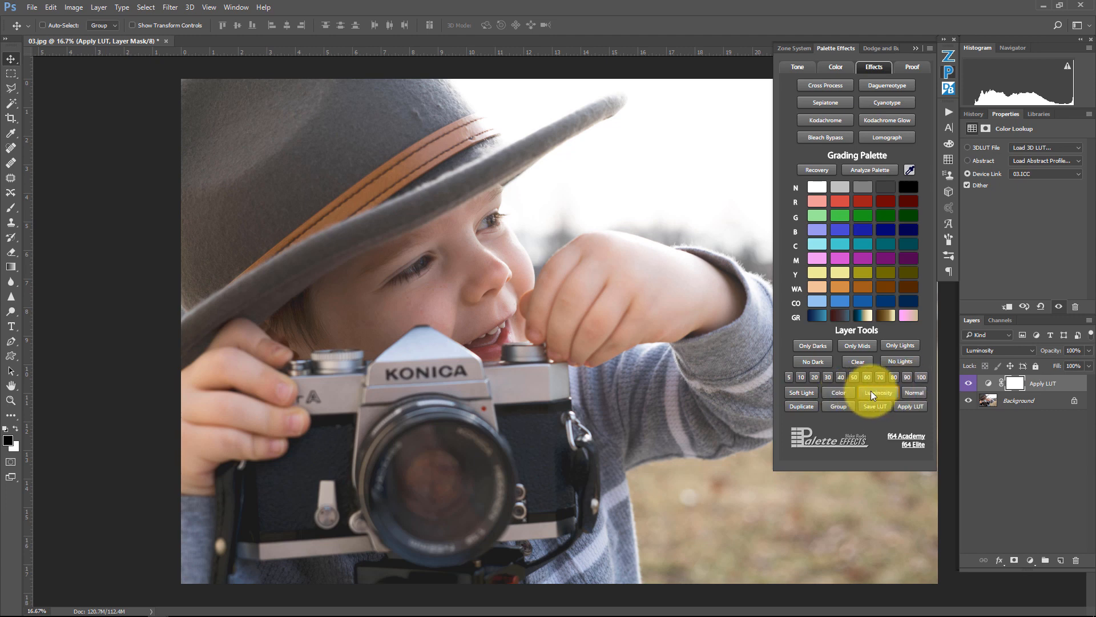
click(880, 377)
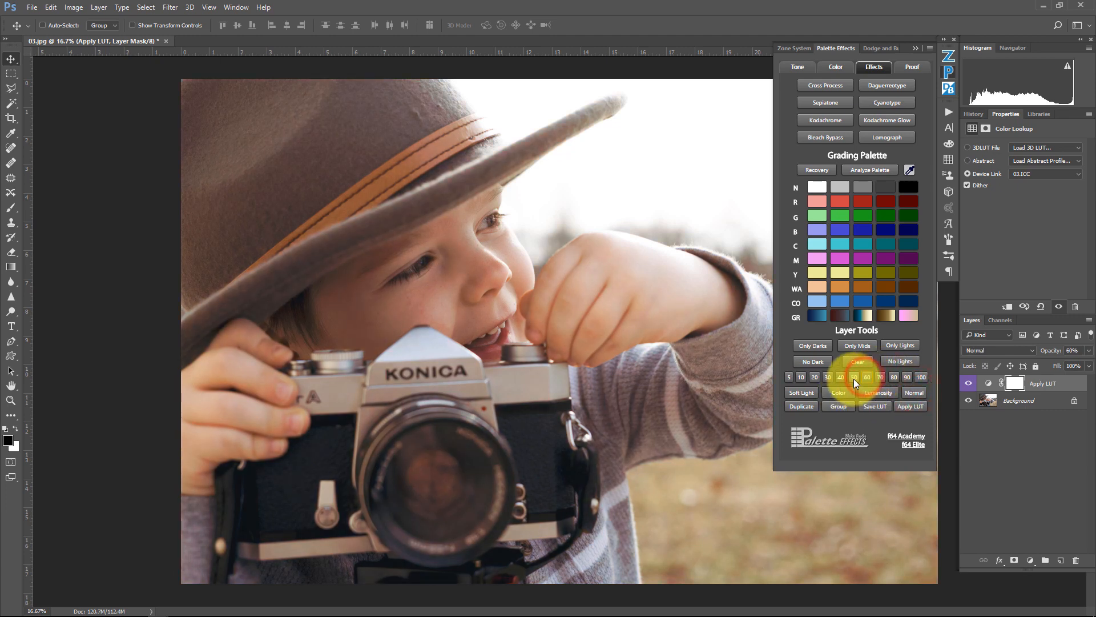
Step: Collapse the Palette Effects panel and compare the portrait with and without the Apply LUT layer
click(920, 46)
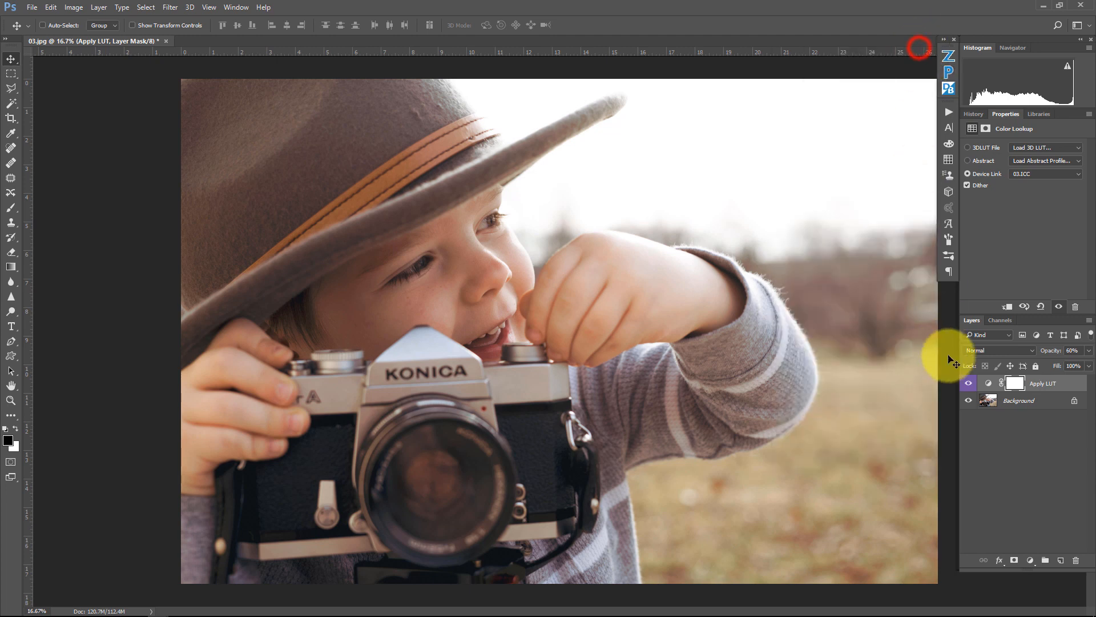
click(969, 382)
click(970, 383)
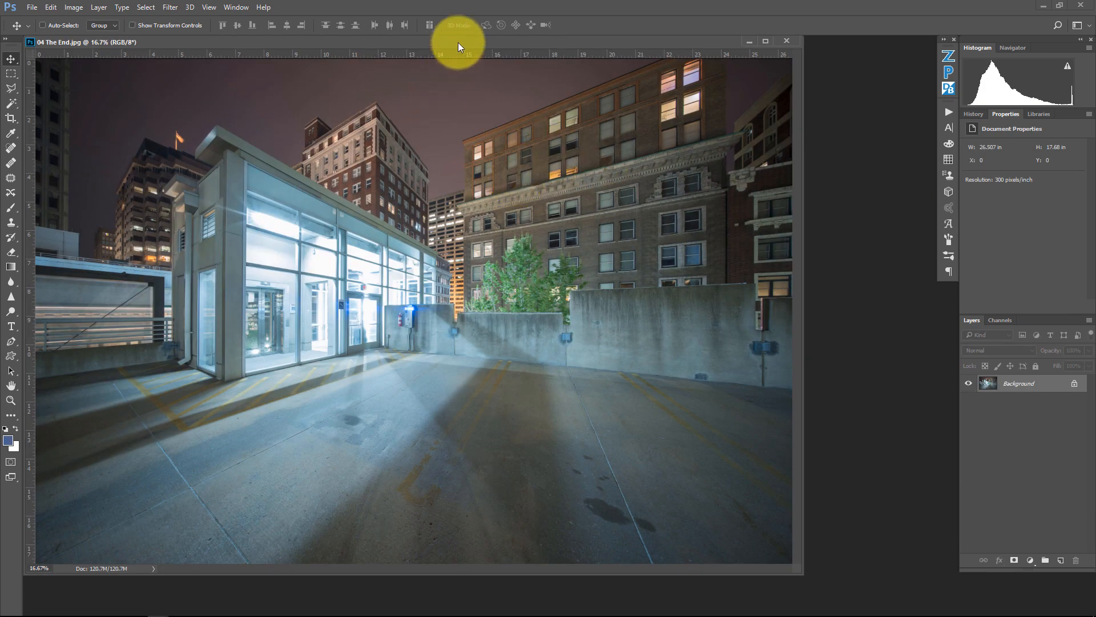
Step: Show the Palette Effects panel and dock the 04 The End.jpg document window
drag(458, 42, 480, 54)
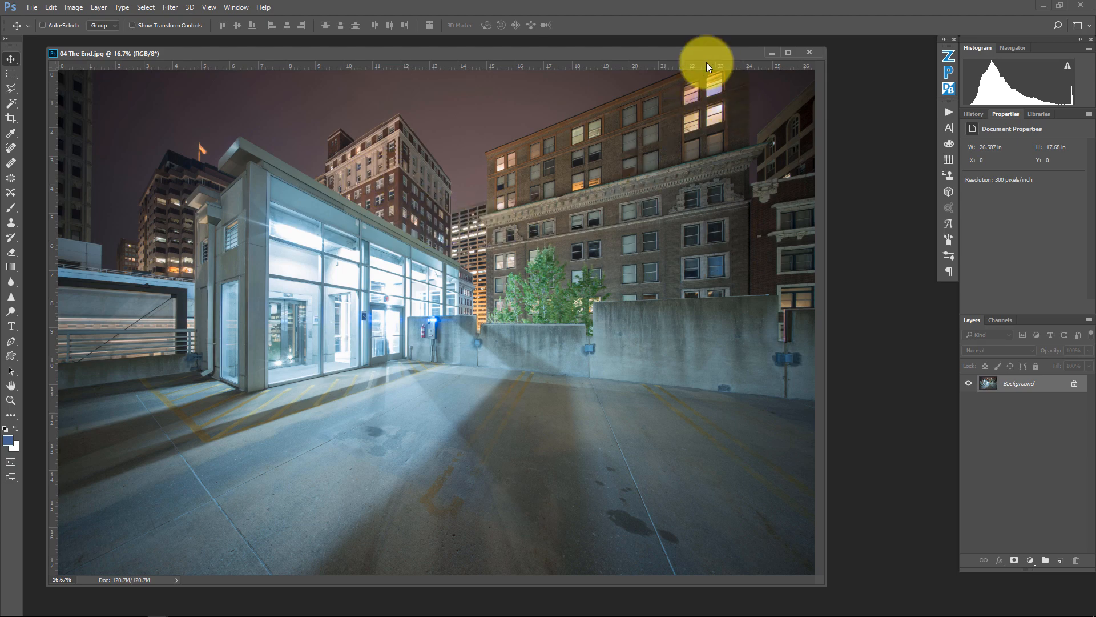
drag(701, 53, 692, 57)
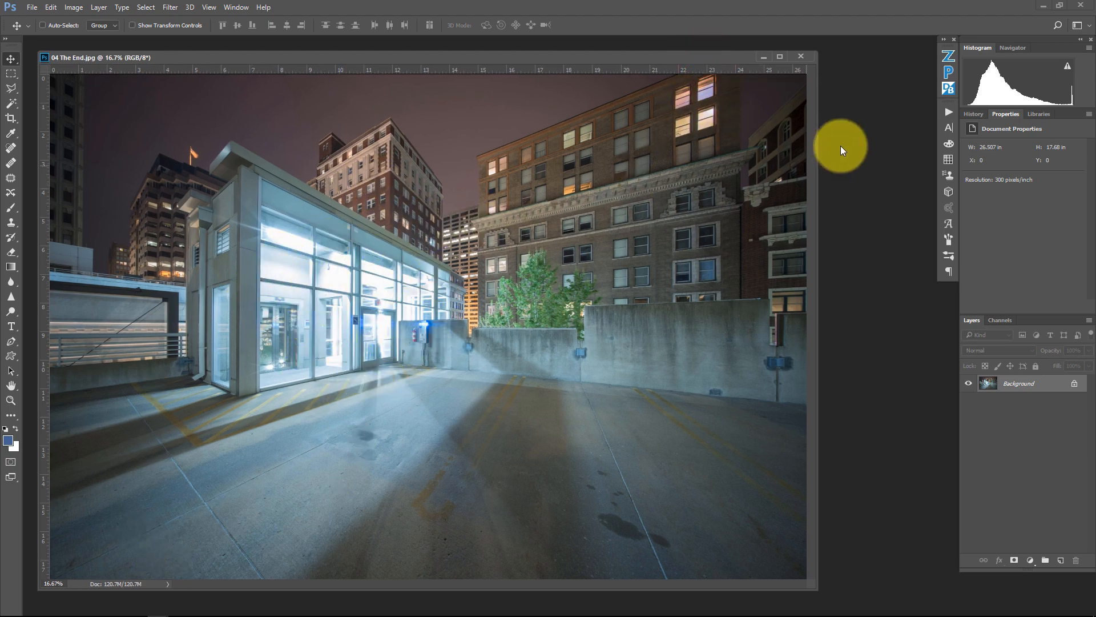
click(947, 89)
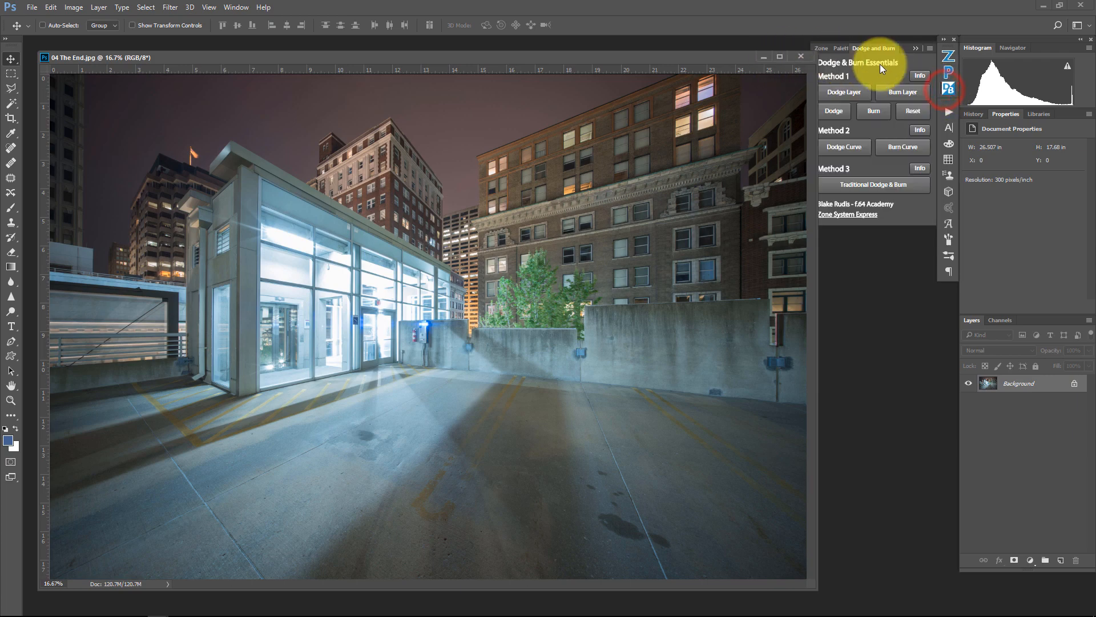
click(942, 73)
drag(717, 56, 706, 42)
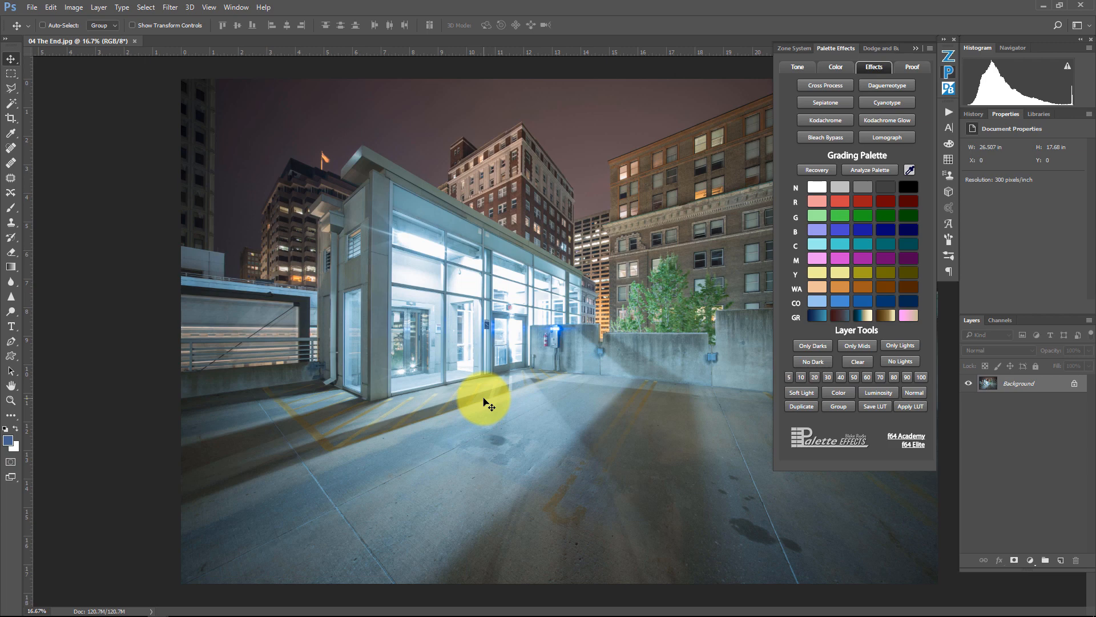
Step: Add an Analyze Palette layer to the night photo and compare the image with and without it
click(861, 170)
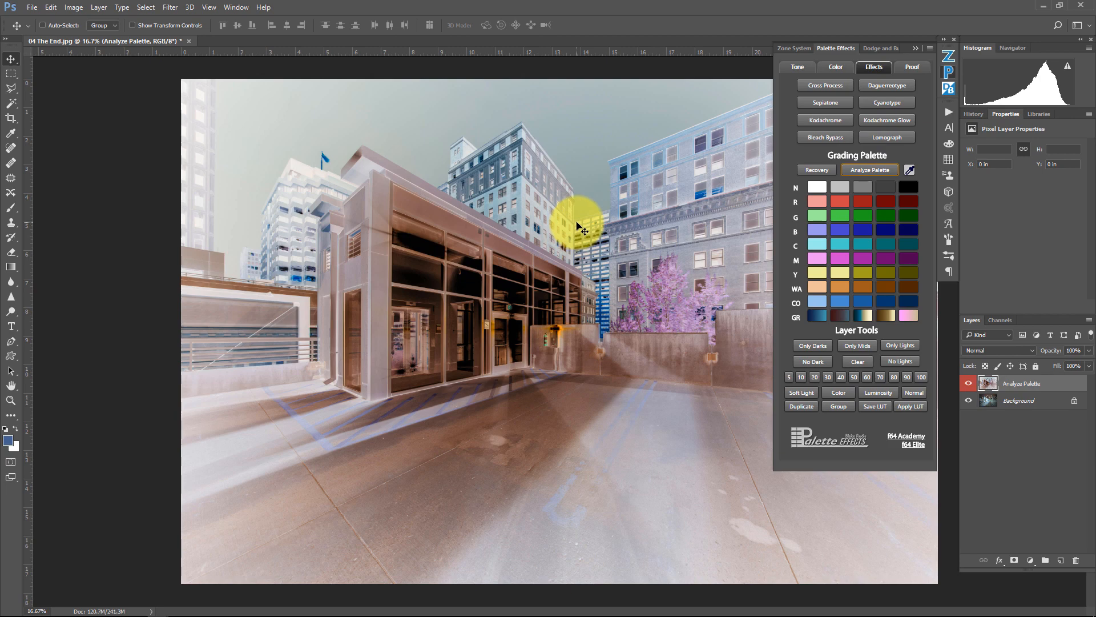
click(968, 383)
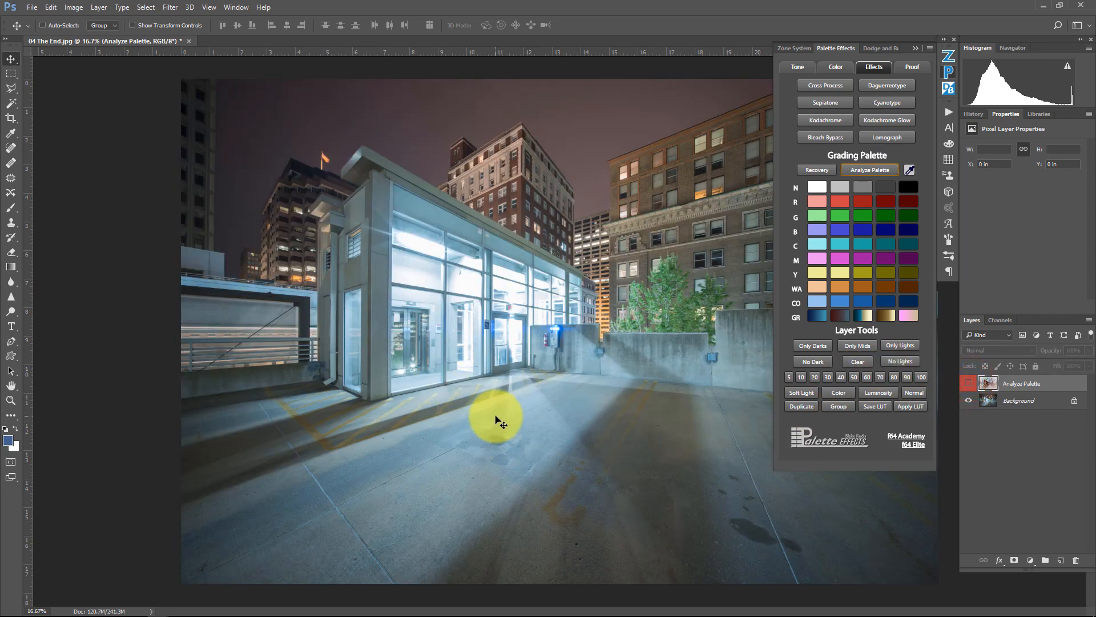
click(968, 383)
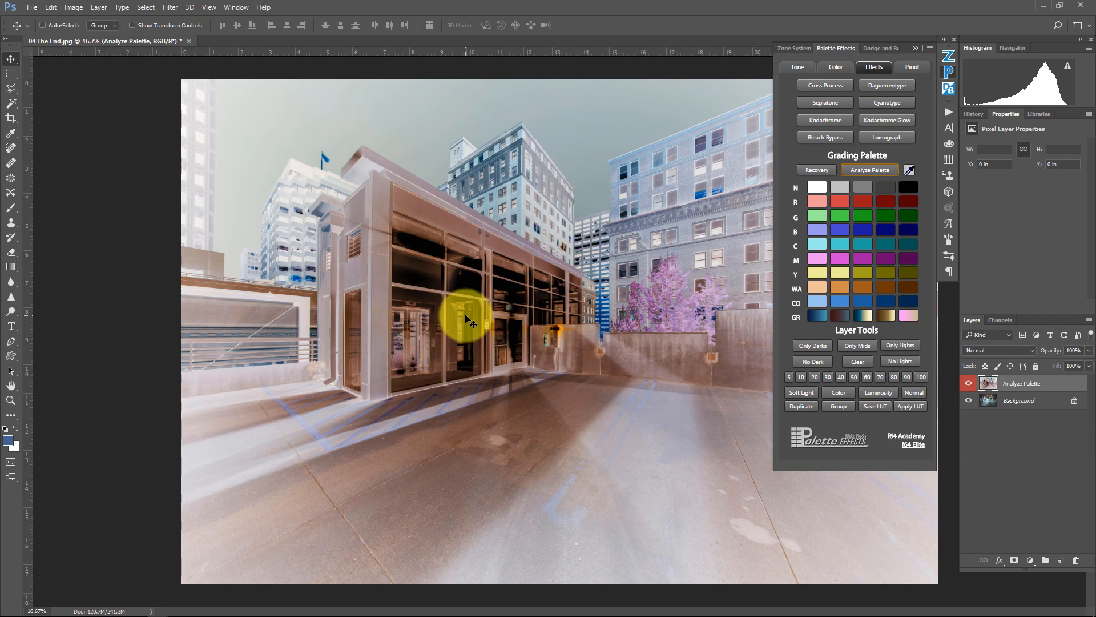
Step: Select the brown tones of the inverted pavement with Color Range, using Localized Color Clusters and a Fuzziness of 74
click(909, 170)
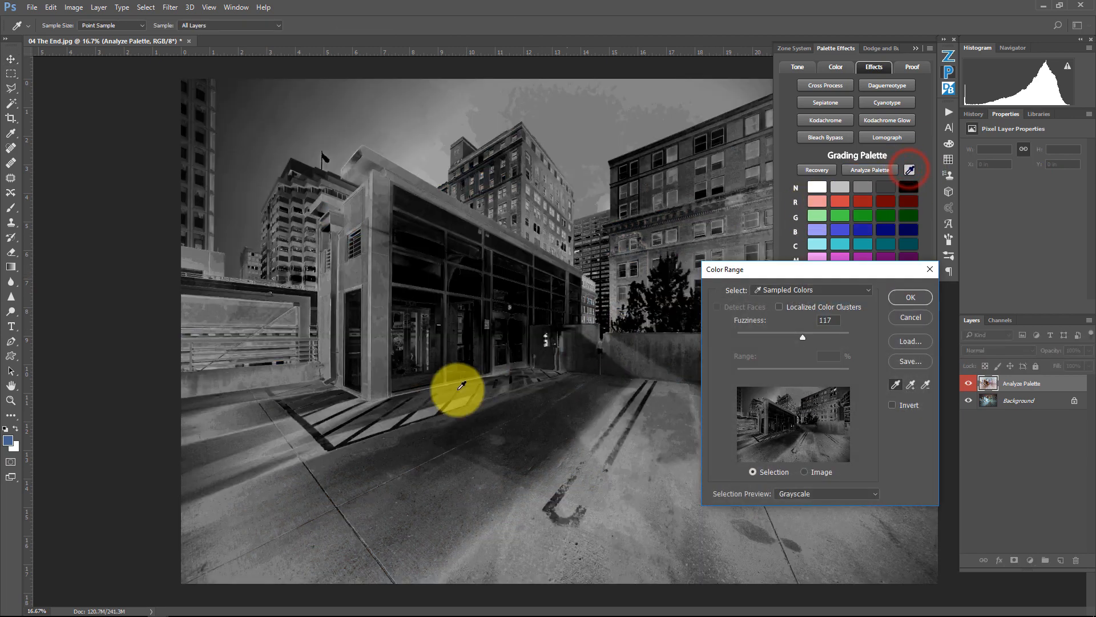
click(462, 466)
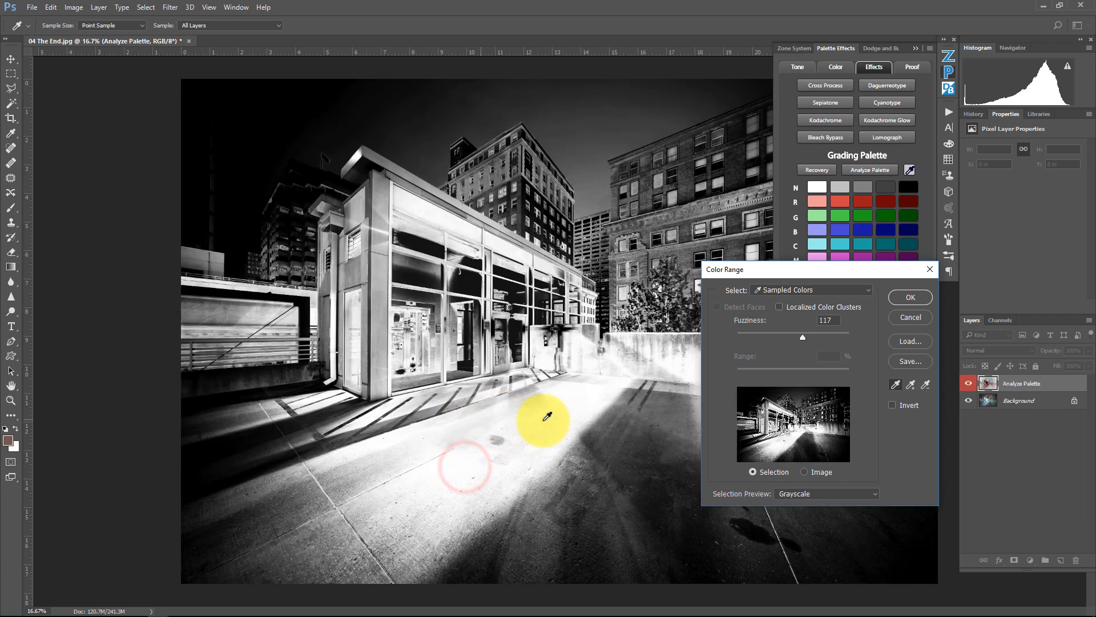
click(795, 306)
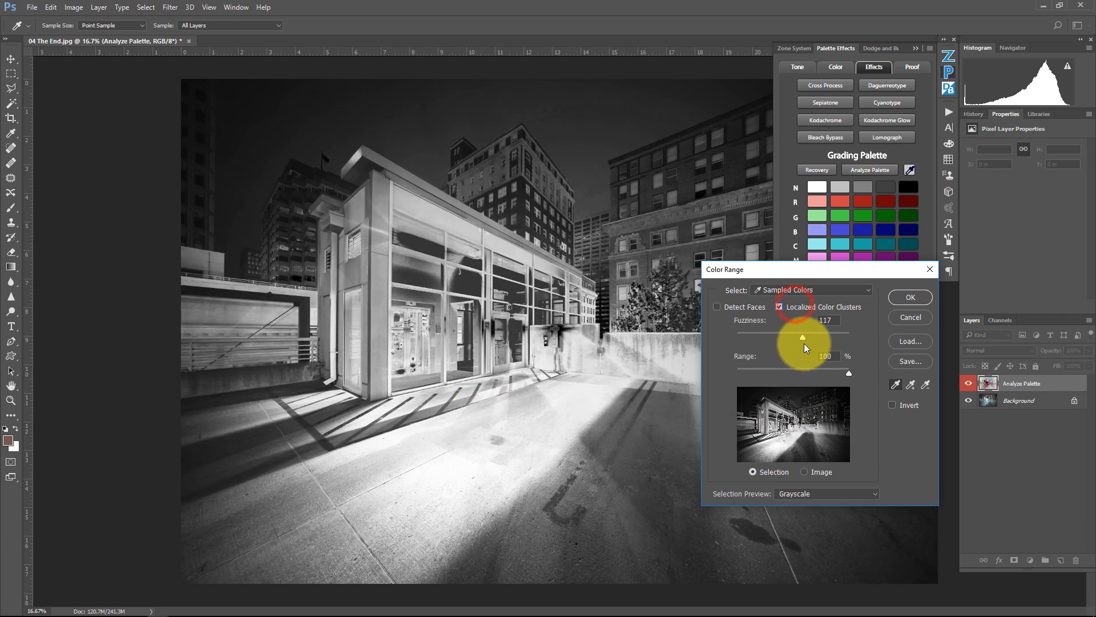
mouse_move(778, 334)
mouse_down()
mouse_move(768, 336)
mouse_move(779, 337)
mouse_up()
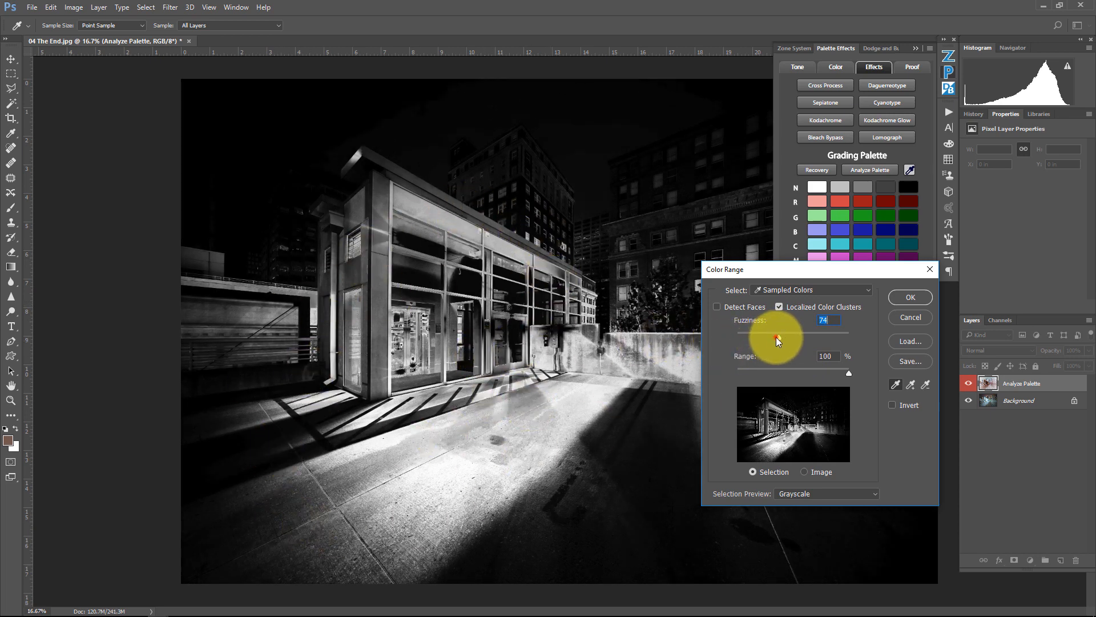
click(916, 296)
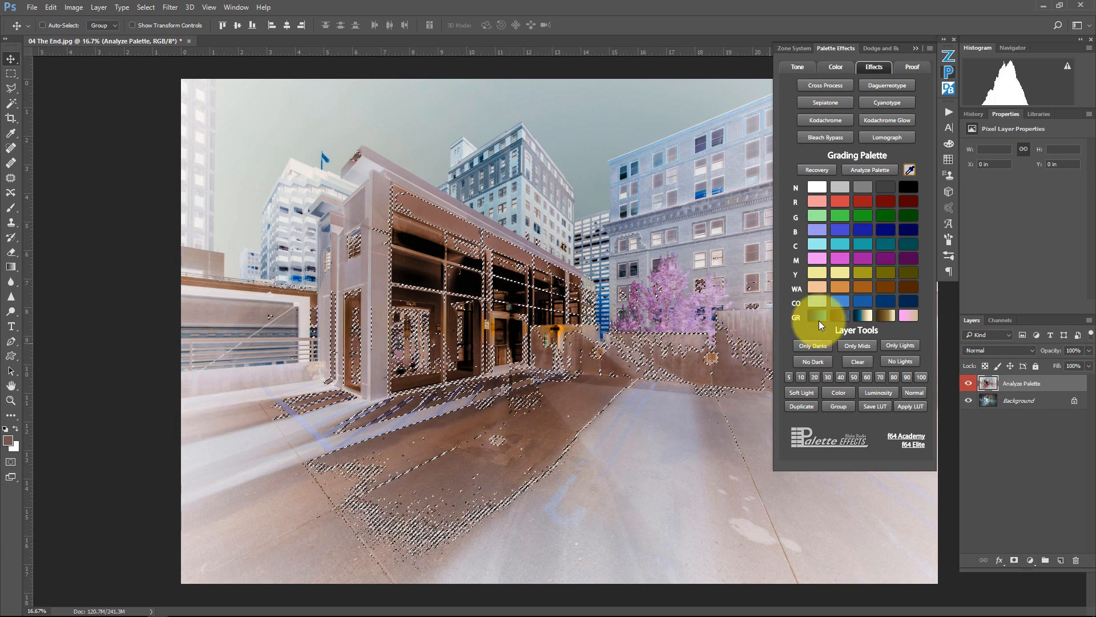
Step: Add a Warming 2 layer from the pavement selection at 20% opacity in Color mode, with the Analyze Palette layer hidden
click(841, 287)
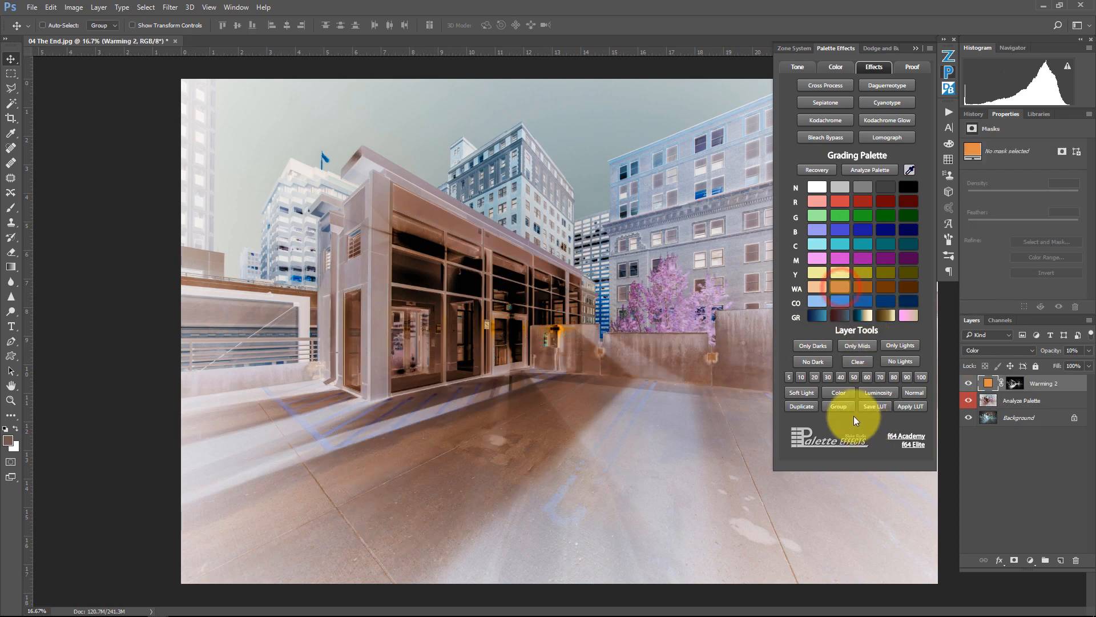
click(968, 401)
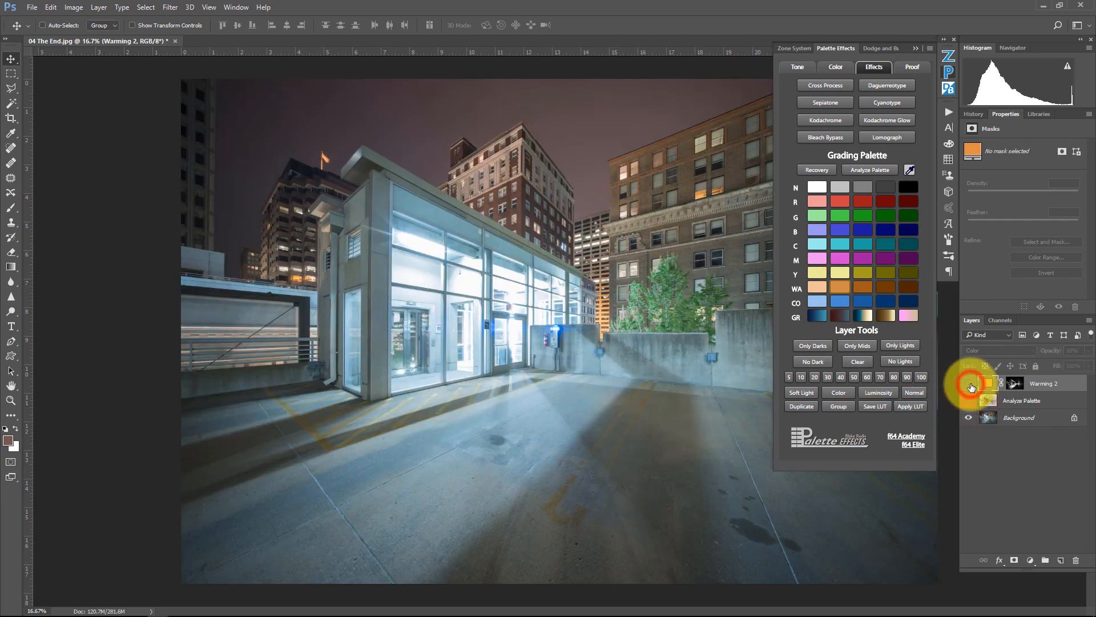
click(969, 383)
click(844, 393)
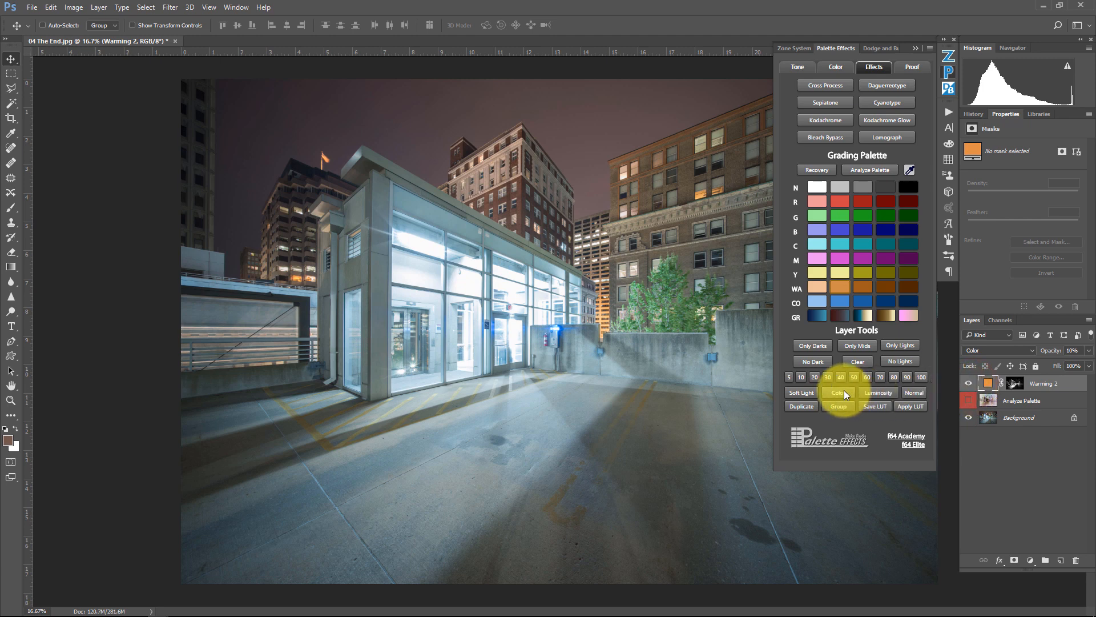
click(826, 376)
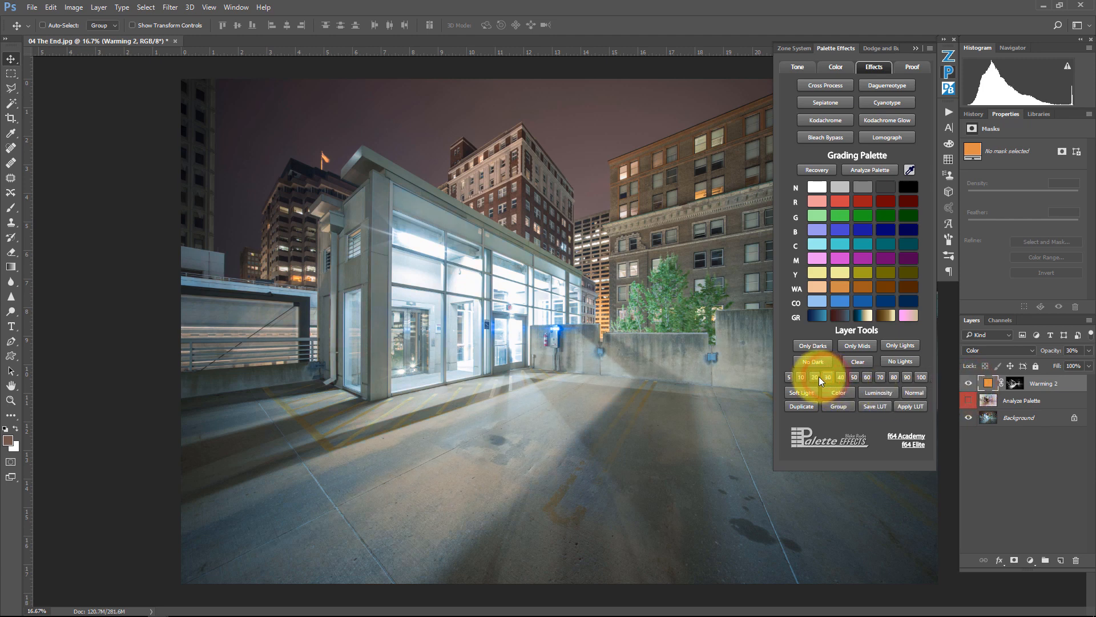
click(815, 378)
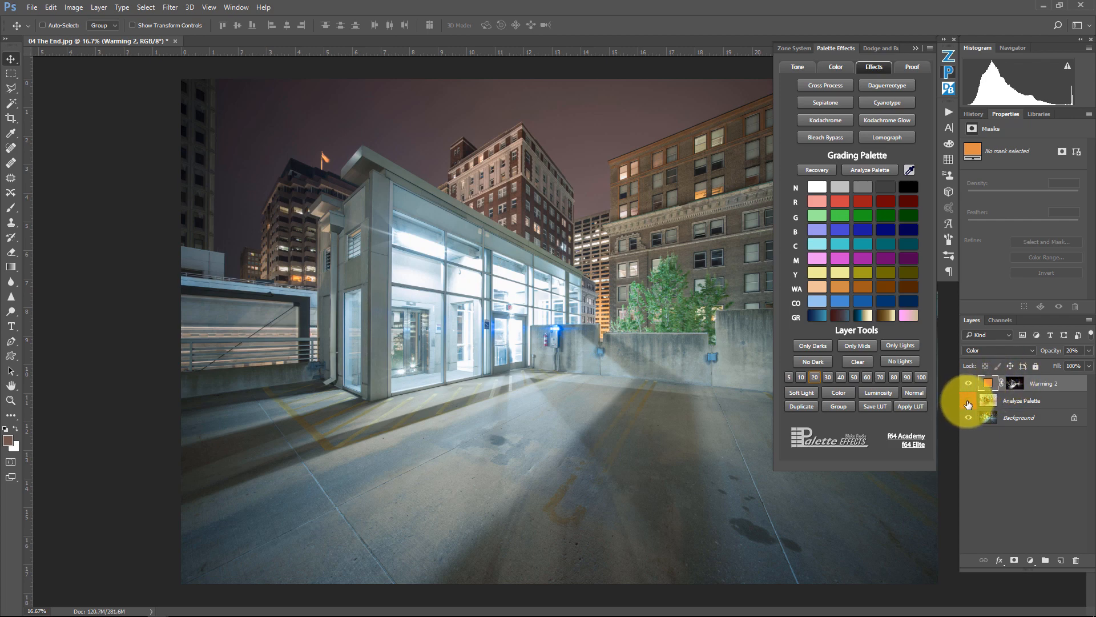
Step: Recolor the Warming 2 layer to #6b4b3c, sampled from the inverted pavement, and hide the Analyze Palette layer again
click(969, 402)
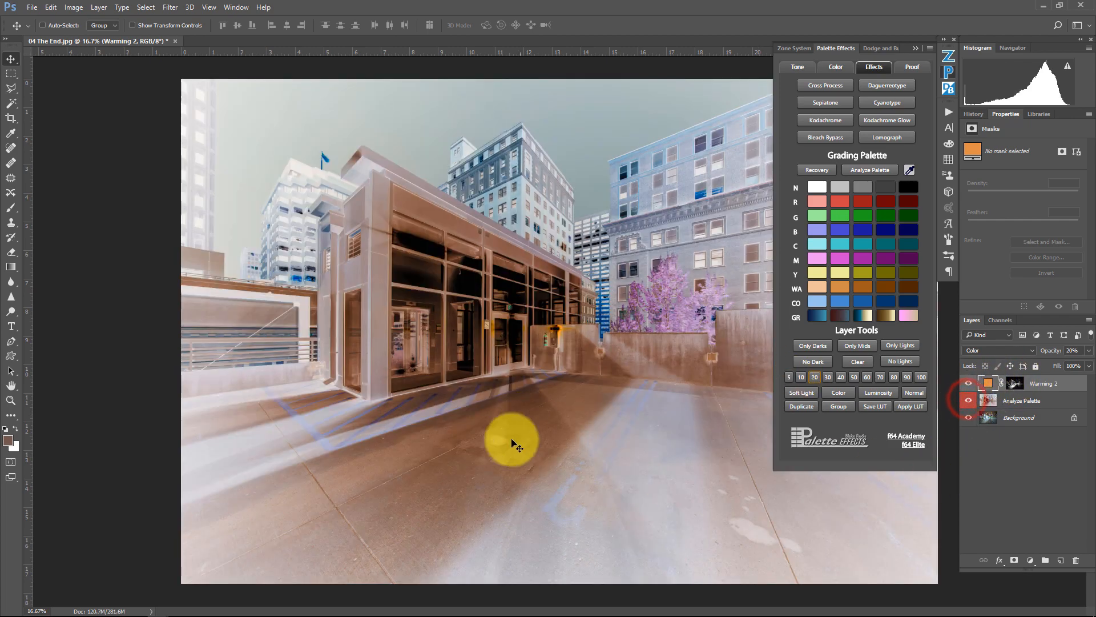
double_click(989, 388)
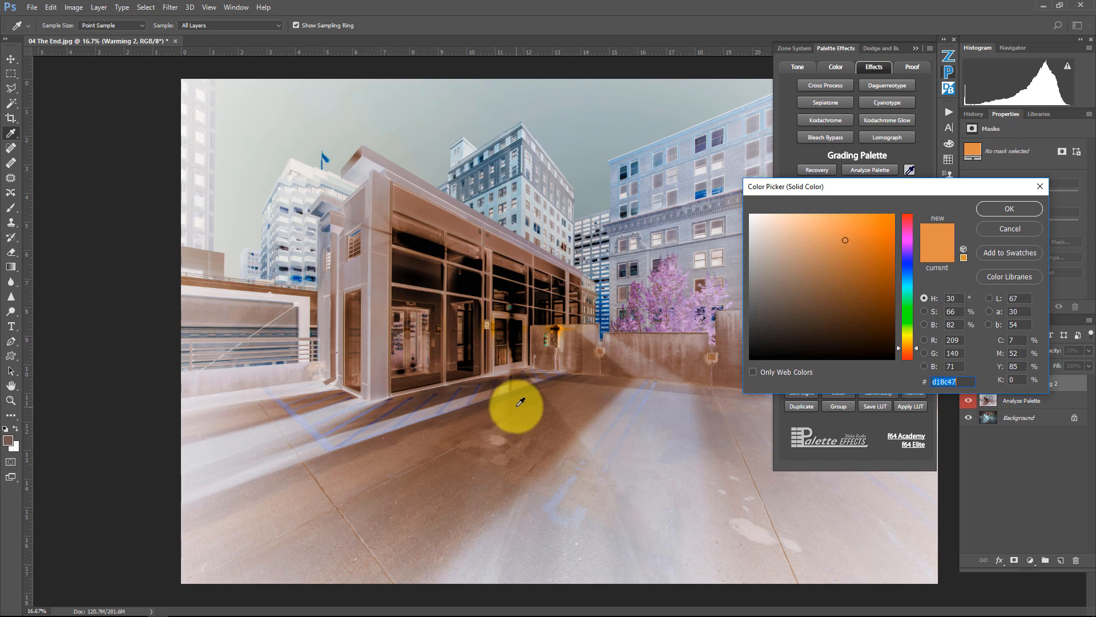
mouse_move(510, 407)
mouse_down()
mouse_move(507, 420)
mouse_move(507, 410)
mouse_up()
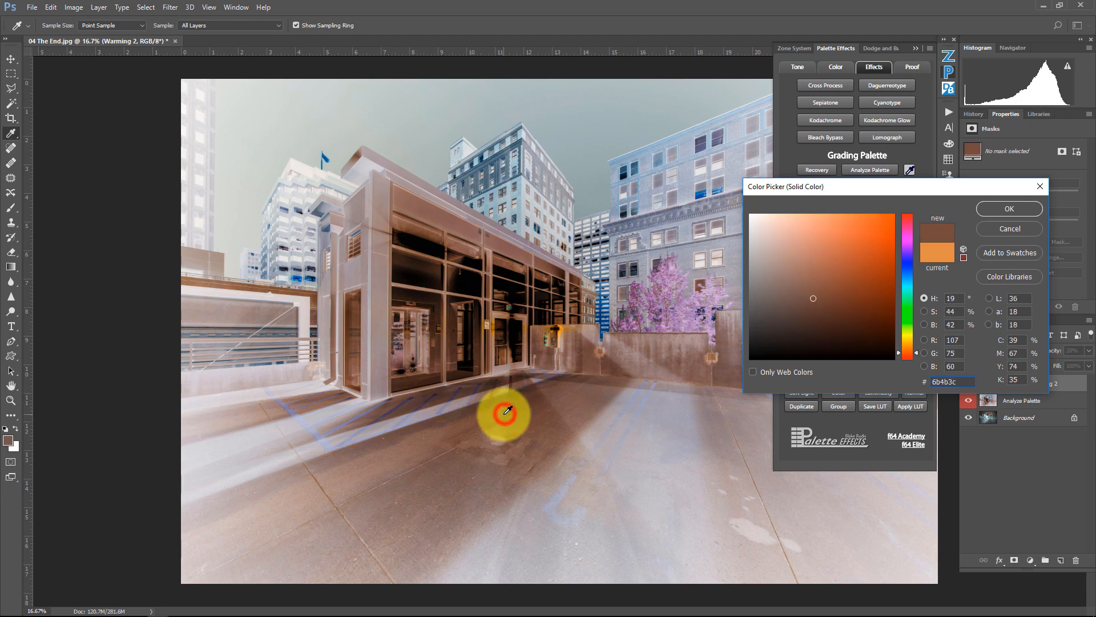
click(1007, 209)
click(967, 400)
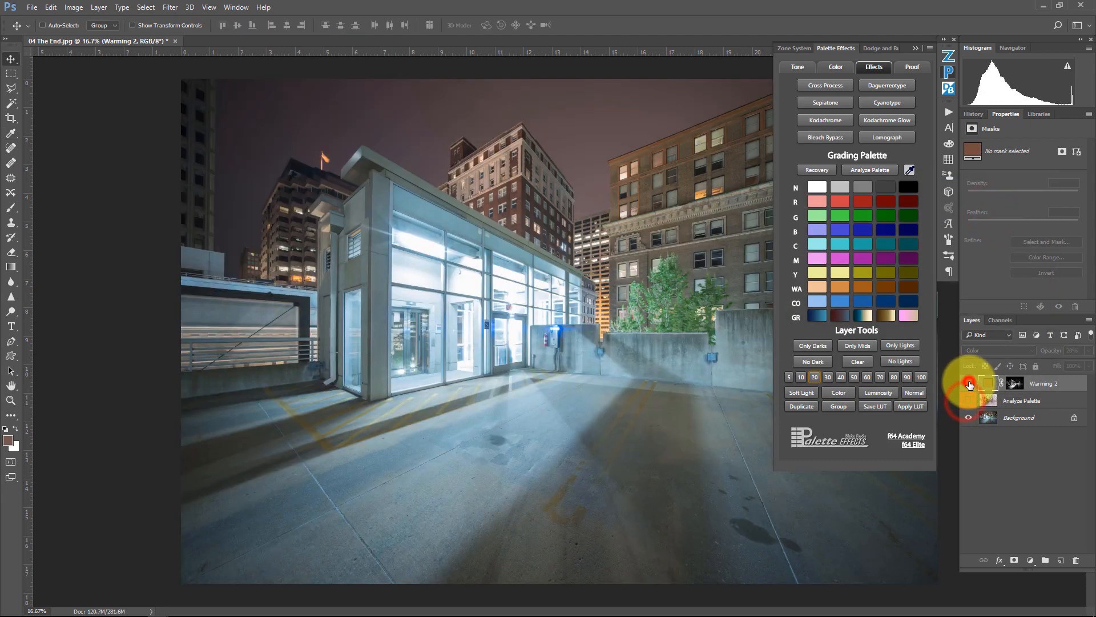
Step: Set the Warming 2 layer to 40% opacity and compare the photo with and without the warming and Analyze Palette layers
click(969, 383)
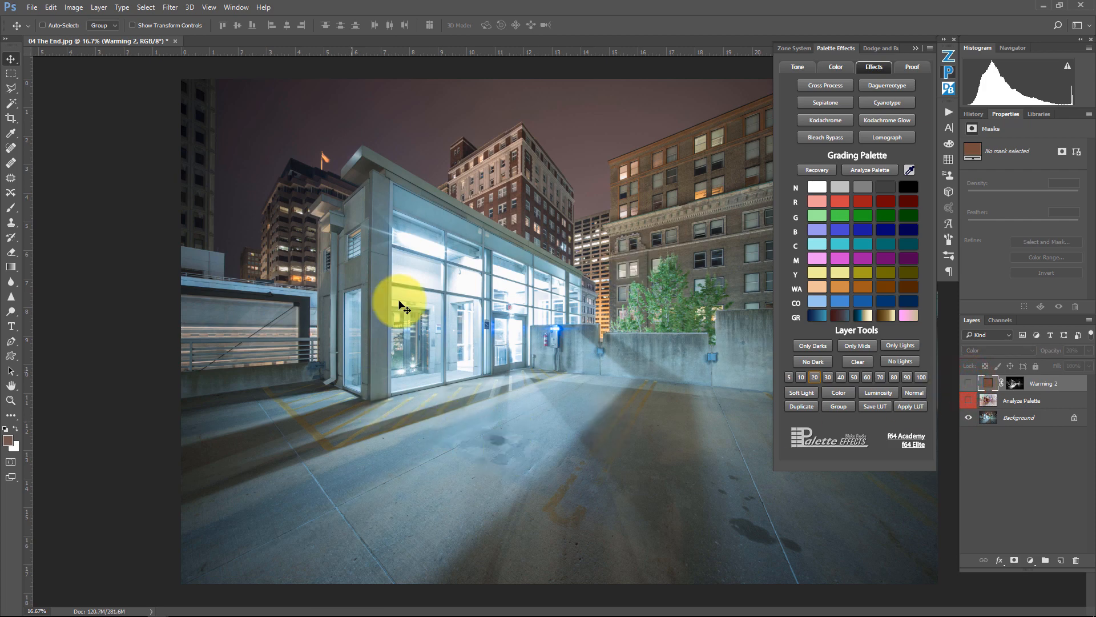
click(967, 383)
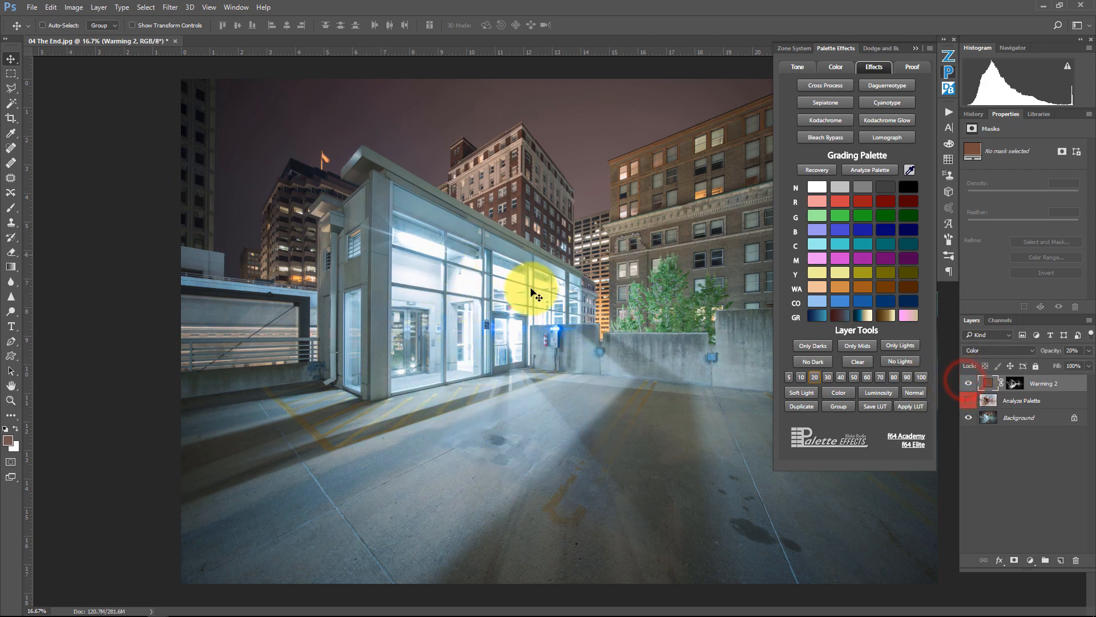
click(841, 377)
click(969, 383)
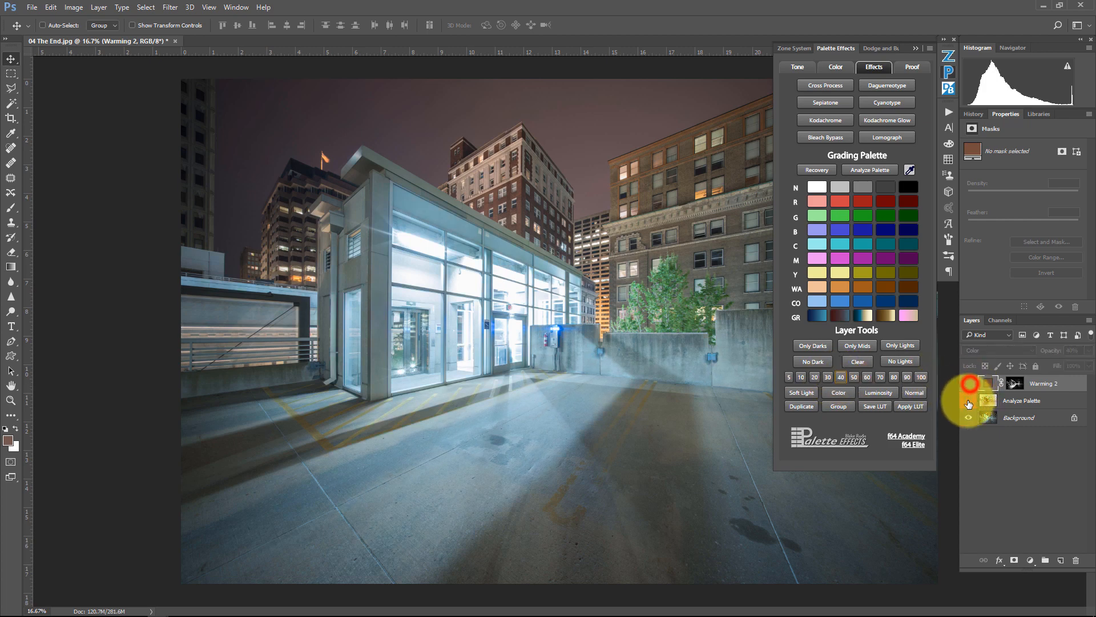
click(968, 404)
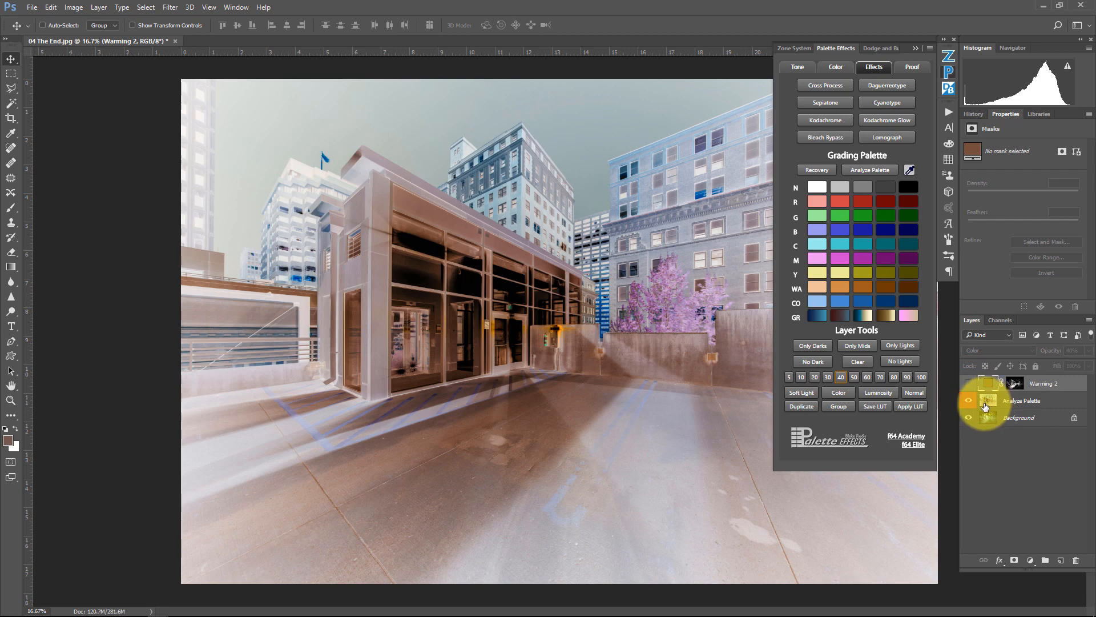
click(969, 400)
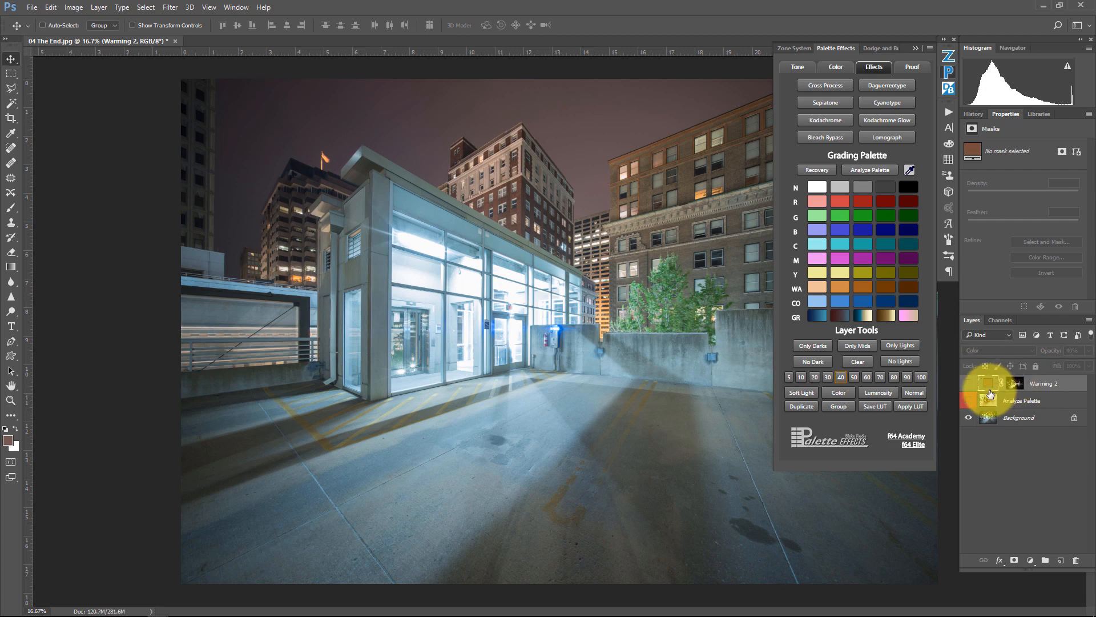
click(969, 383)
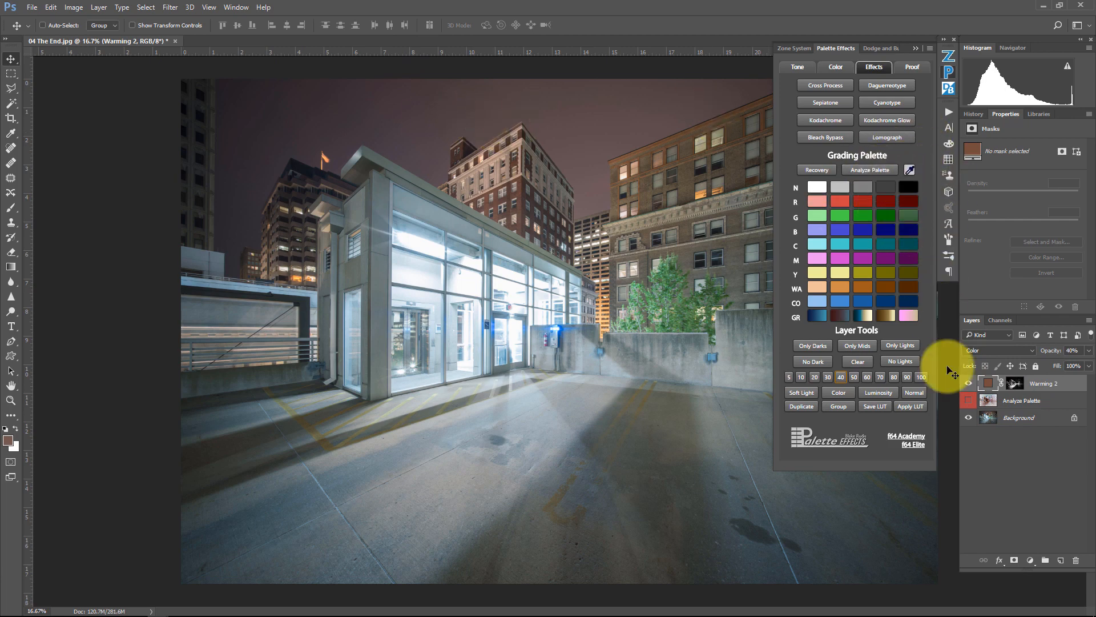
Step: Show the Analyze Palette layer and select the inverted sky tones with Color Range at a Fuzziness of 54
click(969, 400)
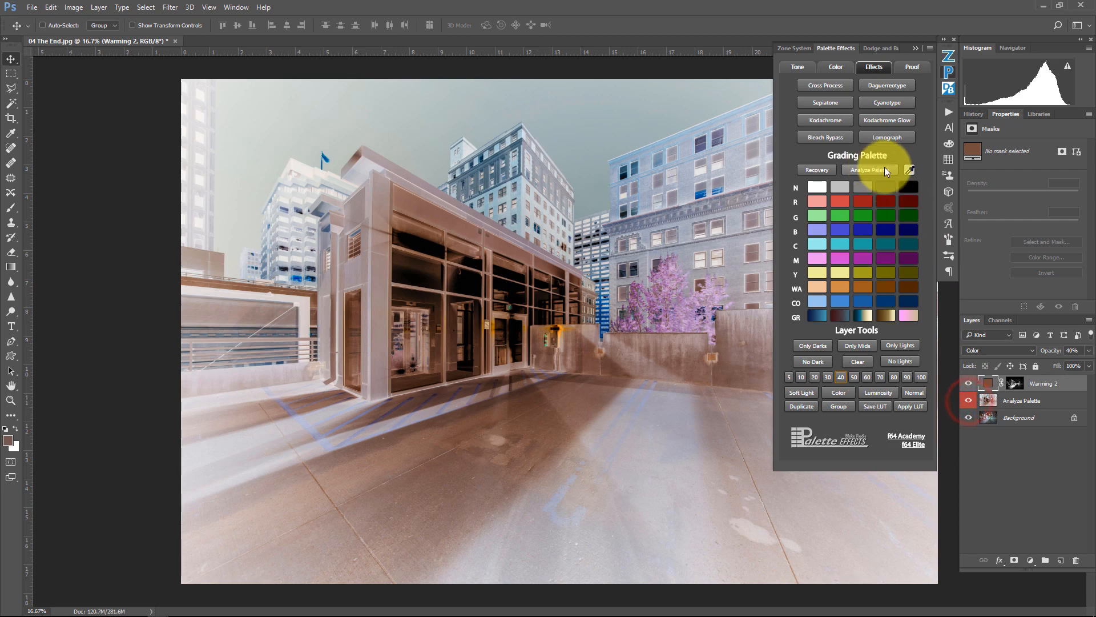
click(910, 170)
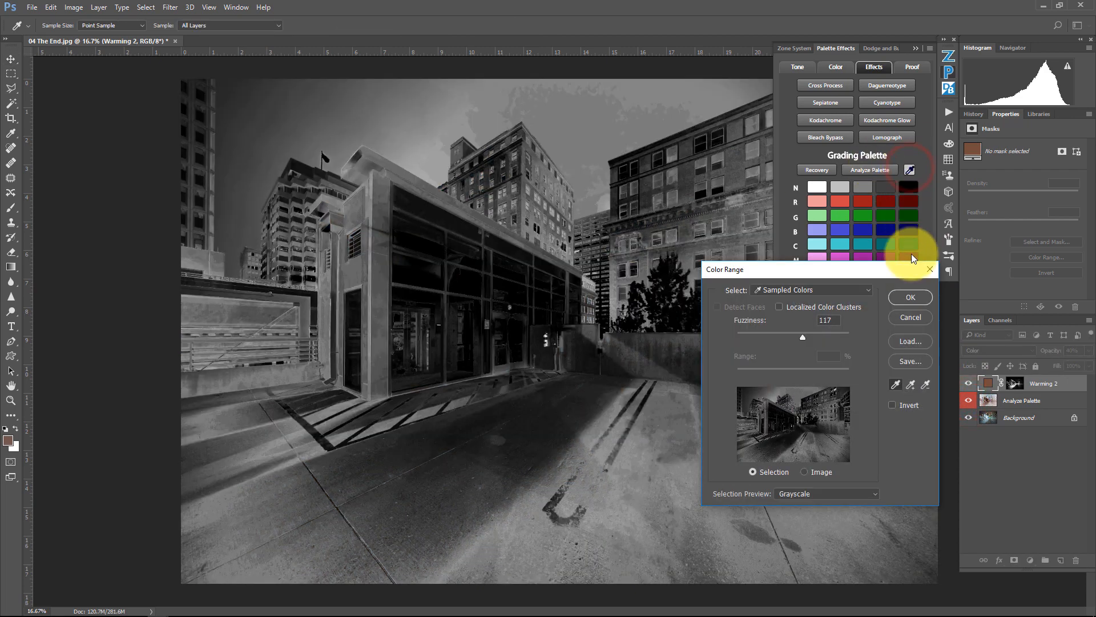
click(594, 110)
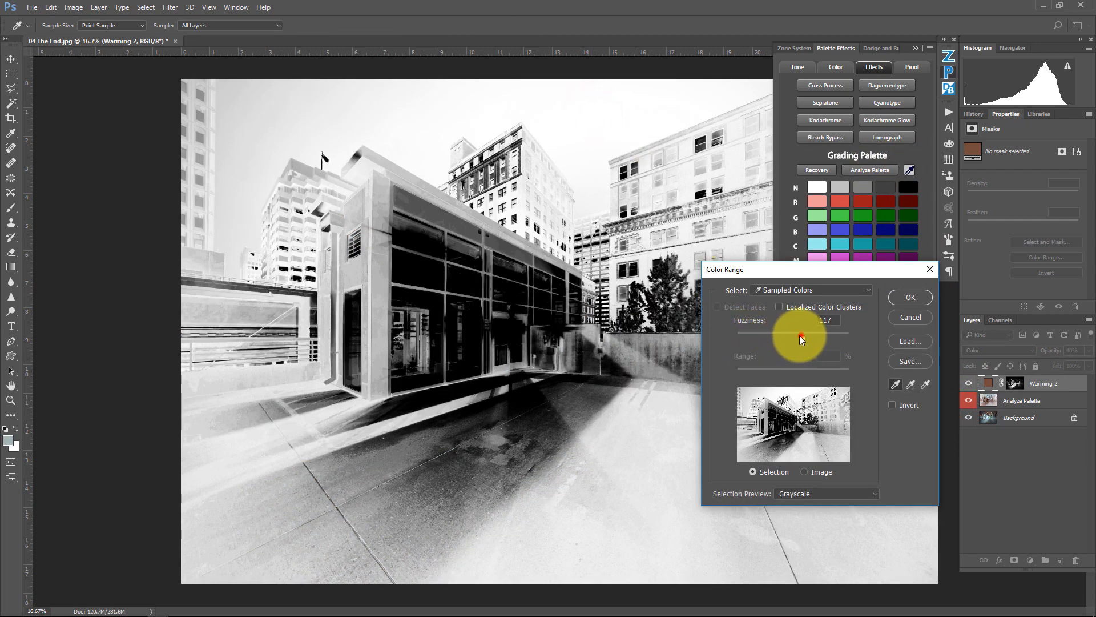
drag(802, 337, 767, 333)
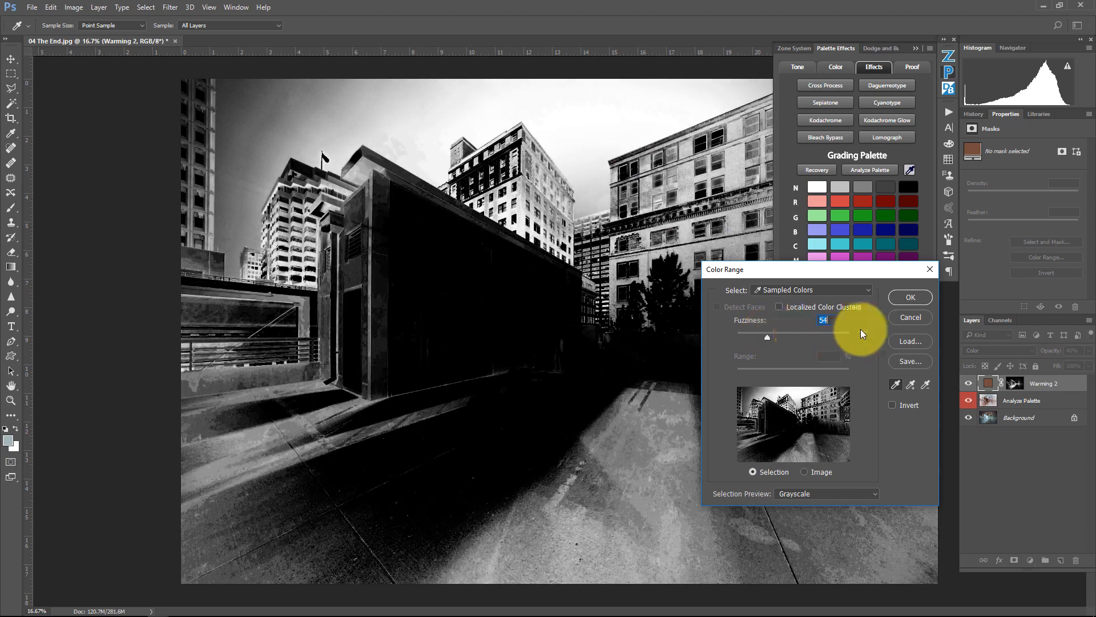
click(914, 294)
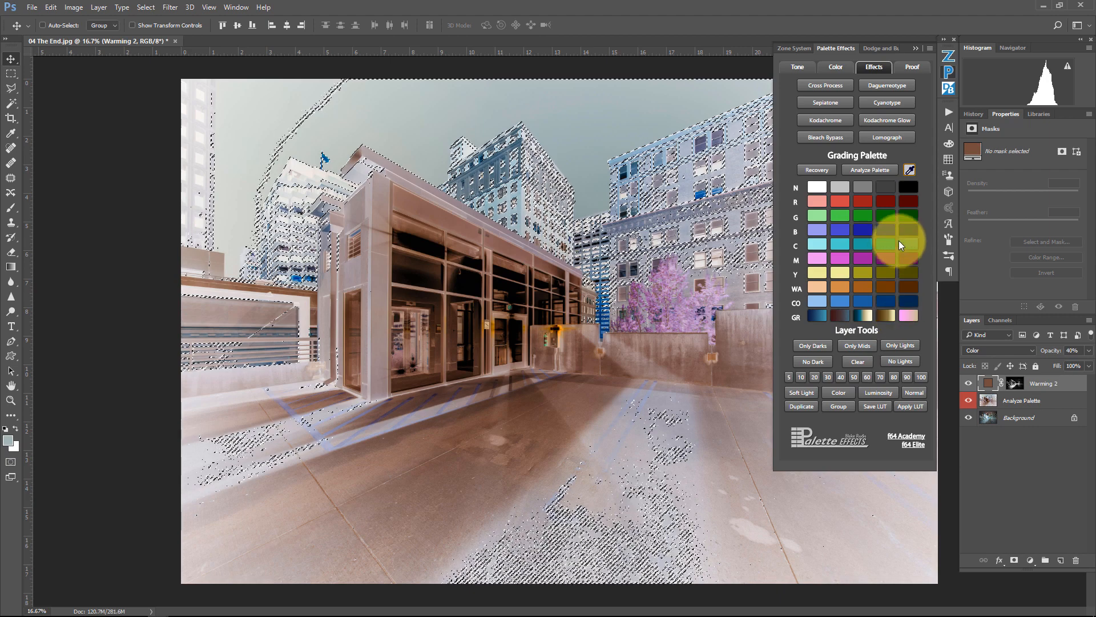
Step: Add a Blue 3 grading layer from the sky selection and review it with Analyze Palette hidden and the Palette Effects panel collapsed
click(864, 228)
click(968, 417)
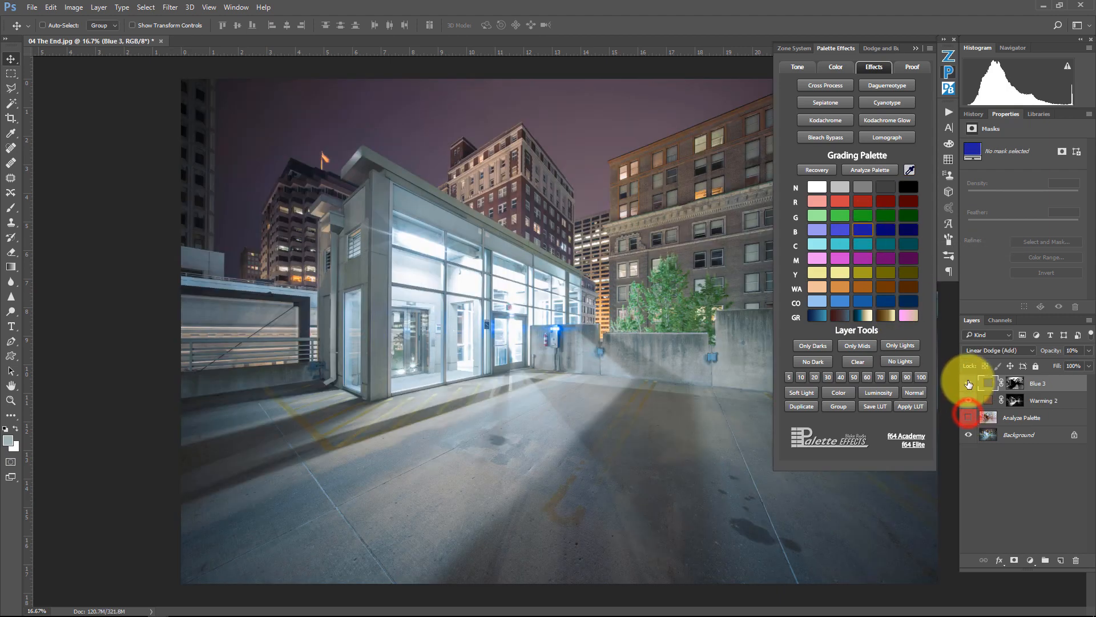
click(968, 381)
click(968, 381)
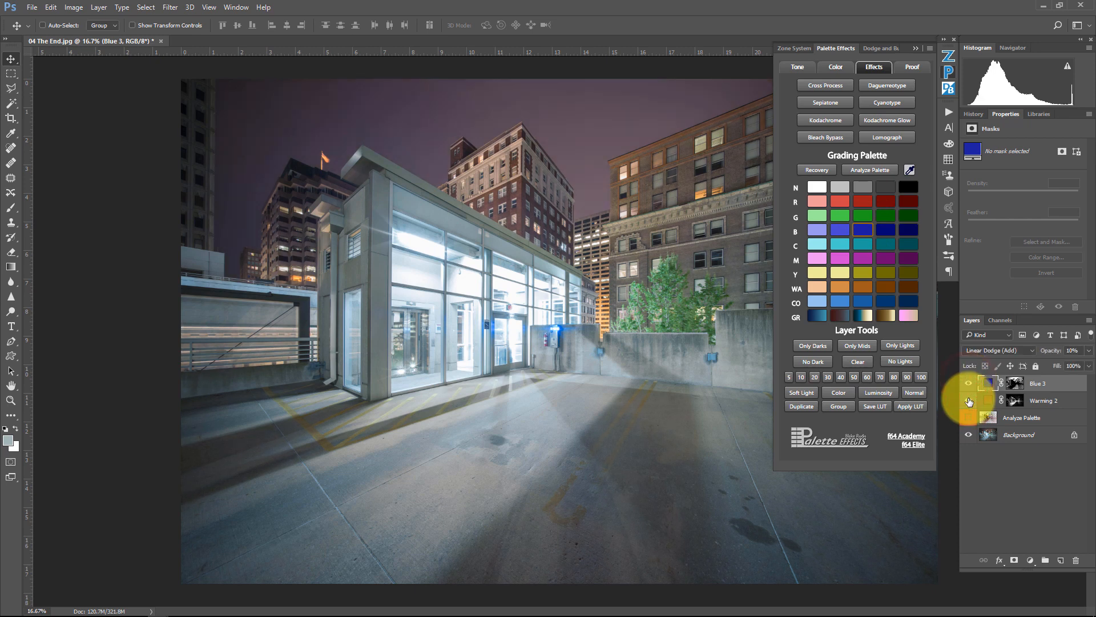
click(968, 401)
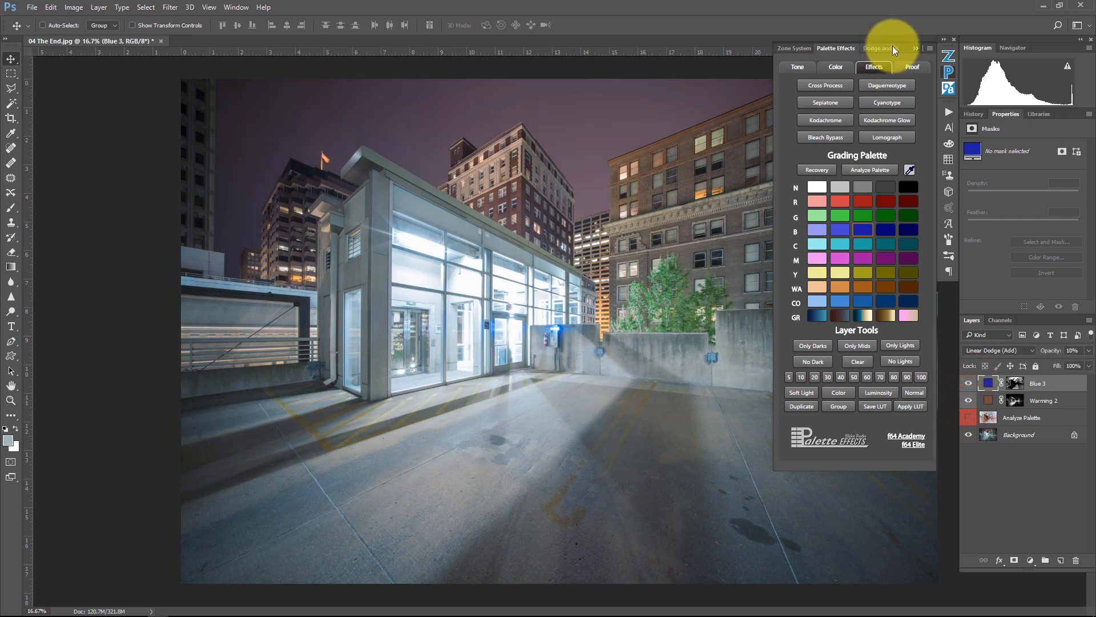
click(911, 47)
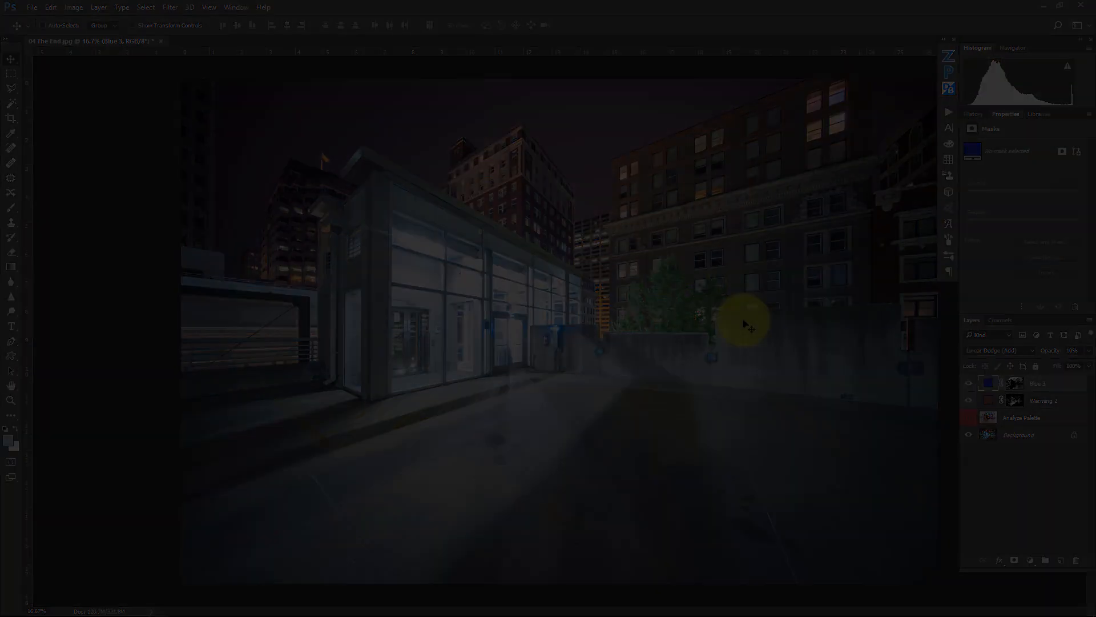